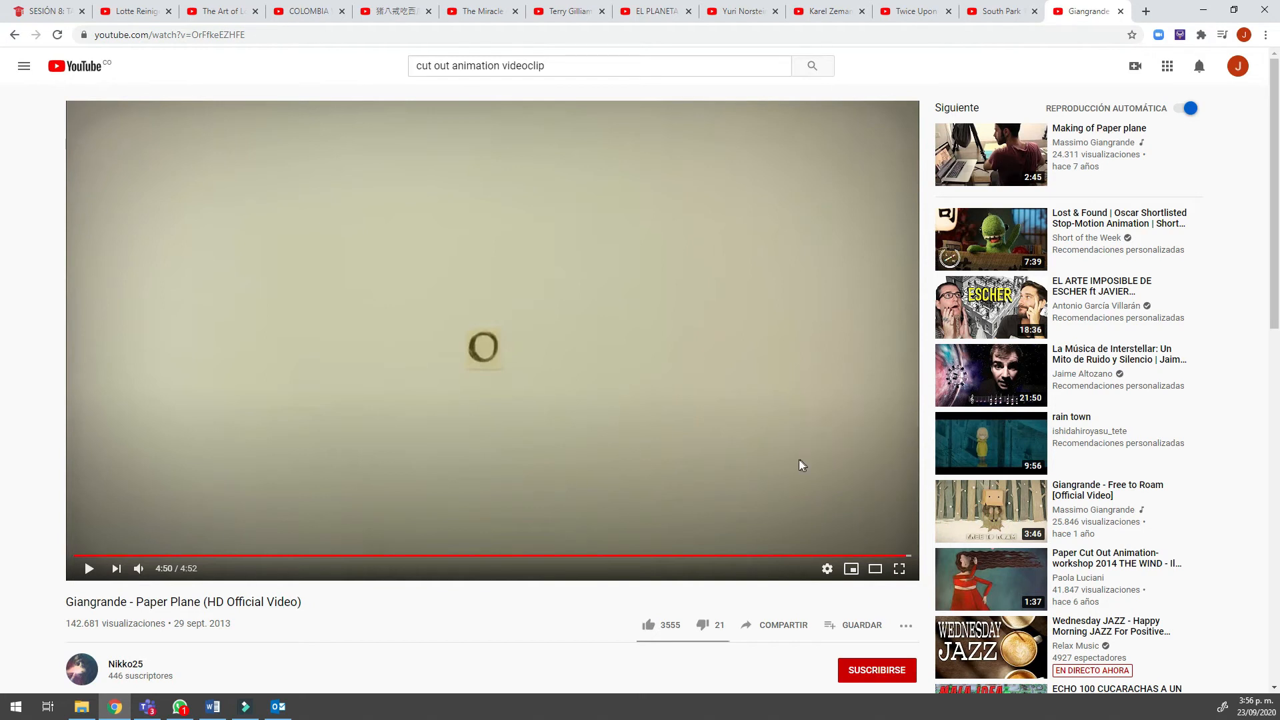
Leave the paper-plane video and open the pibe Photoshop file from the TBA folder.
key("ctrl+shift+Tab")
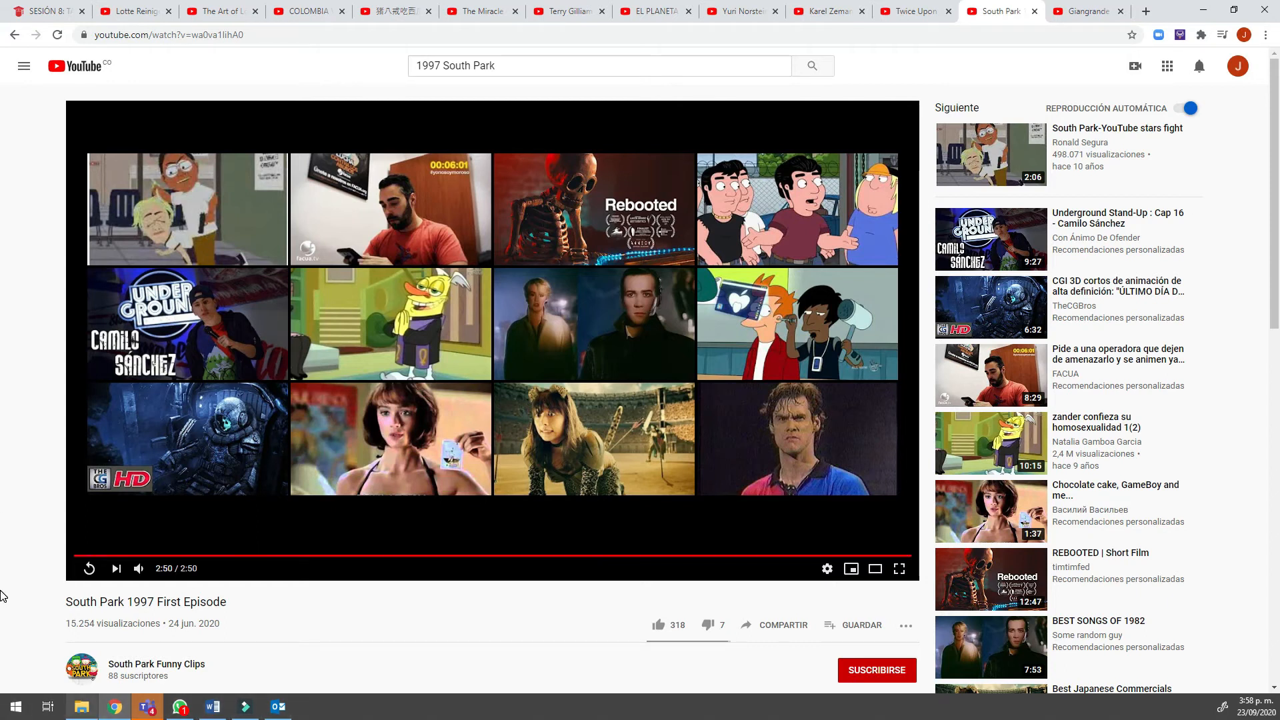
left_click(81, 707)
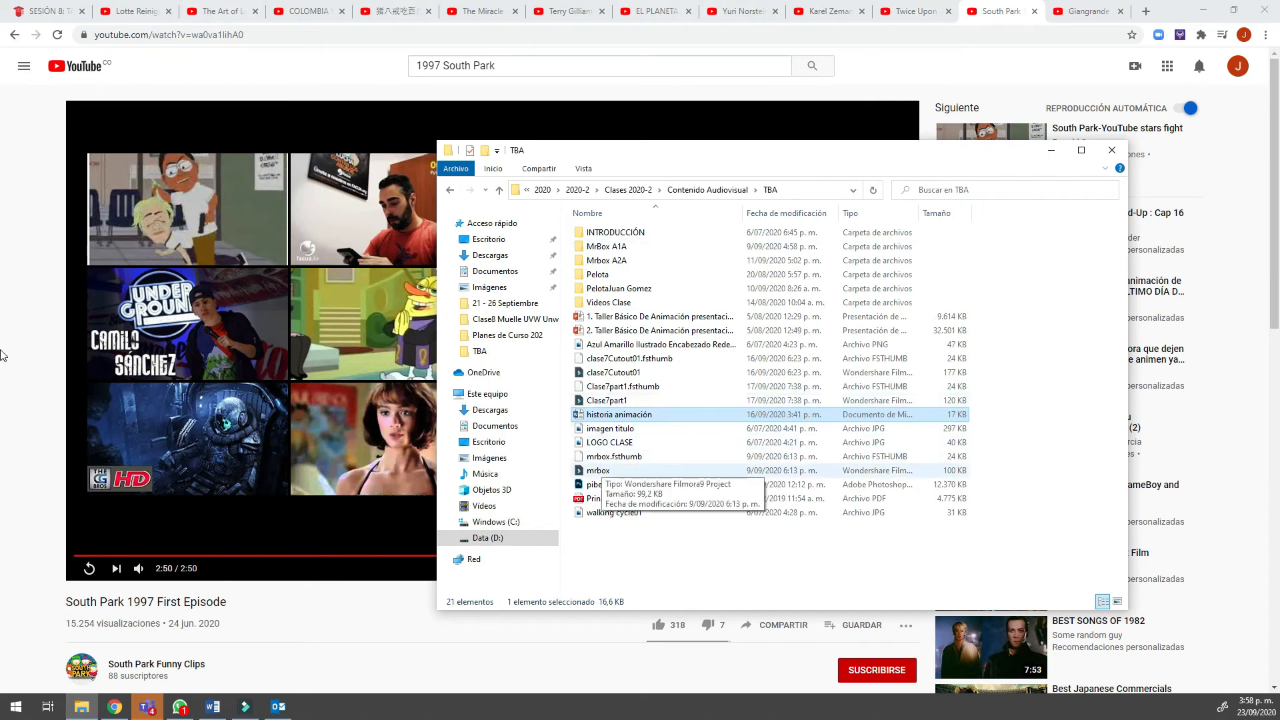
double_click(594, 485)
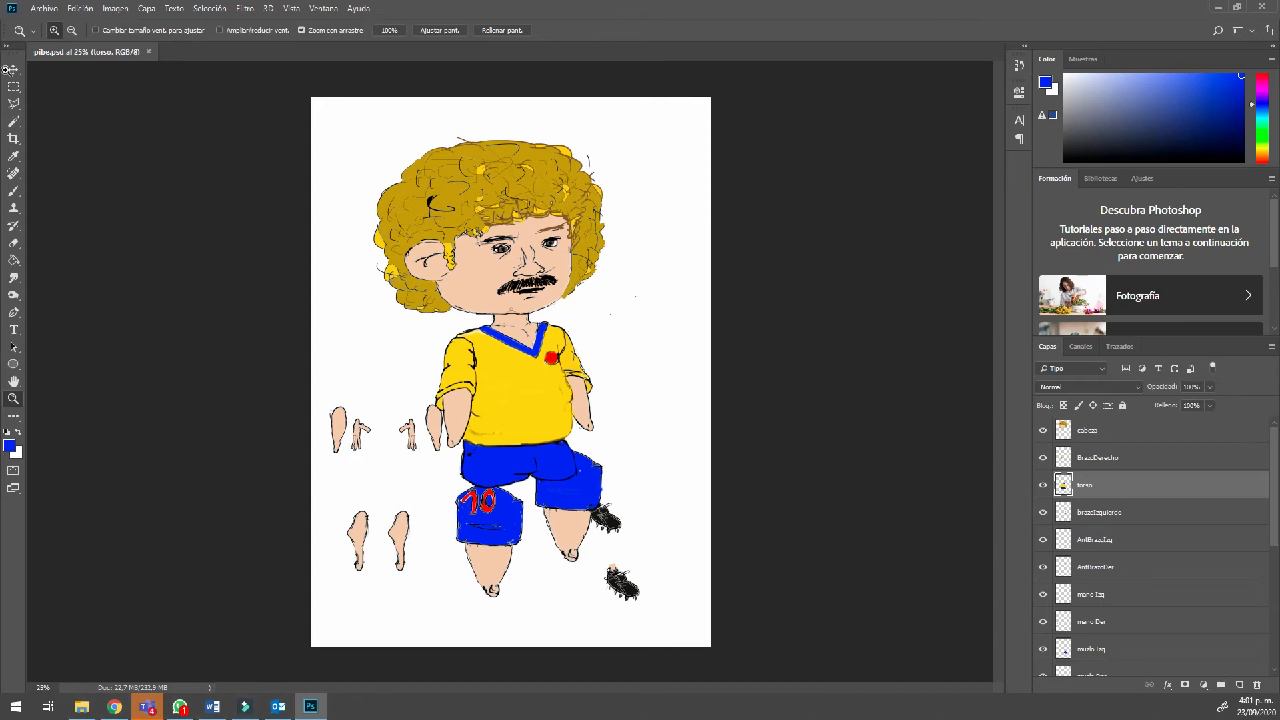
Make the hidden pibe sketch layer visible and select it for painting.
left_click(7, 191)
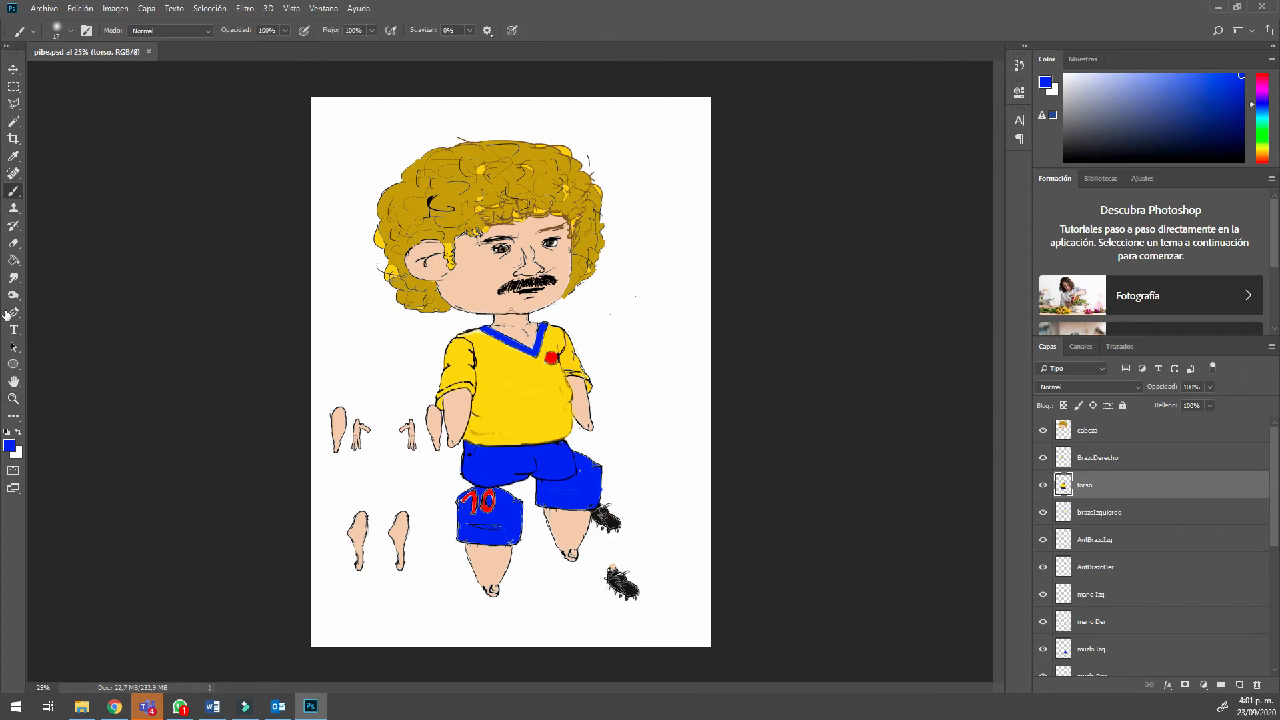
scroll(1154, 547, "down", 6)
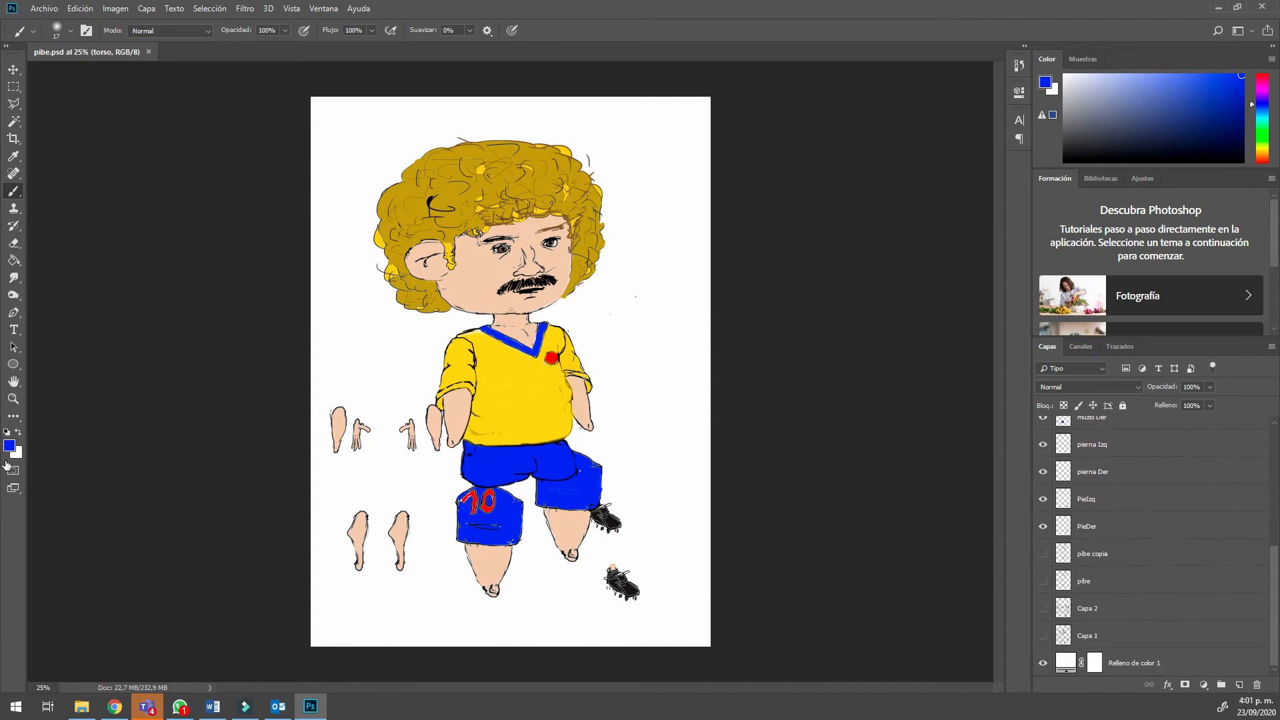
left_click(1043, 581)
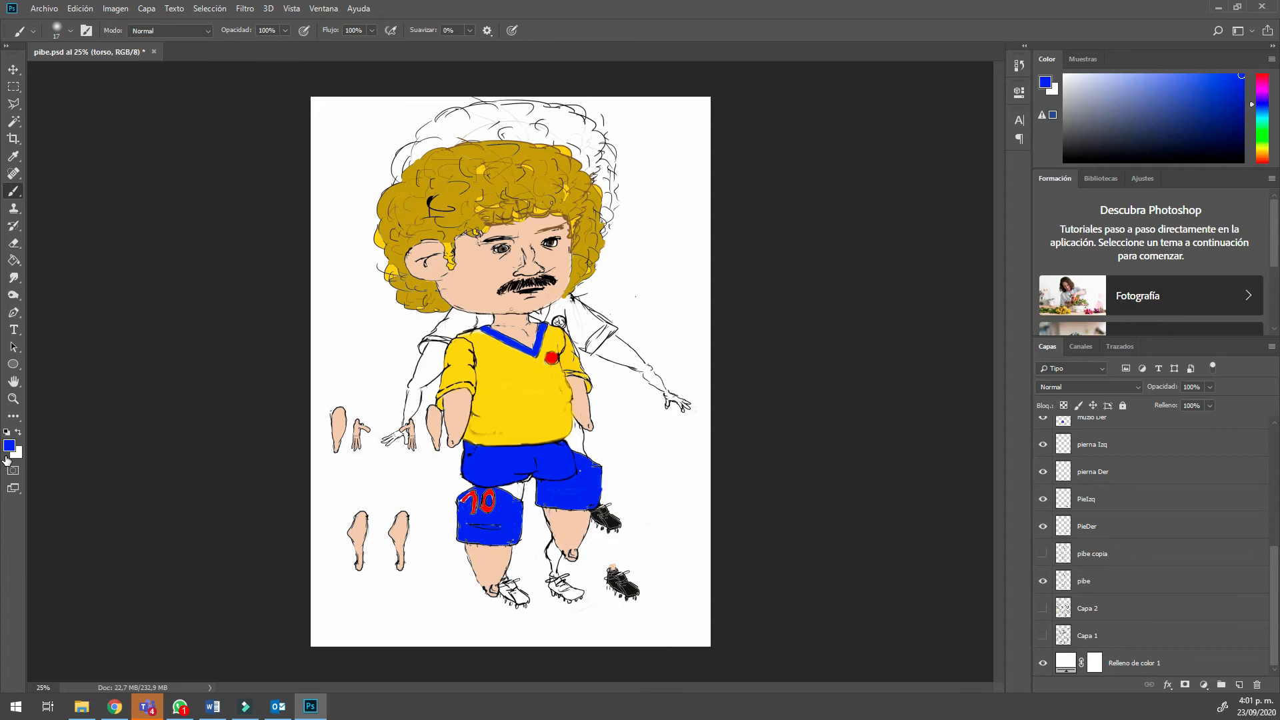
left_click(1112, 580)
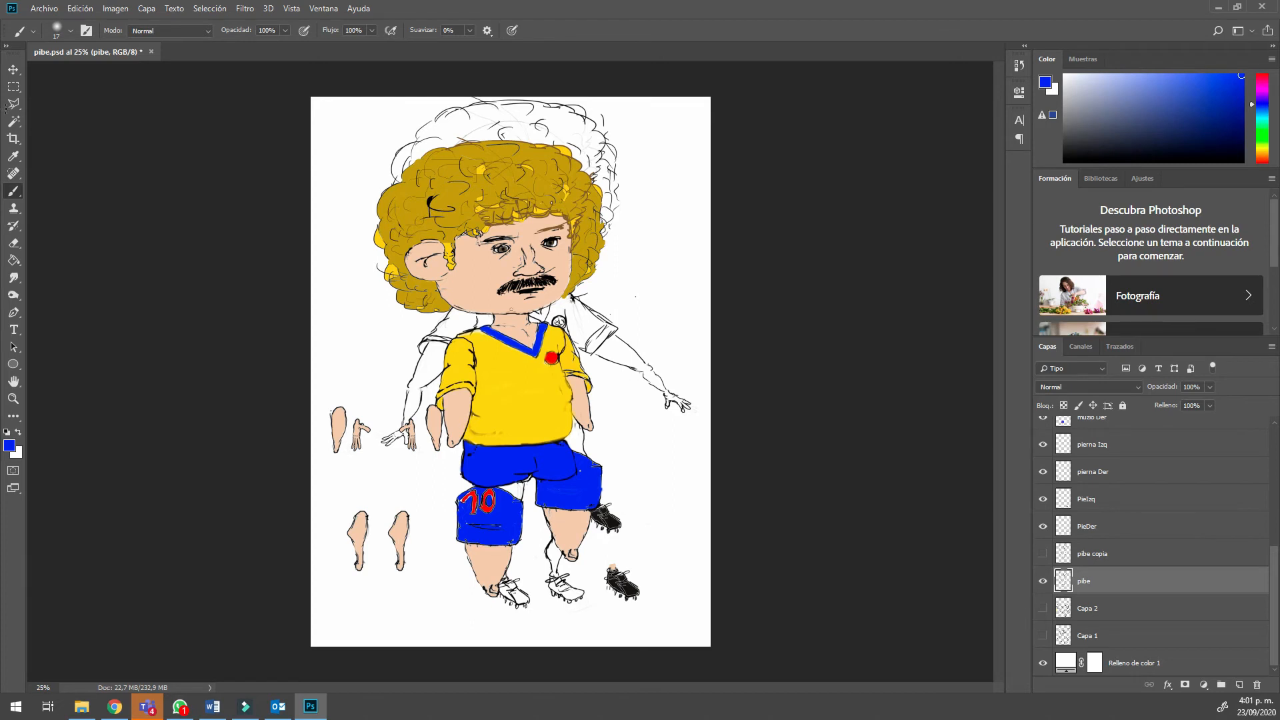
Brush a blue tilted four-sided sheet on the empty white area beside the character's head, on the pibe layer.
key("z")
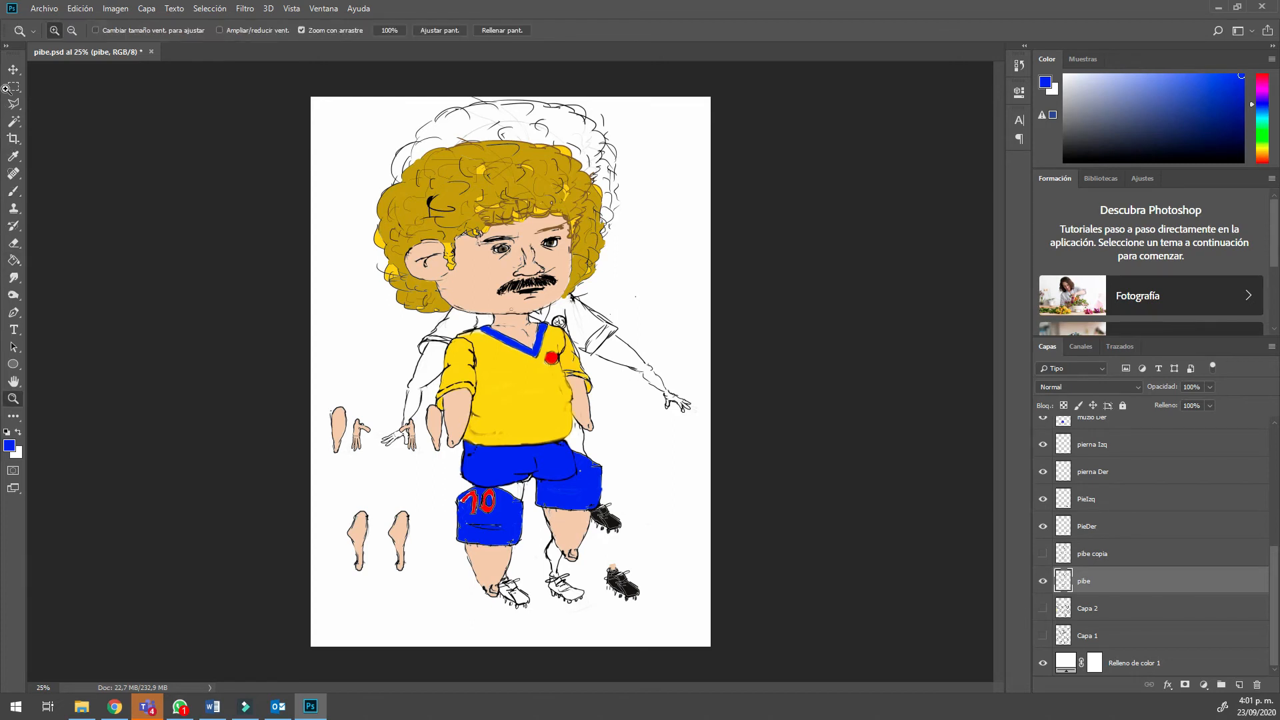
left_click(613, 233)
left_click(613, 233)
left_click(613, 233)
left_click(613, 233)
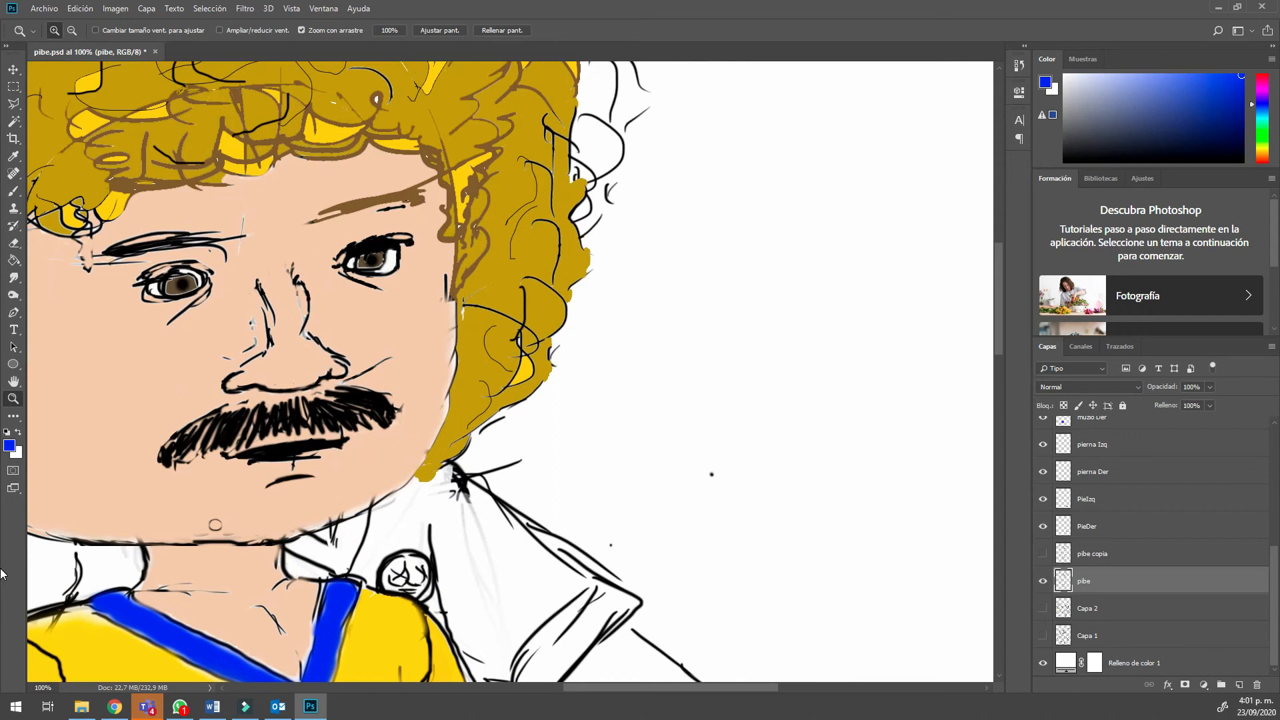
scroll(510, 370, "right", 4)
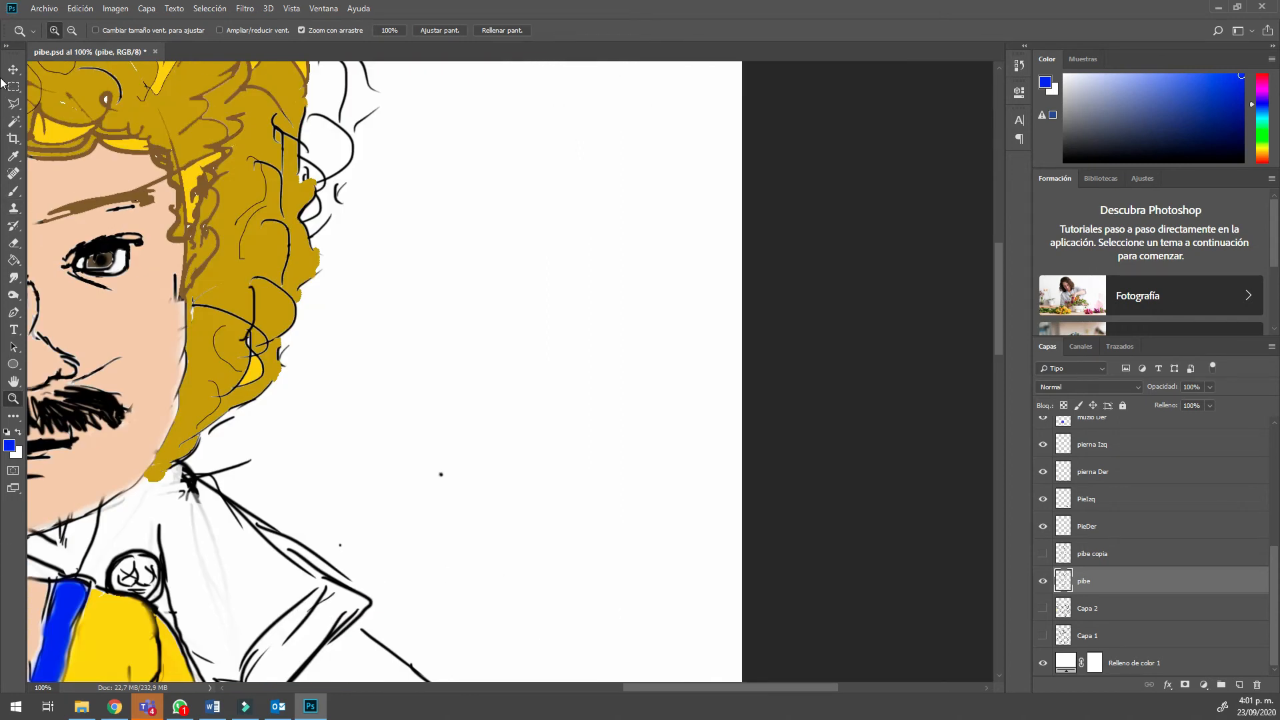
key("b")
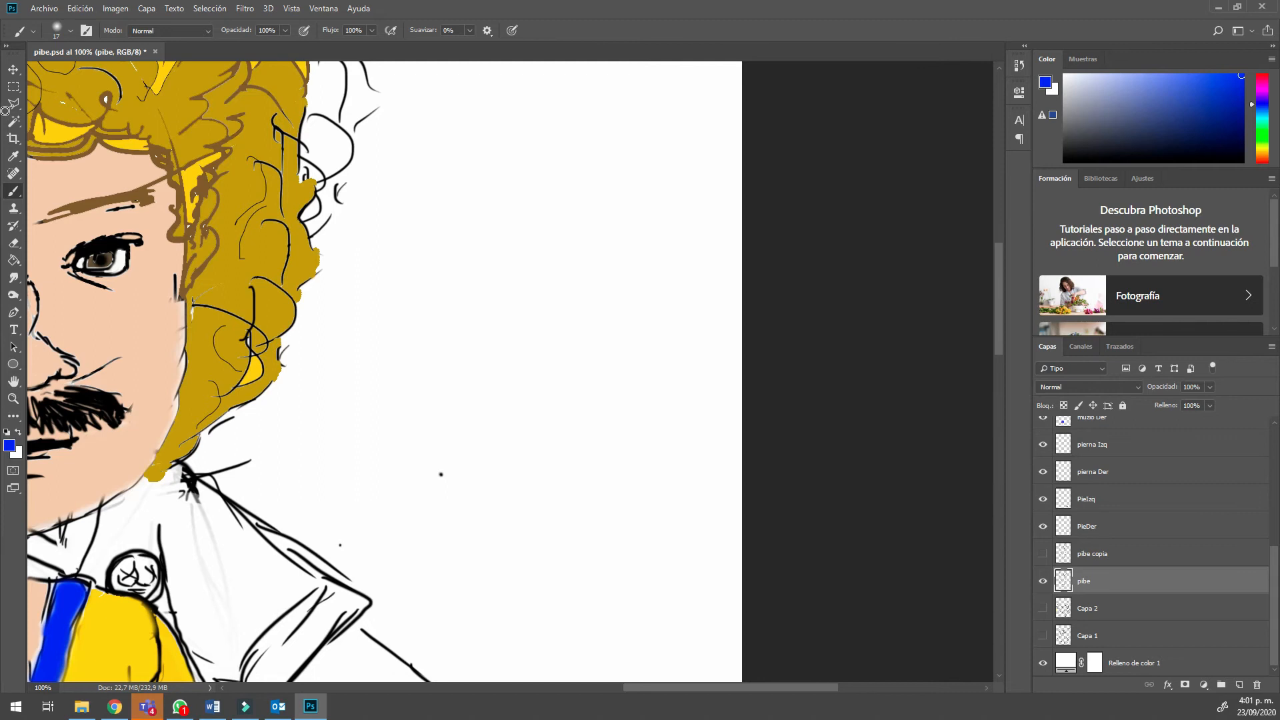
mouse_move(544, 235)
left_mouse_down()
mouse_move(493, 290)
mouse_move(562, 329)
left_mouse_up()
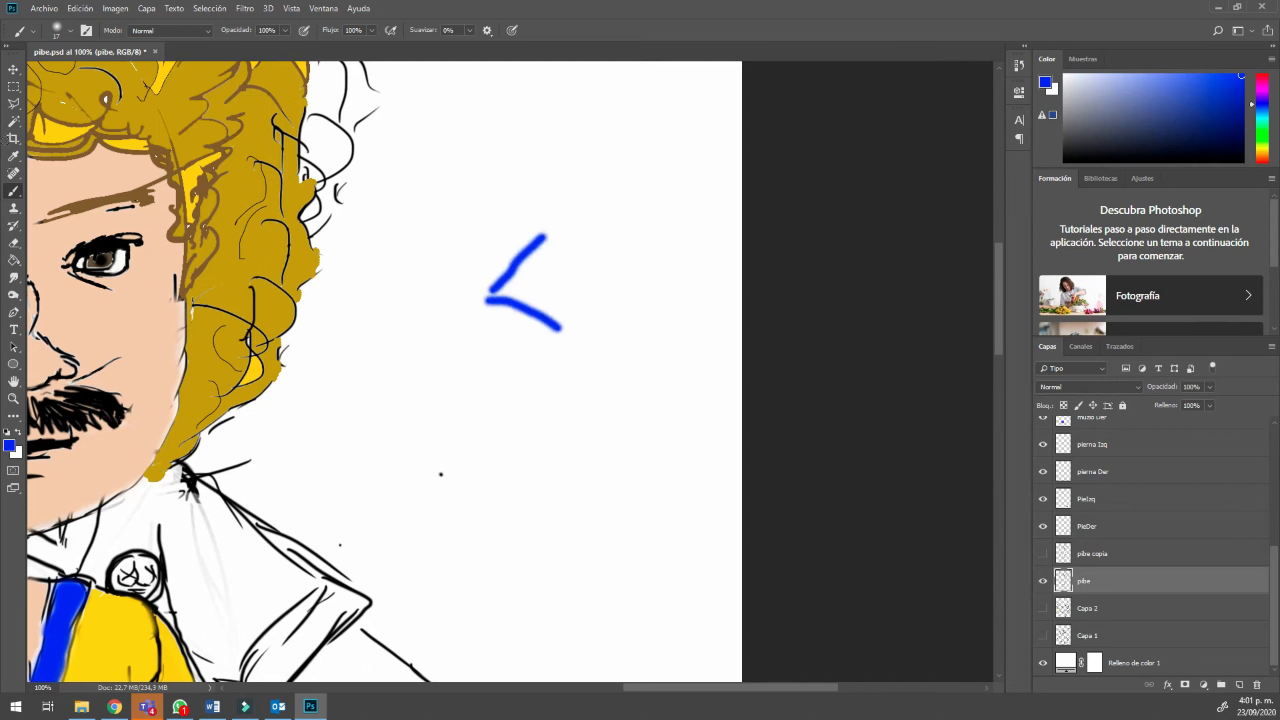
left_click_drag(546, 235, 590, 252)
mouse_move(567, 330)
left_mouse_down()
mouse_move(610, 248)
mouse_move(612, 262)
left_mouse_up()
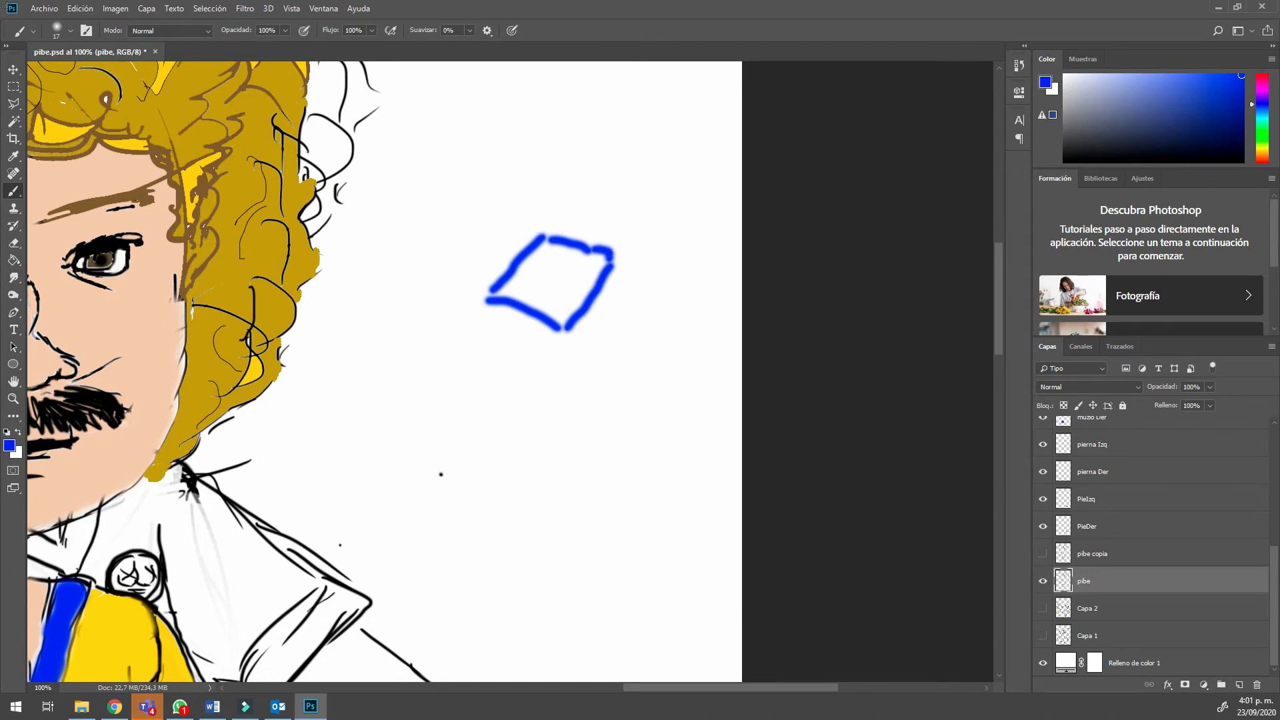
Brush a small blue film camera standing on a tripod directly above the tilted sheet.
mouse_move(574, 113)
left_mouse_down()
mouse_move(571, 149)
mouse_move(580, 109)
mouse_move(602, 119)
mouse_move(593, 150)
mouse_move(544, 212)
left_mouse_up()
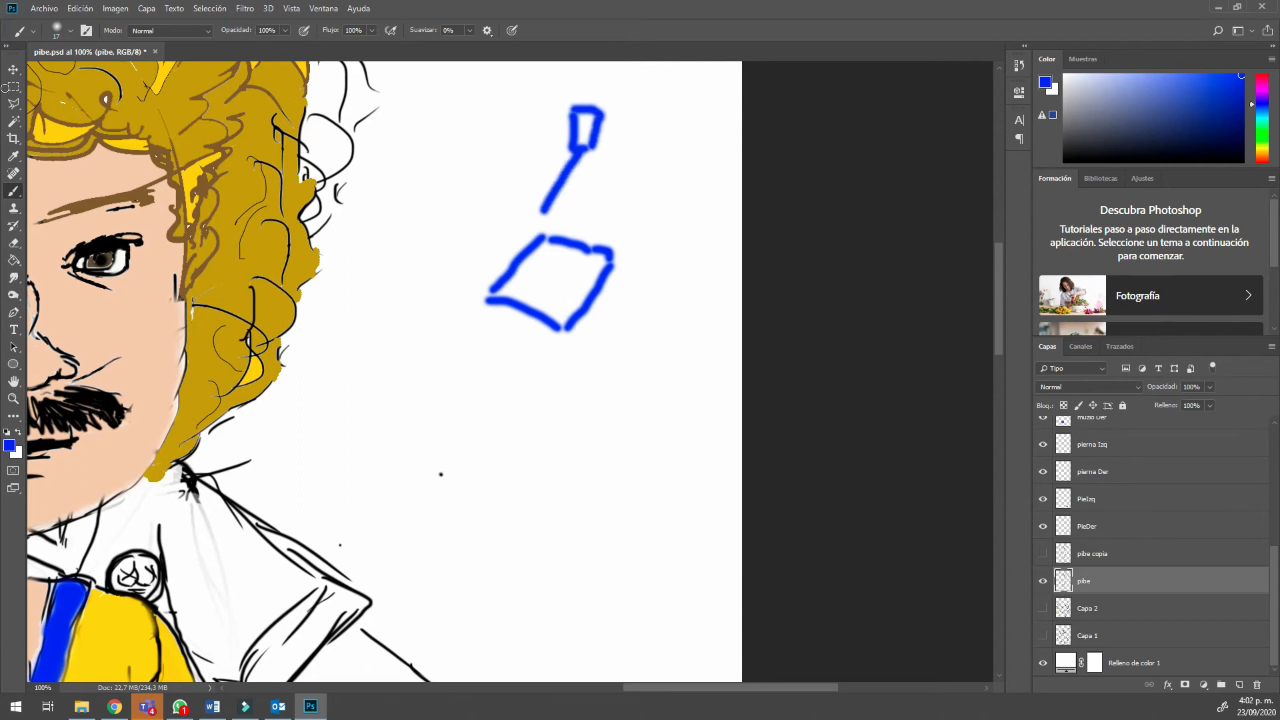
left_click_drag(584, 151, 594, 176)
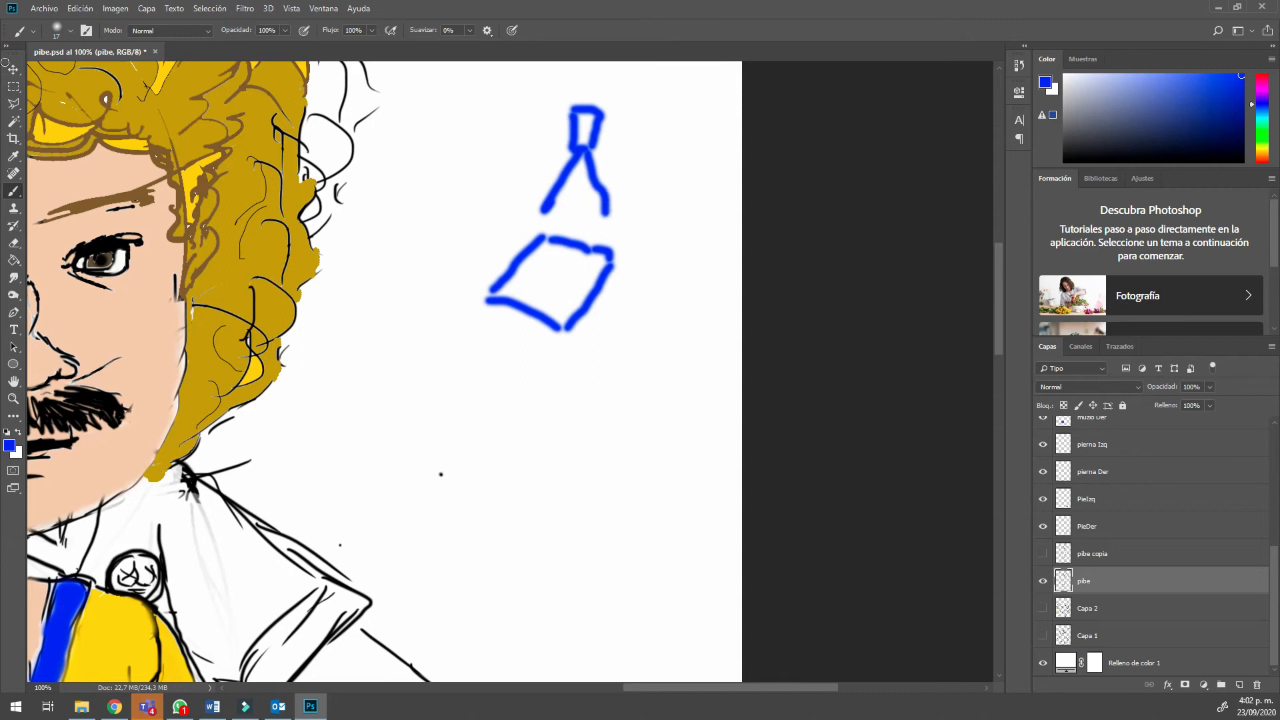
mouse_move(571, 111)
left_mouse_down()
mouse_move(552, 117)
mouse_move(564, 119)
mouse_move(554, 143)
mouse_move(570, 131)
left_mouse_up()
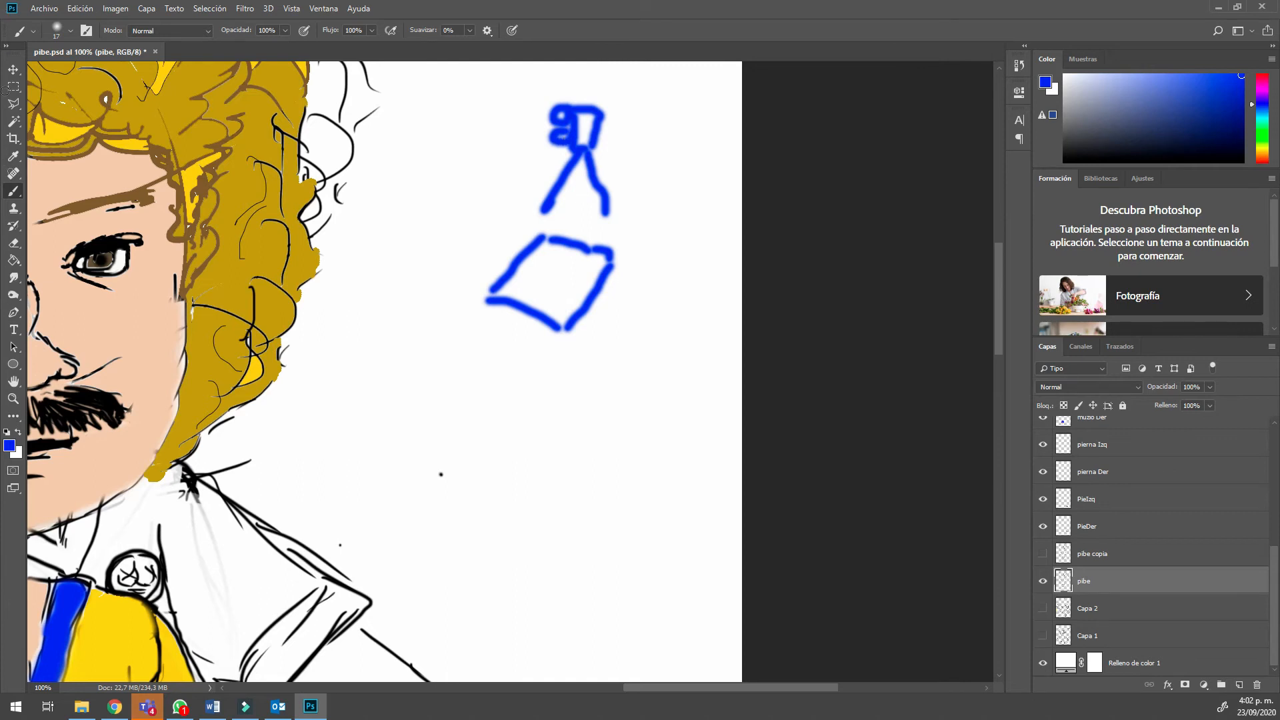
Brush a blue rectangle below the tilted sheet, with four diagonal strokes reaching inward across its corners from outside.
left_click_drag(572, 385, 569, 465)
left_click_drag(563, 386, 675, 387)
left_click_drag(570, 463, 673, 468)
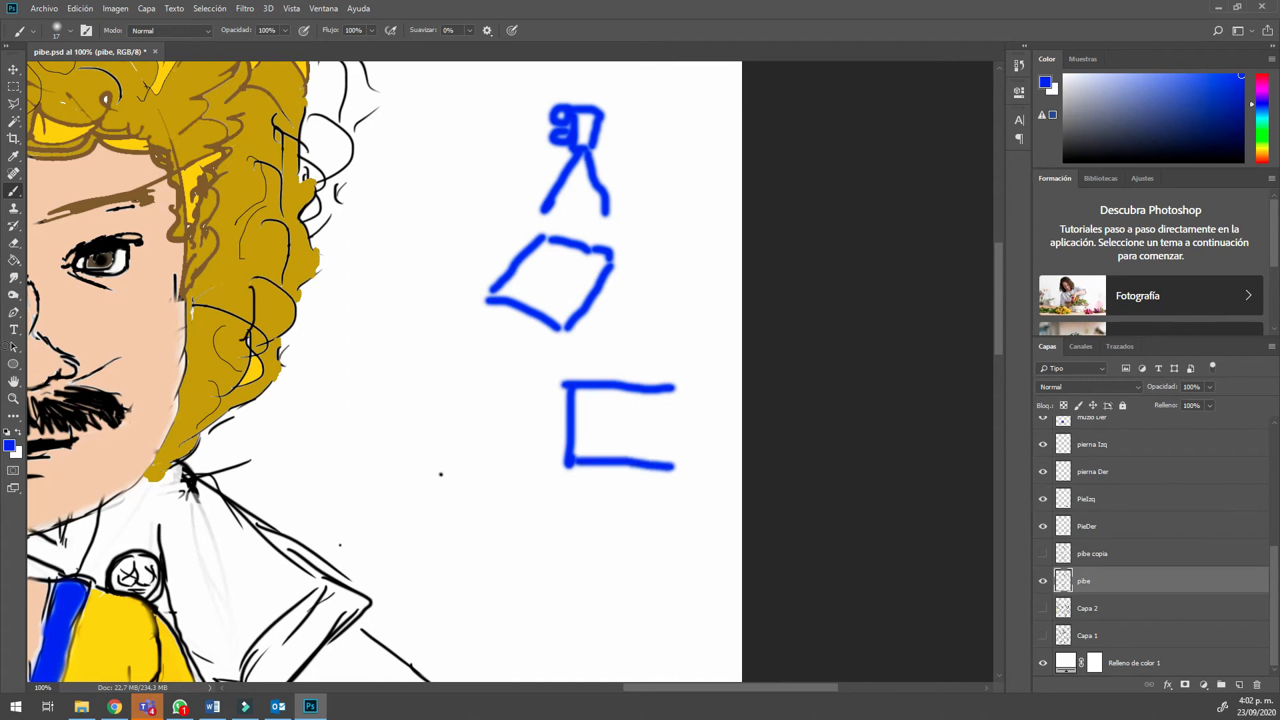
left_click_drag(675, 386, 679, 467)
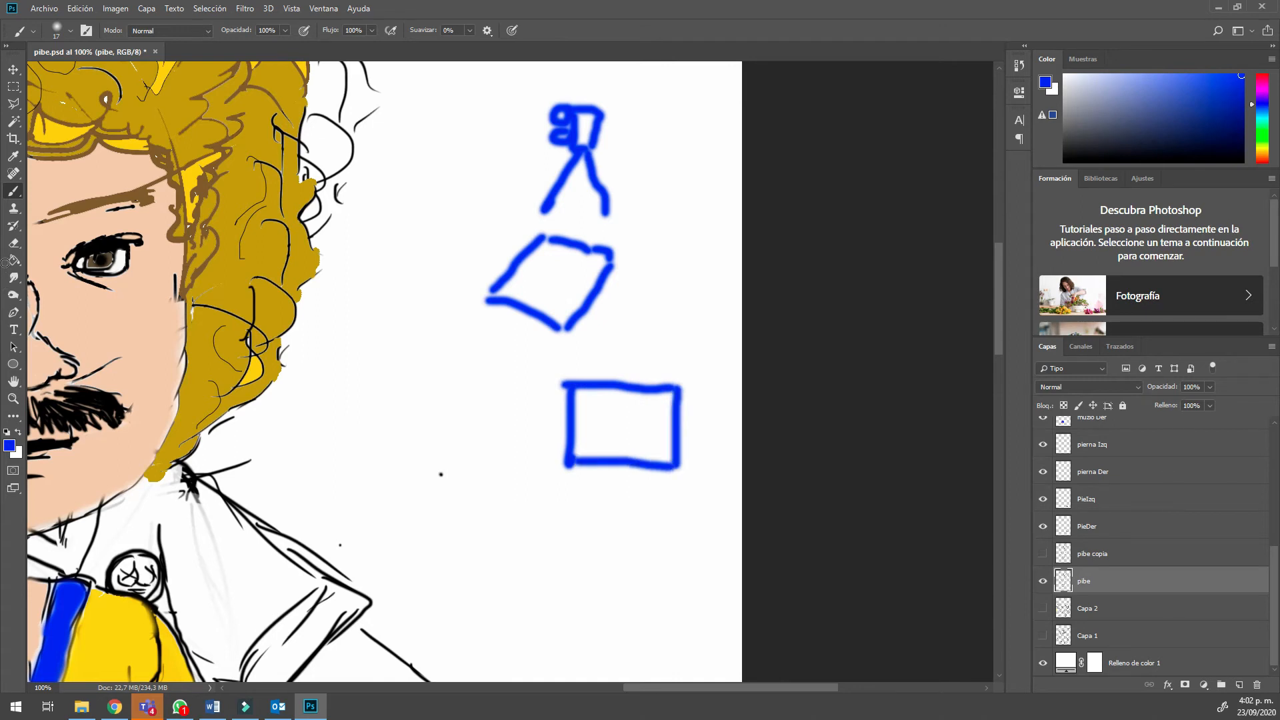
left_click_drag(489, 364, 620, 398)
left_click_drag(701, 368, 643, 414)
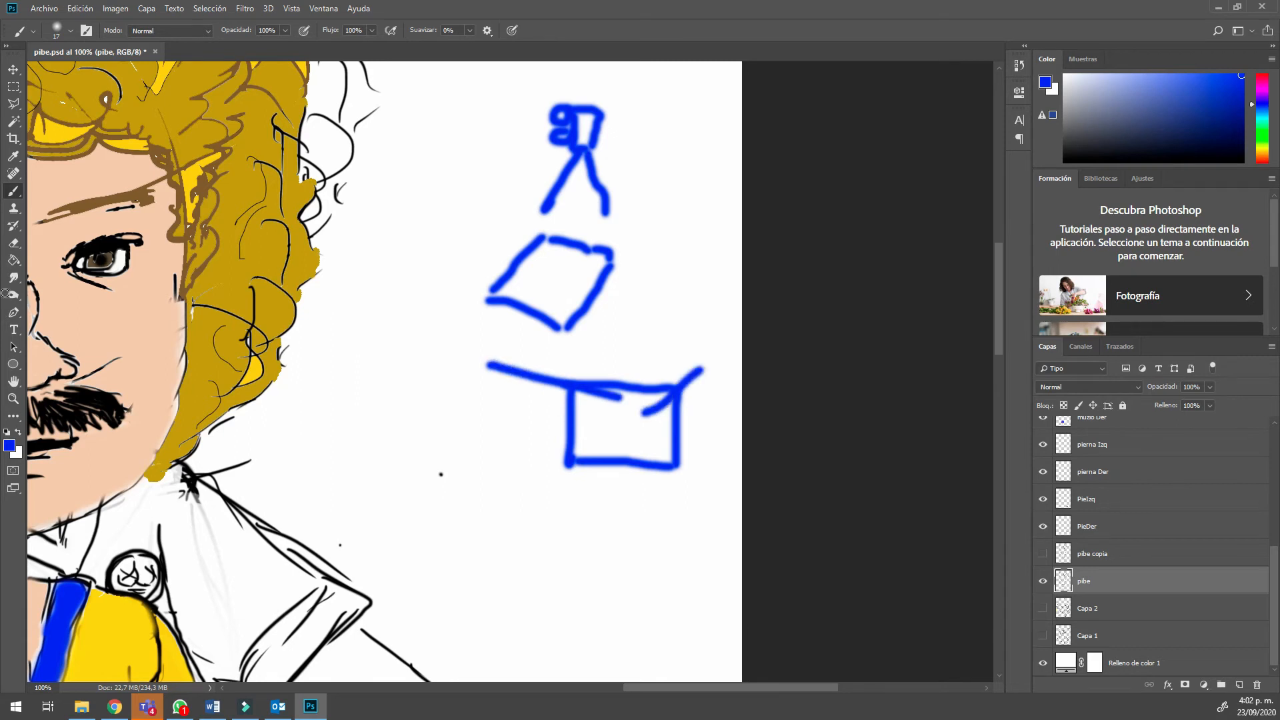
left_click_drag(541, 492, 594, 444)
left_click_drag(681, 476, 643, 434)
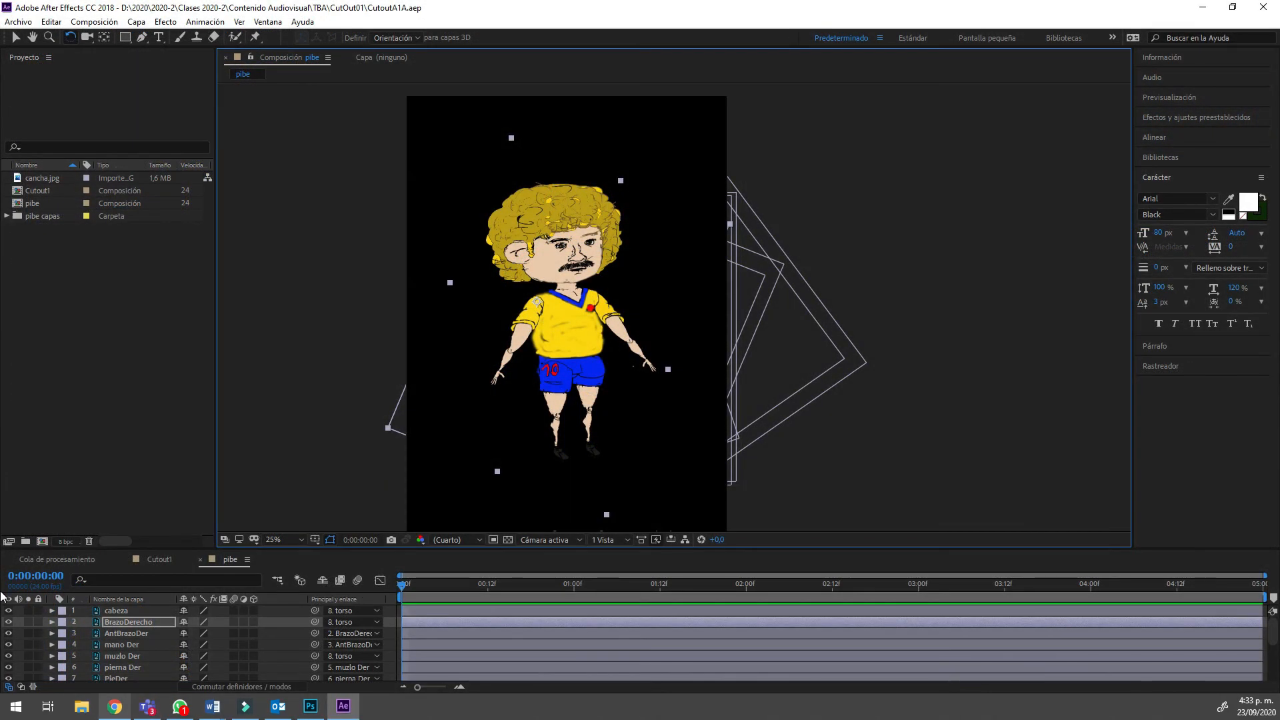
Switch to Chrome and save the course page's walk cycle image as walk_cycle_inspiration_animators_survival_kit in the CutOut01 folder.
mouse_move(115, 706)
mouse_move(115, 645)
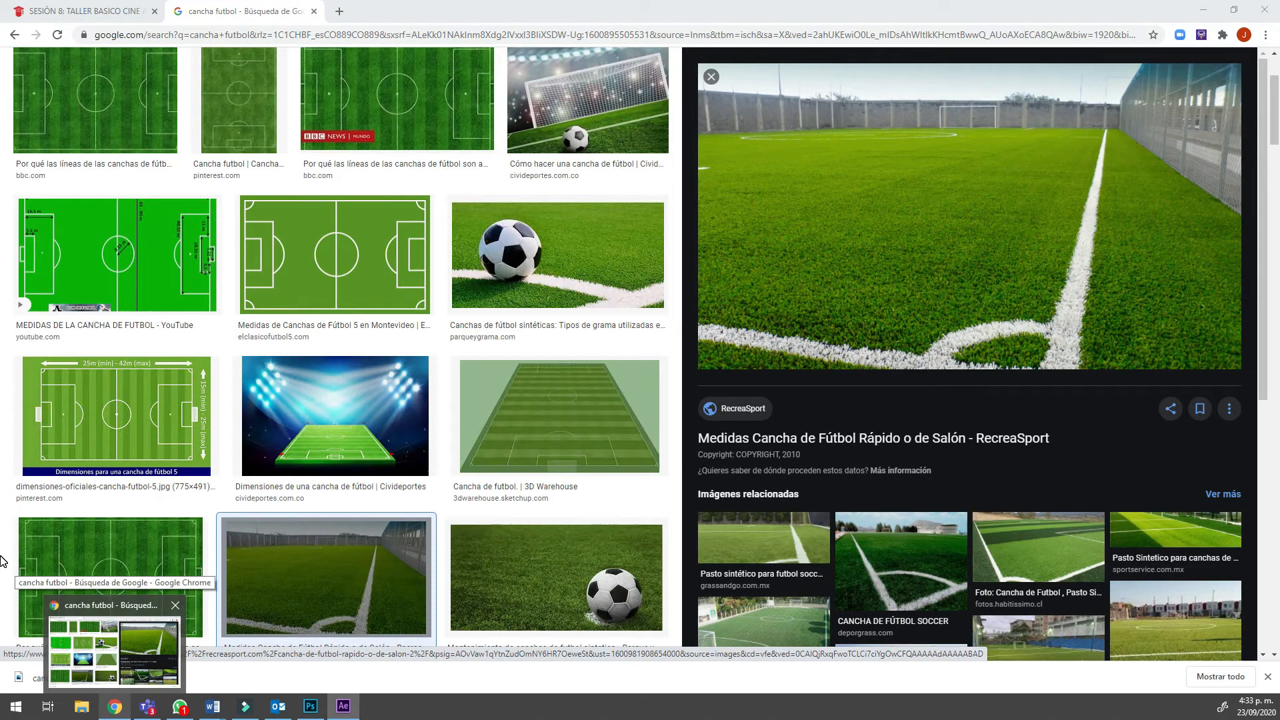
left_click(113, 650)
left_click(7, 10)
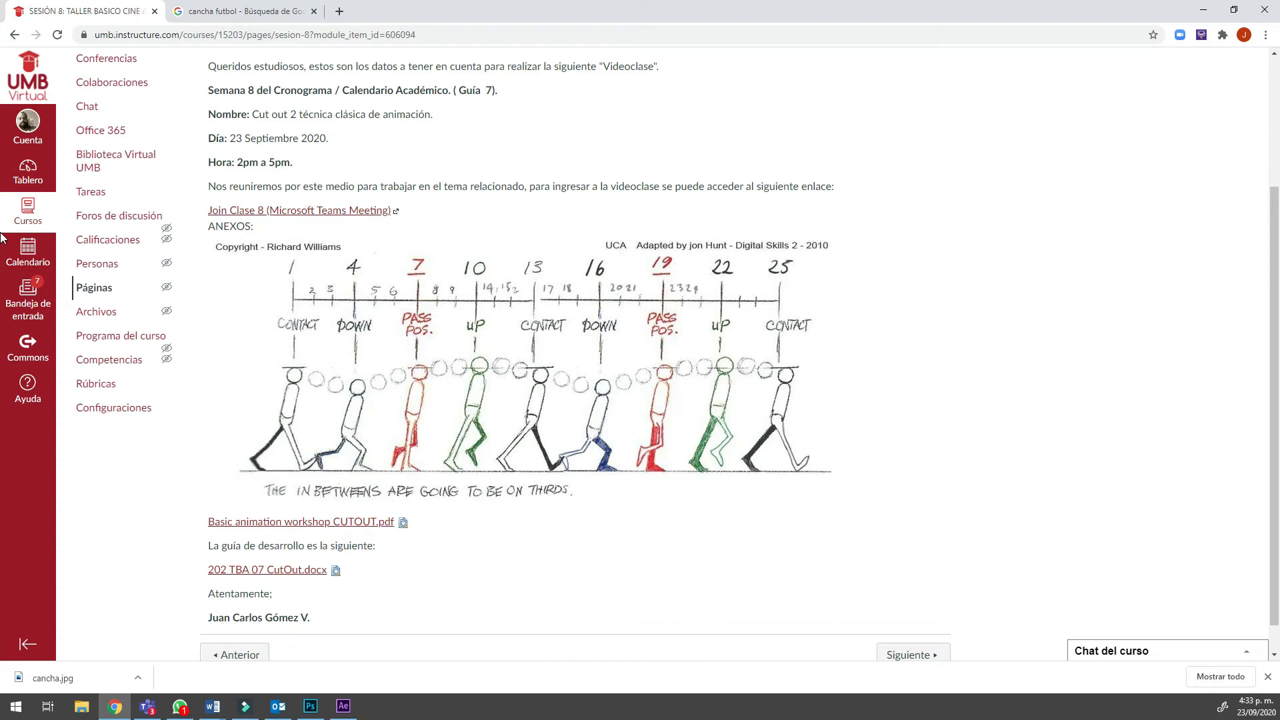
right_click(503, 350)
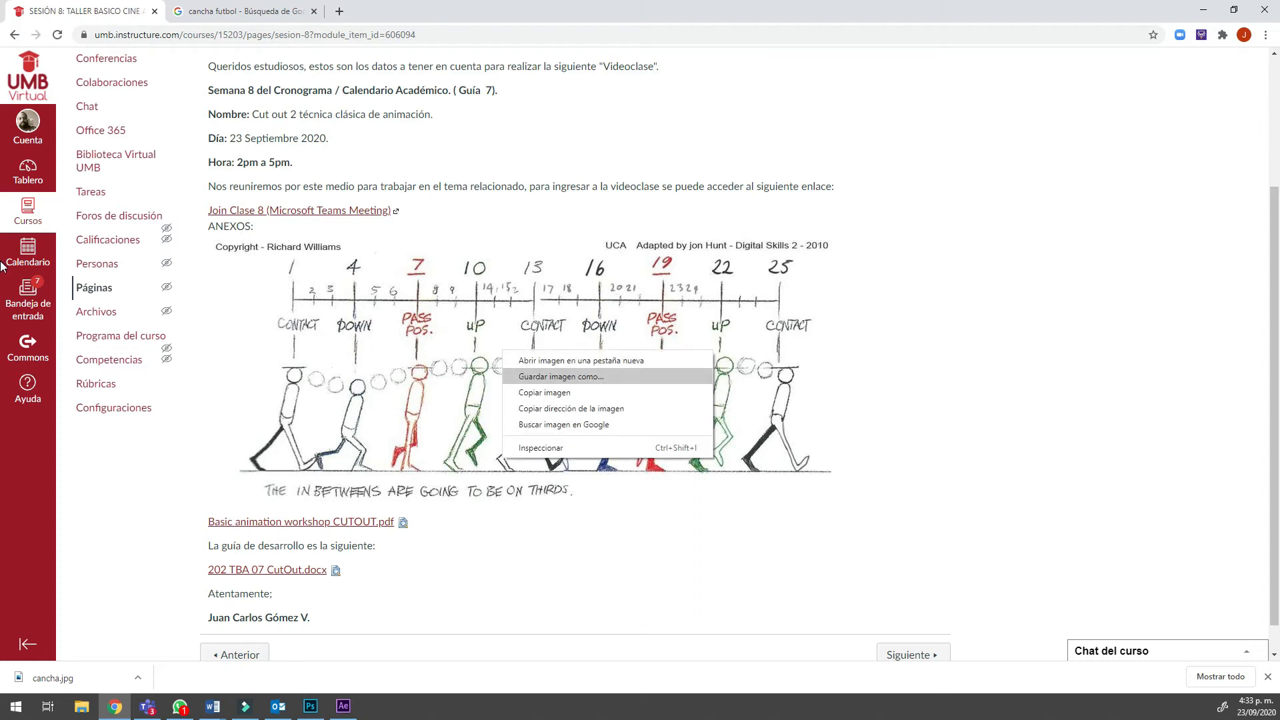
left_click(561, 376)
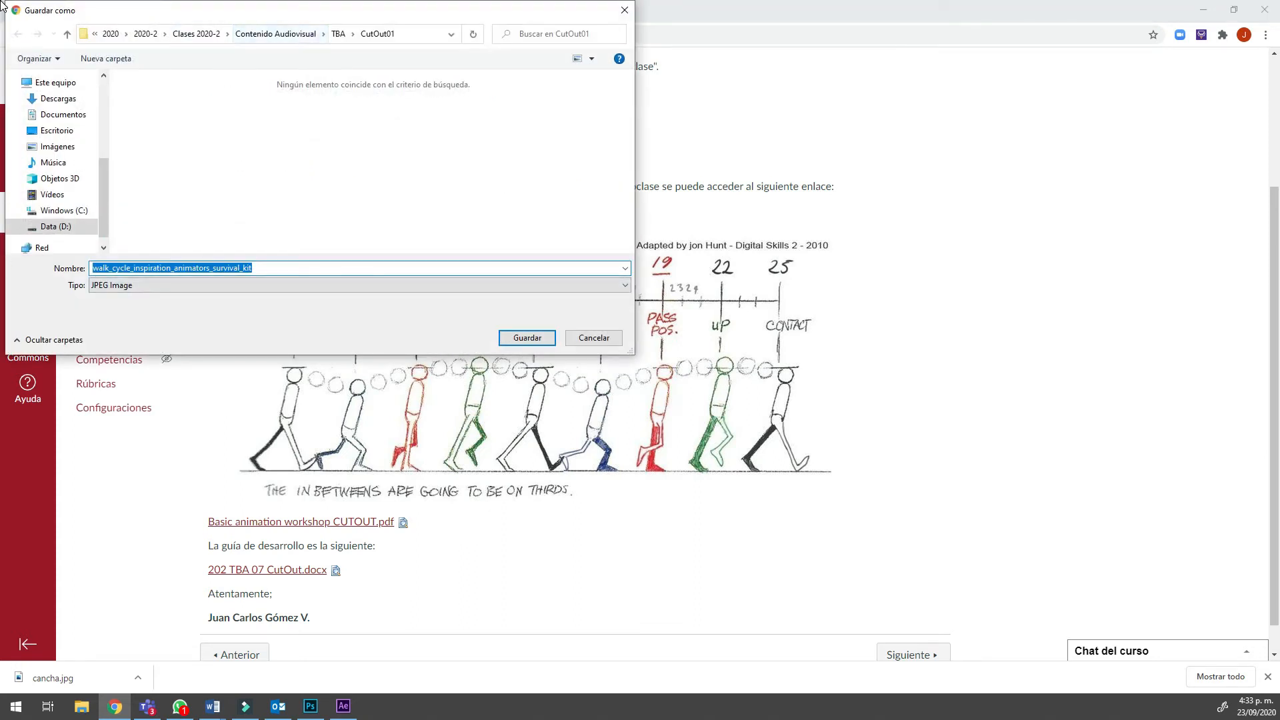
key("Return")
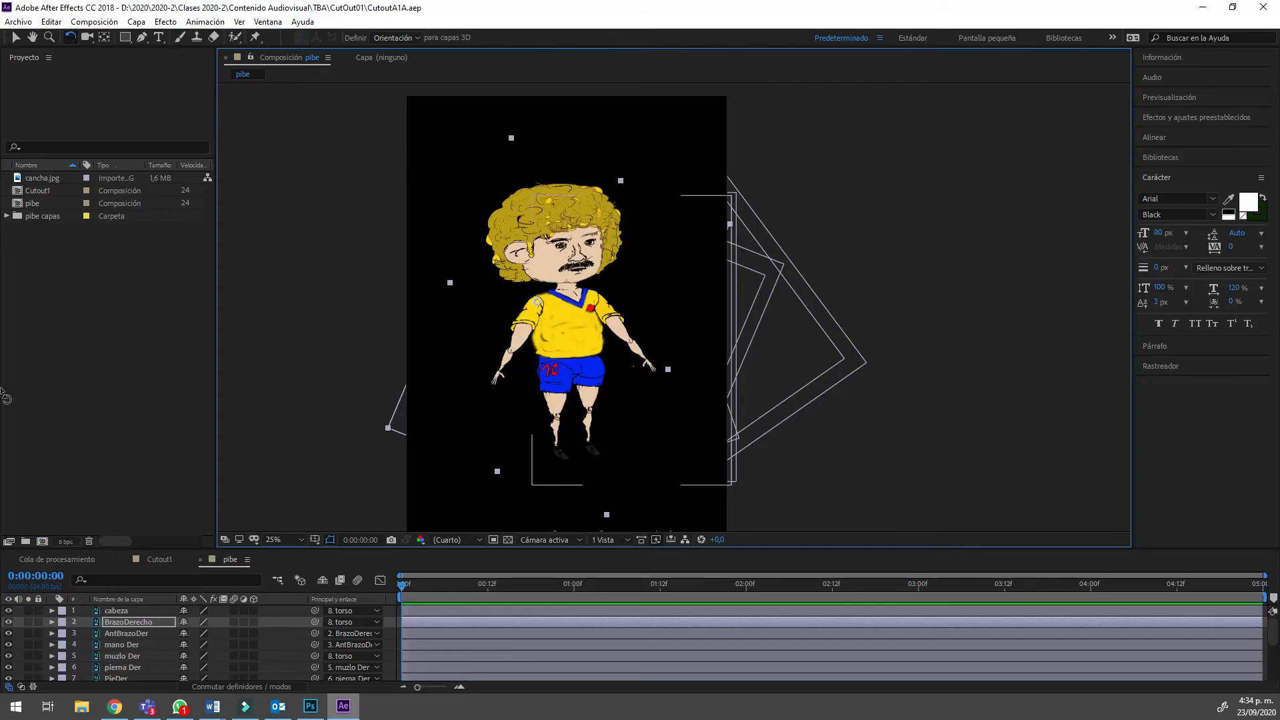
Import the walk_cycle_inspiration_animators_survival_kit image as footage into the CutoutA1A After Effects project.
left_click(18, 22)
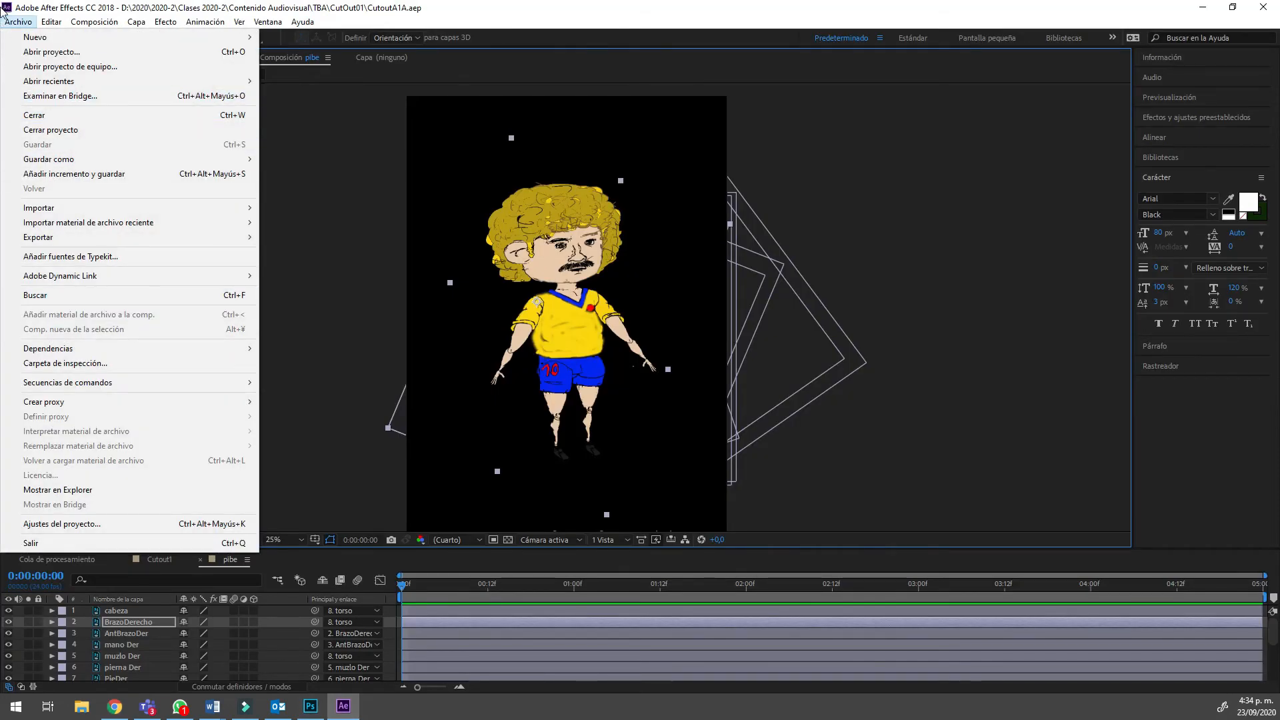
key("Up")
key("Right")
key("Return")
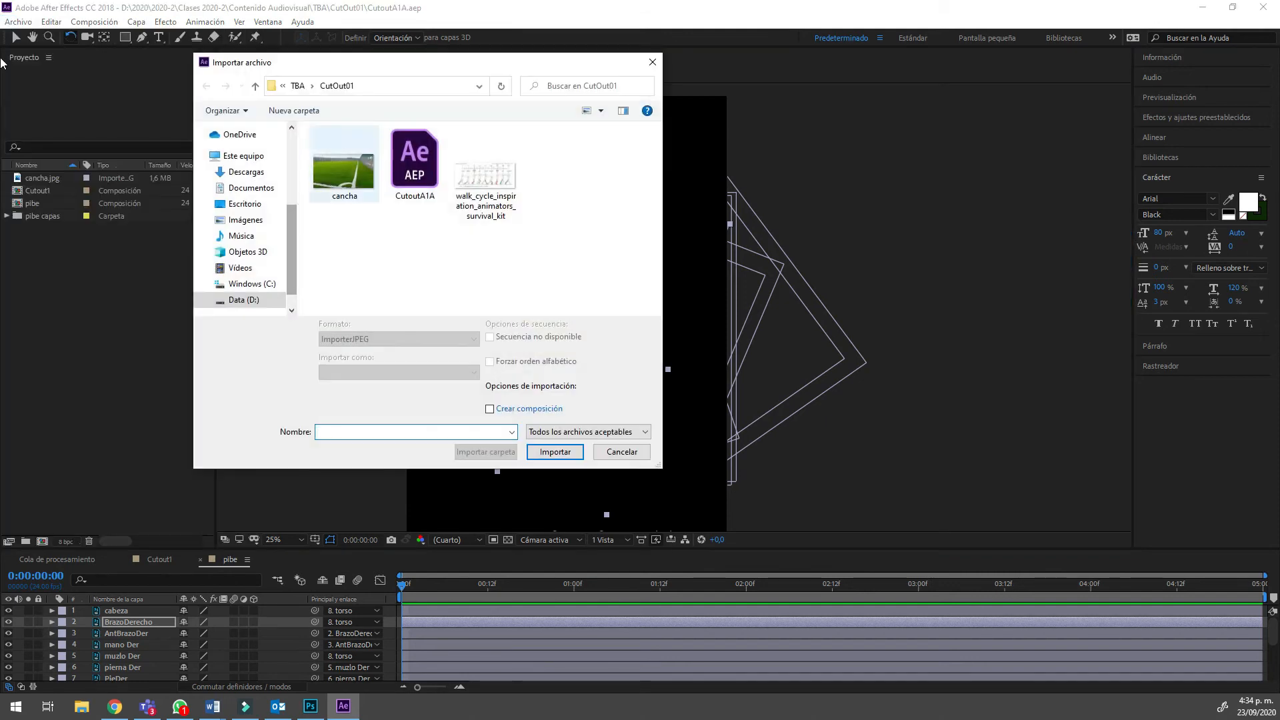
left_click(485, 167)
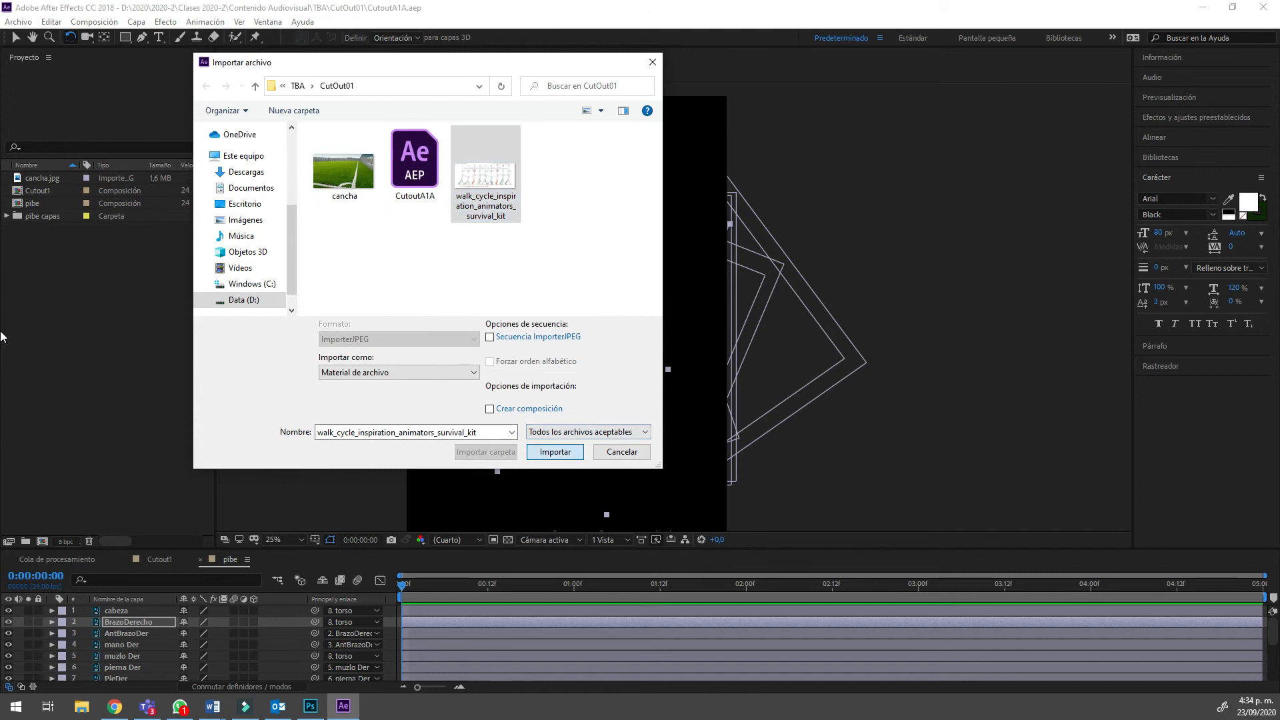
key("Return")
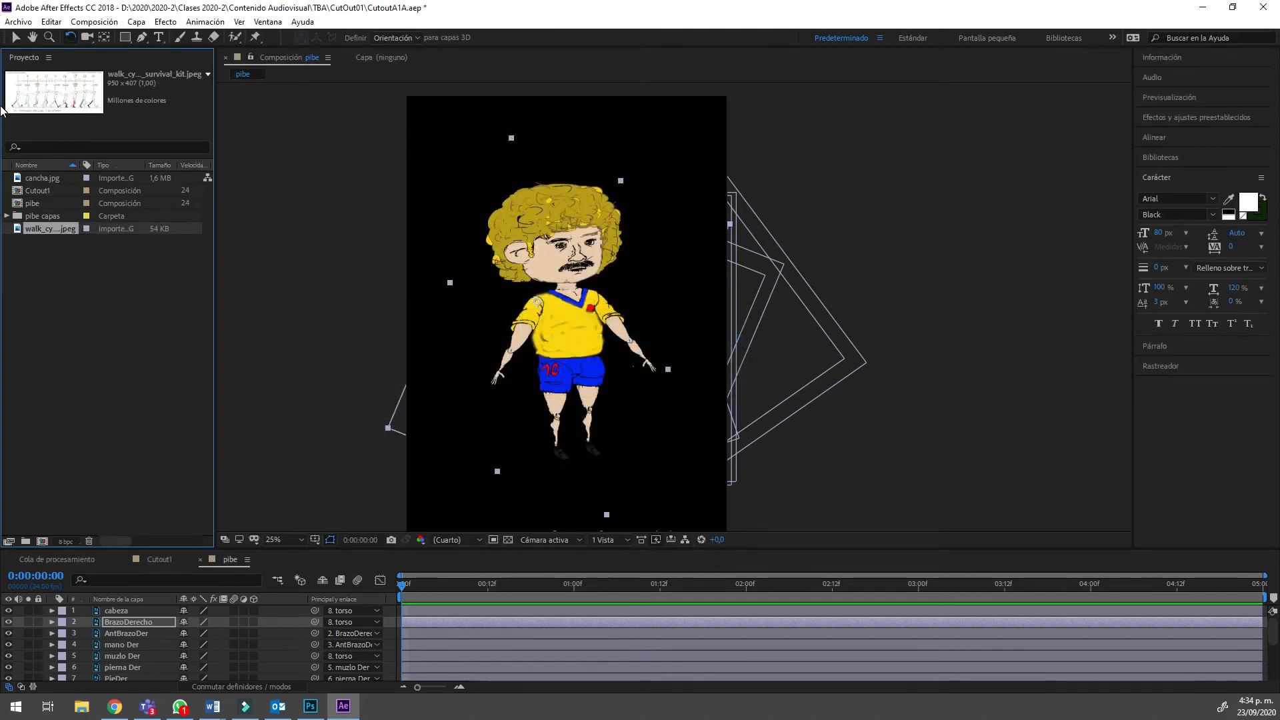
Add the walk cycle image as the top layer of the pibe composition, unrotated, and move it above the character's head.
left_click_drag(50, 229, 110, 668)
left_click_drag(2, 566, 6, 493)
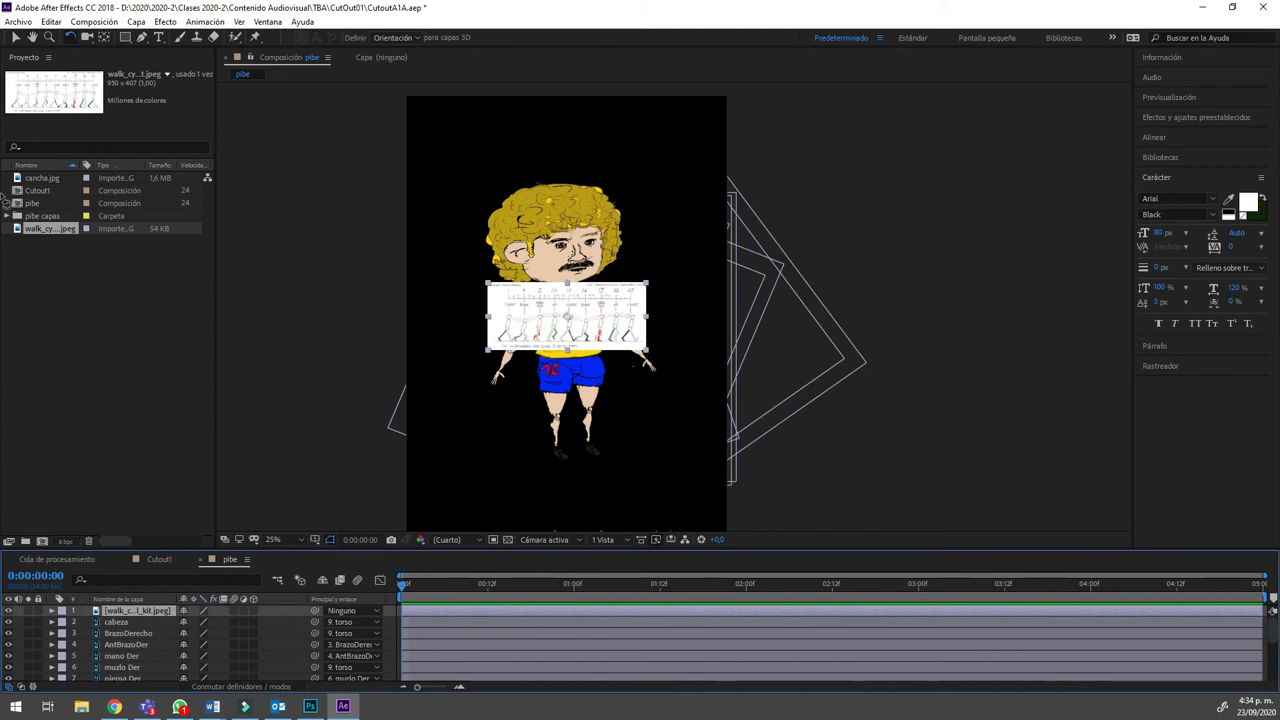
left_click_drag(2, 209, 3, 213)
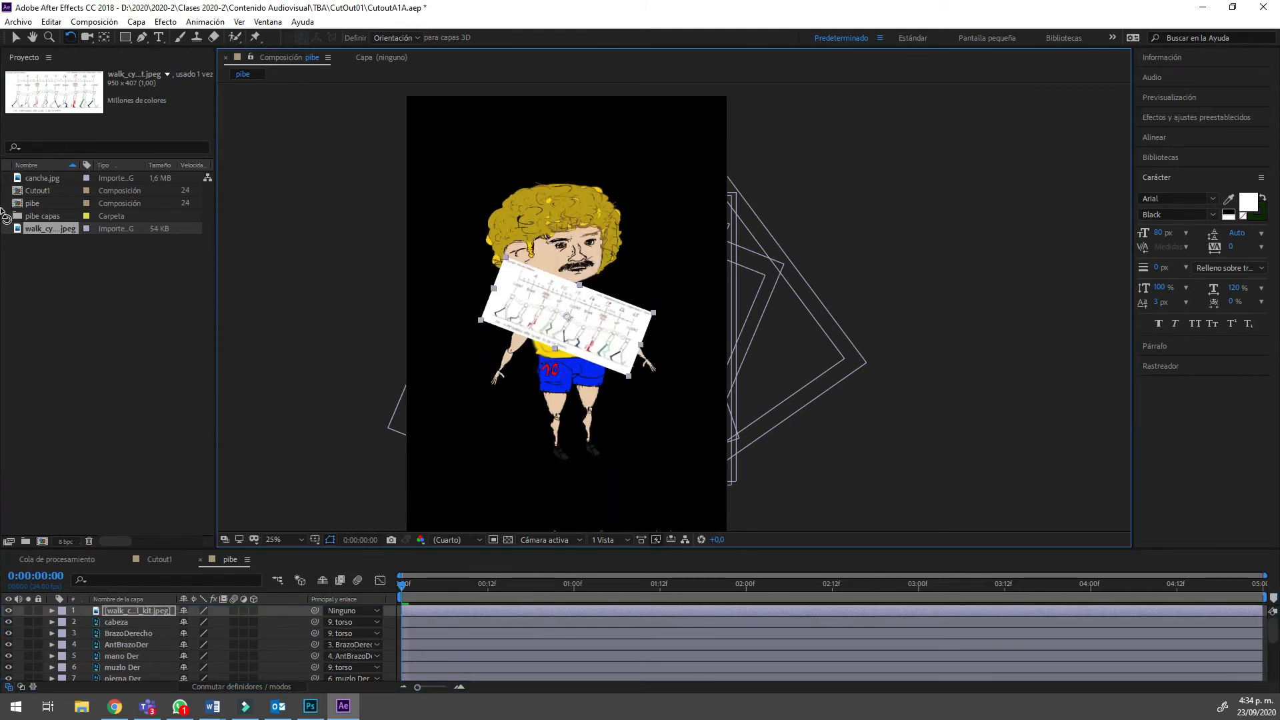
key("ctrl+z")
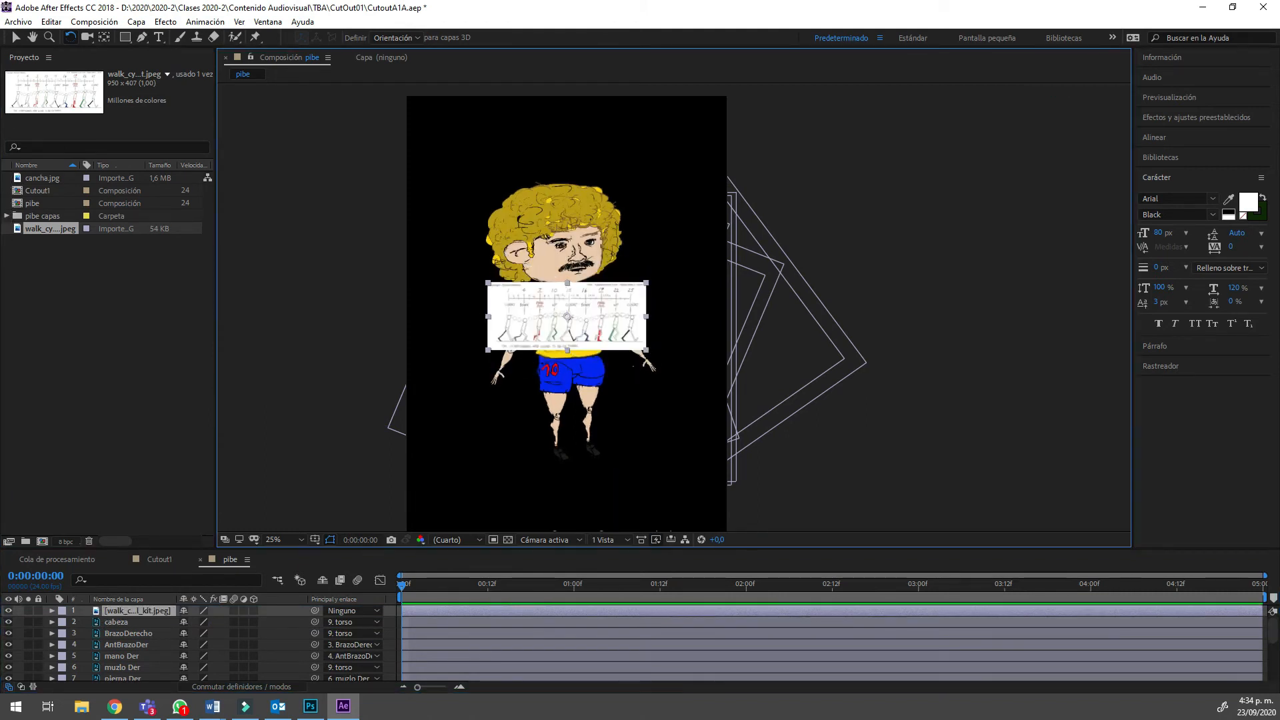
key("v")
left_click_drag(567, 316, 607, 136)
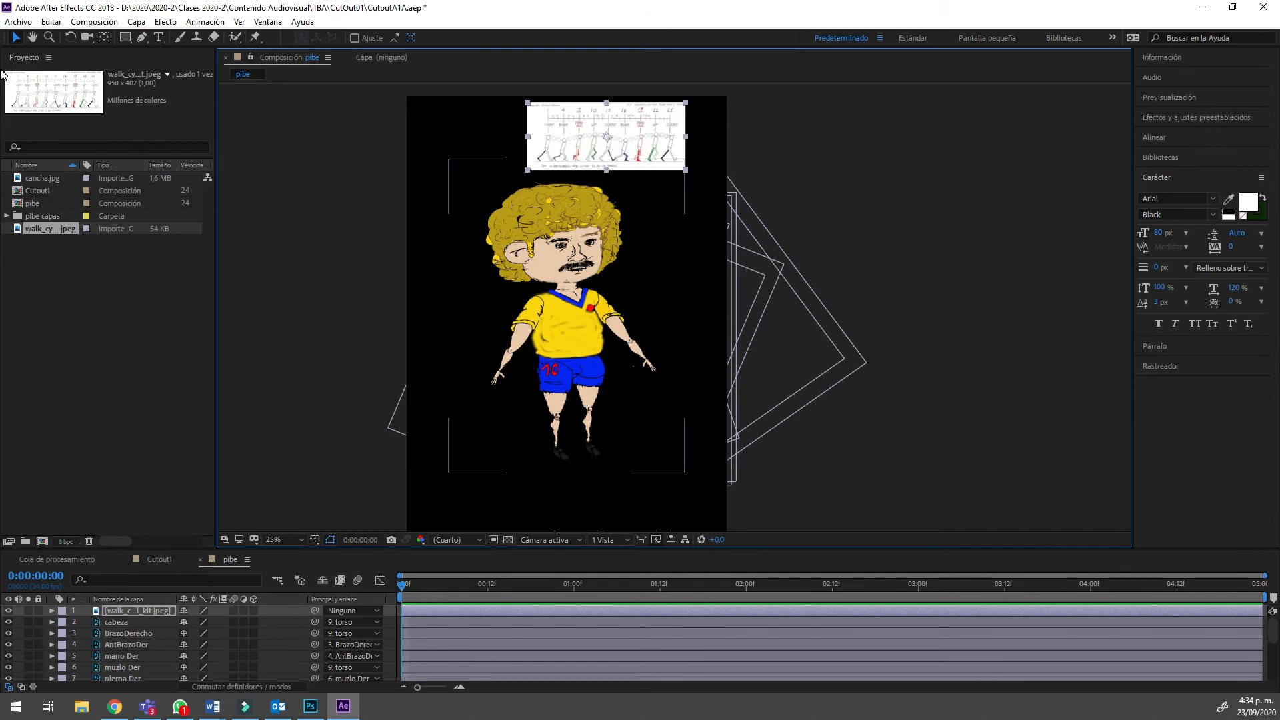
Enlarge the walk cycle image proportionally to span most of the composition's width and reposition it along the upper edge.
key("period")
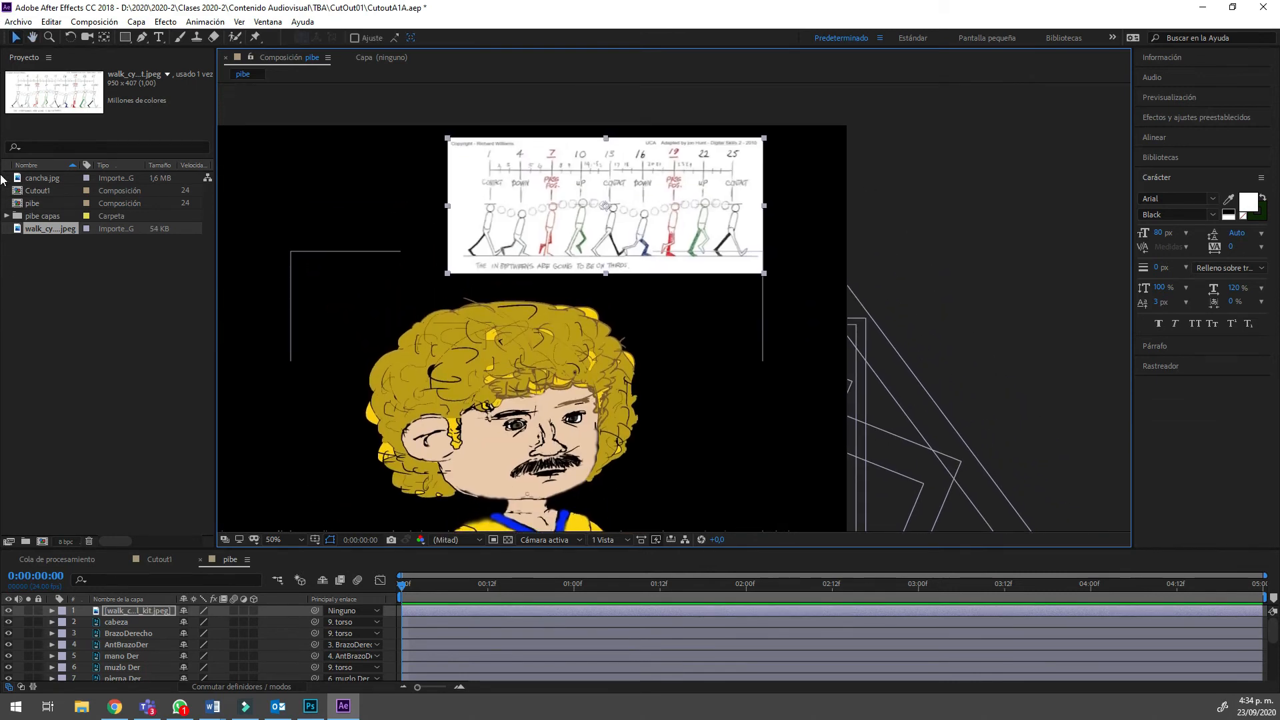
left_click_drag(447, 274, 334, 336)
left_click_drag(506, 243, 453, 303)
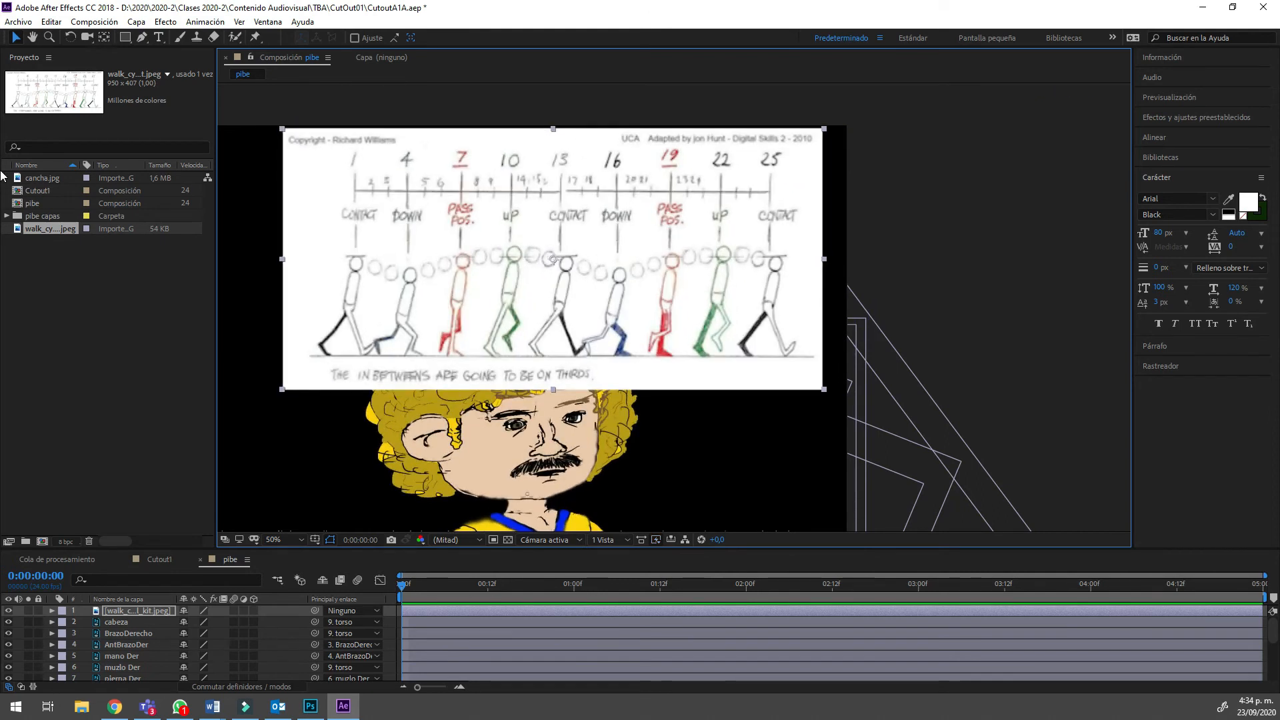
Examine the walk cycle chart's frame numbers and key poses up close in the pibe composition.
scroll(673, 308, "up", 1)
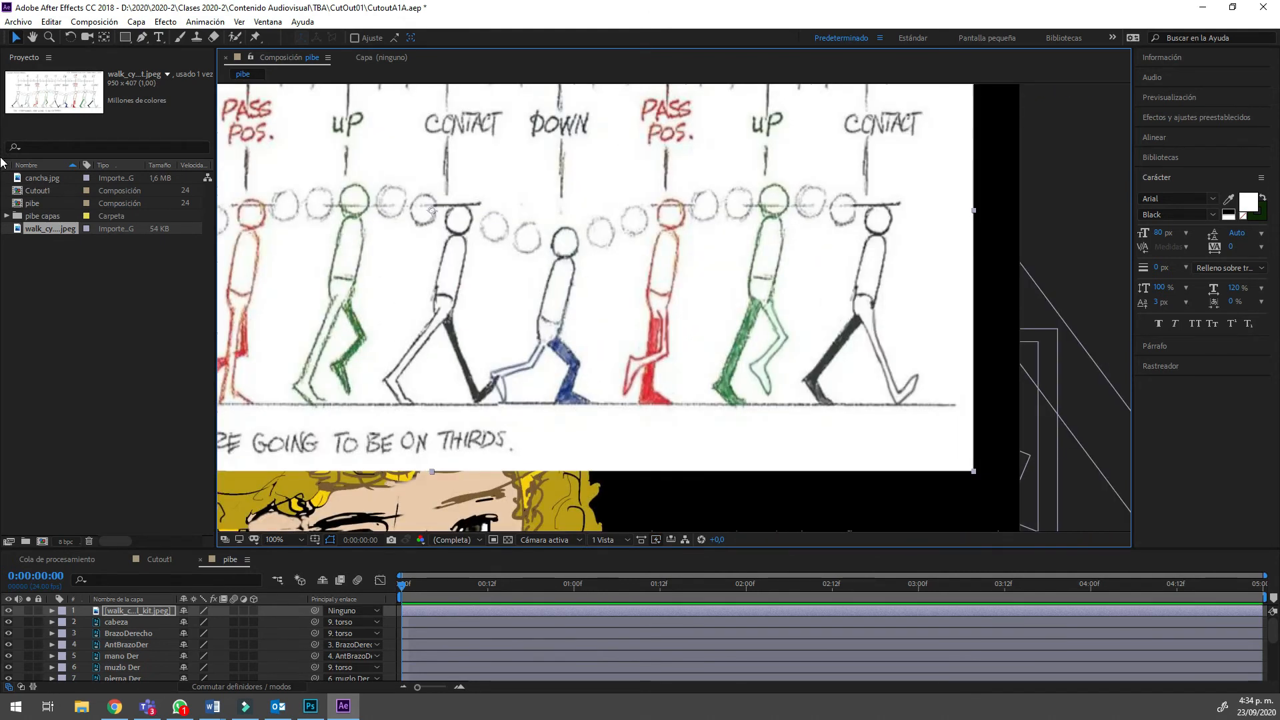
scroll(674, 307, "down", 1)
left_click_drag(553, 260, 617, 311)
key("v")
key("slash")
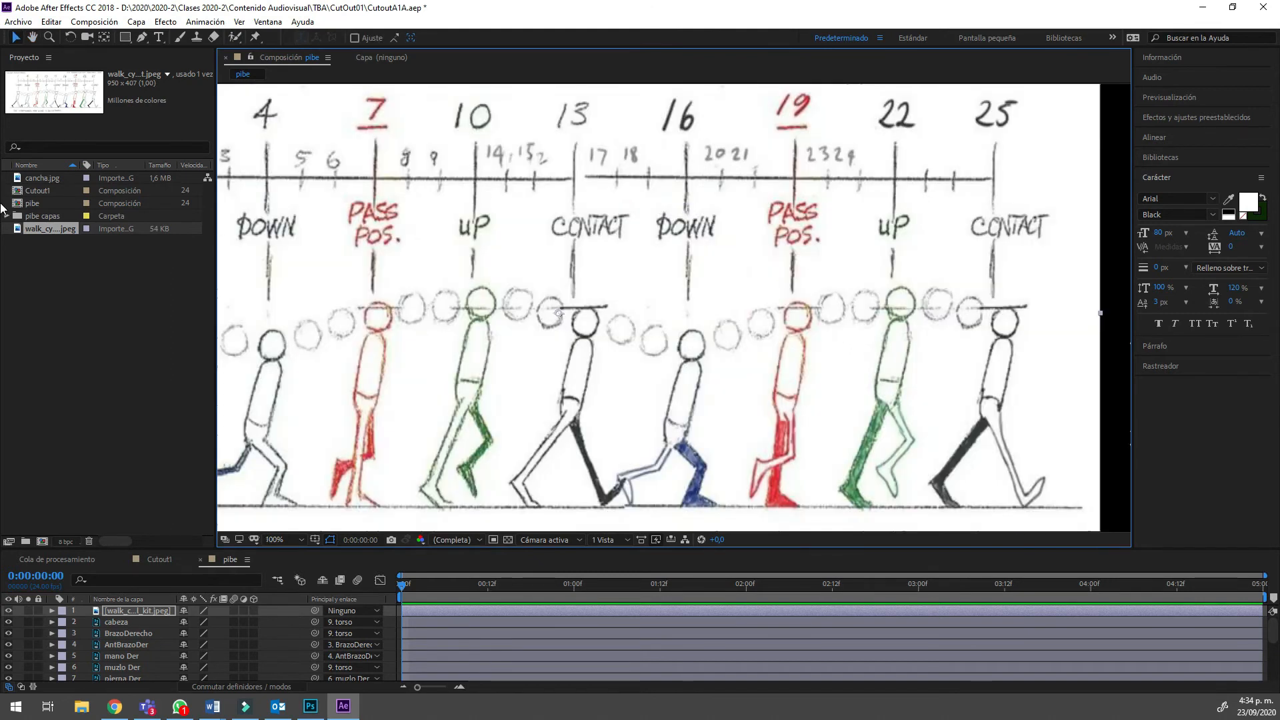
left_click_drag(558, 203, 651, 190)
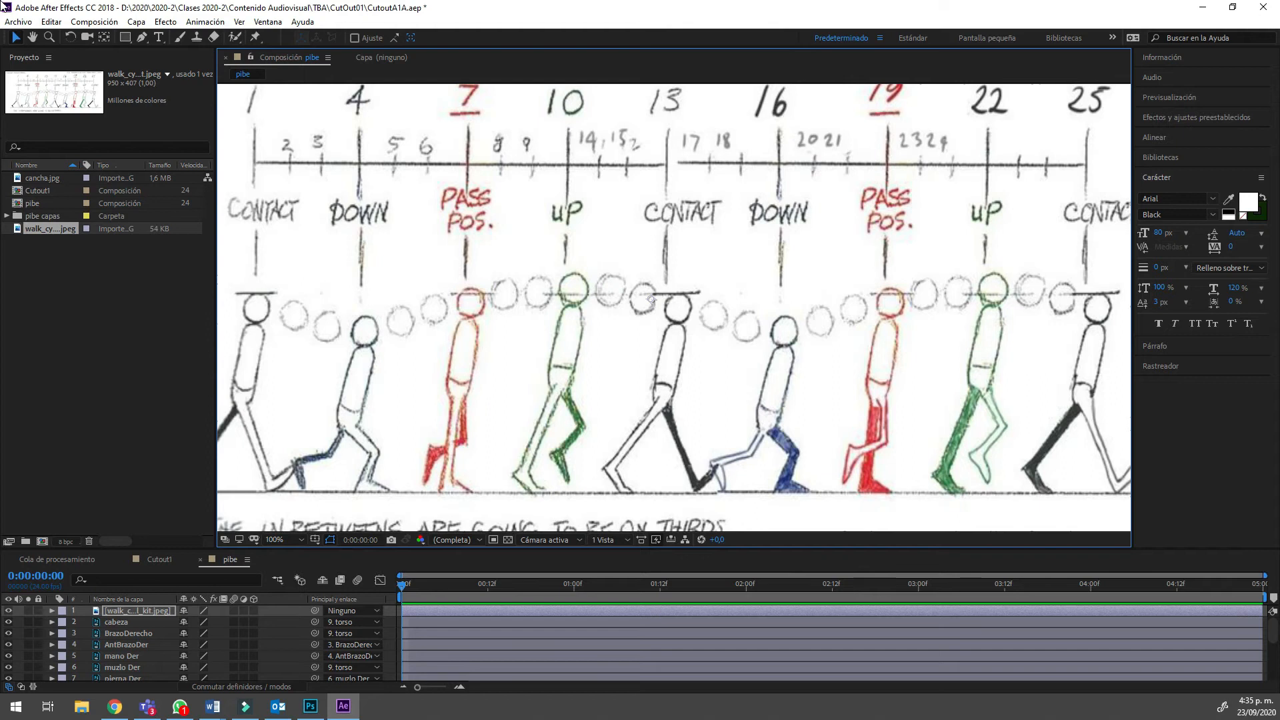
key("z")
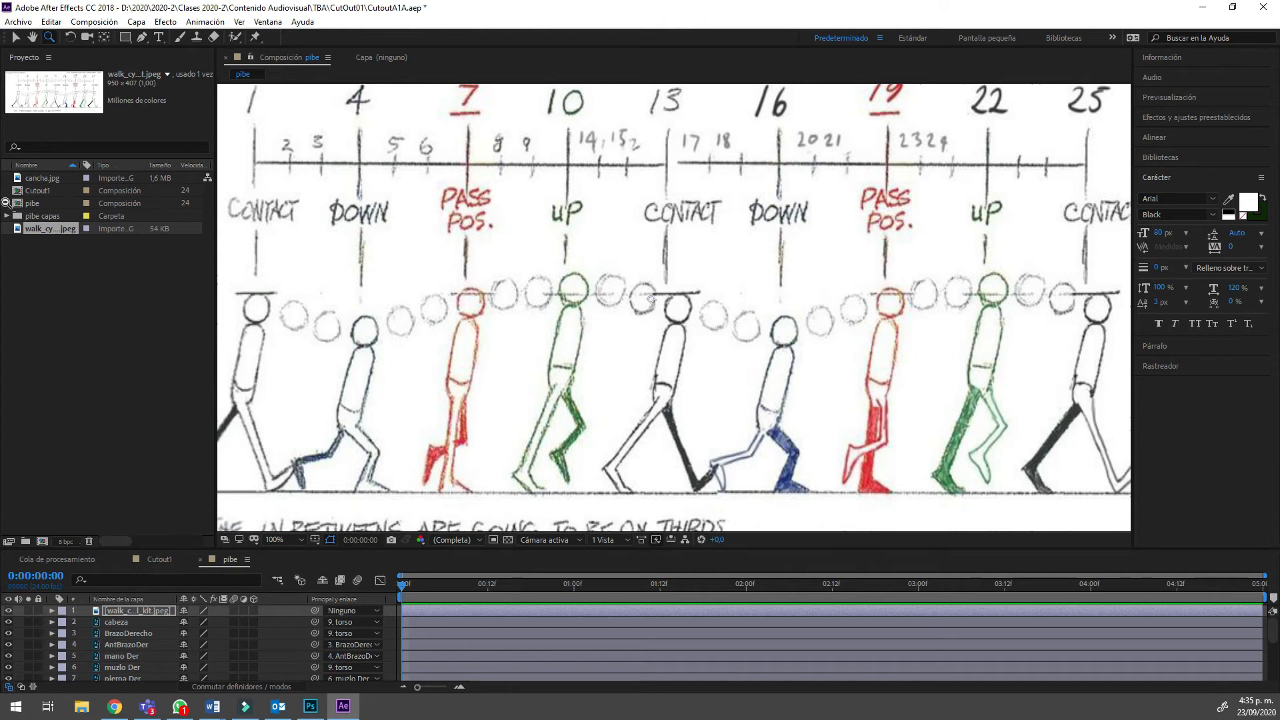
left_click(814, 287, "alt")
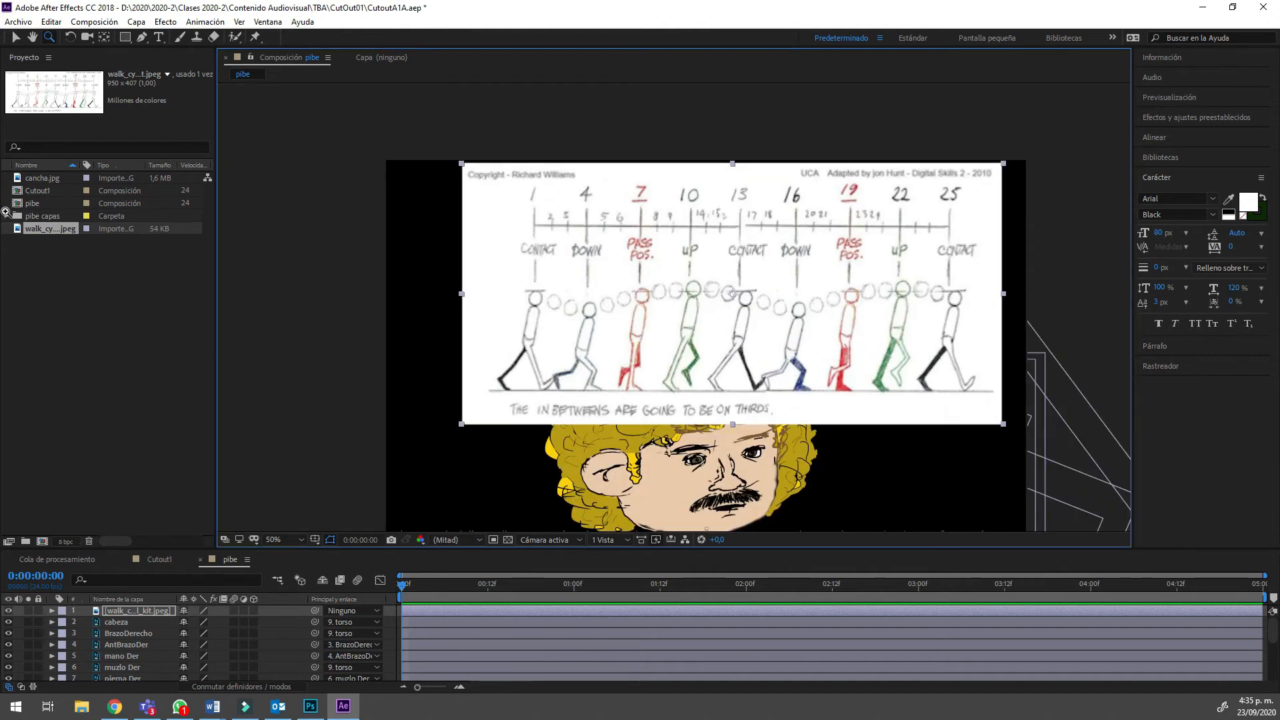
Move the walk cycle layer beneath all the character layers, just above cancha.jpg, and shift the image slightly upward in the composition.
left_click(16, 37)
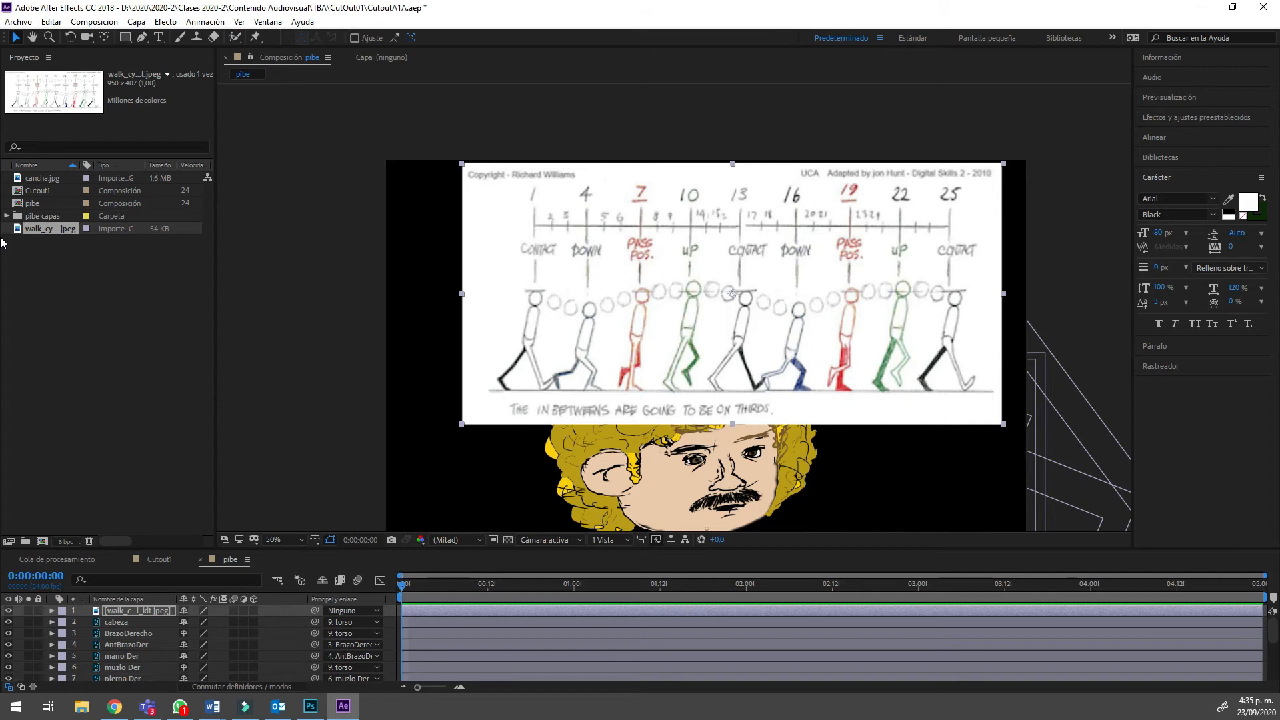
key("comma")
key("space")
left_click_drag(666, 333, 577, 215)
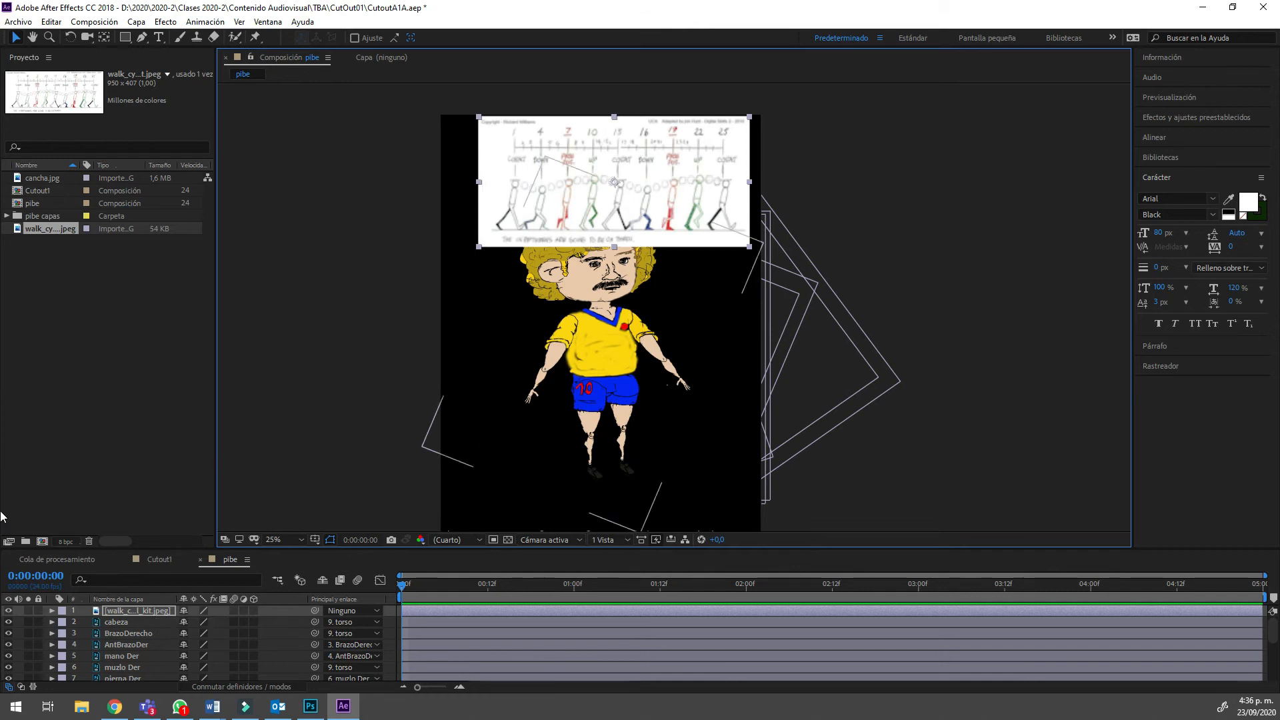
left_click_drag(1, 497, 2, 553)
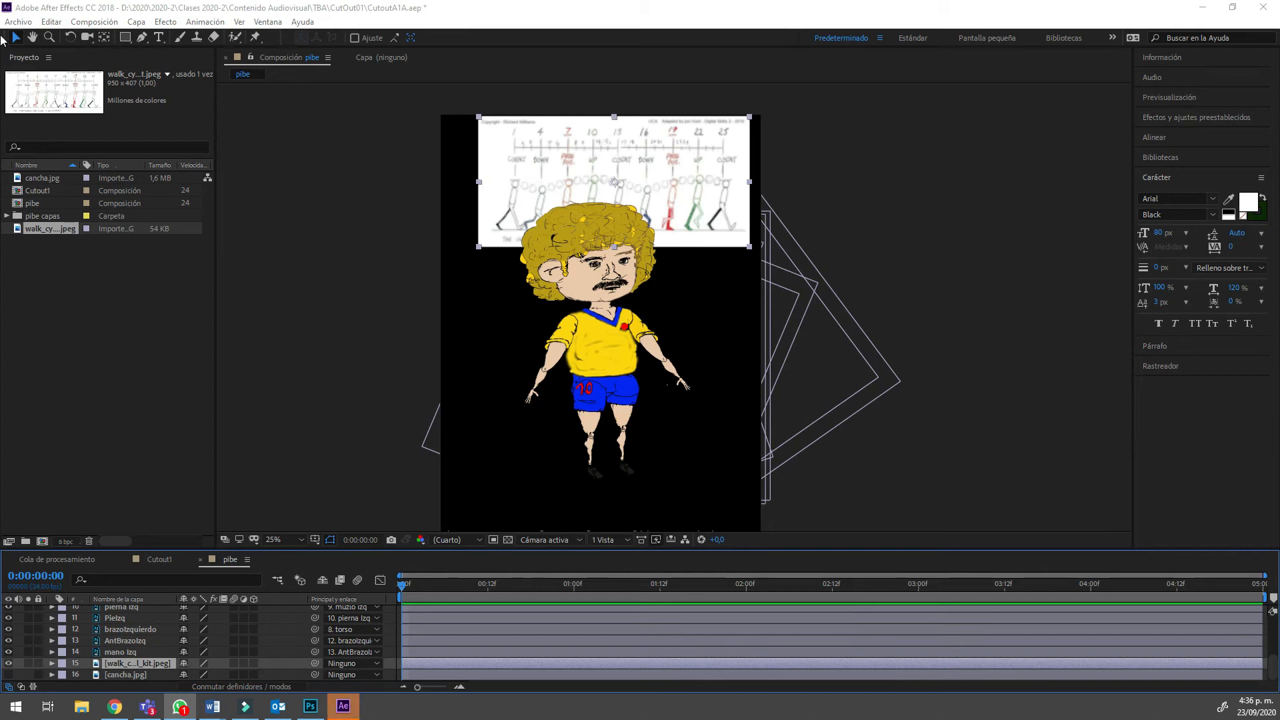
left_click_drag(613, 160, 609, 152)
key("space")
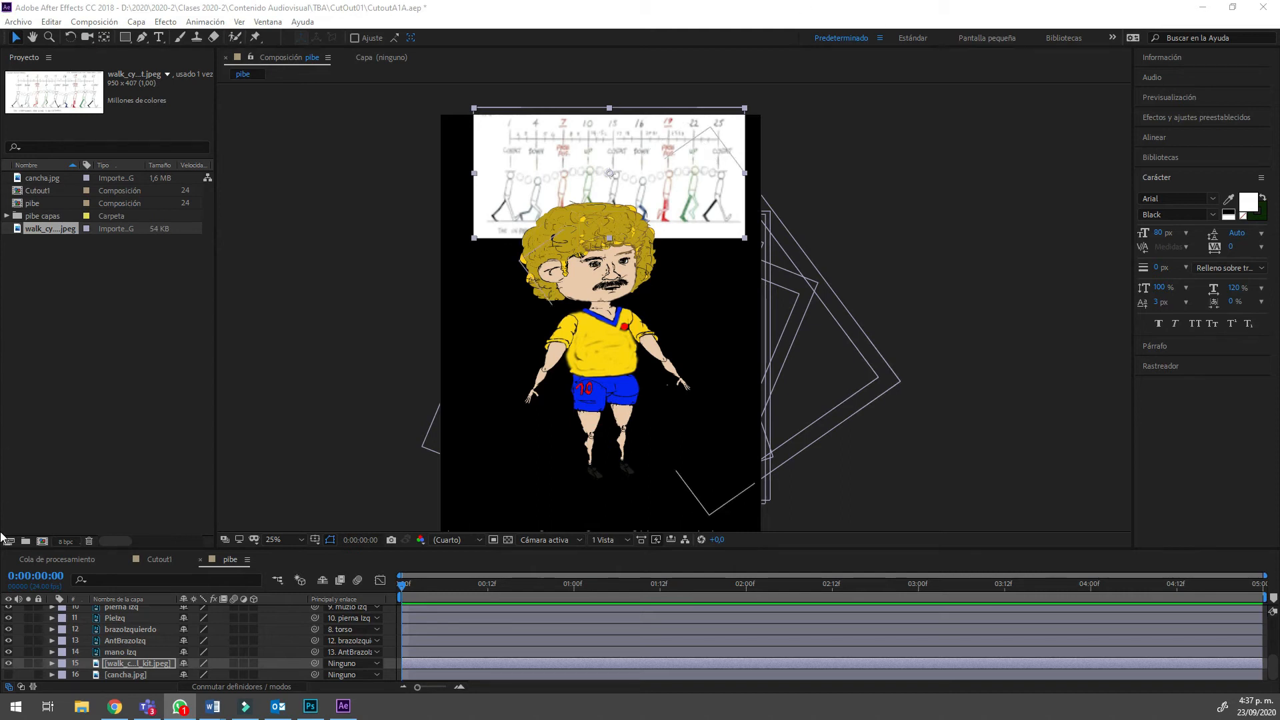
Reposition the torso layer so the whole pibe character sits lower, with the head clear of the walk cycle chart.
scroll(200, 640, "up", 5)
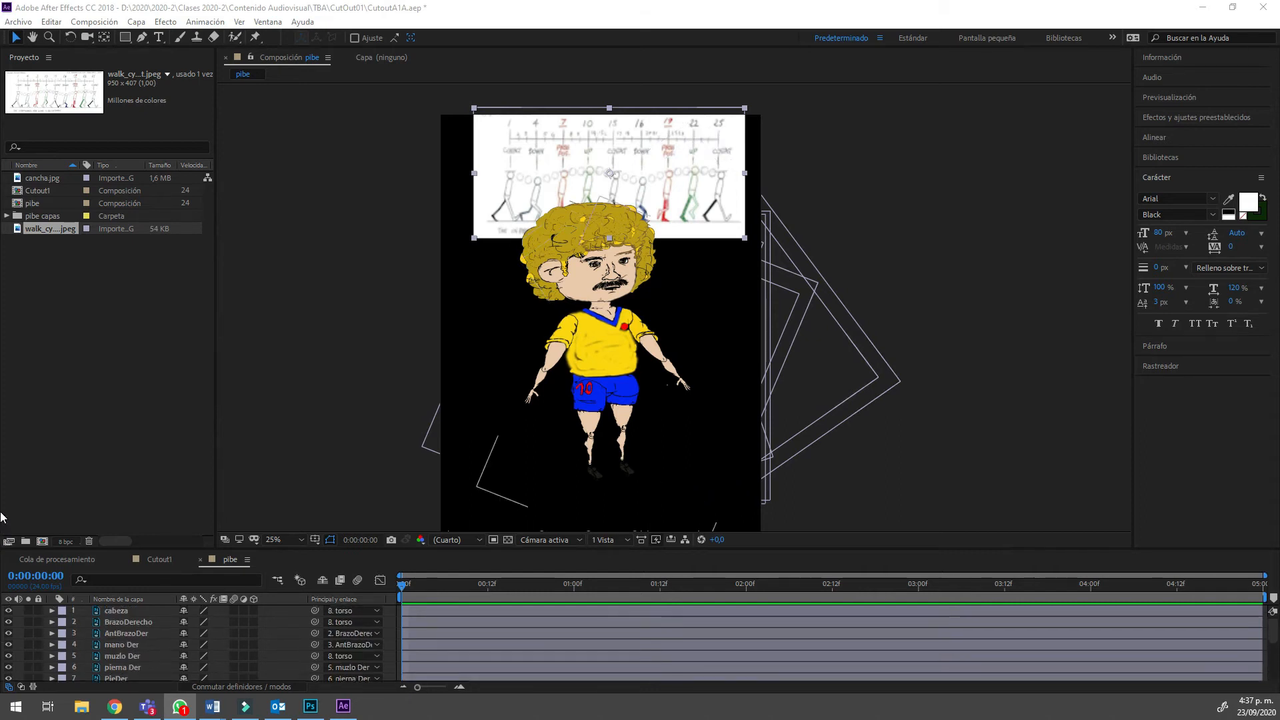
scroll(200, 640, "down", 1)
left_click(113, 656)
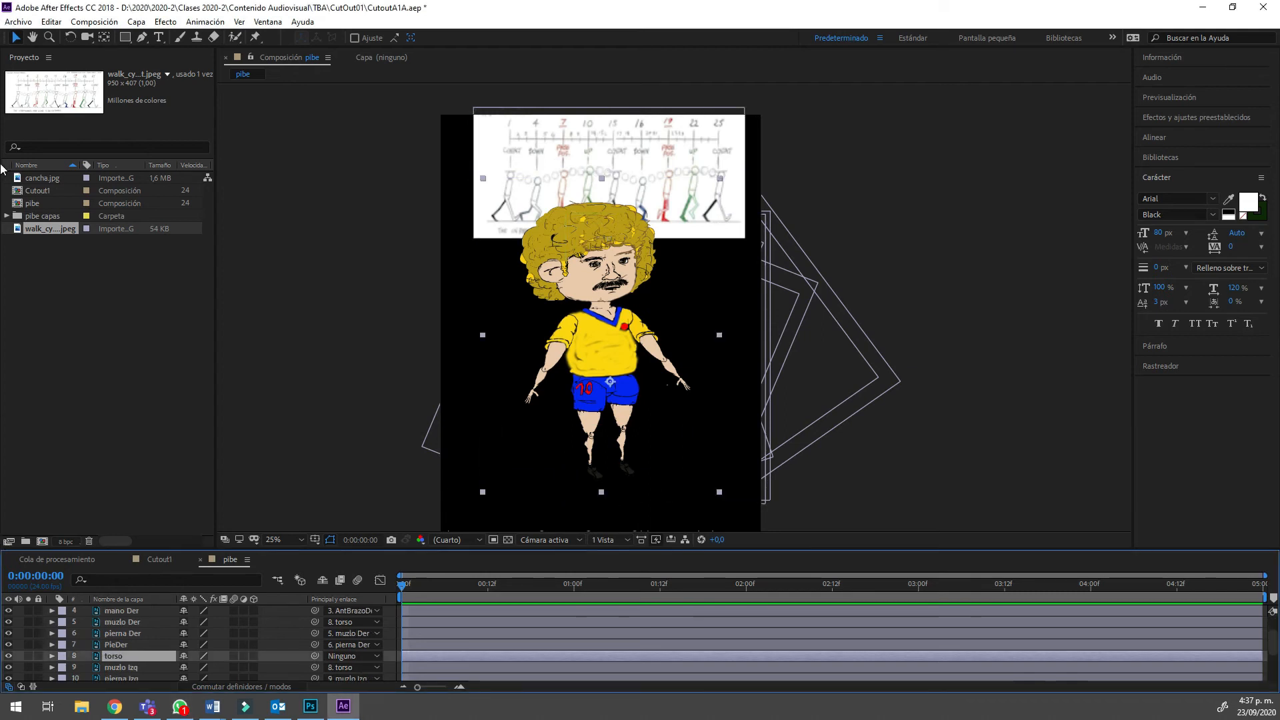
mouse_move(603, 379)
left_mouse_down()
mouse_move(594, 410)
mouse_move(594, 400)
mouse_move(607, 419)
mouse_move(610, 381)
left_mouse_up()
key("space")
left_click_drag(7, 255, 2, 219)
key("v")
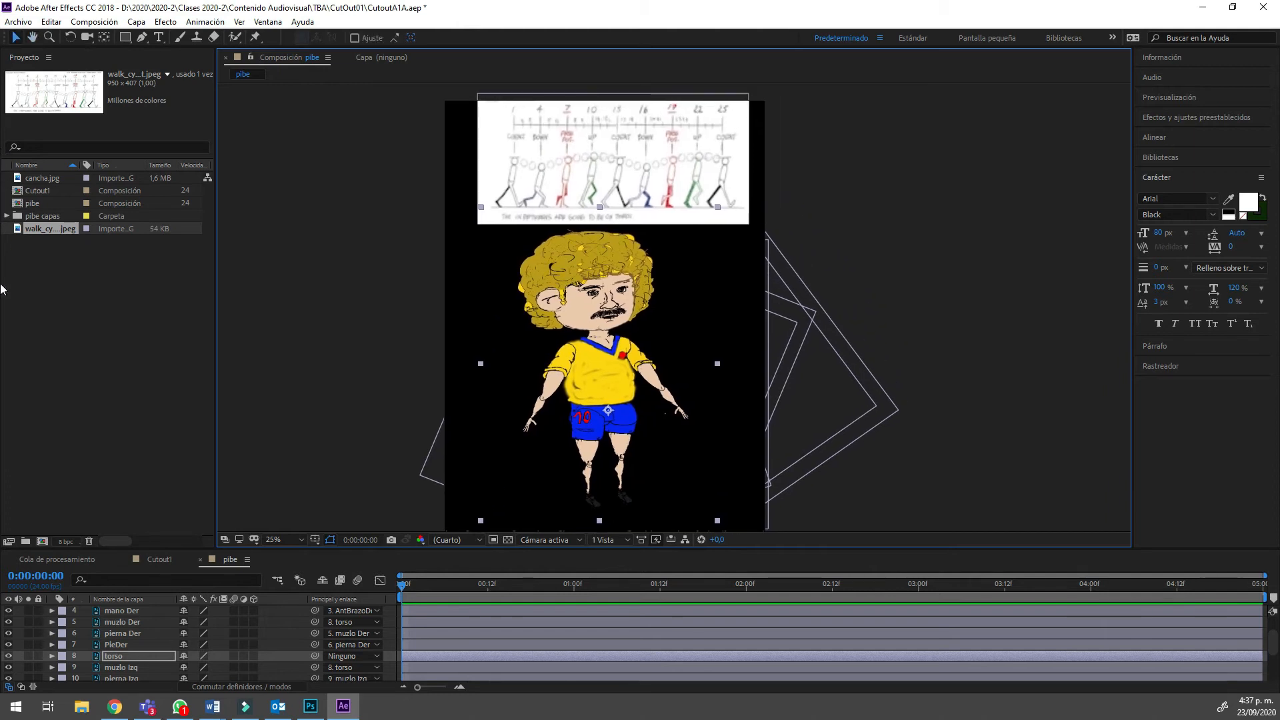
Review the walk cycle chart in the composition and on the Sesión 8 course page in Chrome, and return to After Effects.
scroll(2, 146, "up", 2)
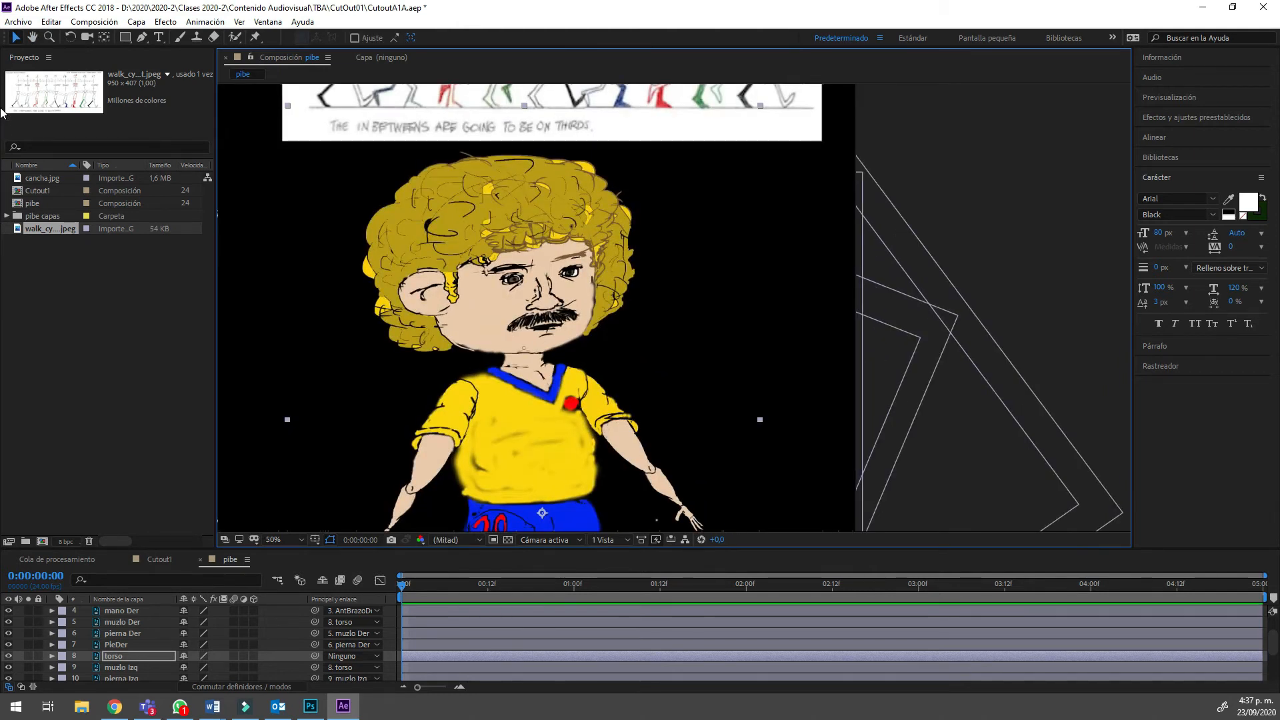
left_click_drag(2, 116, 2, 396)
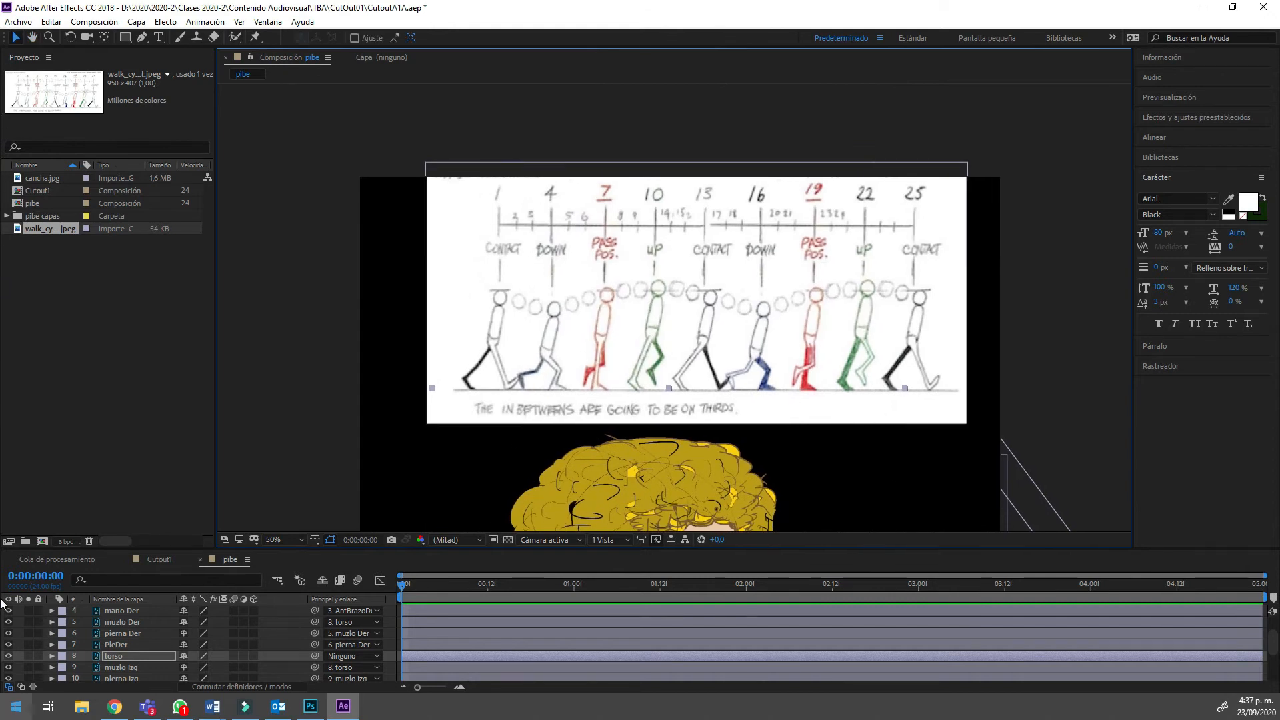
key("alt+Tab")
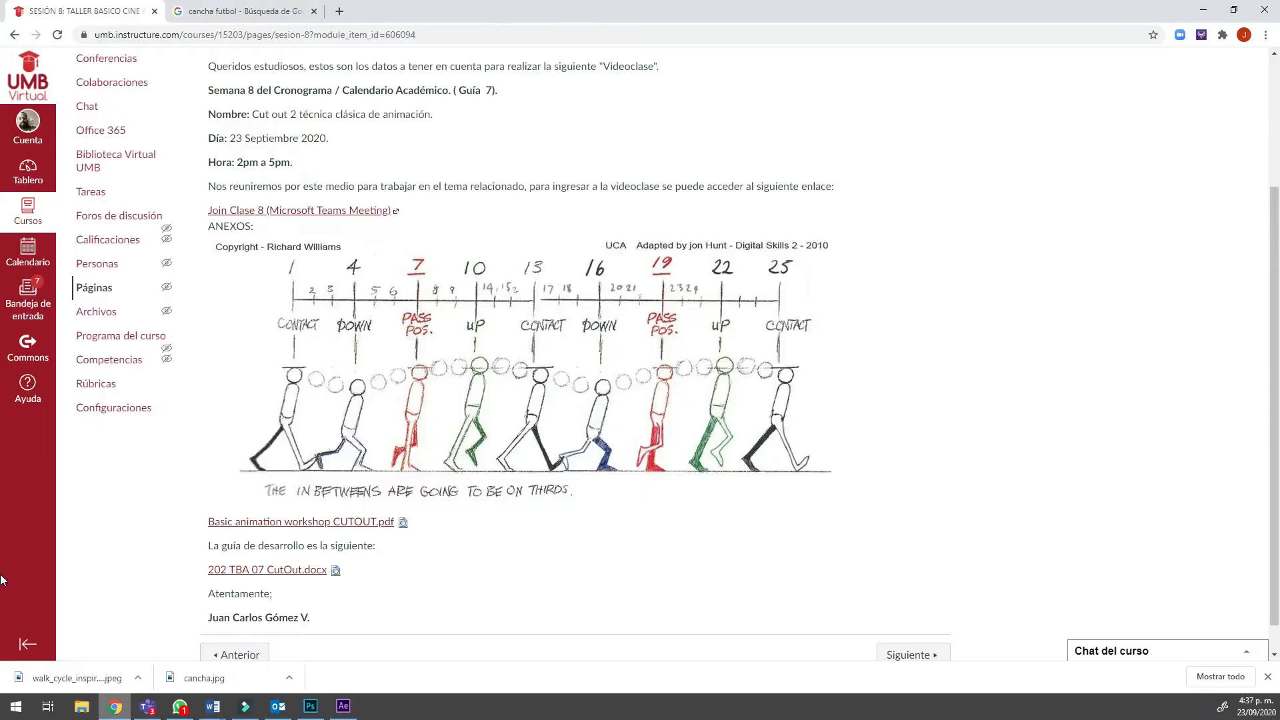
scroll(2, 267, "up", 1)
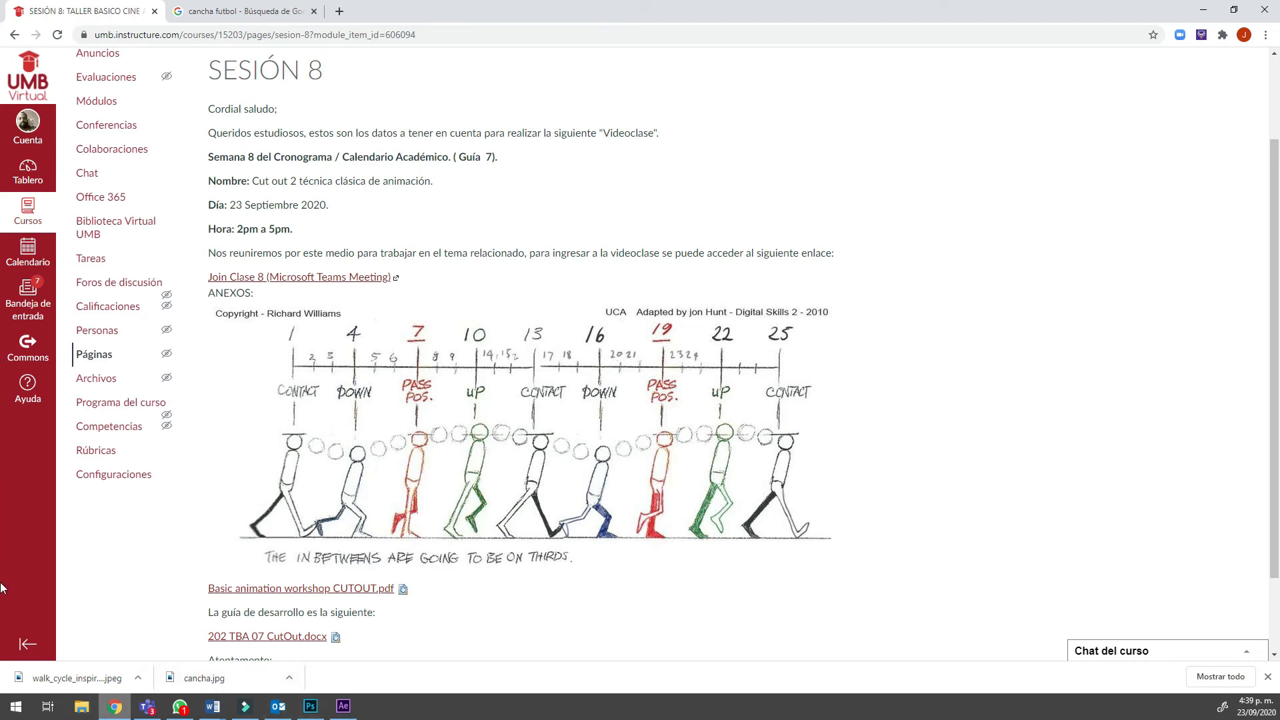
mouse_move(115, 707)
left_click(343, 706)
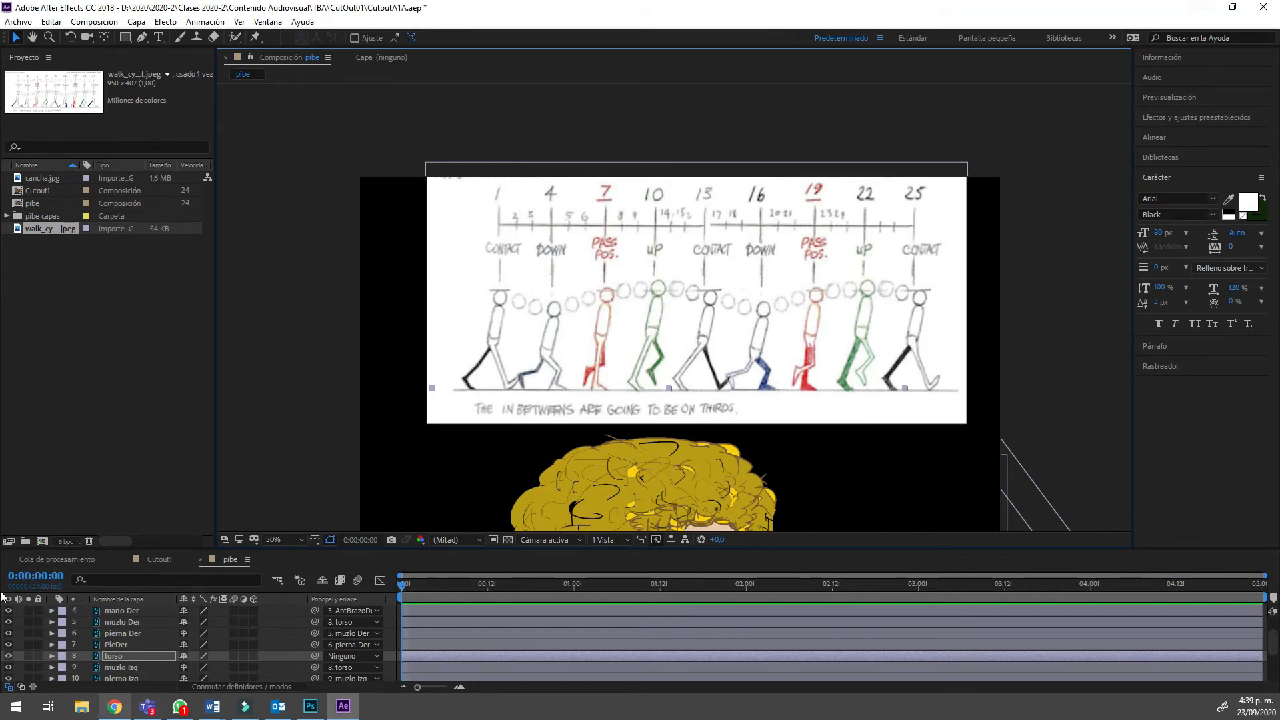
Switch to Chrome and search Google for "walking cycle richard williams" in a new tab.
key("alt+Tab")
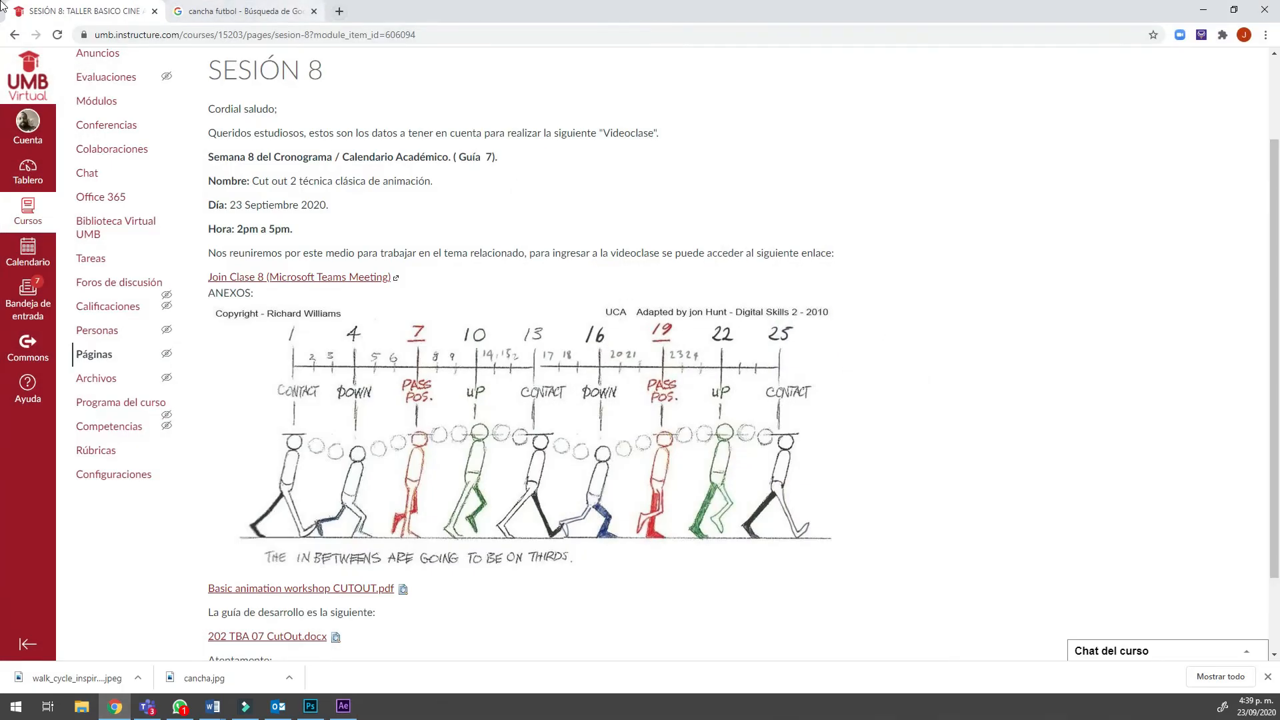
left_click(339, 11)
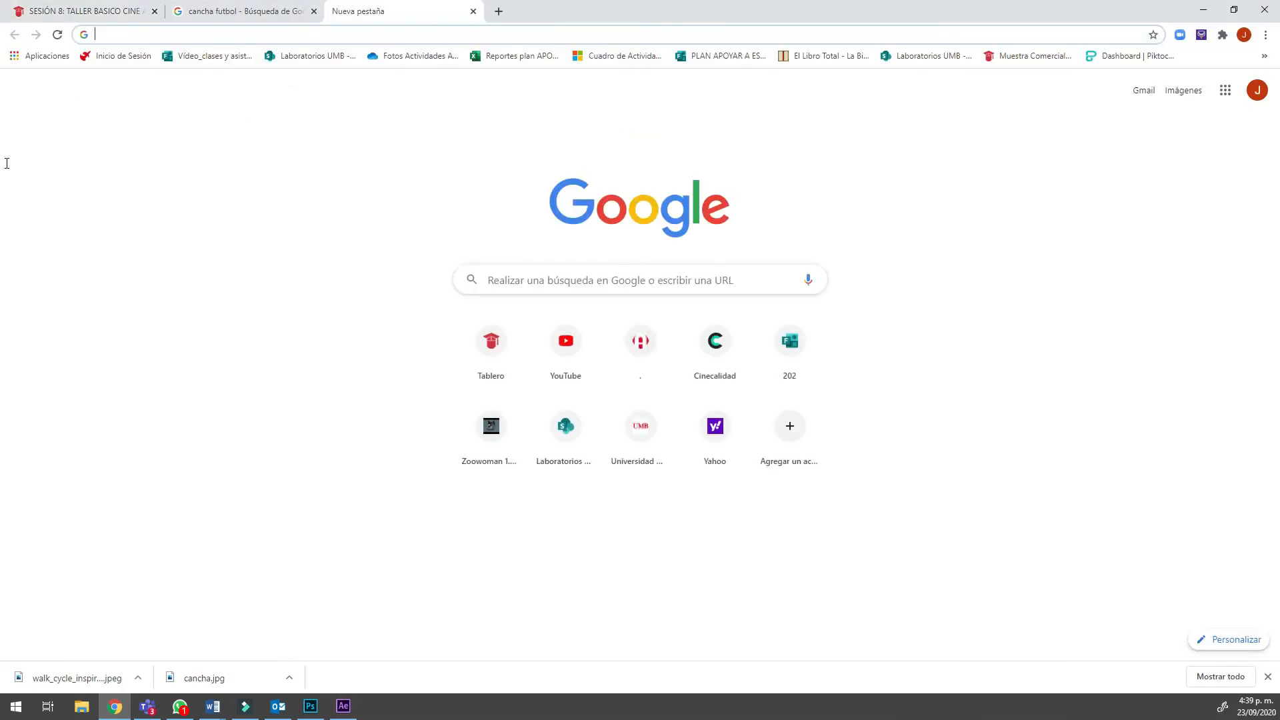
left_click(611, 280)
type("walking cycle")
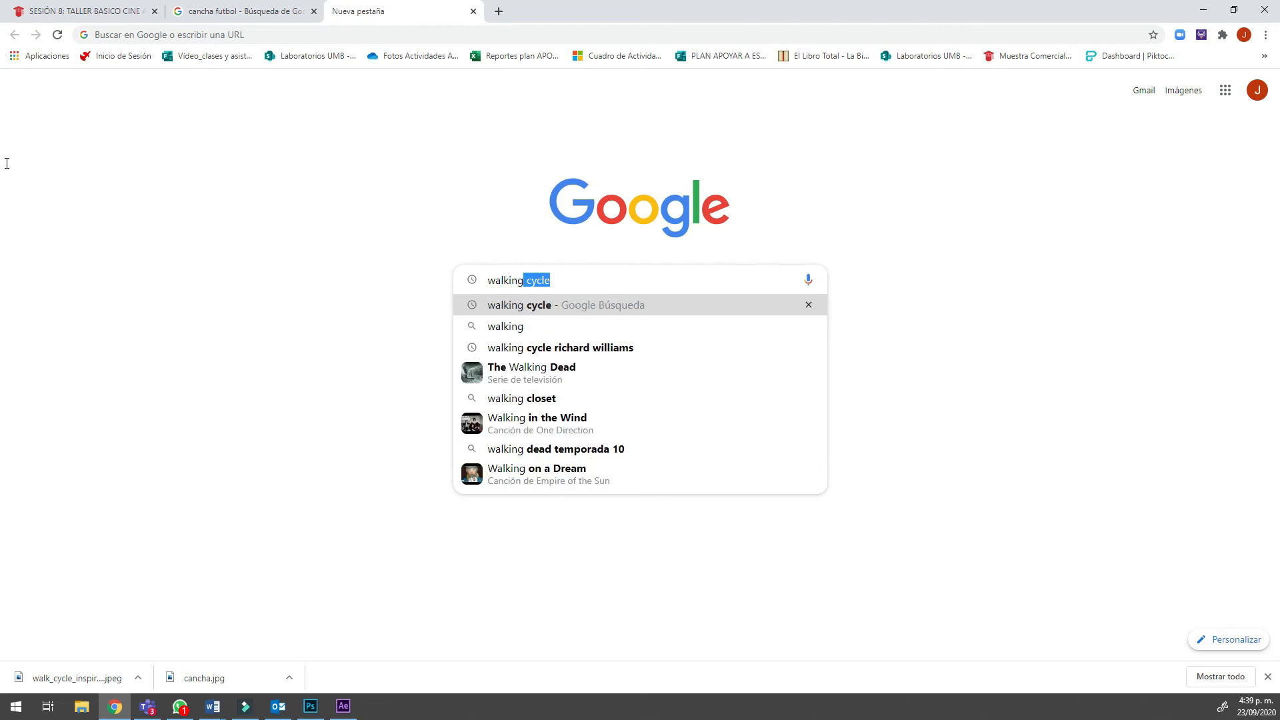
key("Down")
key("Down")
key("Down")
key("Up")
key("Return")
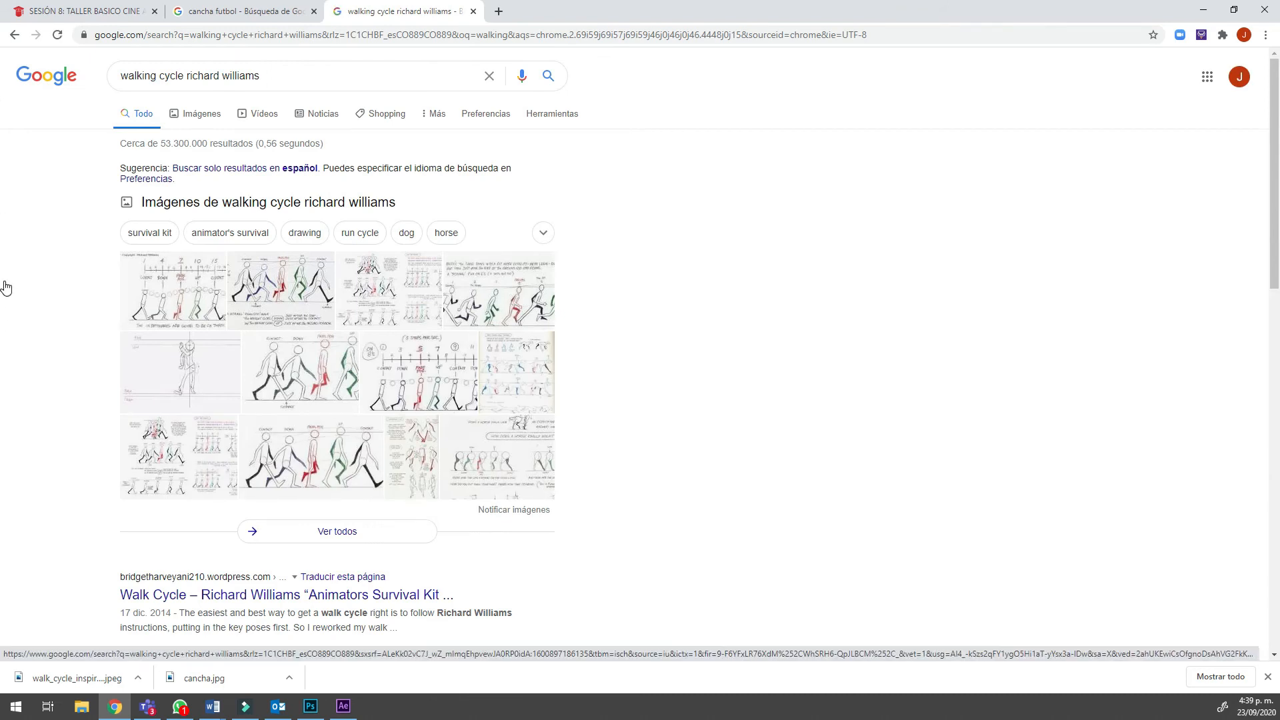
Open the "Animators Survival Kit" walk cycle image result, visit its source page, and return to the image results.
left_click(5, 187)
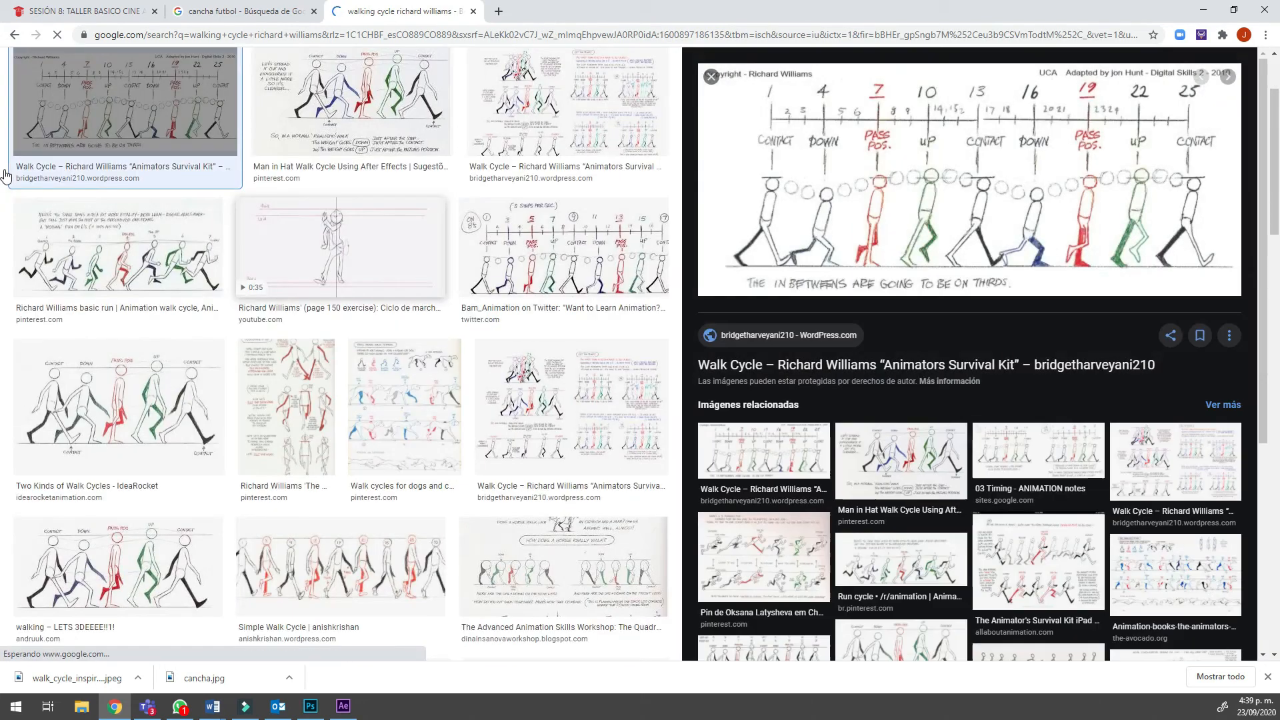
left_click(6, 118)
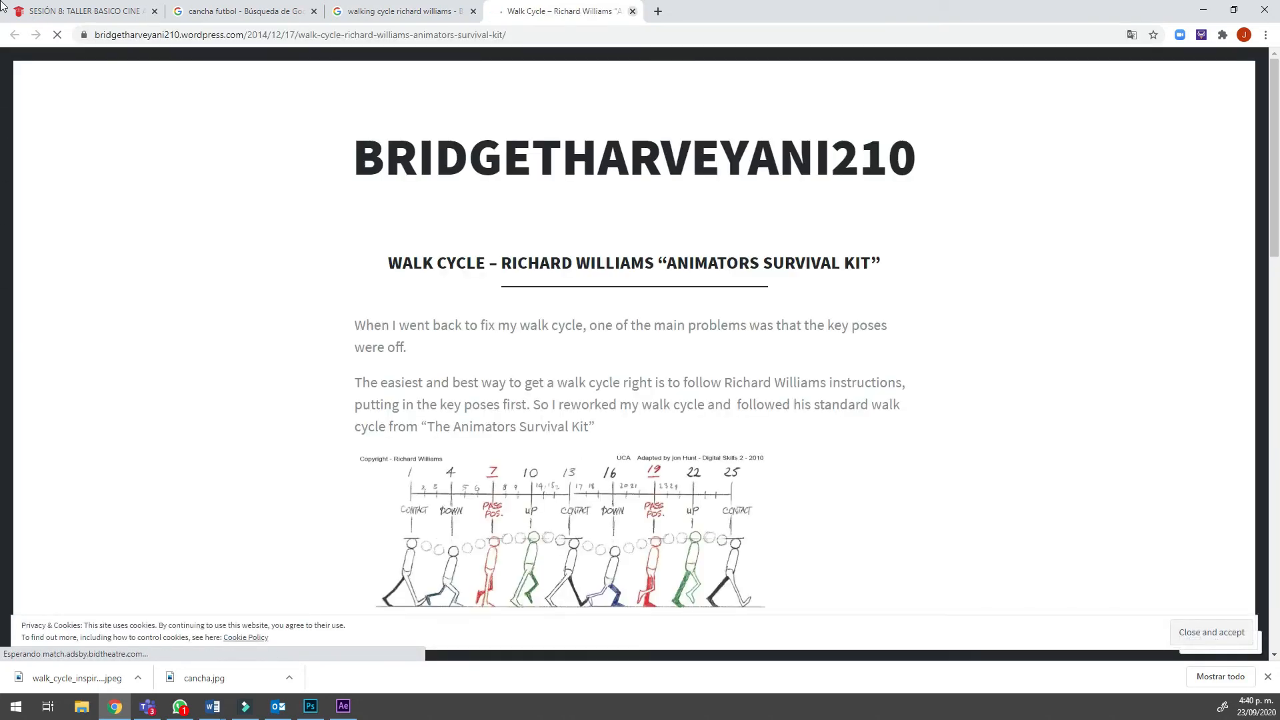
key("ctrl+w")
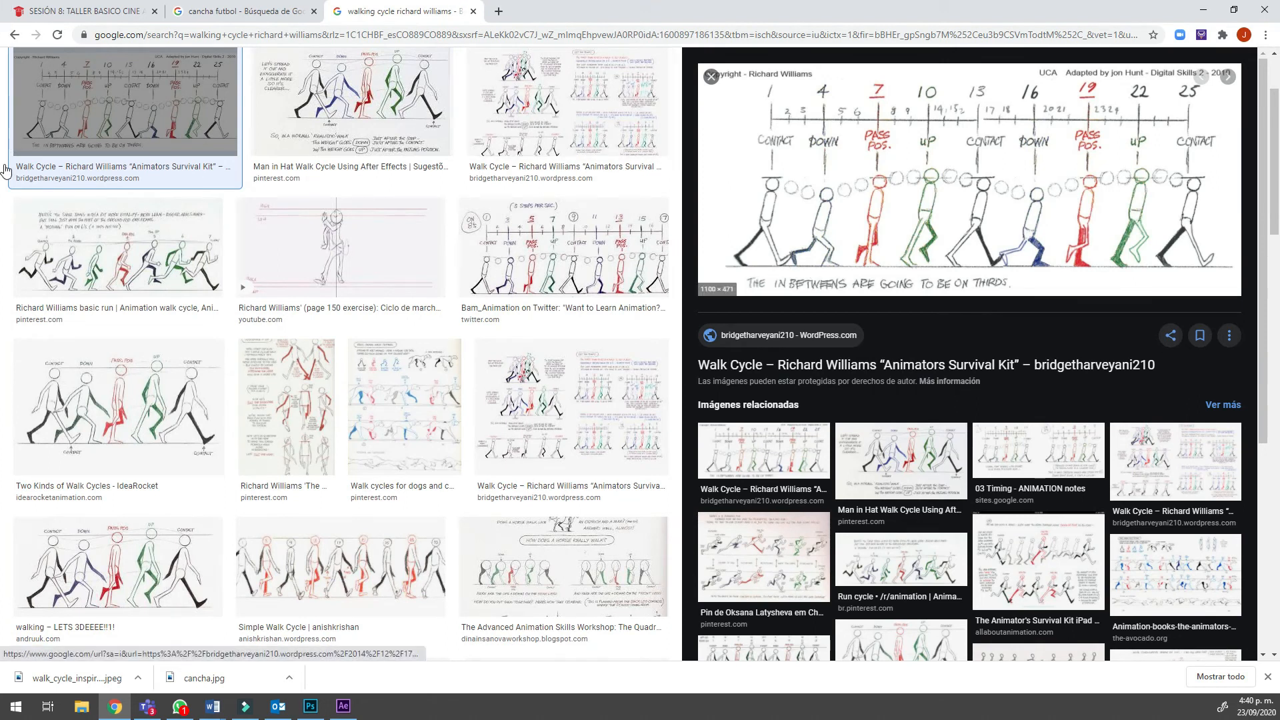
right_click(879, 228)
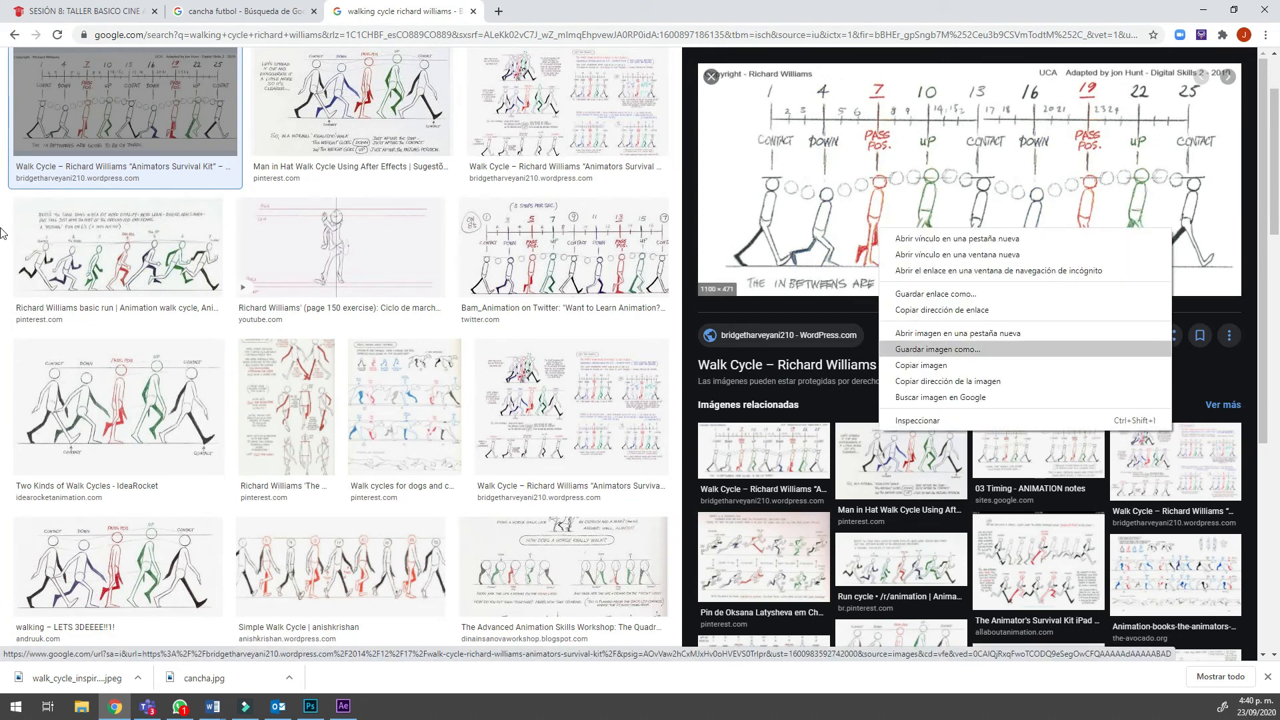
left_click(937, 348)
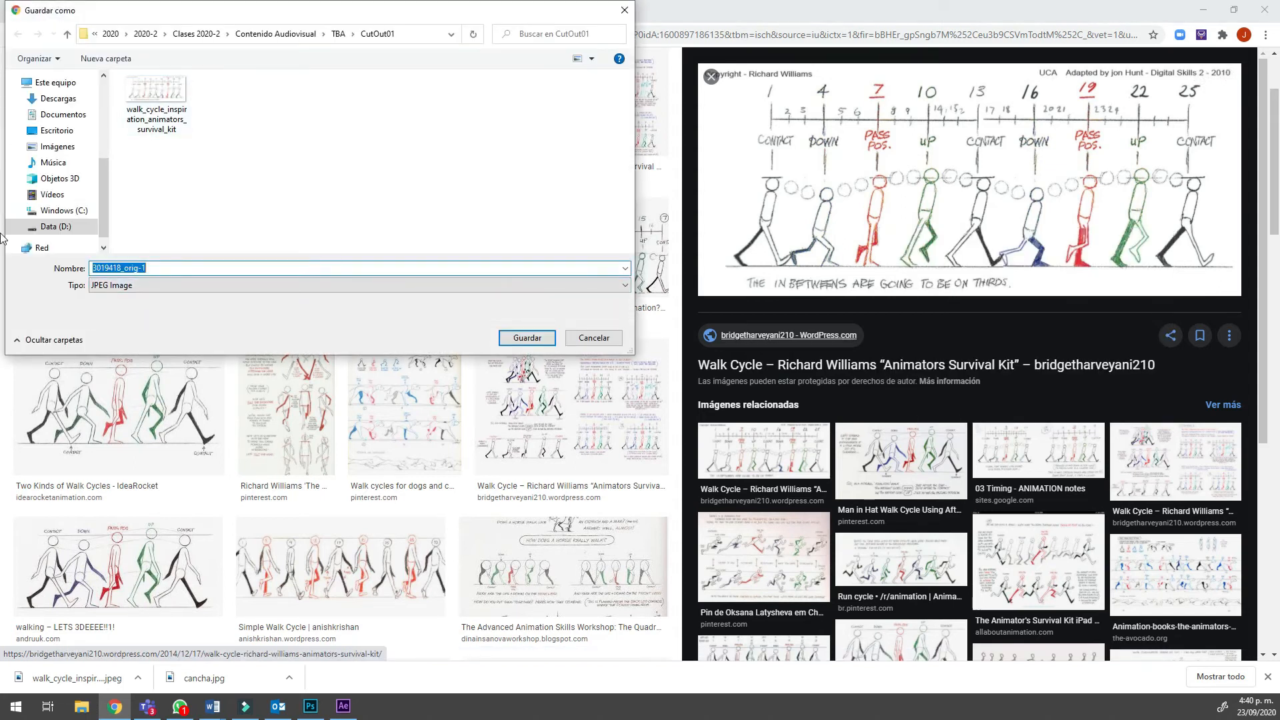
key("Escape")
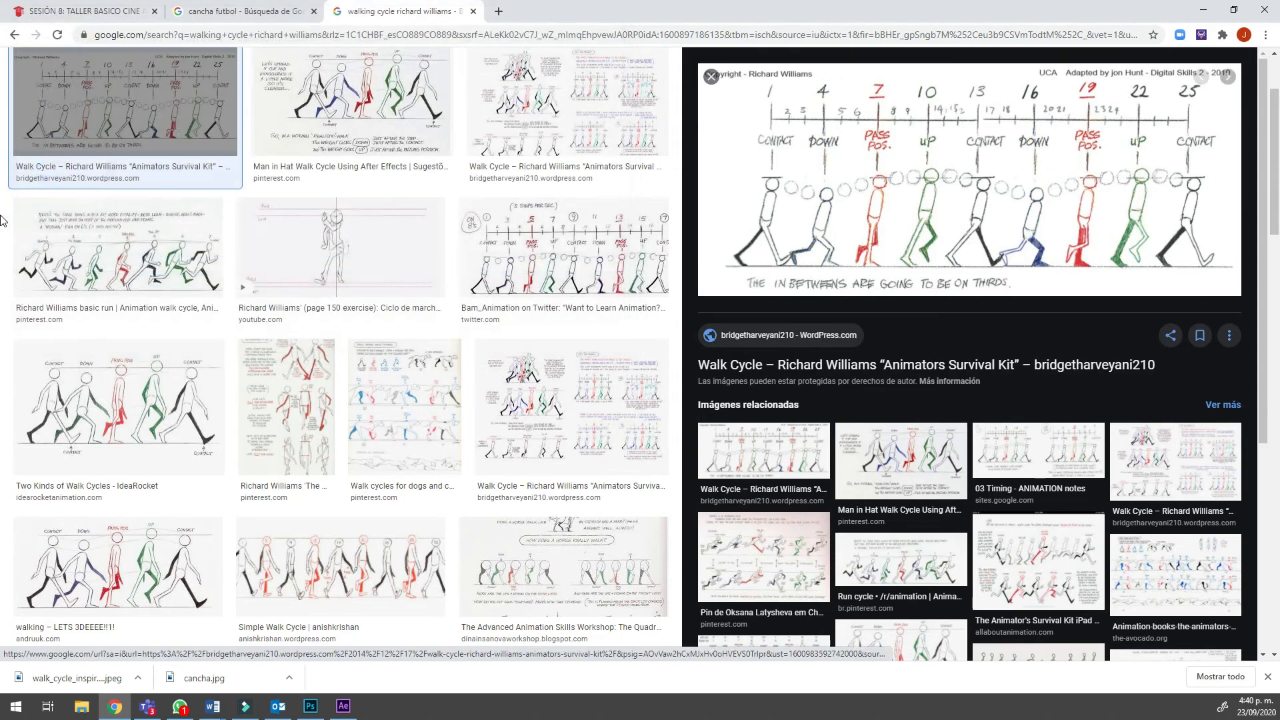
Open walk_cycle_inspiration_animators_survival_kit from File Explorer's recent files and view the chart enlarged in a maximised Photos window.
key("super+e")
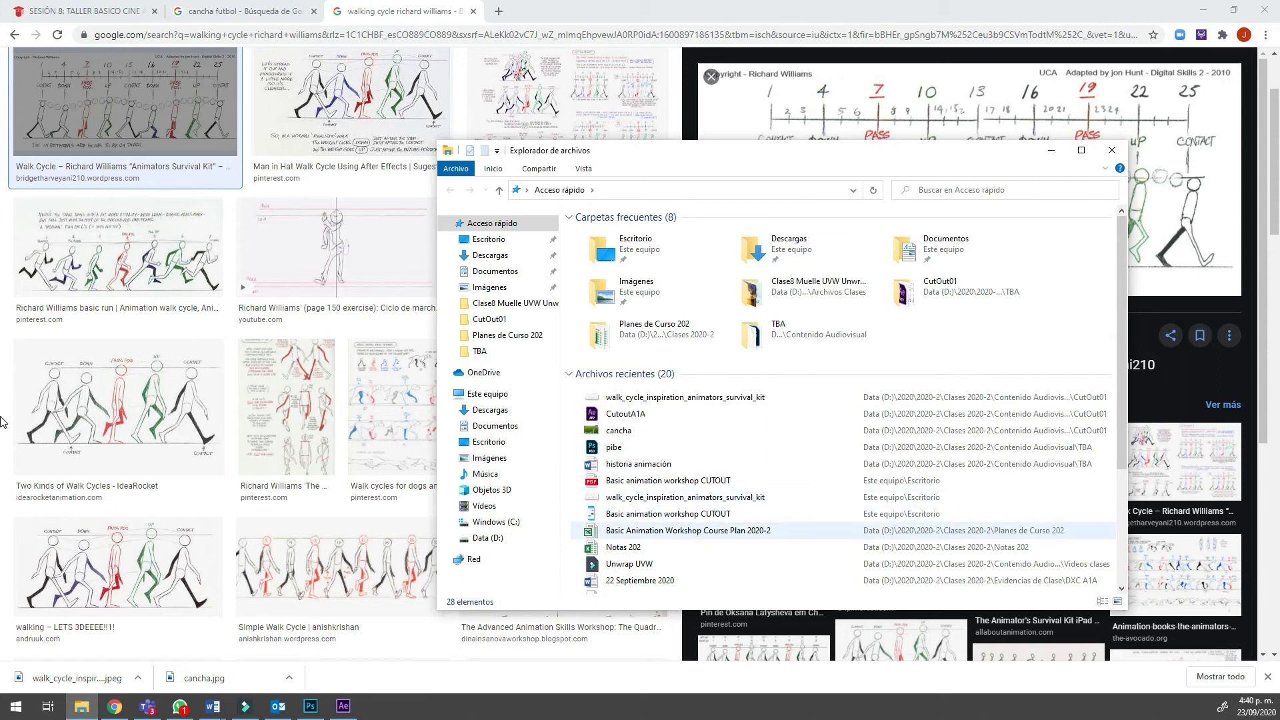
scroll(634, 499, "down", 1)
scroll(633, 498, "down", 3)
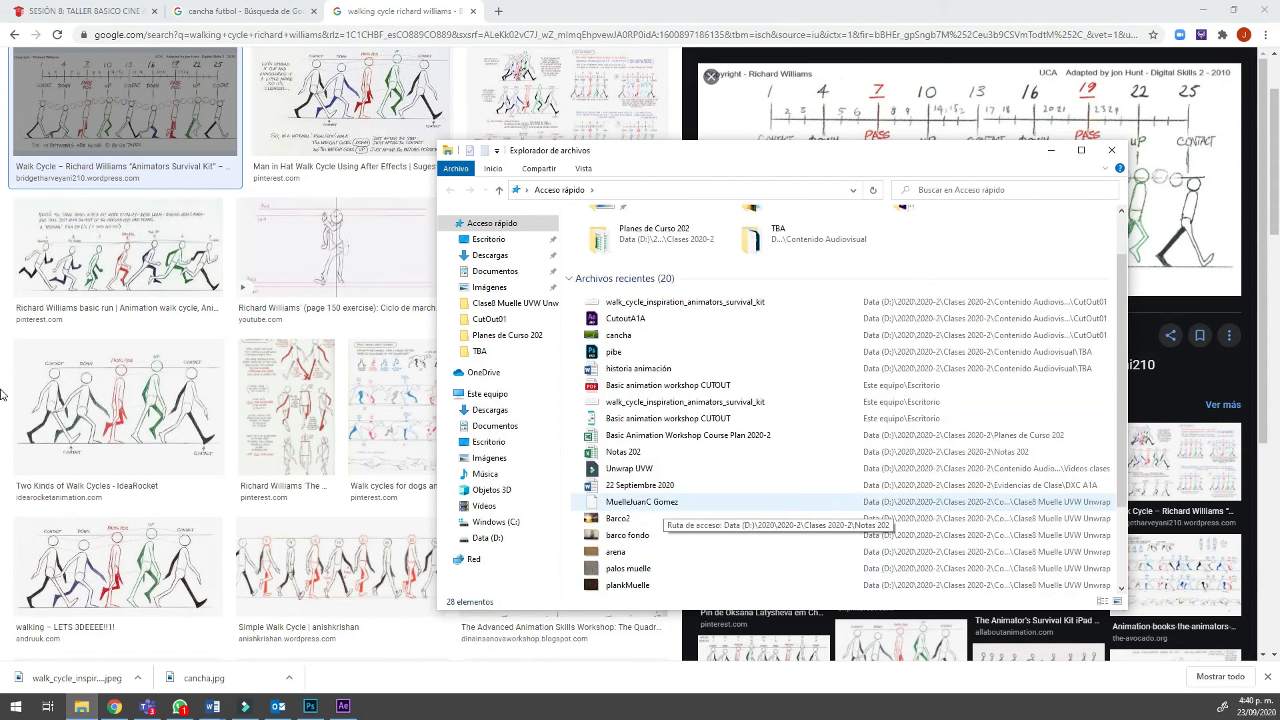
scroll(633, 499, "up", 4)
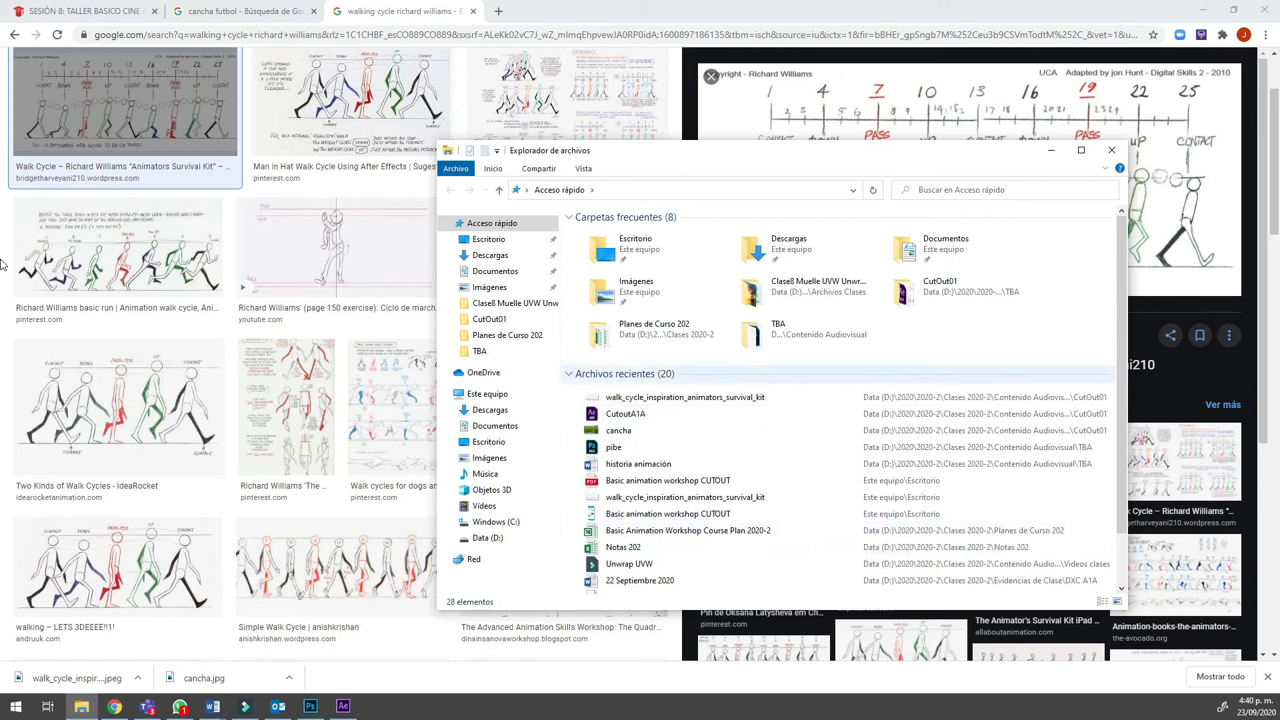
double_click(685, 396)
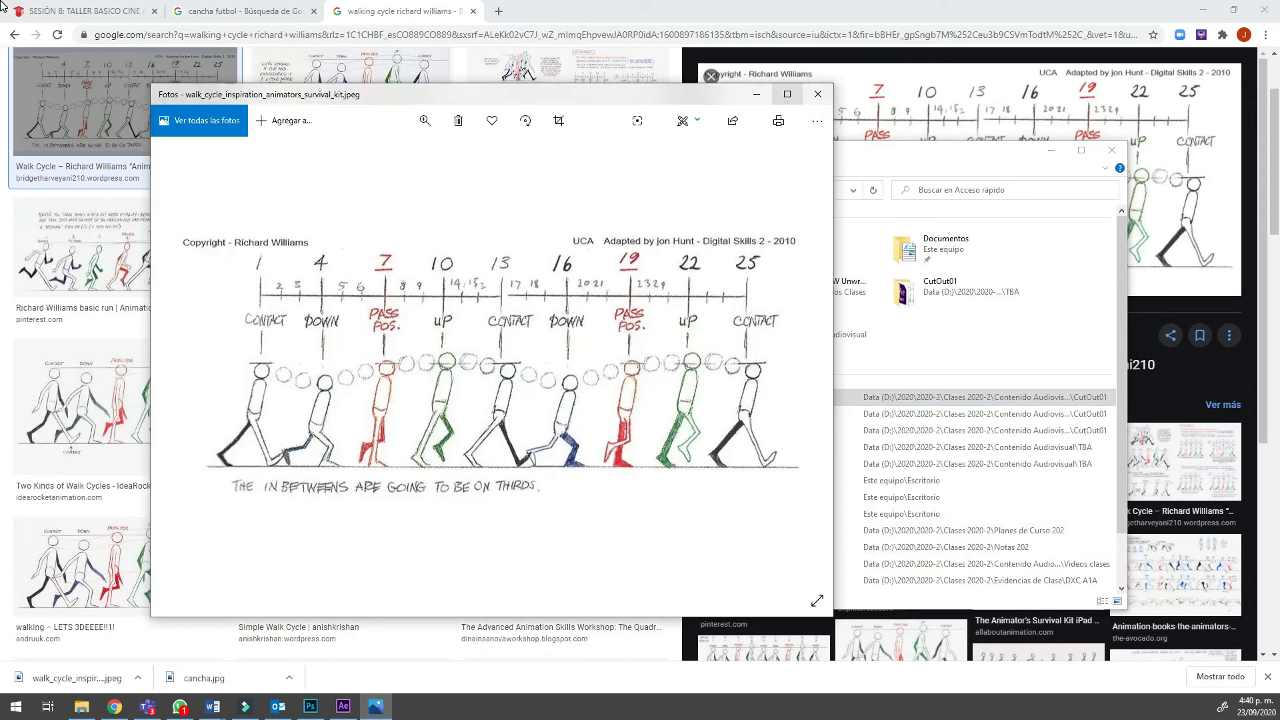
left_click(788, 94)
left_click(572, 37)
left_click_drag(510, 71, 555, 71)
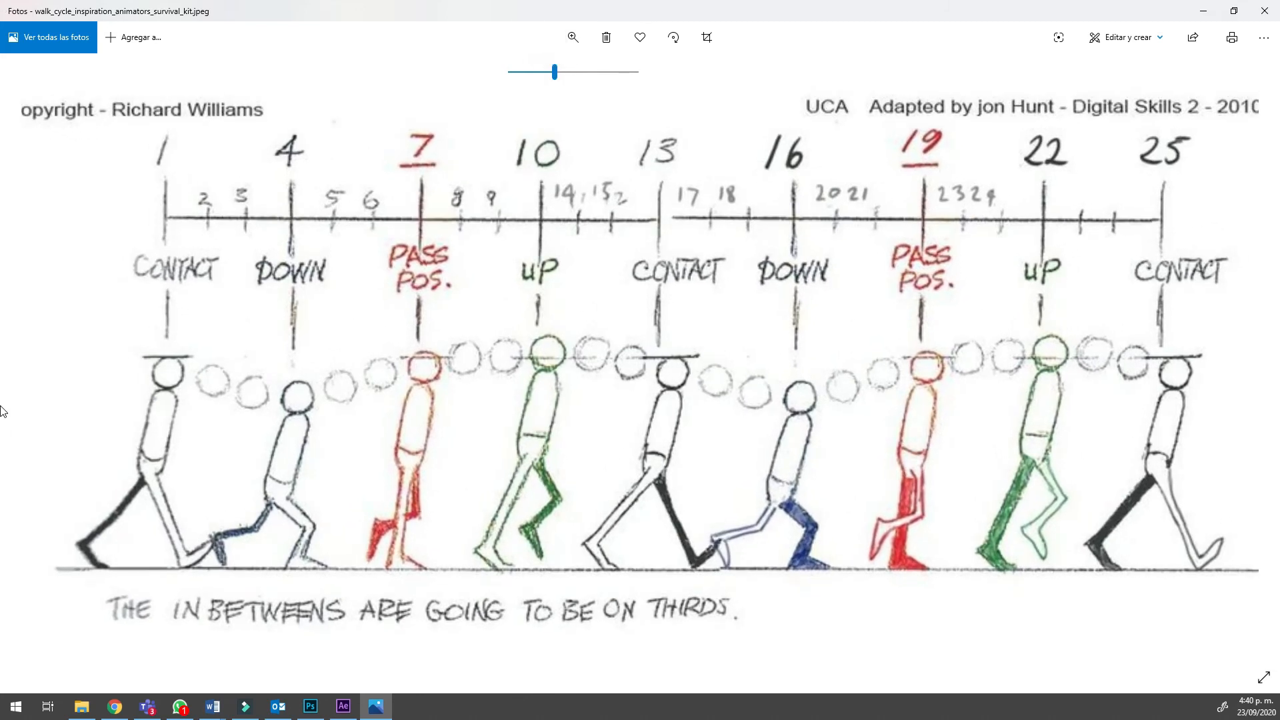
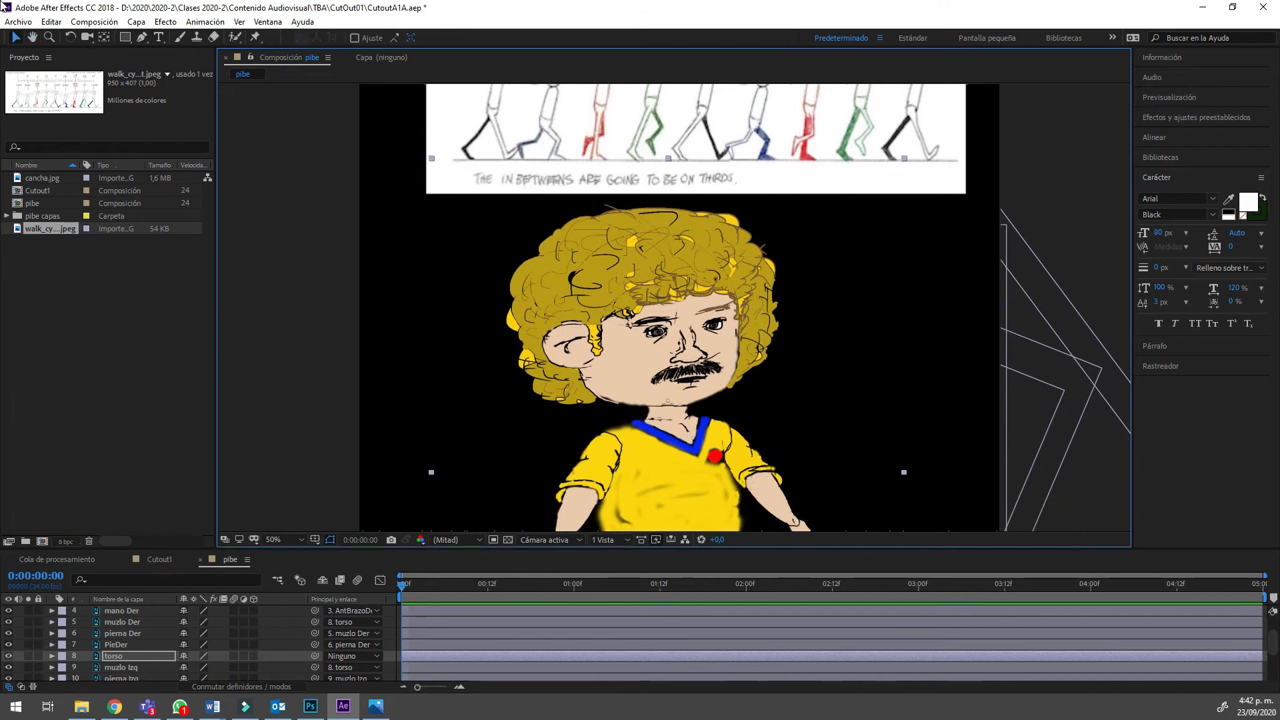
left_click(125, 37)
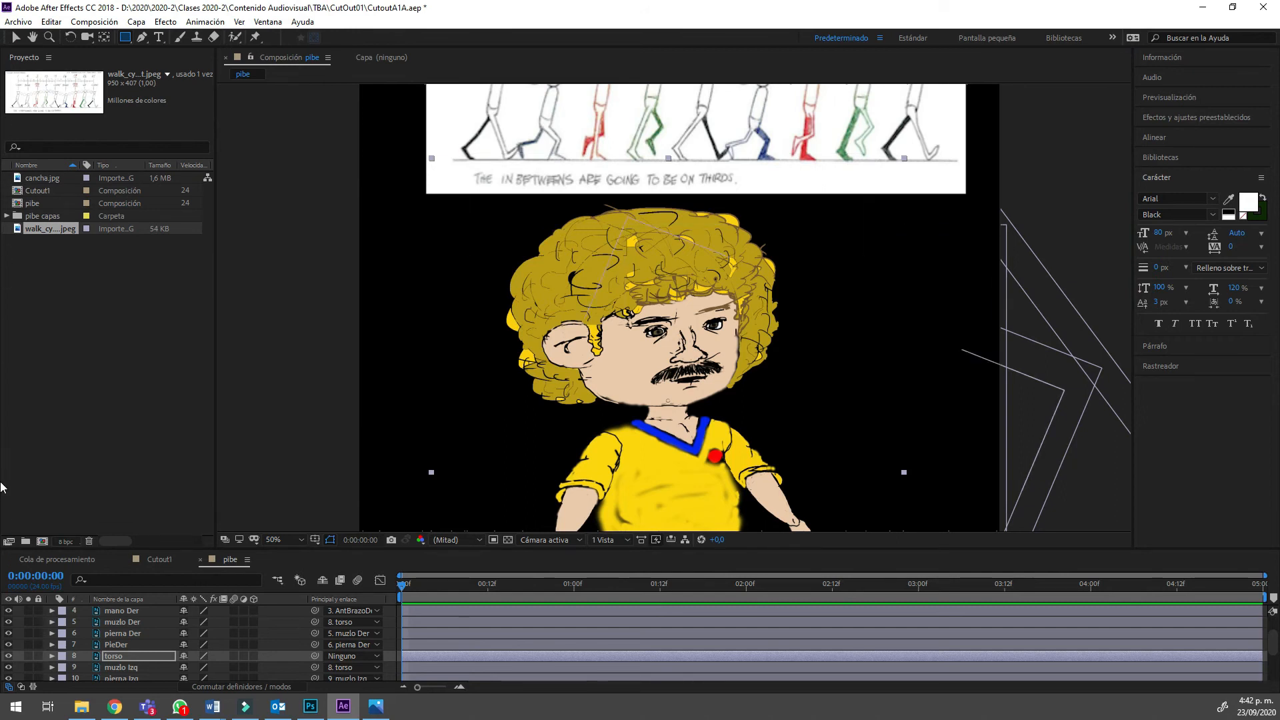
left_click(123, 611)
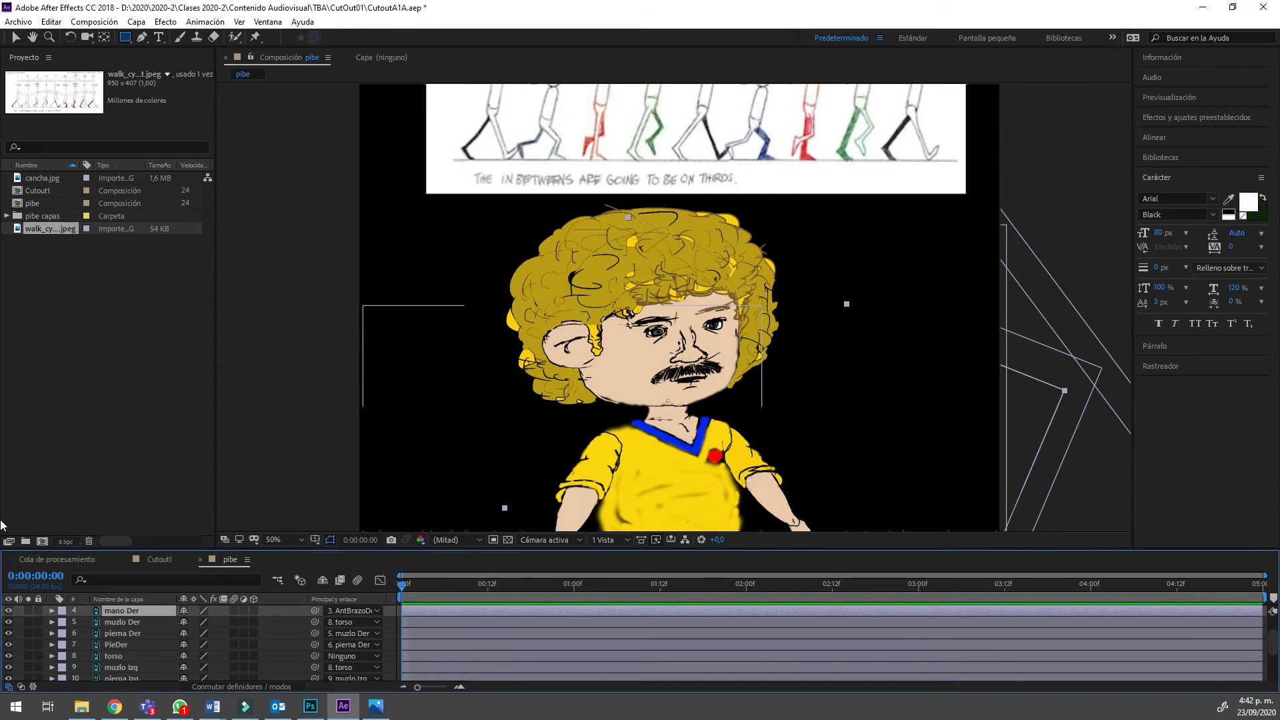
scroll(123, 640, "down", 3)
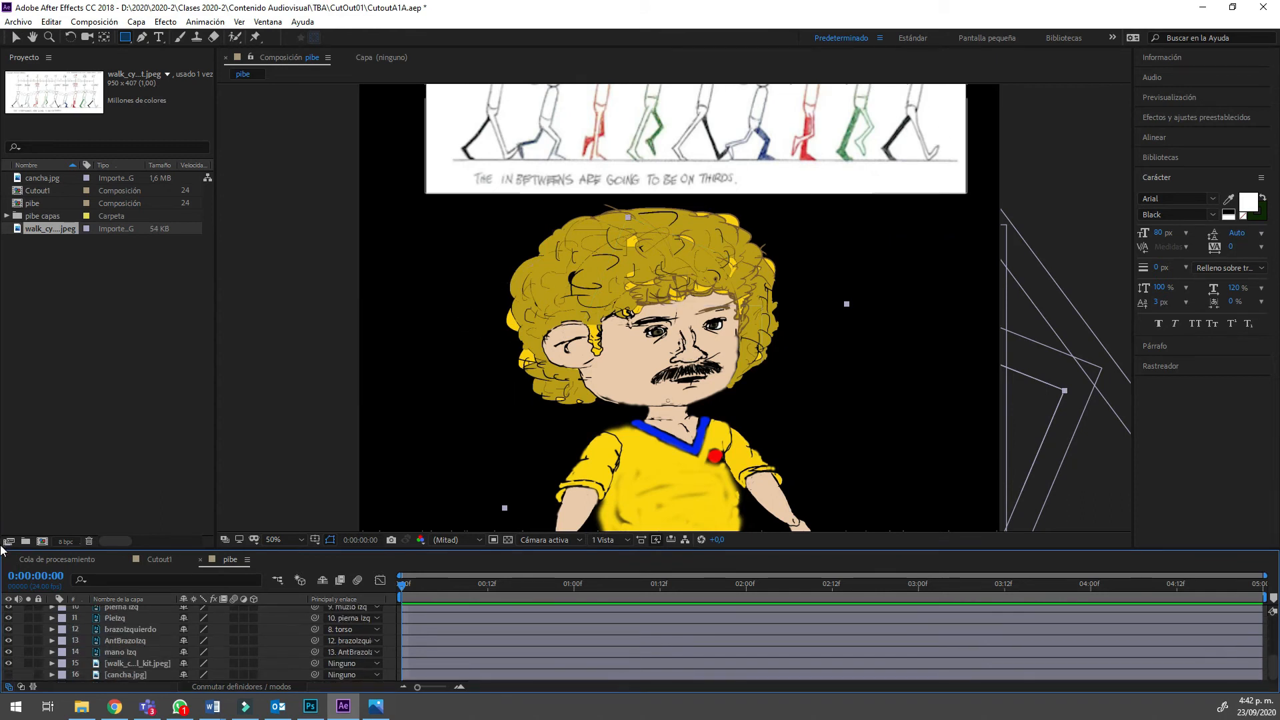
left_click(138, 664)
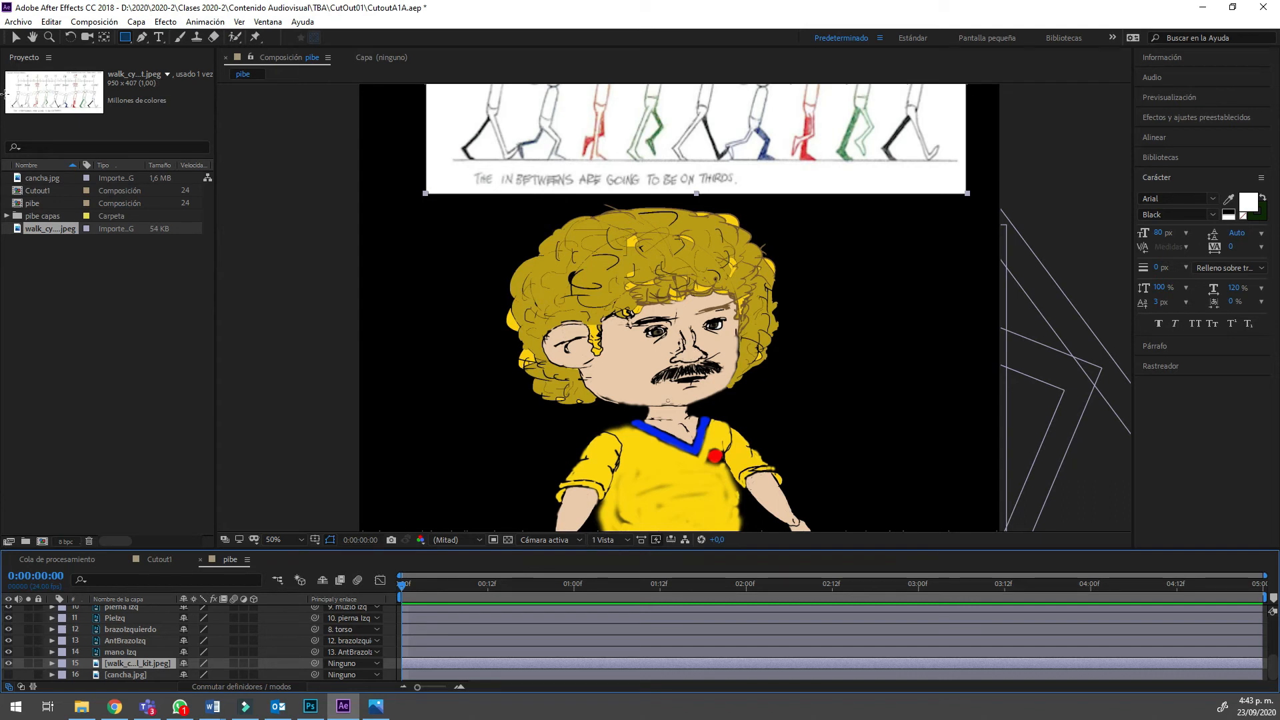
left_click_drag(357, 213, 1003, 208)
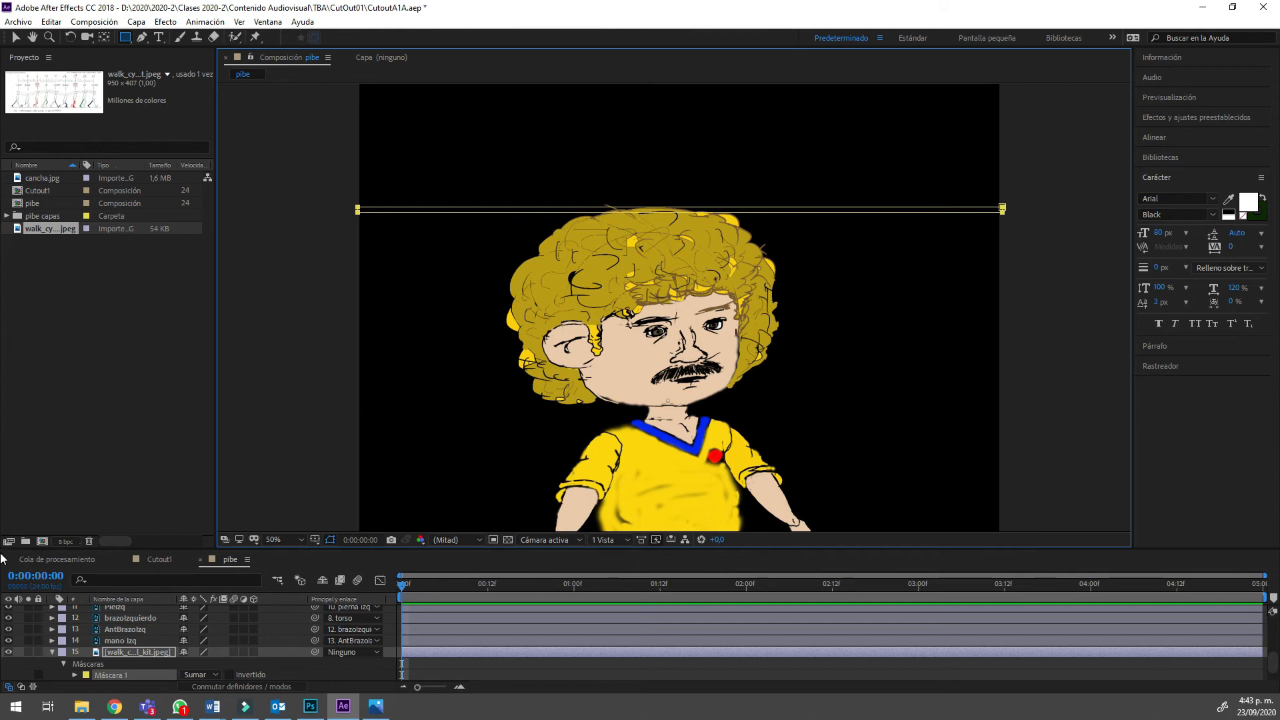
key("Delete")
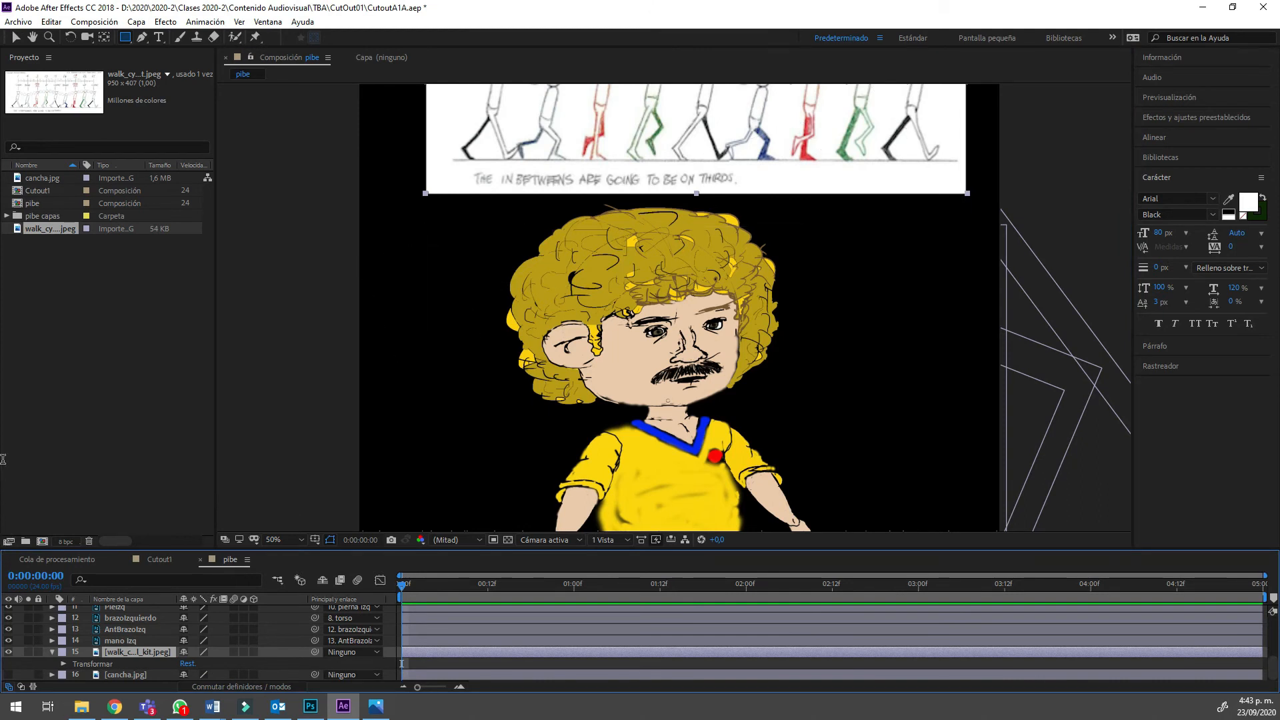
left_click_drag(4, 261, 4, 227)
key("ctrl+z")
left_click_drag(4, 50, 4, 40)
key("ctrl+z")
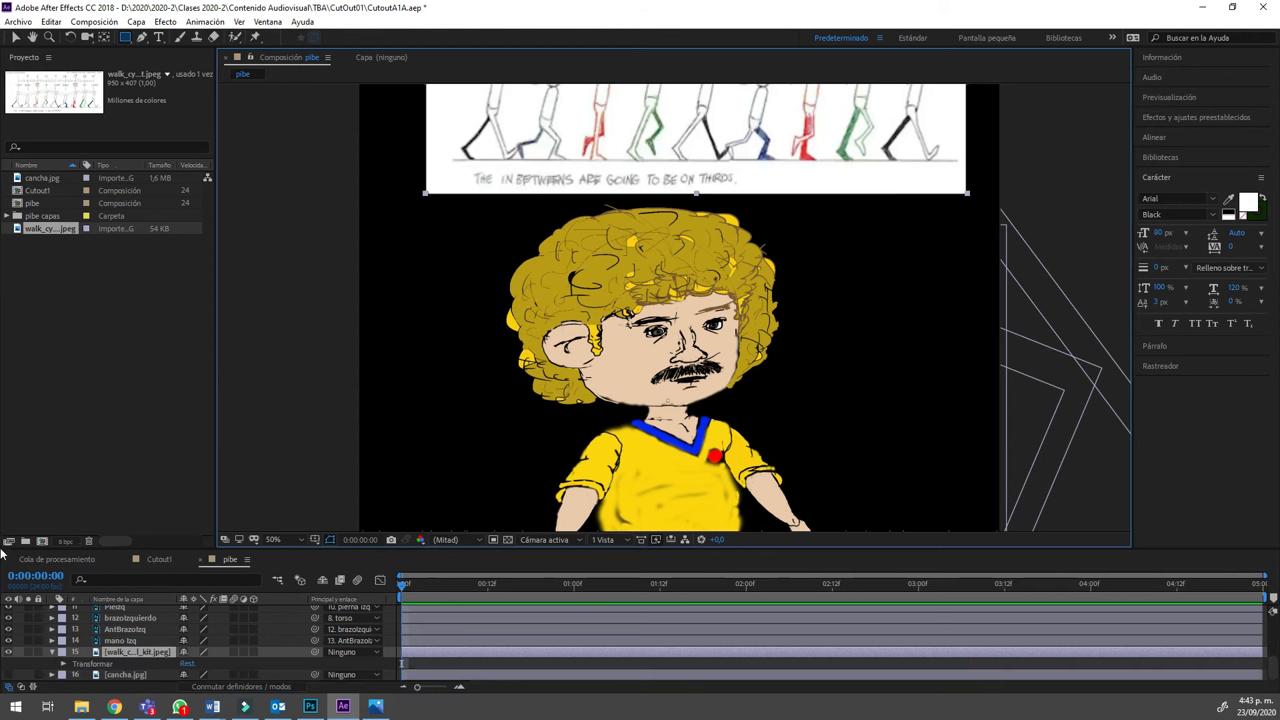
left_click(52, 652)
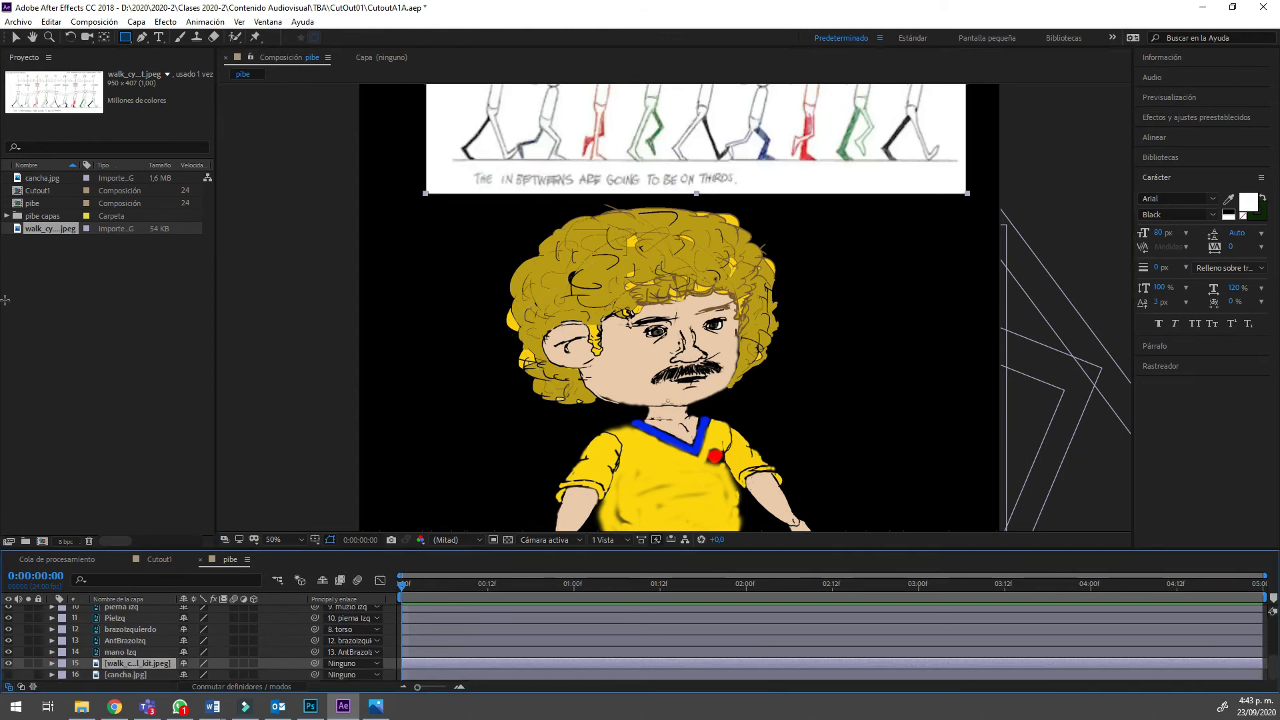
Set the shape fill to FF0006 and, with no layer selected, draw a thin rectangle across the composition at the top of the character's head.
left_click(16, 37)
left_click(373, 158)
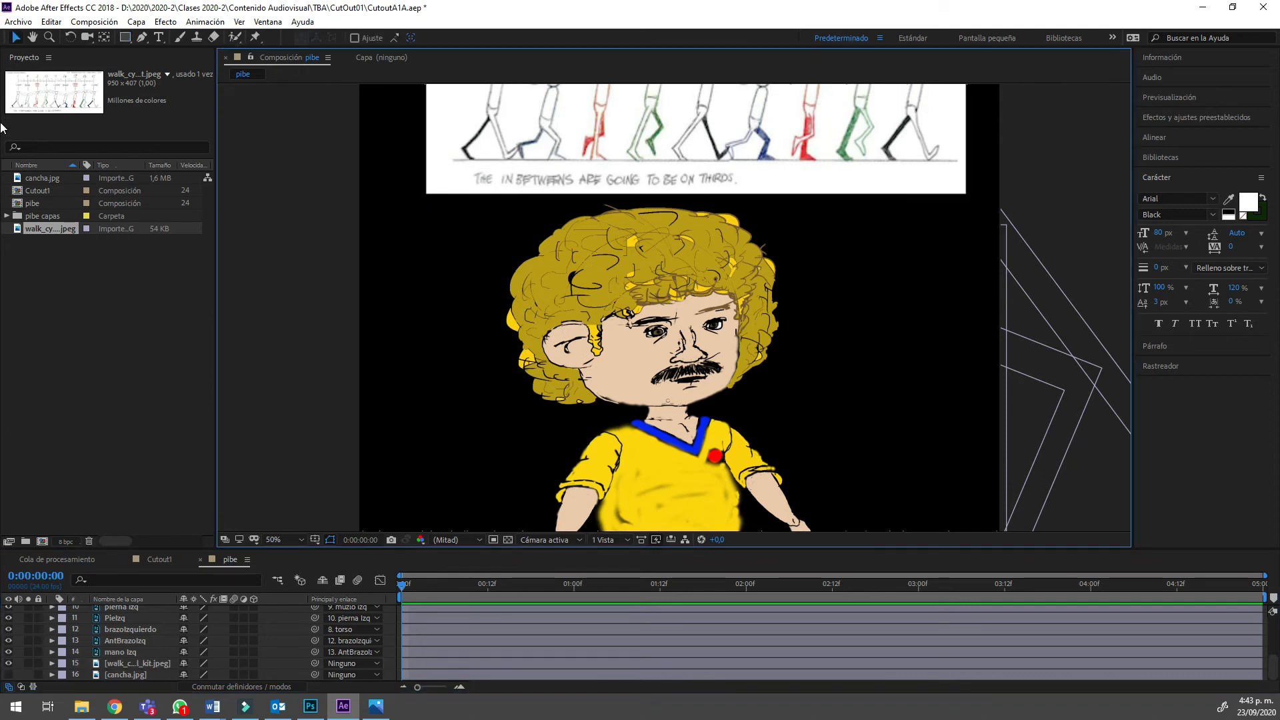
left_click(125, 37)
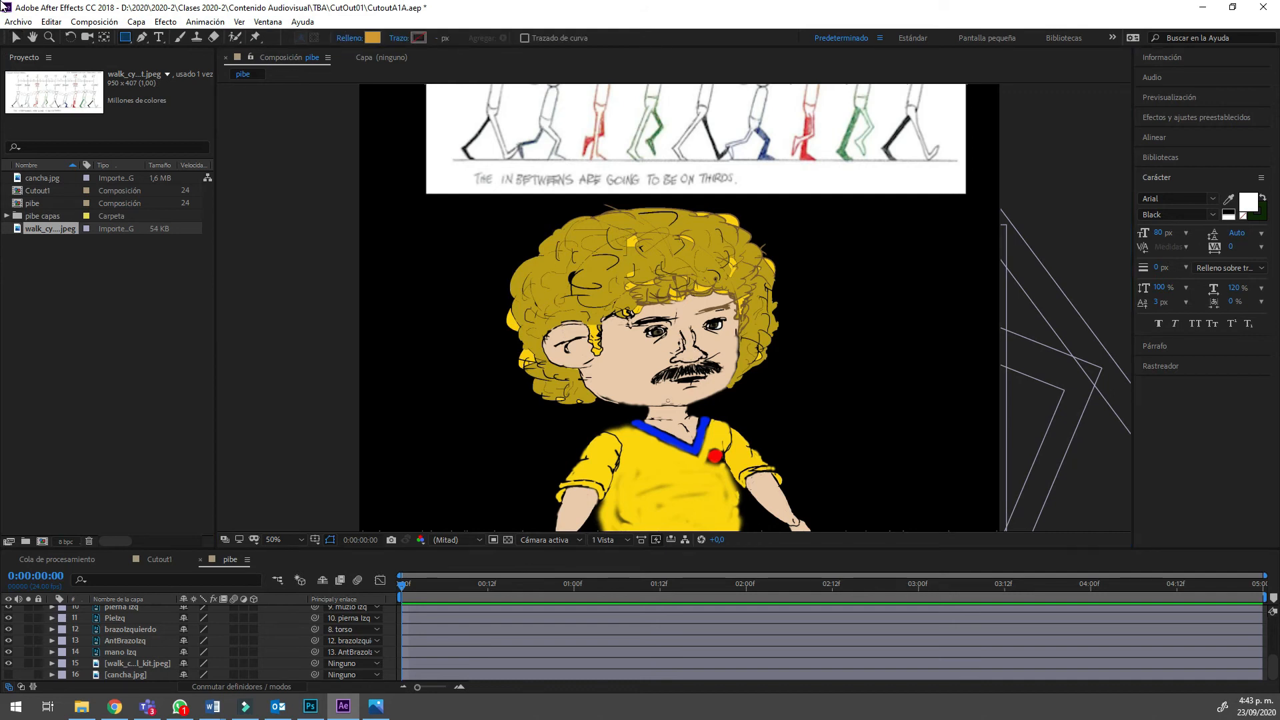
left_click(373, 38)
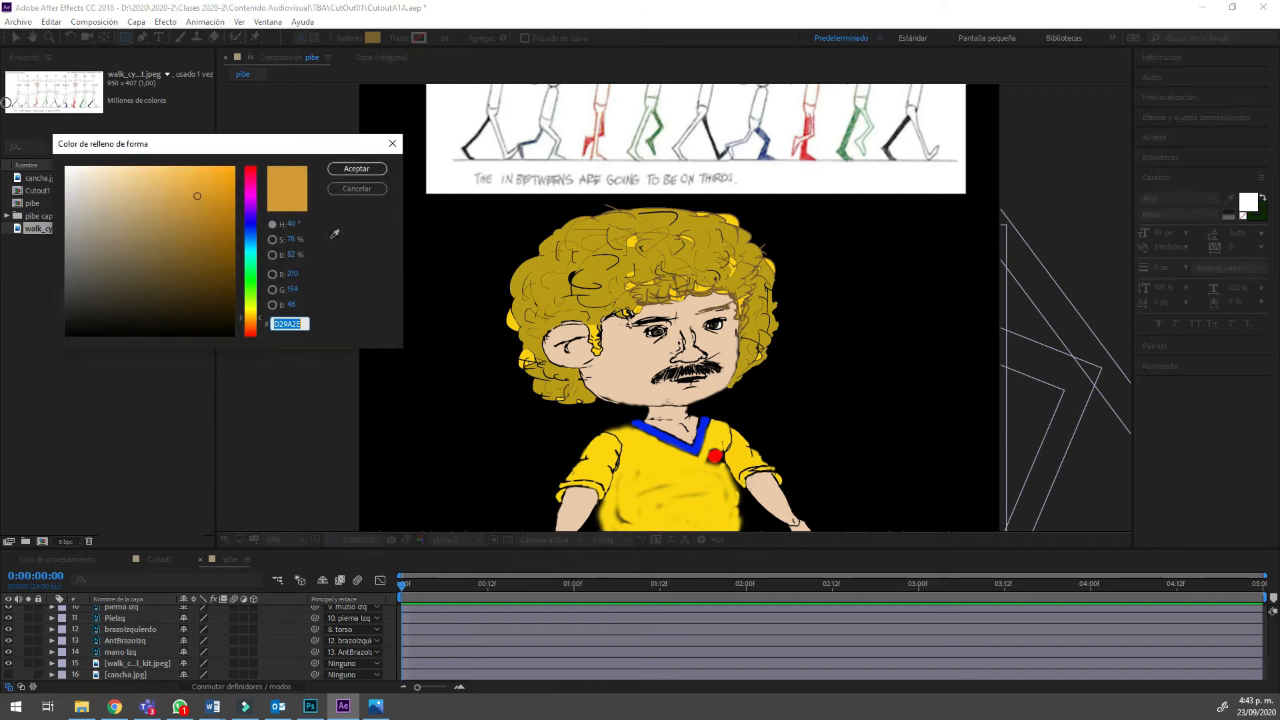
type("FF0006")
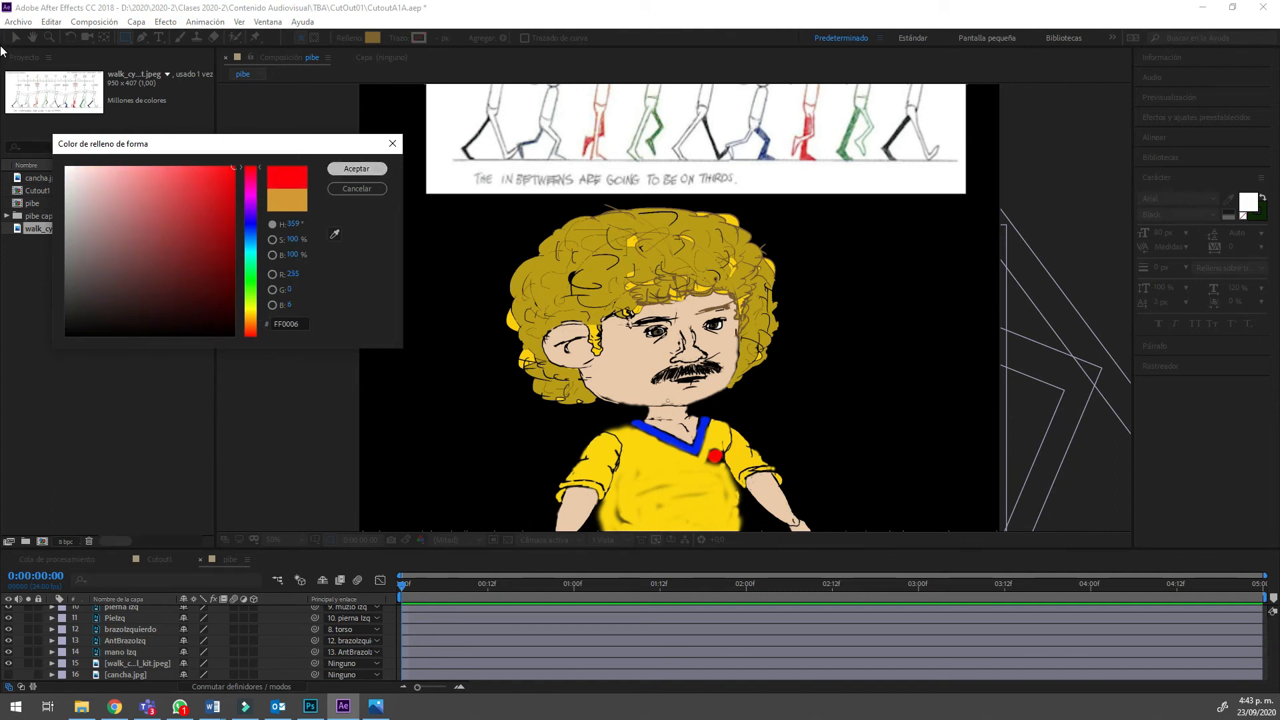
key("Return")
left_click_drag(356, 205, 1011, 208)
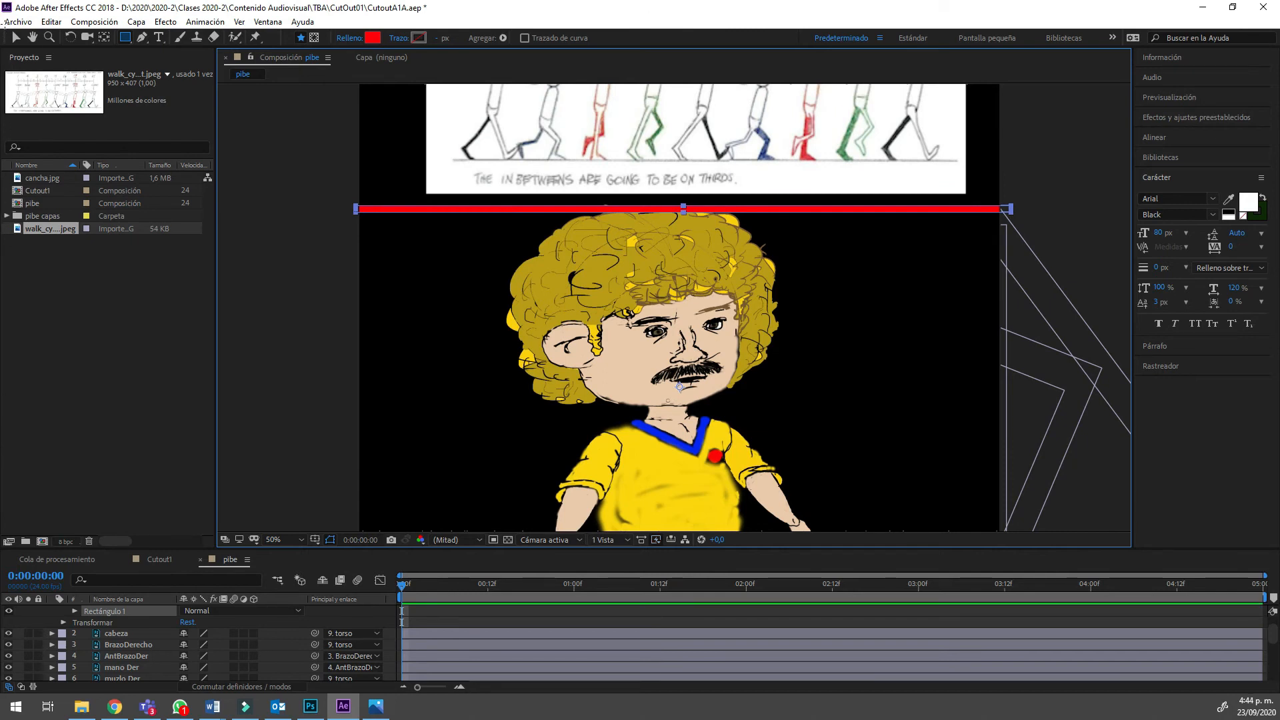
Draw a thin red rectangle along the ground under the feet, check the walk cycle chart in Photos, and return to After Effects.
key("space")
left_click_drag(673, 500, 640, 97)
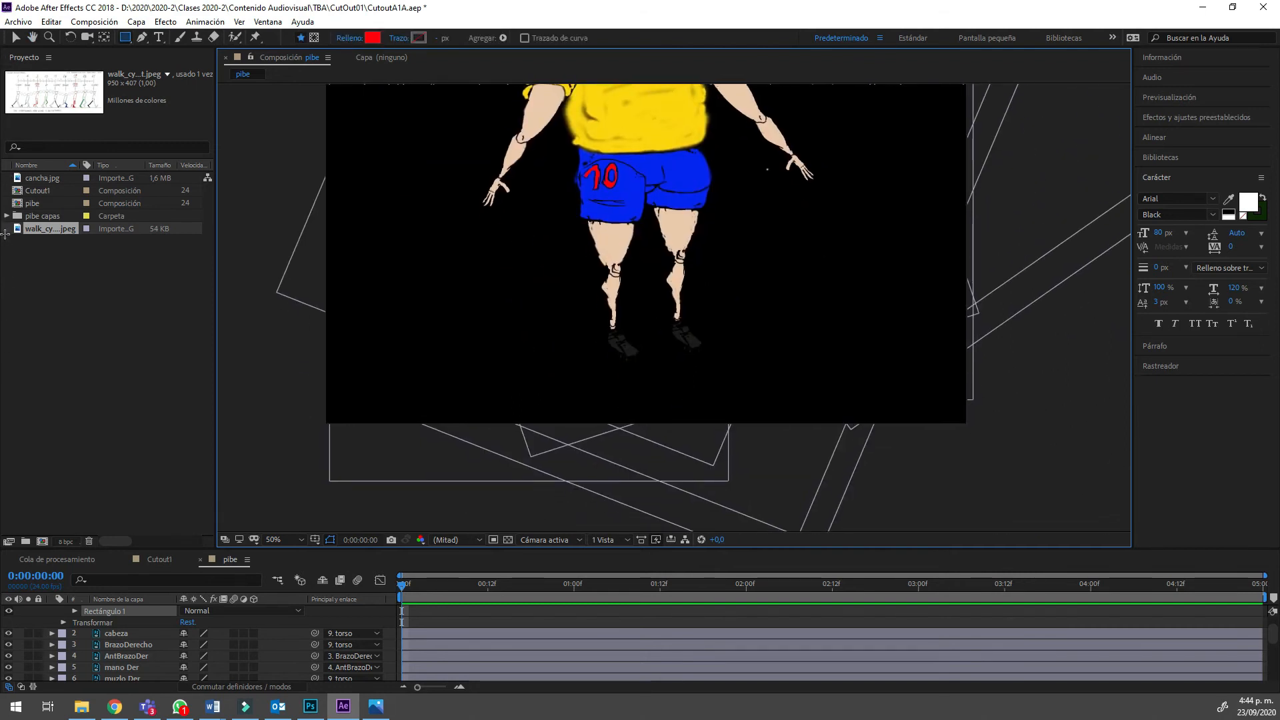
left_click_drag(311, 356, 979, 352)
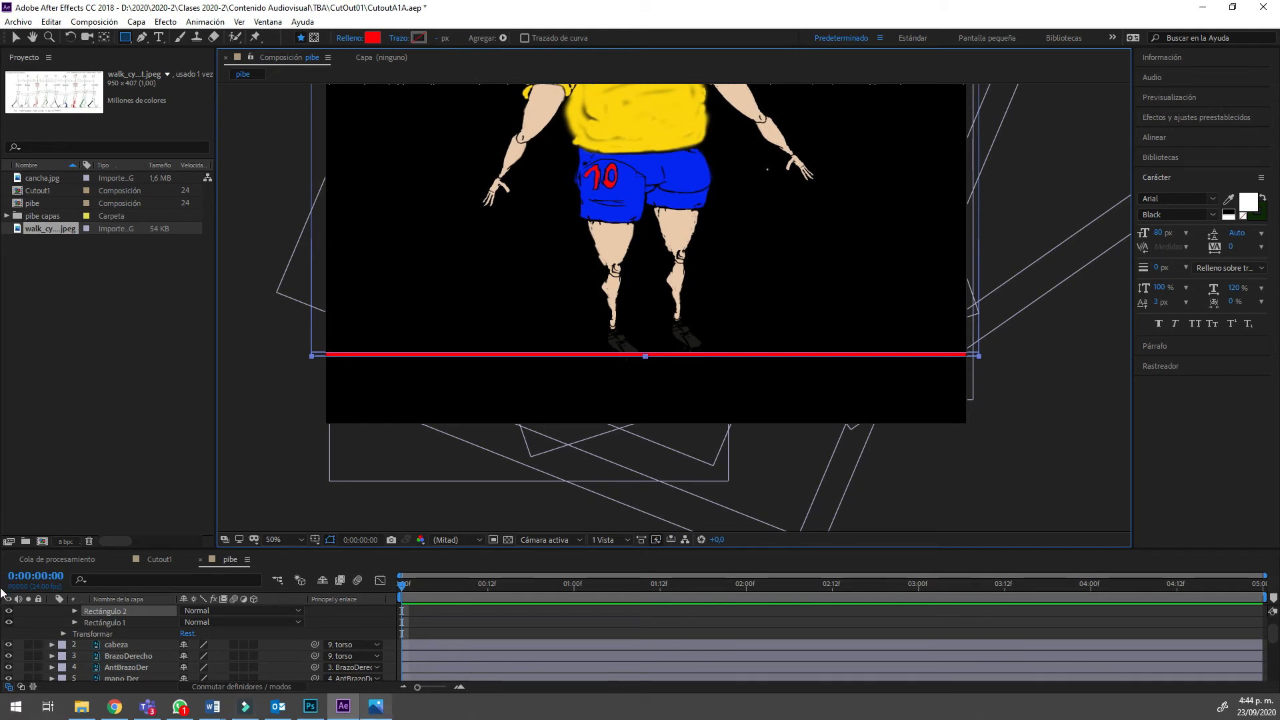
key("alt+Tab")
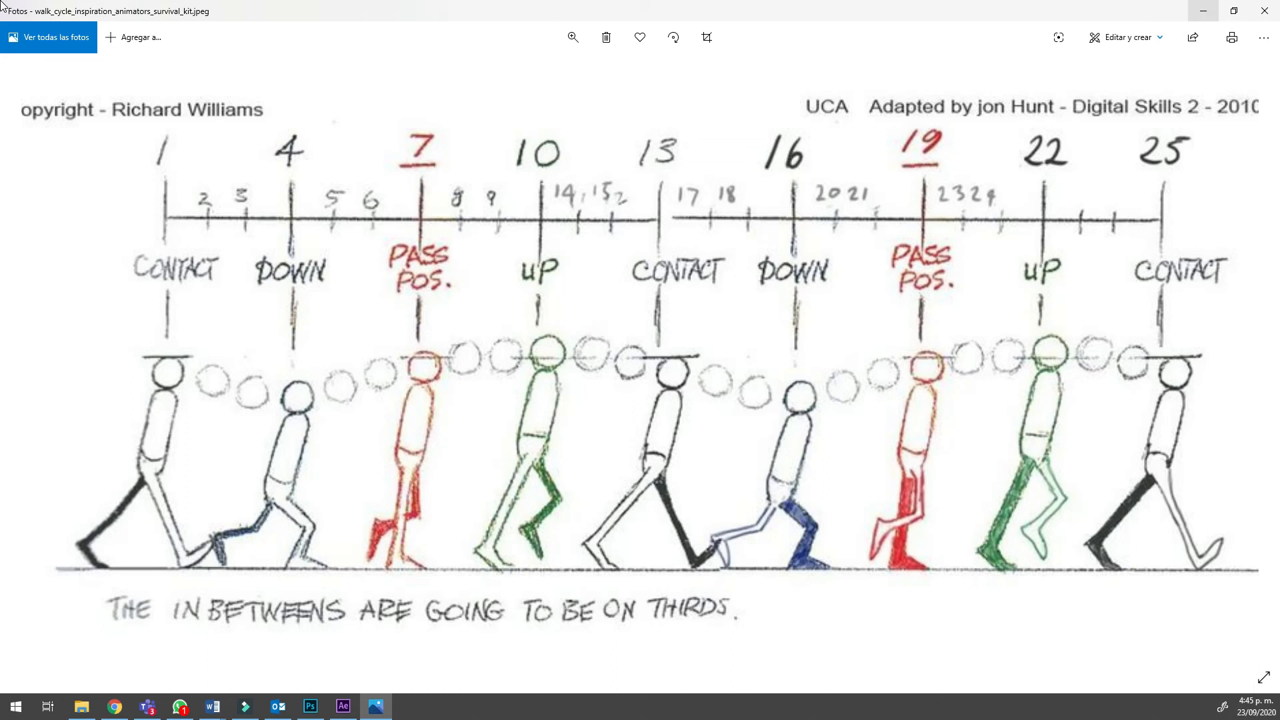
key("alt+Tab")
Try to move Rectángulo 1 and Rectángulo 2 together below the character layers in the stack.
key("space")
left_click_drag(8, 210, 13, 237)
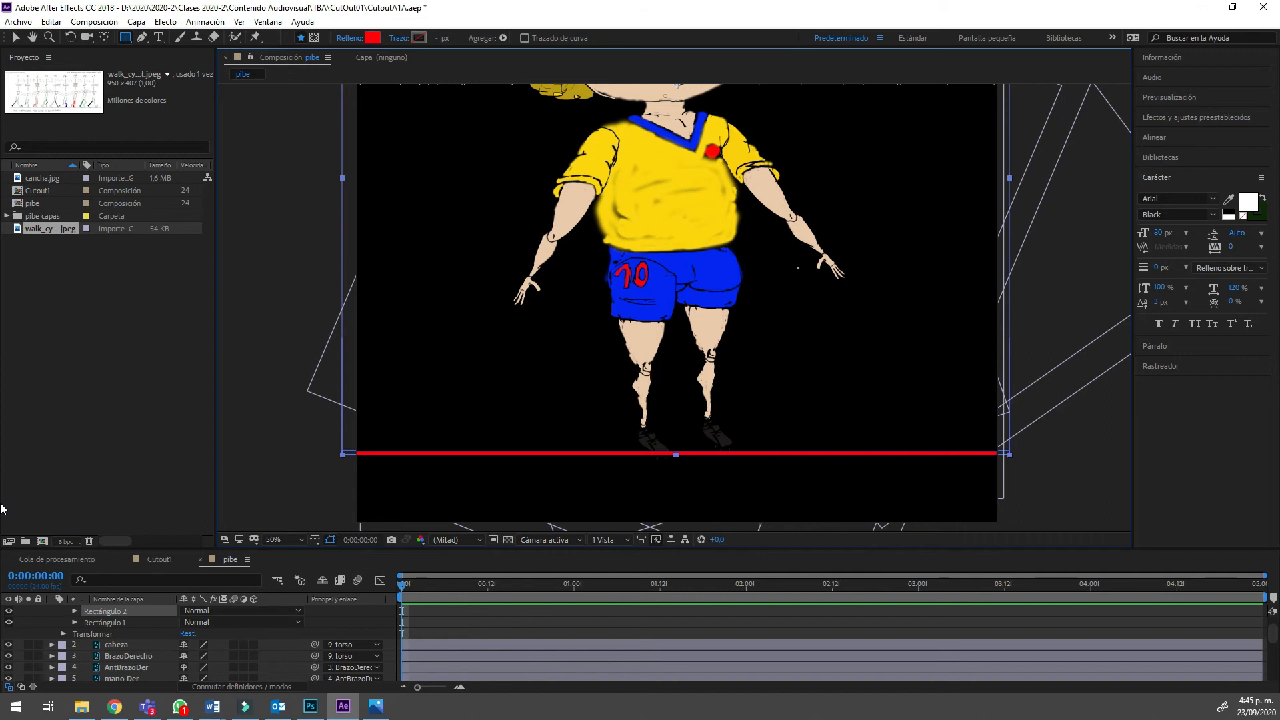
left_click(105, 623, "shift")
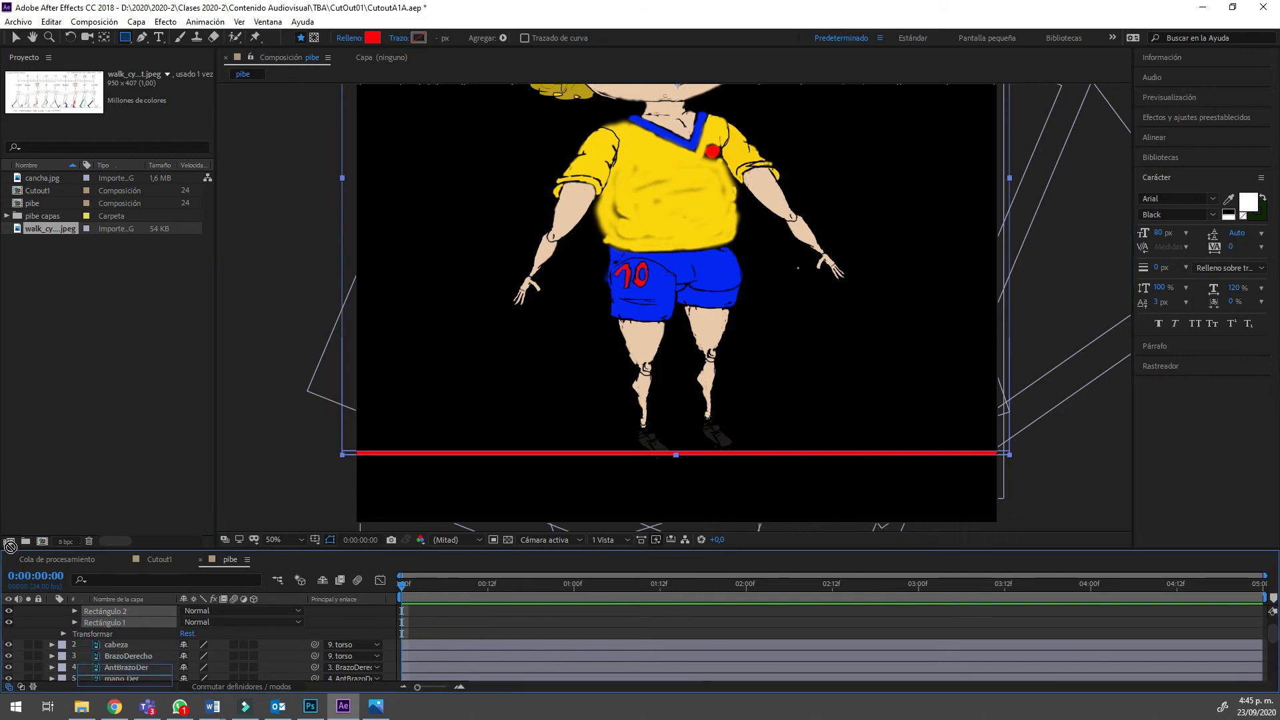
scroll(133, 641, "down", 3)
scroll(10, 560, "down", 1)
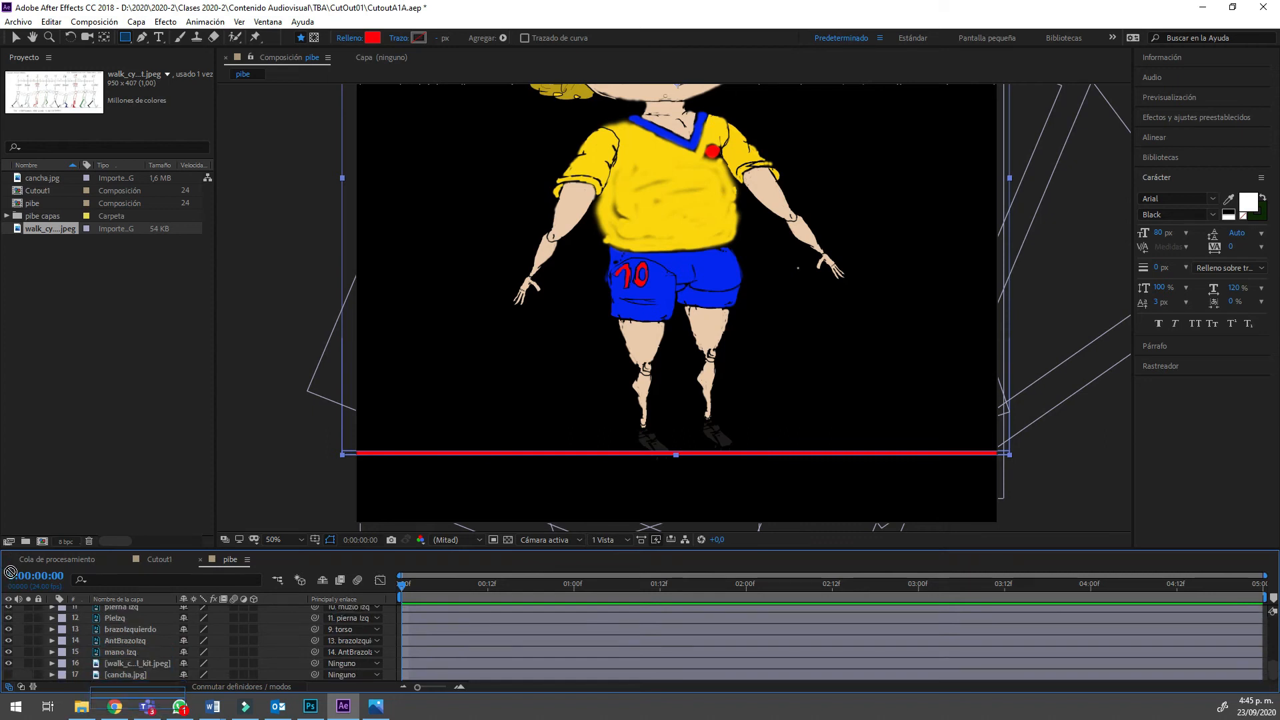
mouse_move(10, 538)
left_mouse_down()
mouse_move(10, 526)
mouse_move(2, 540)
left_mouse_up()
scroll(3, 443, "up", 5)
left_click(5, 315)
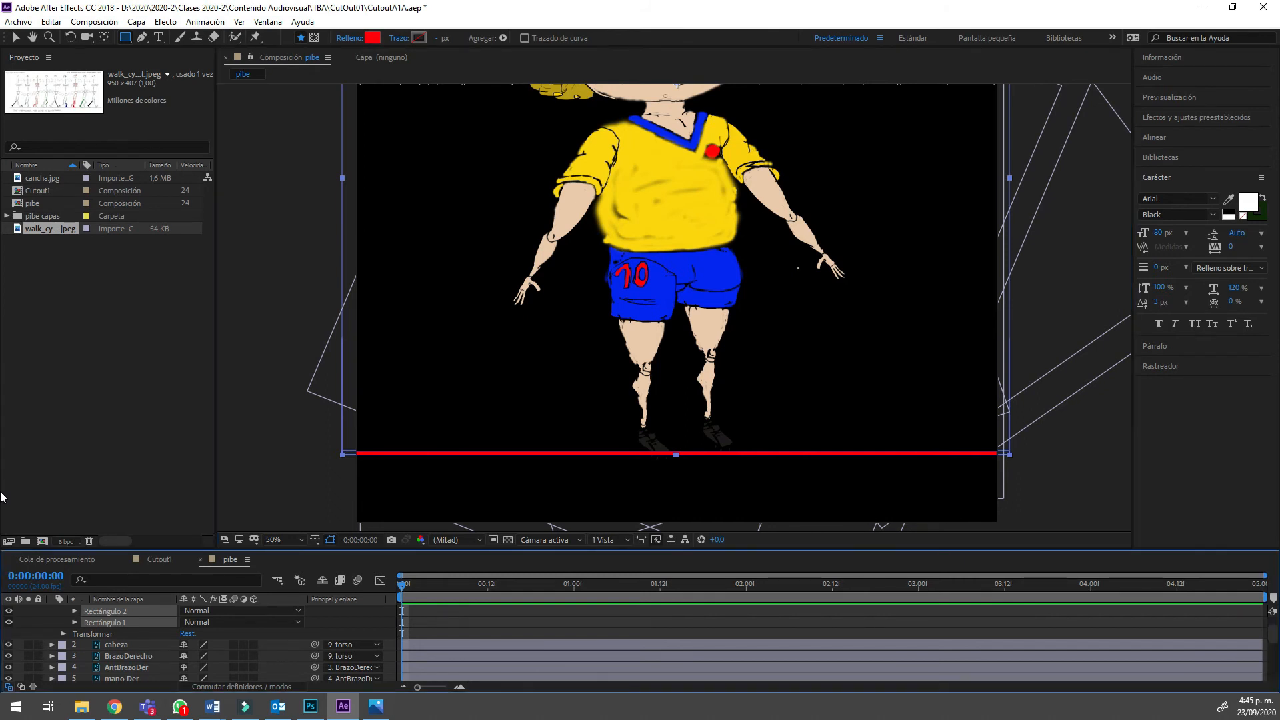
scroll(11, 577, "down", 3)
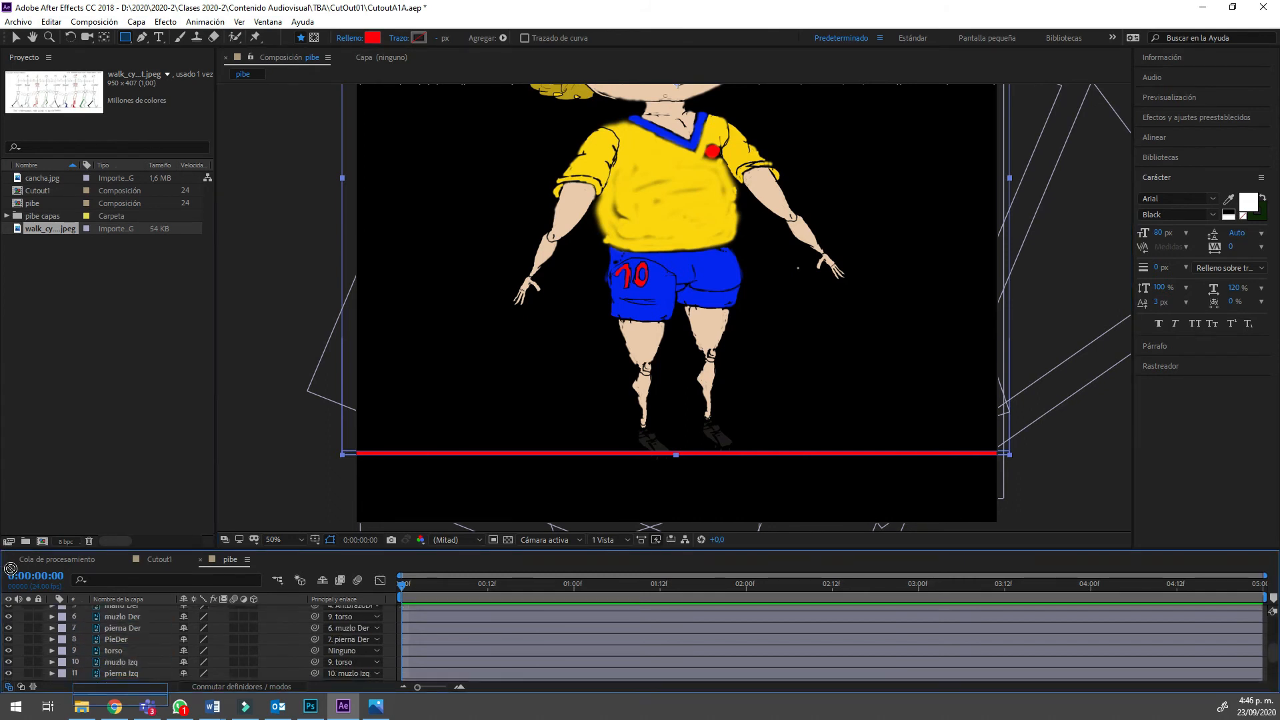
scroll(11, 564, "down", 3)
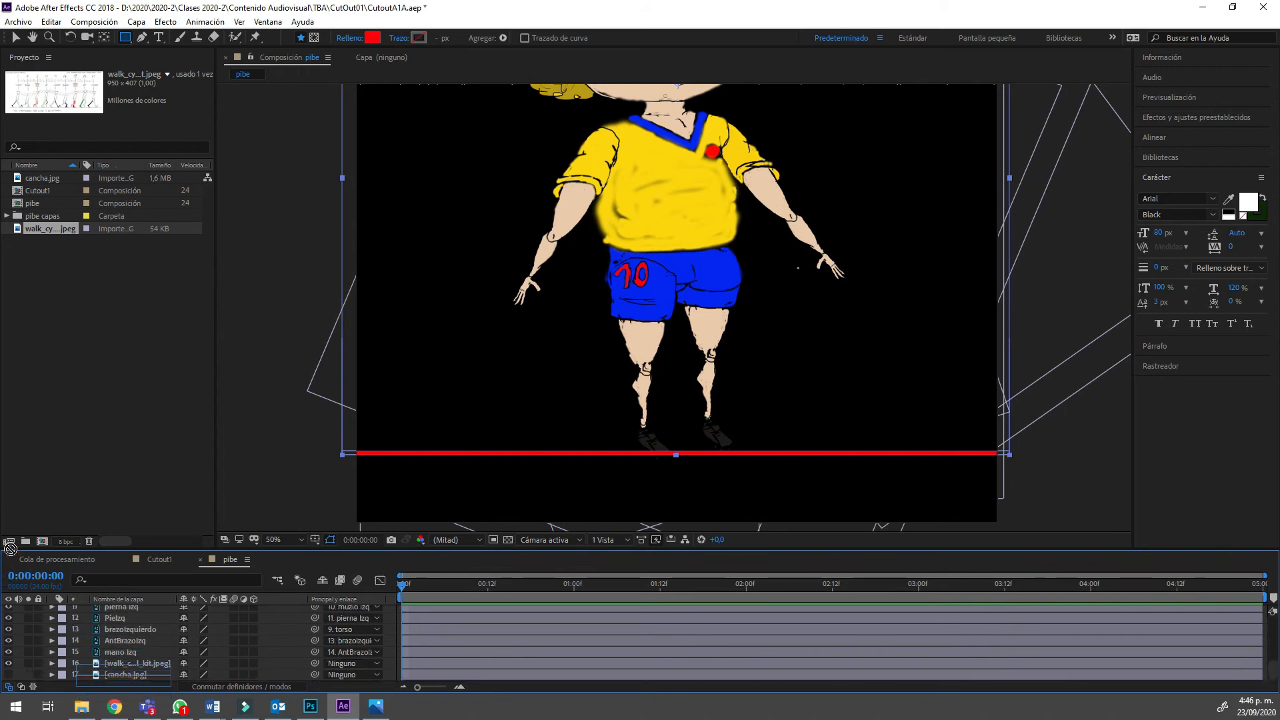
mouse_move(10, 538)
left_mouse_down()
mouse_move(11, 562)
mouse_move(10, 538)
left_mouse_up()
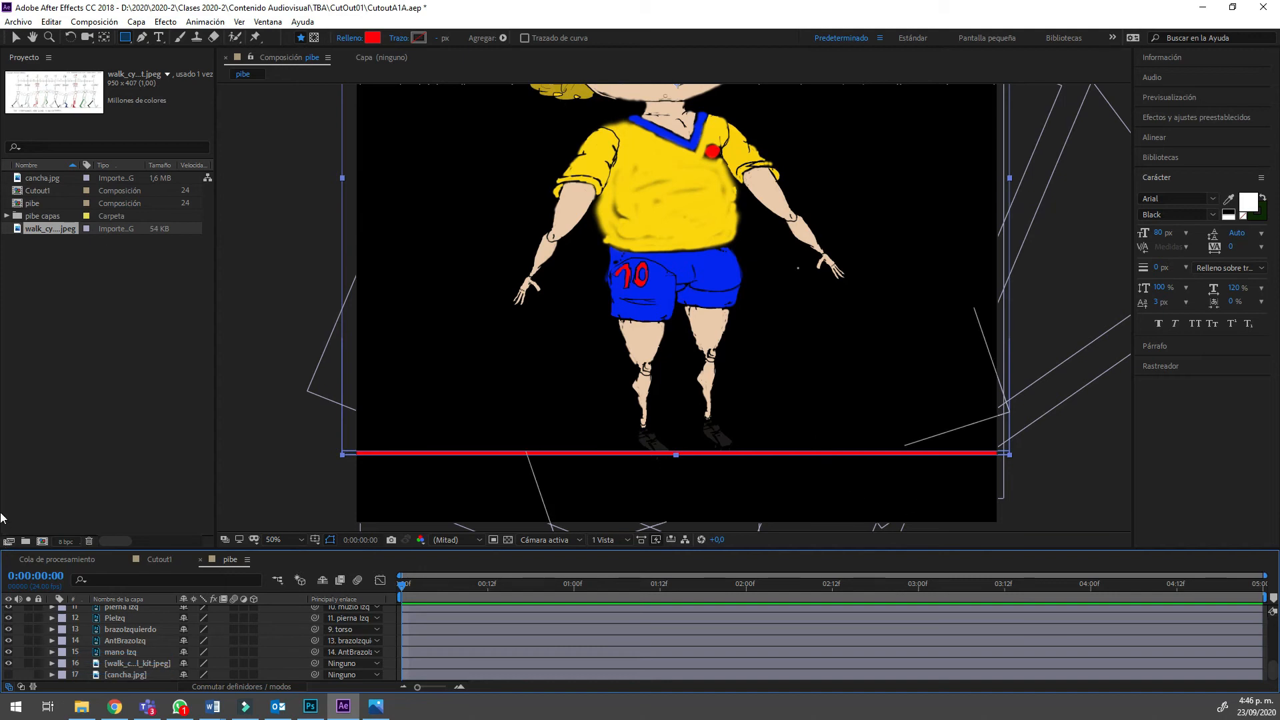
Delete the red rectangle under the character's feet from the shared shape layer.
key("period")
key("comma")
key("comma")
mouse_move(5, 205)
left_mouse_down()
mouse_move(4, 314)
mouse_move(5, 289)
left_mouse_up()
scroll(640, 644, "up", 4)
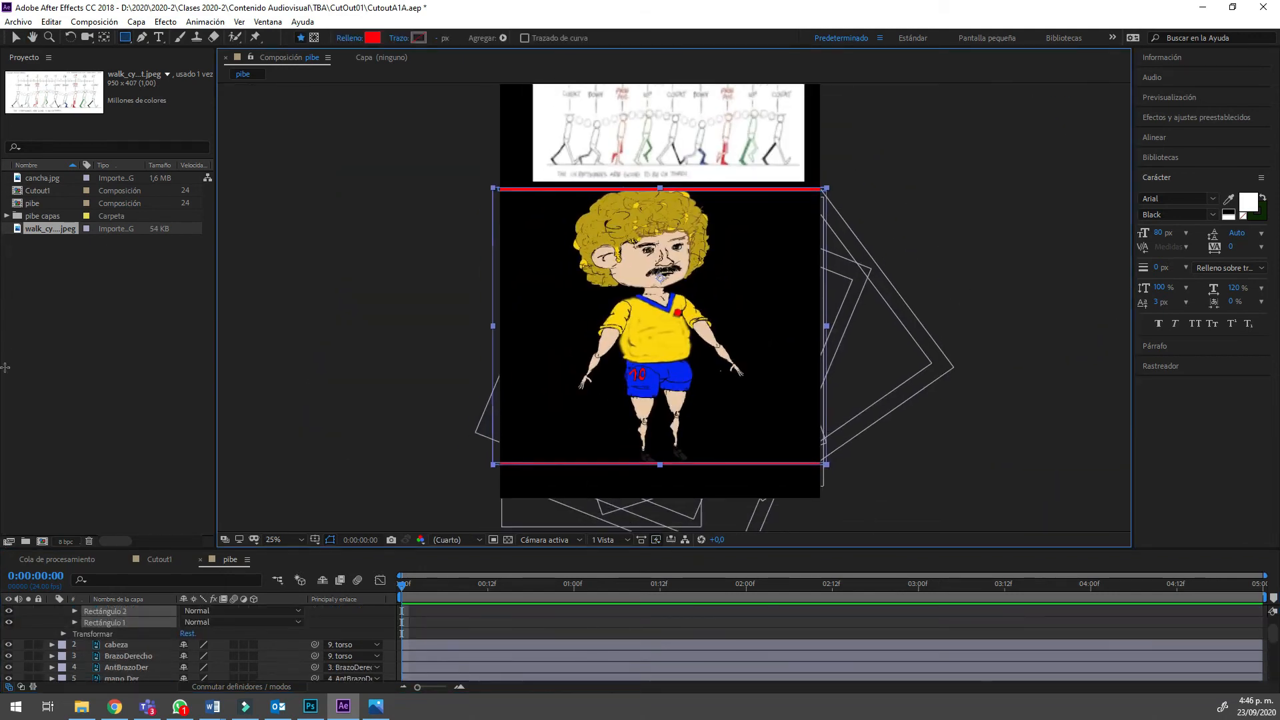
left_click(105, 623)
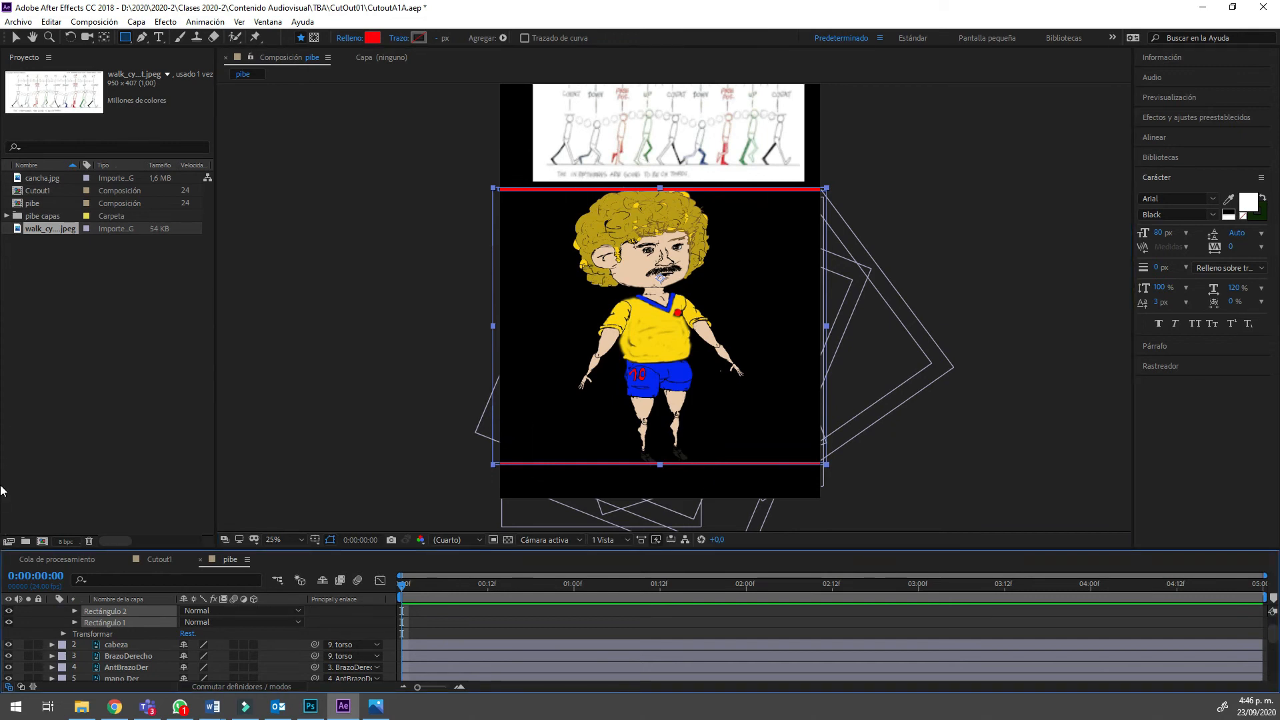
key("Delete")
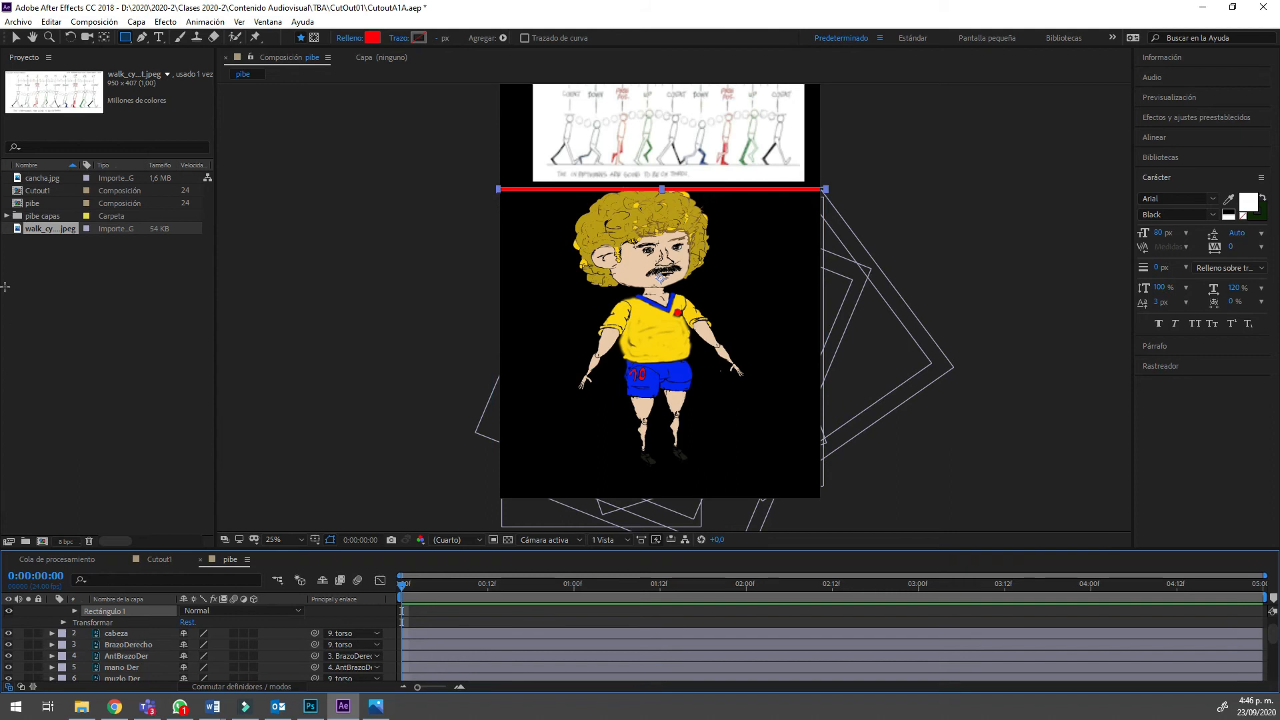
Deselect everything and draw a thin red rectangle under the character's feet as its own shape layer.
left_click(5, 202)
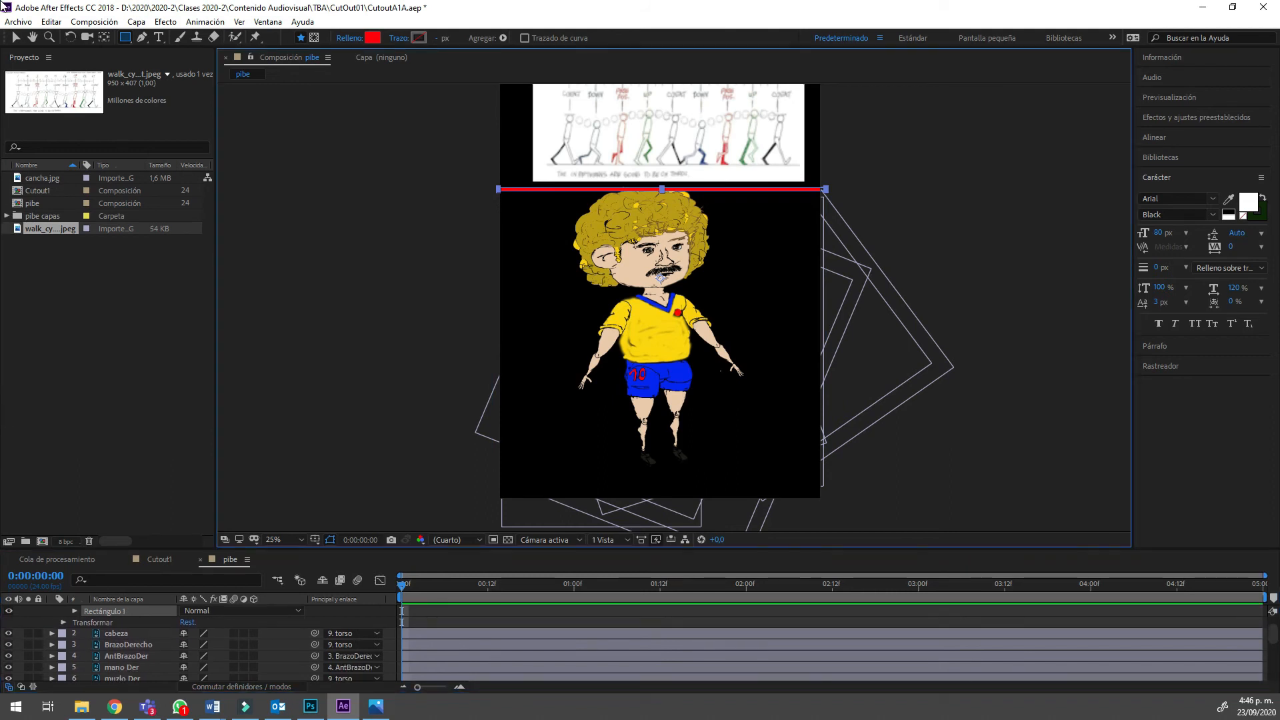
key("v")
key("F2")
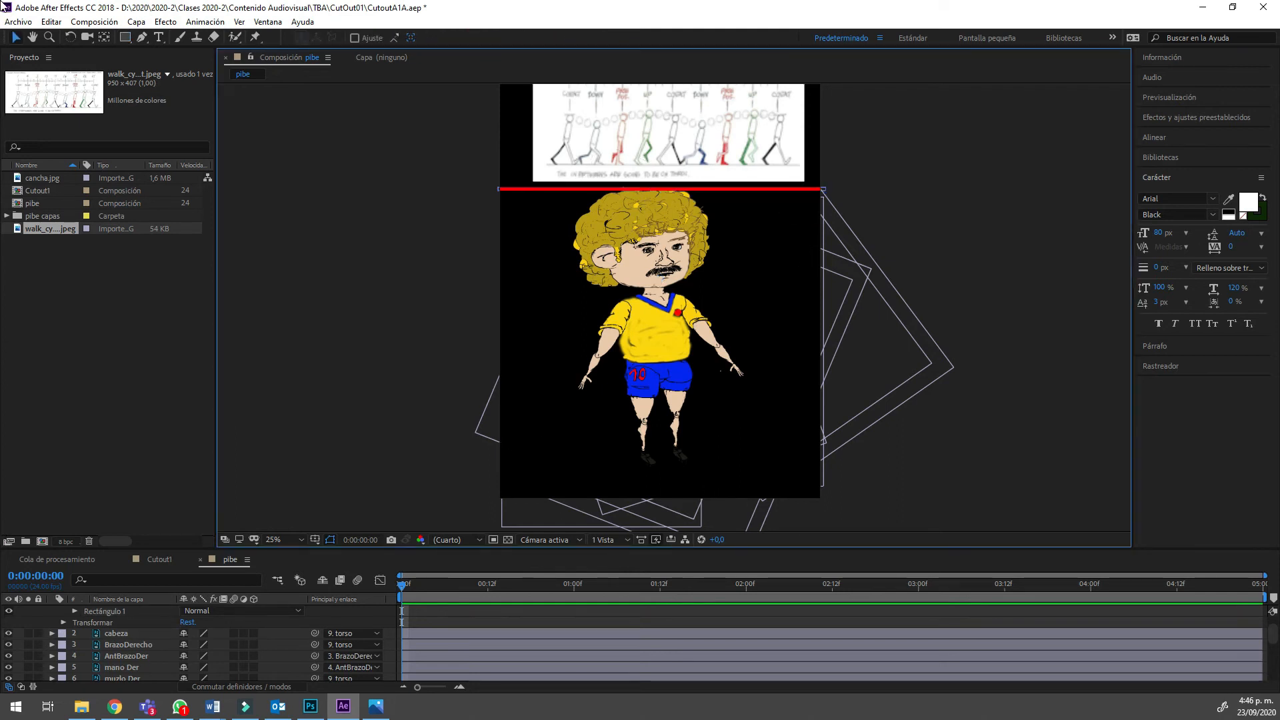
key("q")
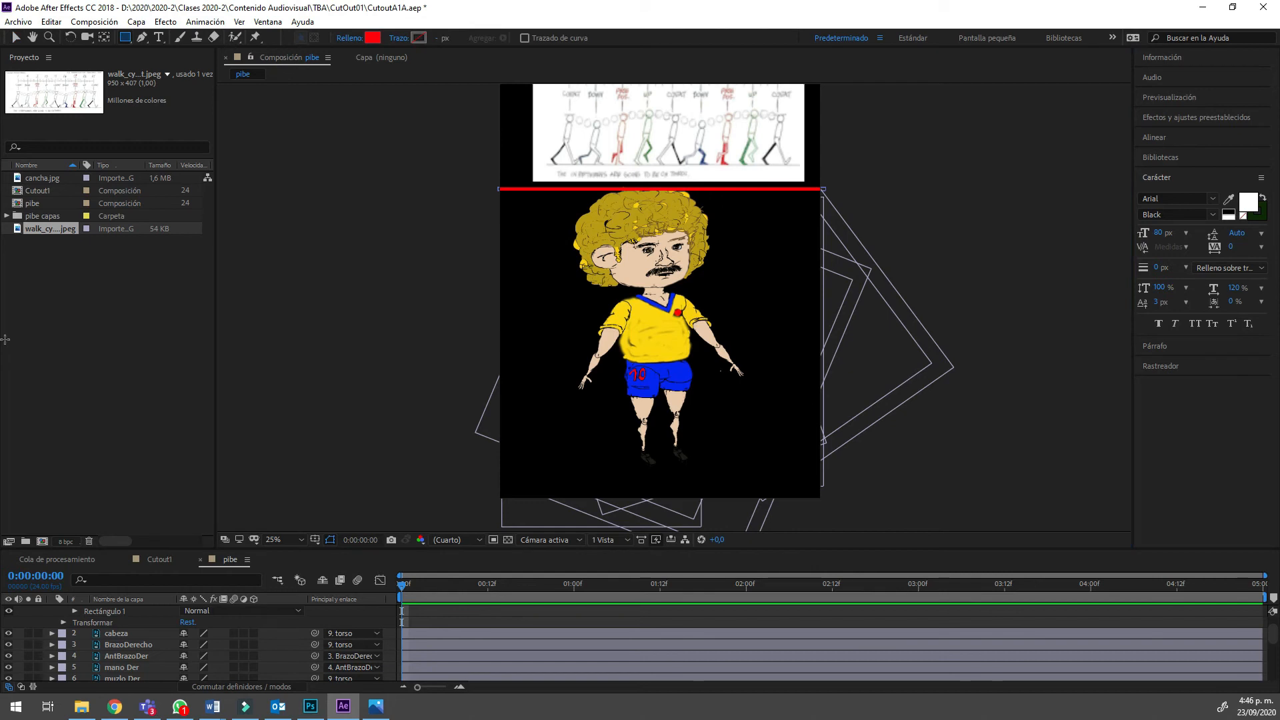
left_click_drag(488, 462, 828, 466)
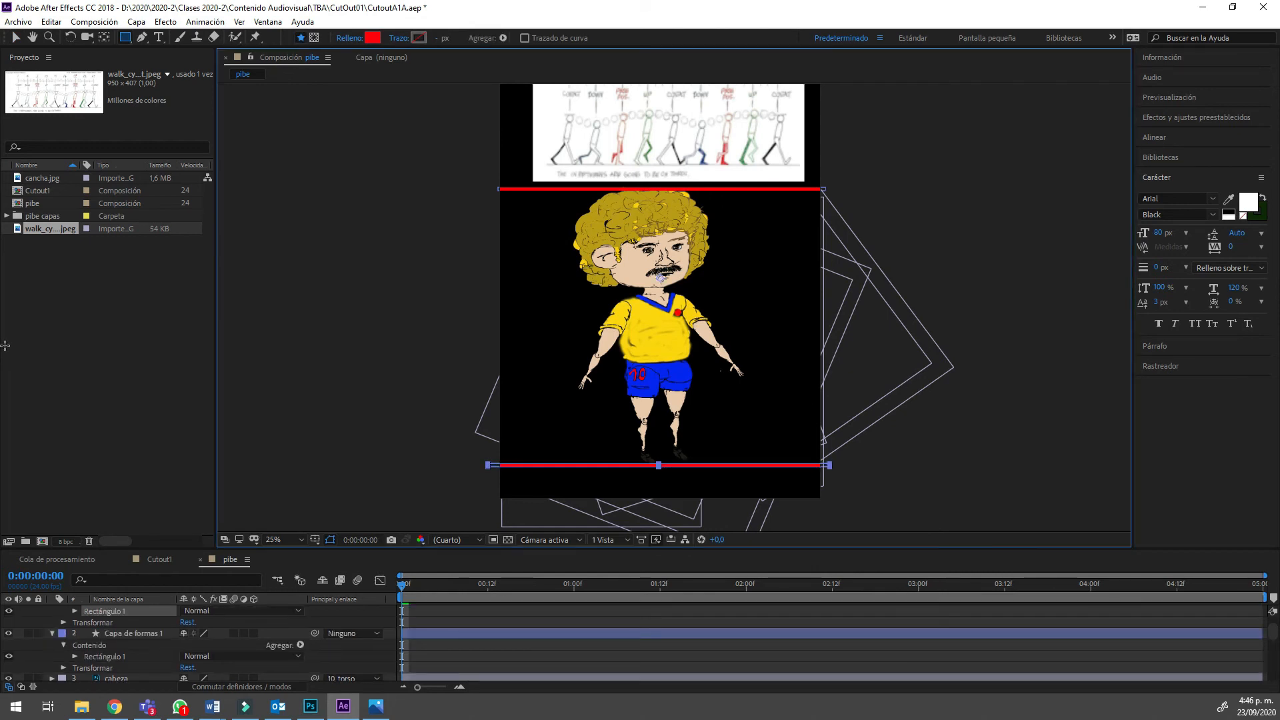
key("v")
key("apostrophe")
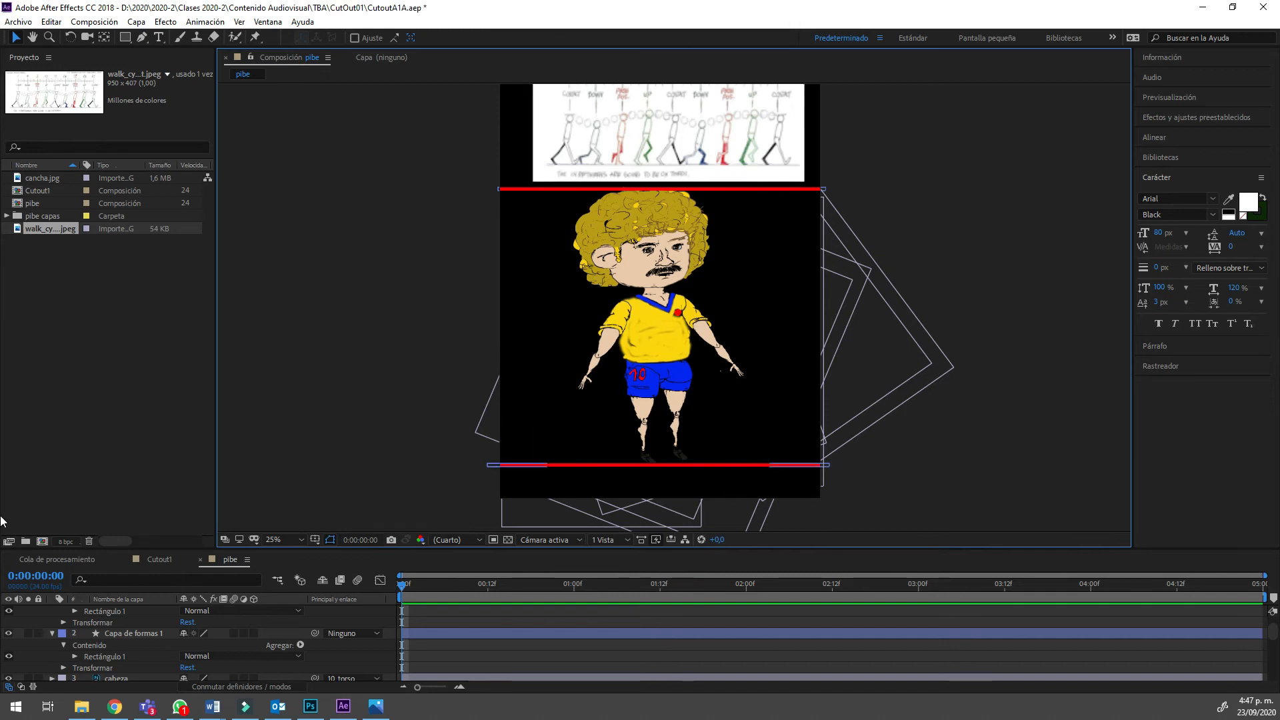
Move Capa de formas 2 and Capa de formas 1 below mano Izq, just above the walk cycle image, and collapse their properties.
scroll(201, 644, "up", 1)
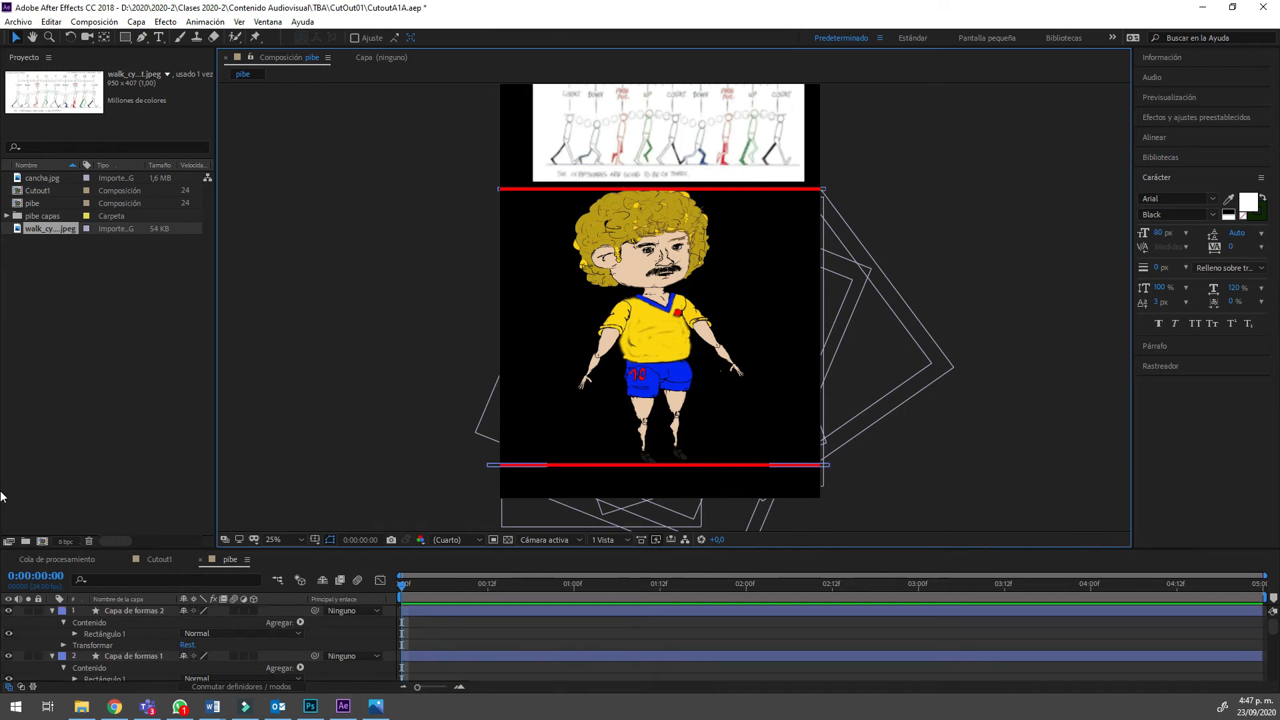
left_click(134, 611)
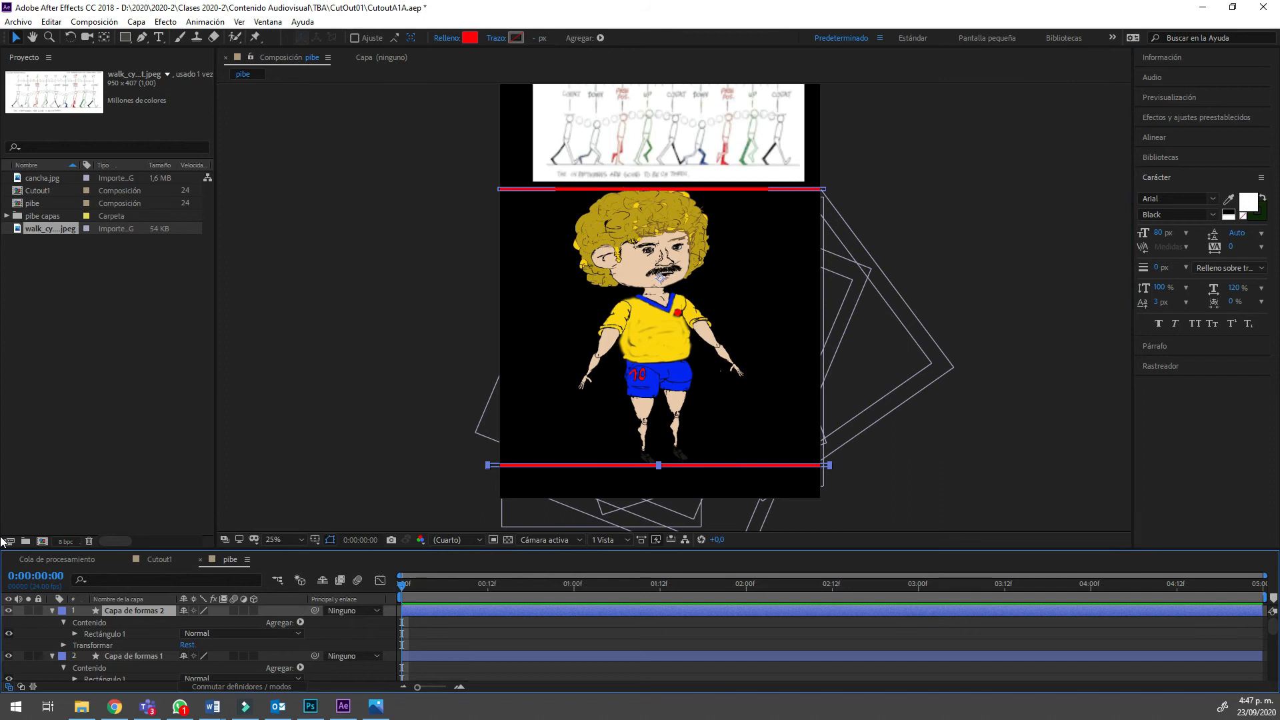
key("ctrl+a")
left_click_drag(10, 586, 2, 545)
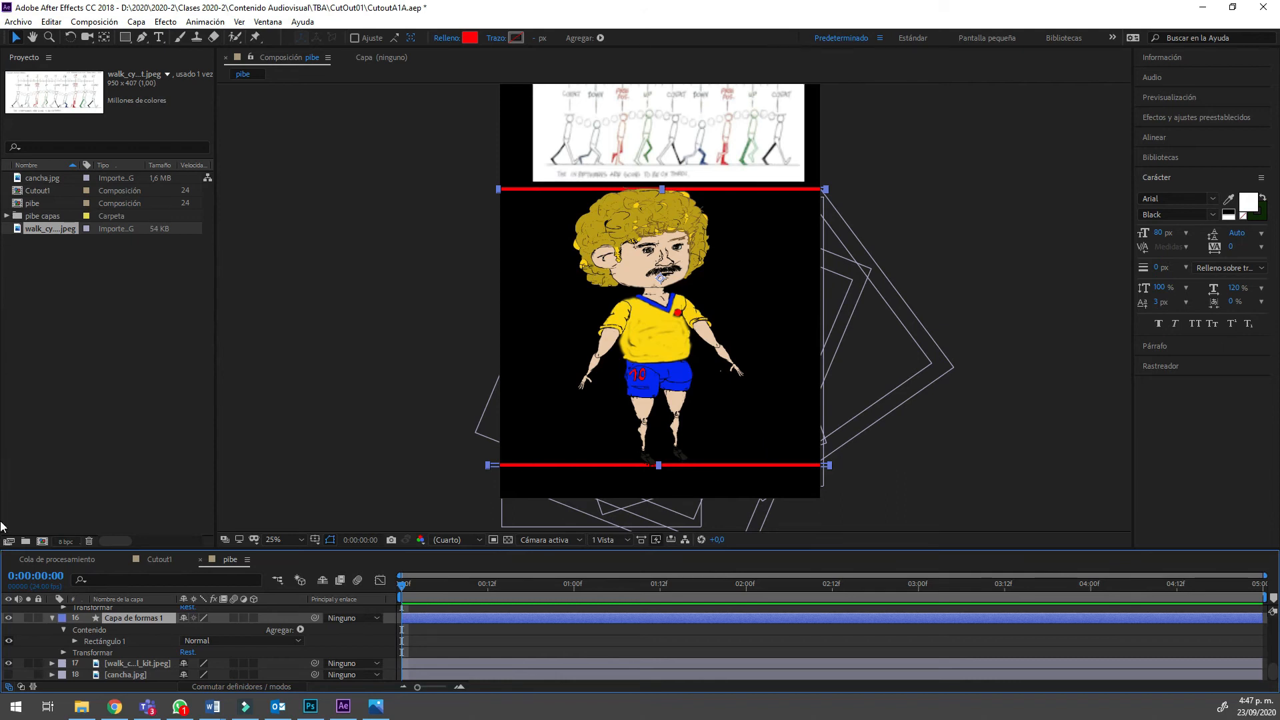
key("u")
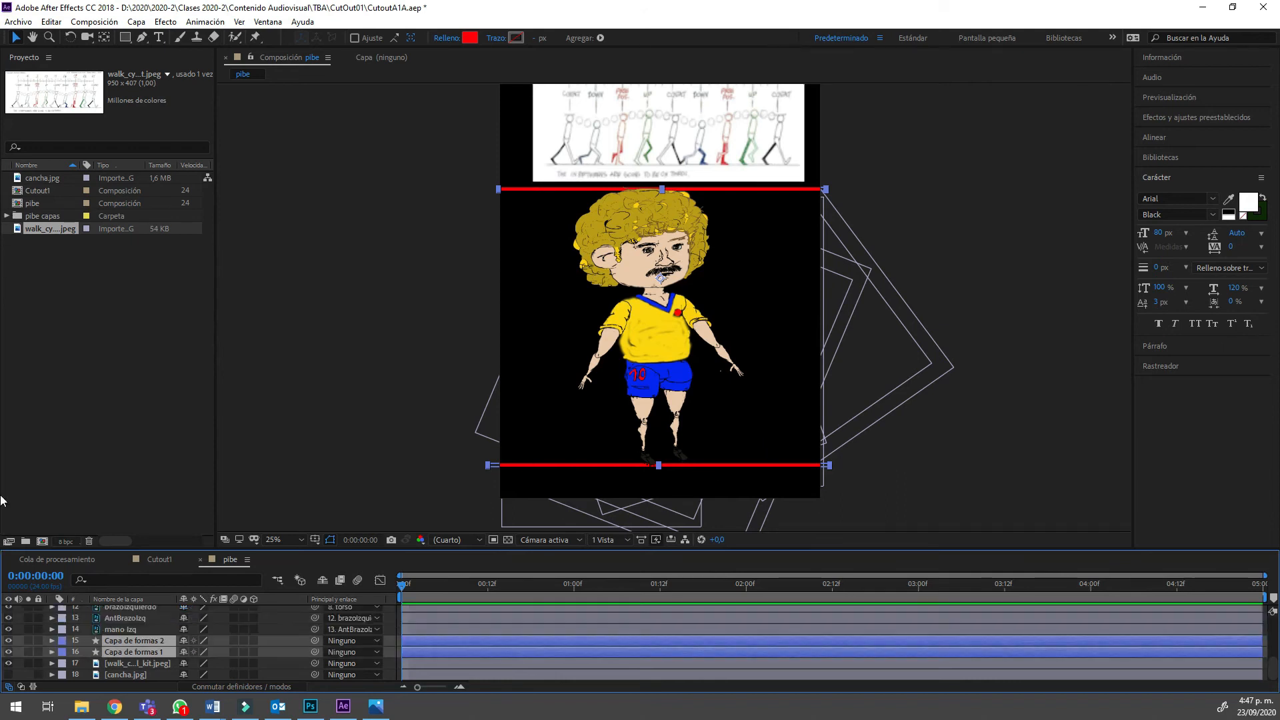
Rotate the muzlo Der layer forward around the hip so the right leg reaches ahead in the contact pose.
scroll(0, 511, "up", 1)
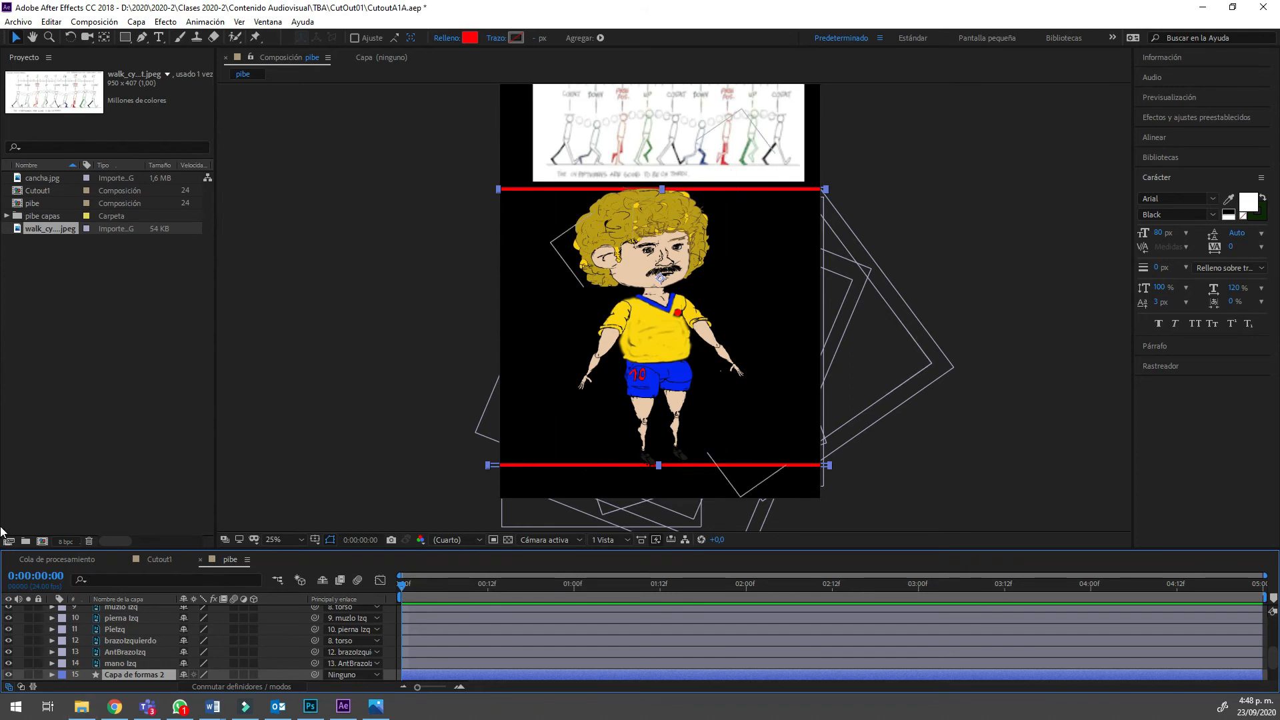
scroll(126, 643, "up", 2)
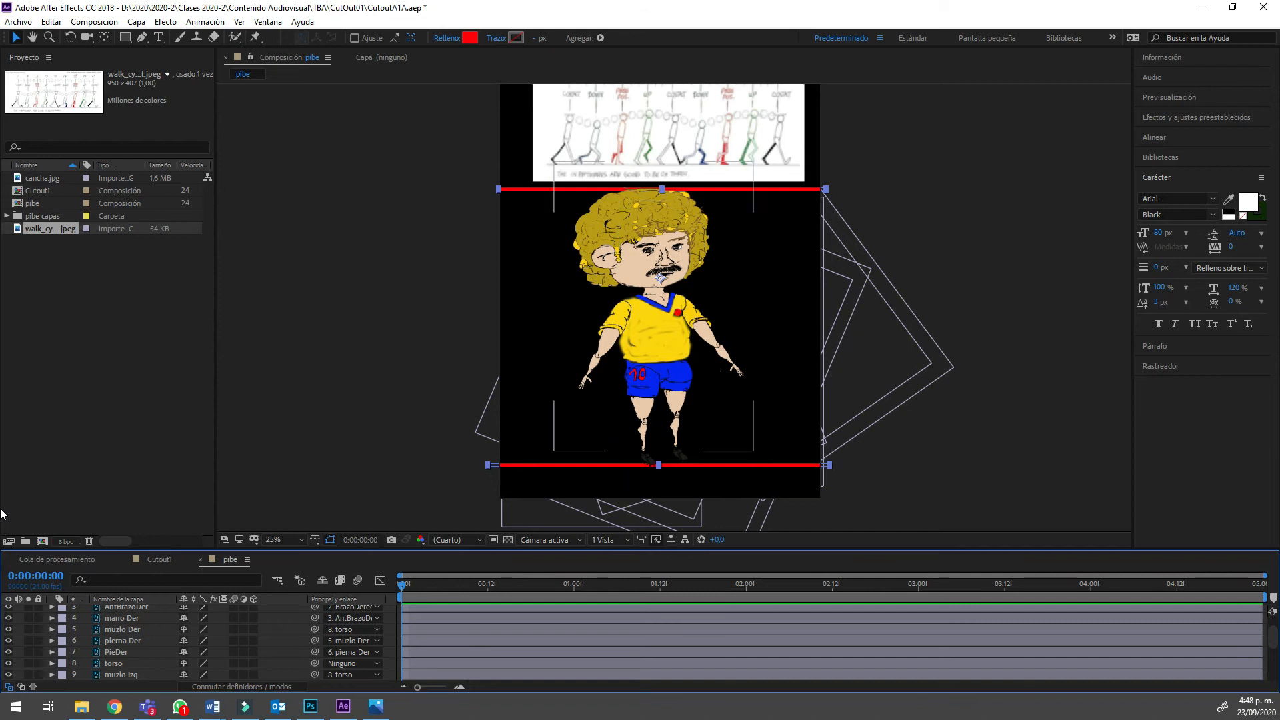
left_click(122, 630)
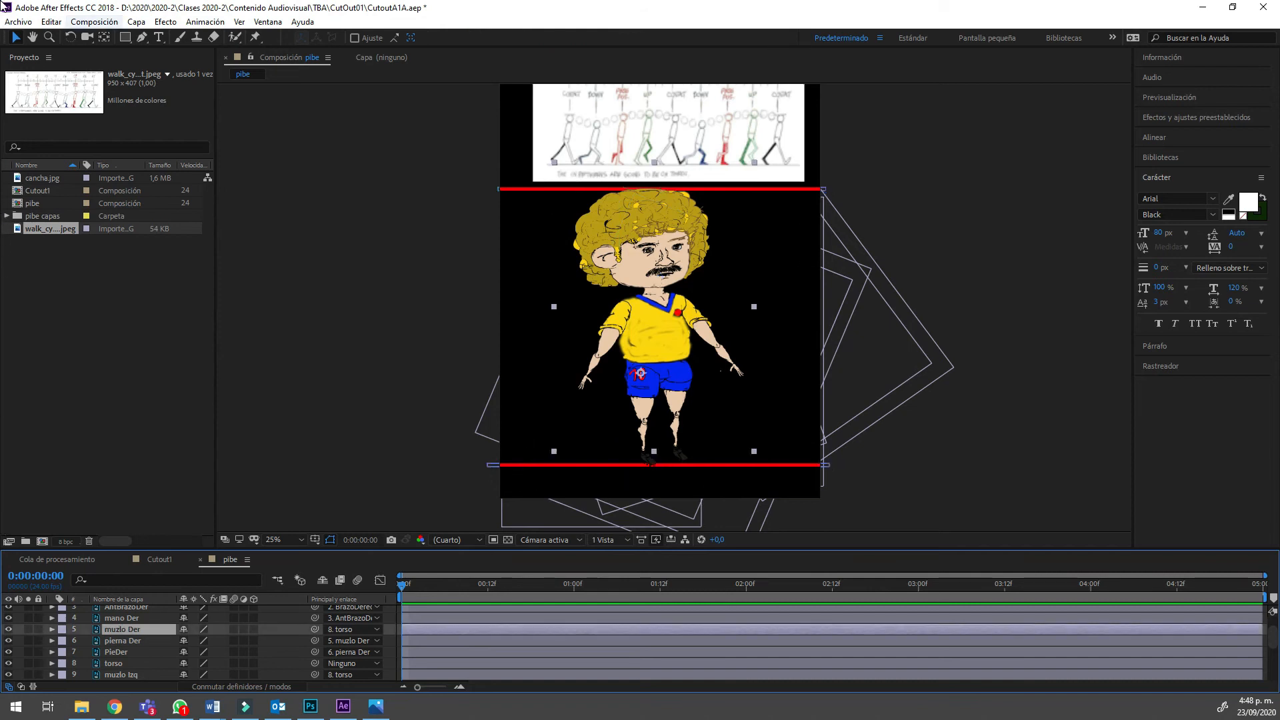
left_click(69, 36)
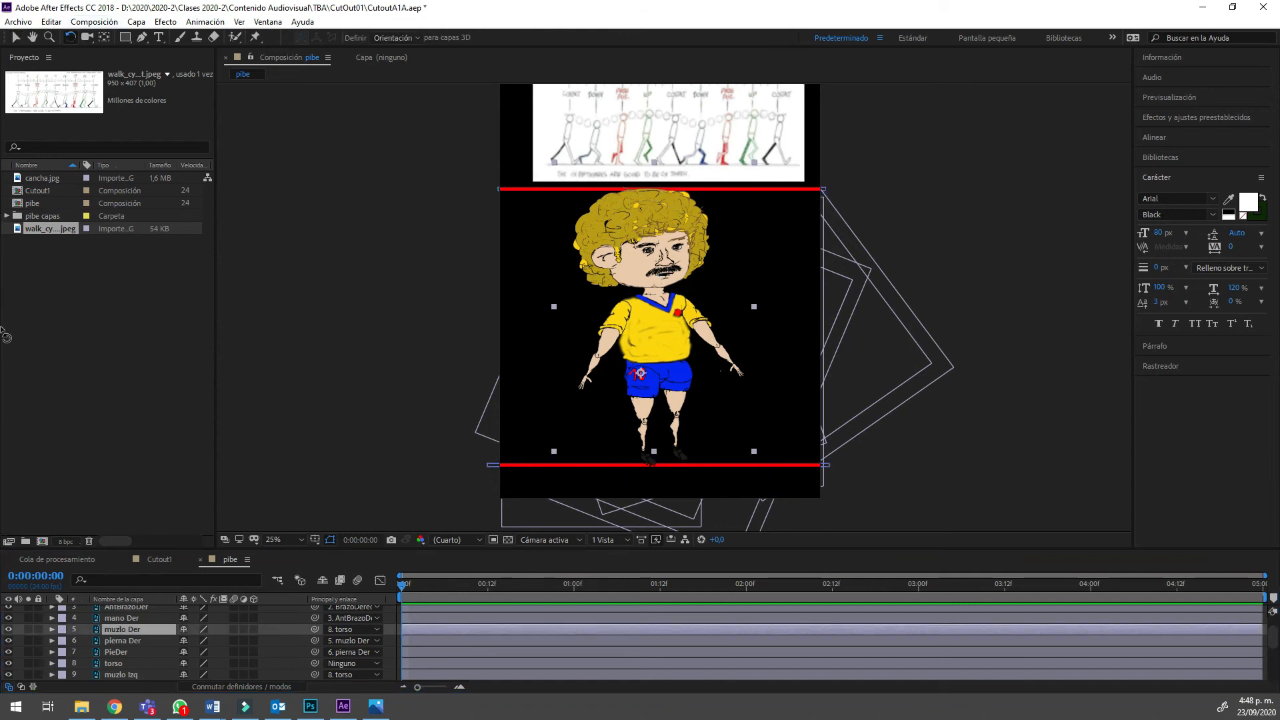
left_click_drag(1, 327, 2, 259)
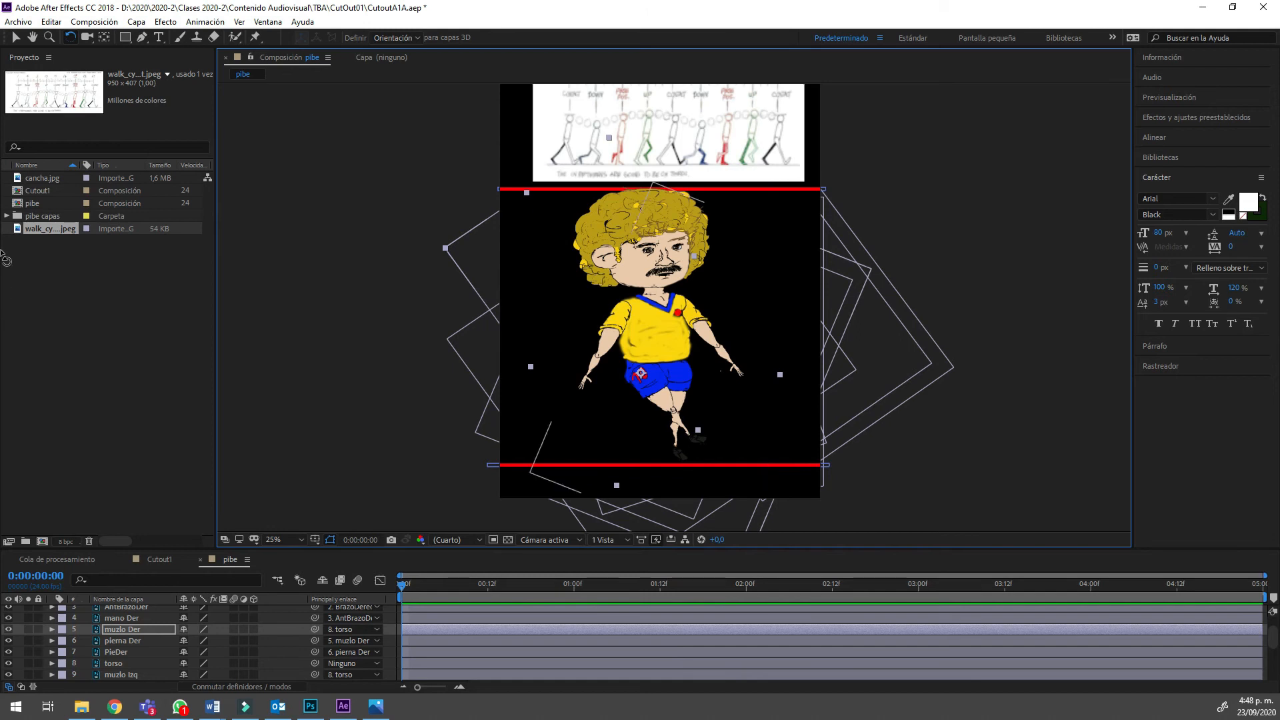
left_click_drag(2, 259, 1, 273)
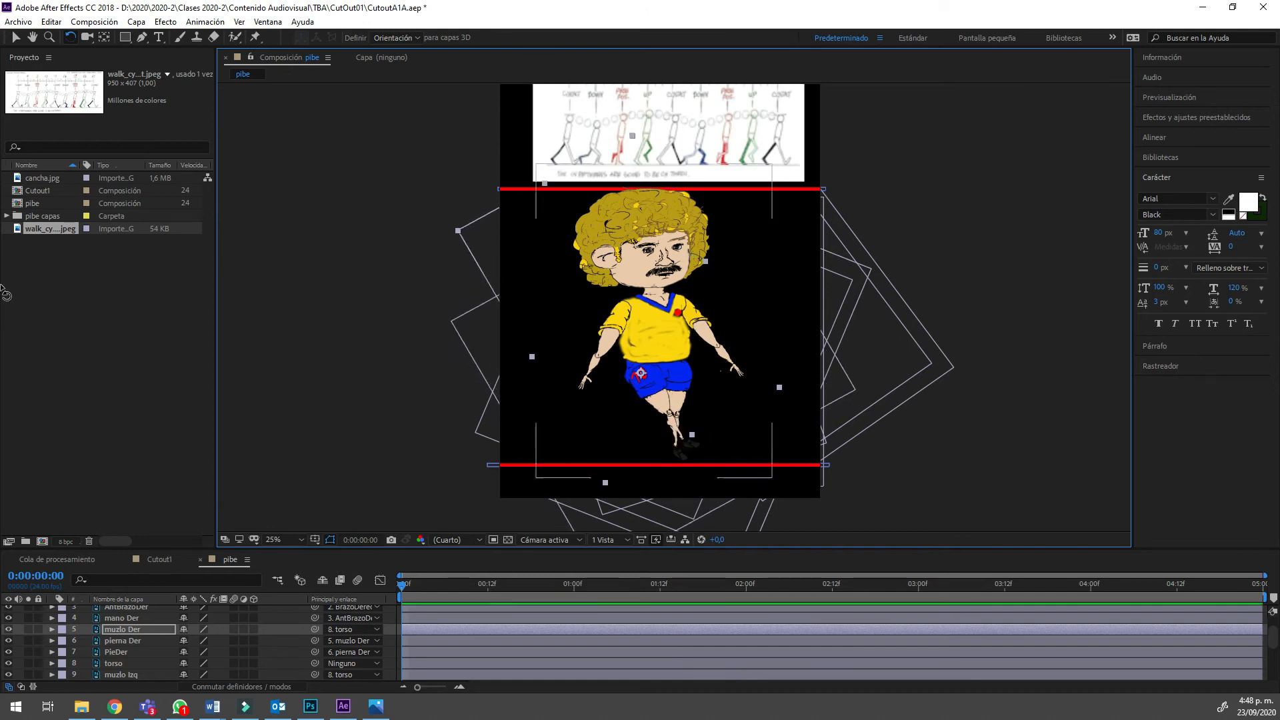
Rotate the muzlo Izq layer backward around the hip so the left leg extends behind the body.
left_click_drag(2, 603, 2, 540)
scroll(2, 528, "down", 1)
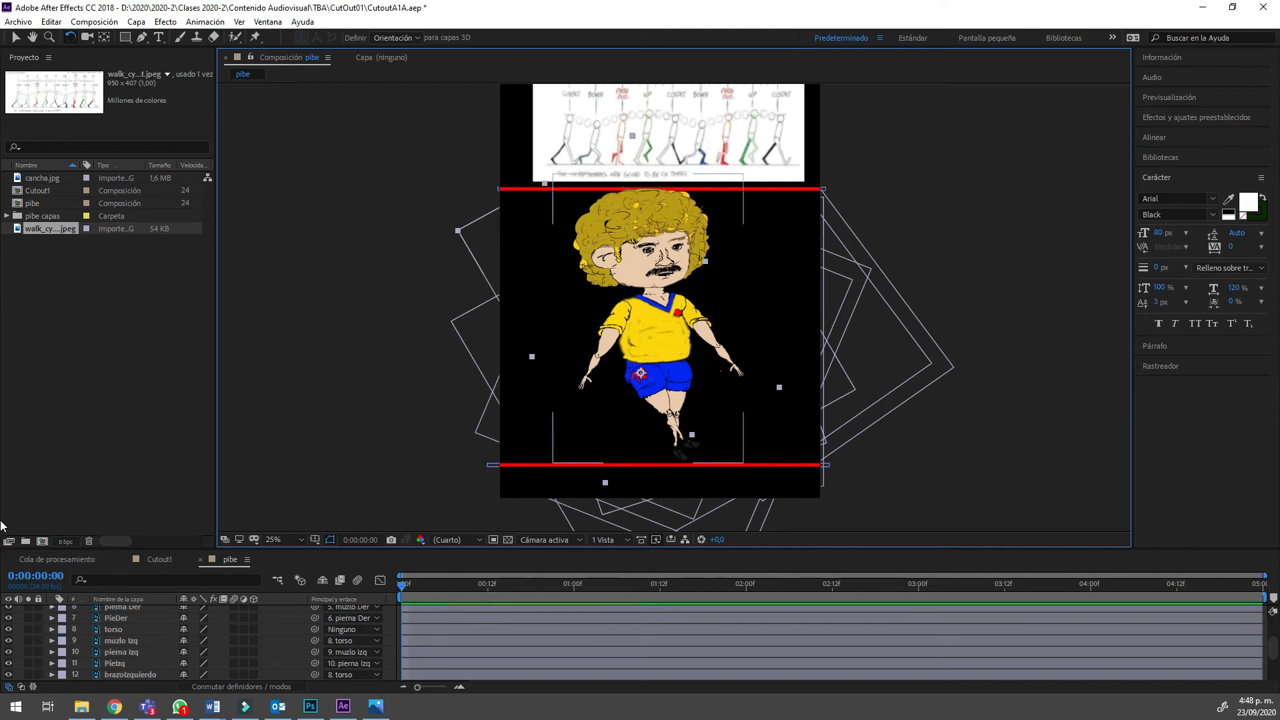
left_click(121, 640)
left_click_drag(5, 359, 6, 369)
key("period")
key("space")
left_click_drag(6, 289, 6, 200)
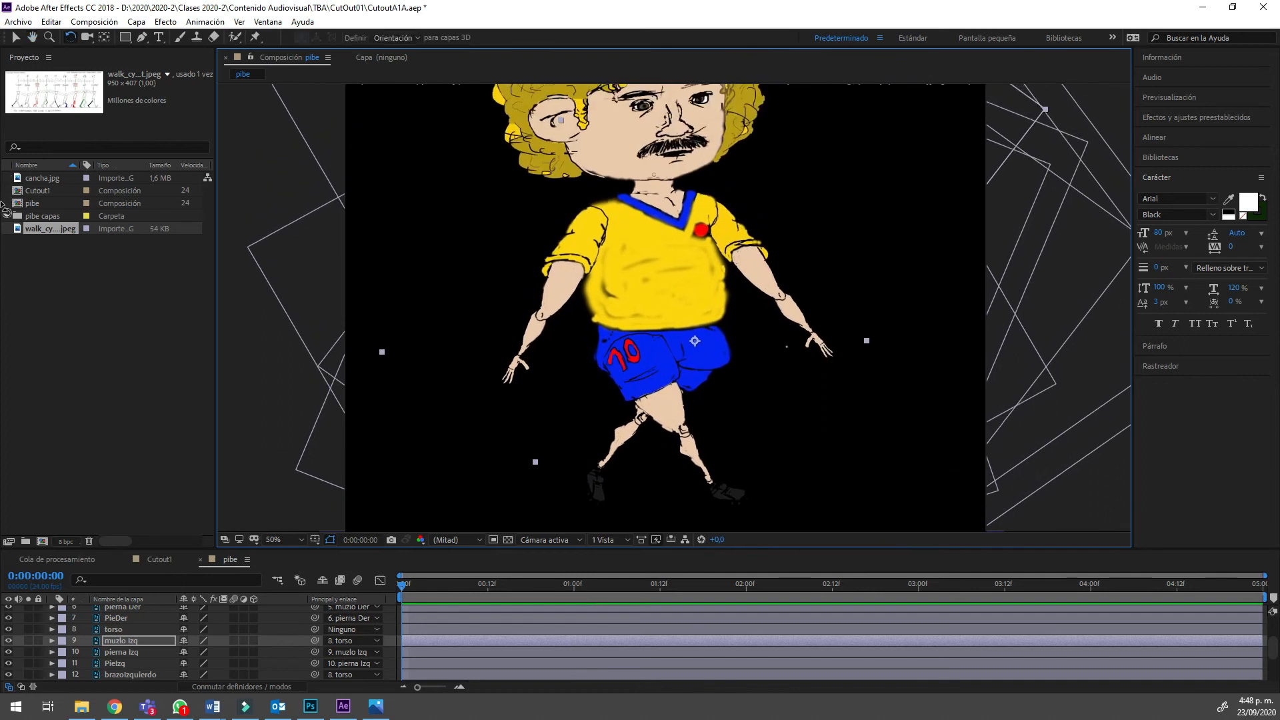
Try moving the muzlo Izq layer down toward the red ground line, and undo that move.
left_click(16, 37)
key("space")
left_click_drag(6, 239, 4, 211)
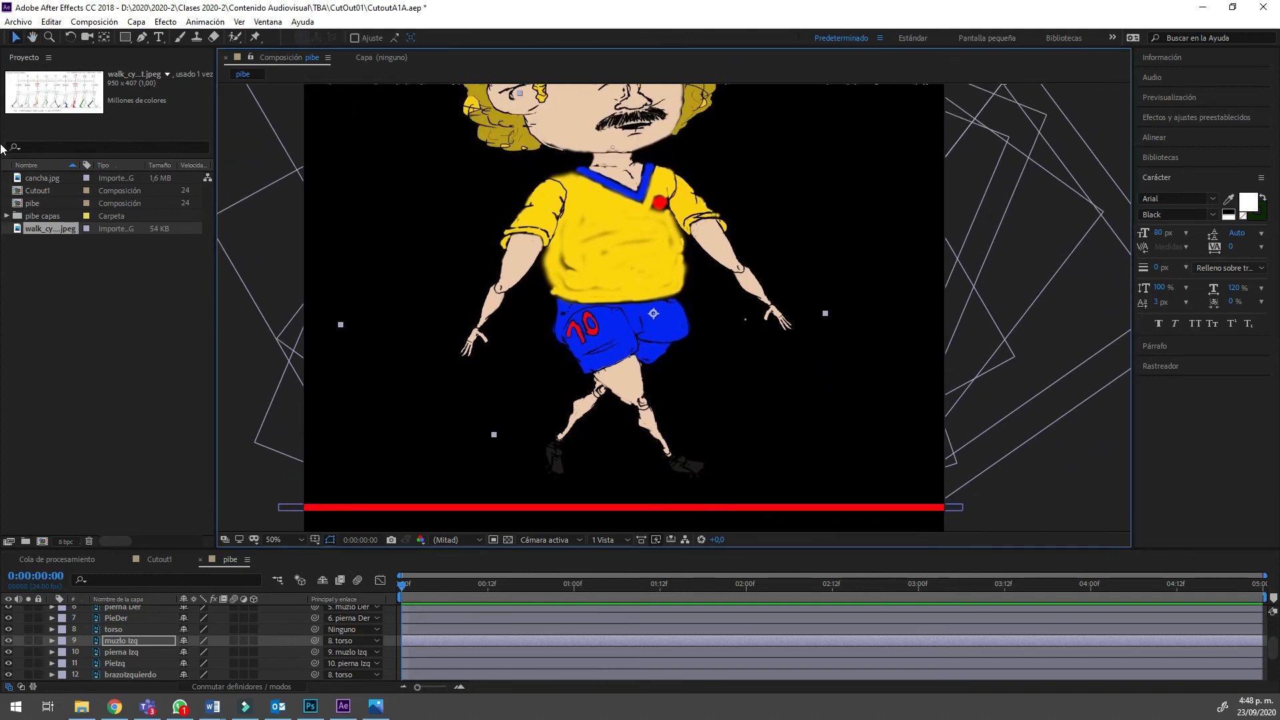
left_click_drag(3, 148, 2, 175)
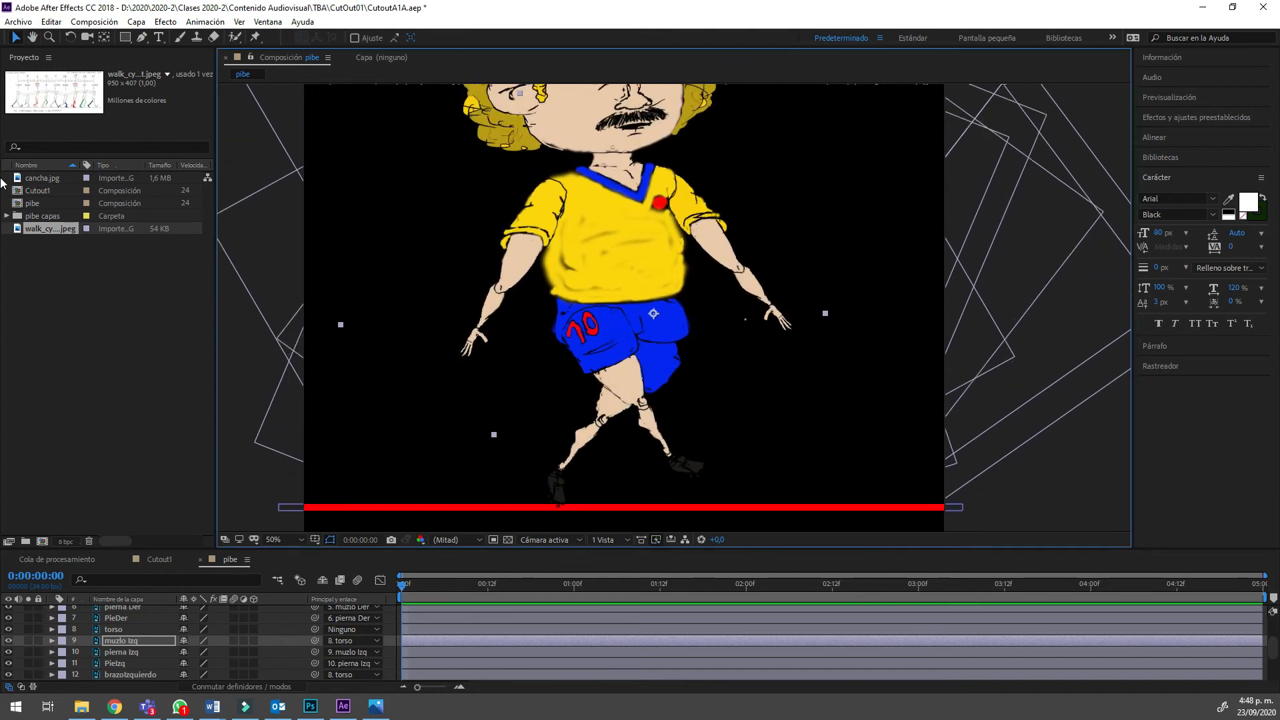
key("ctrl+z")
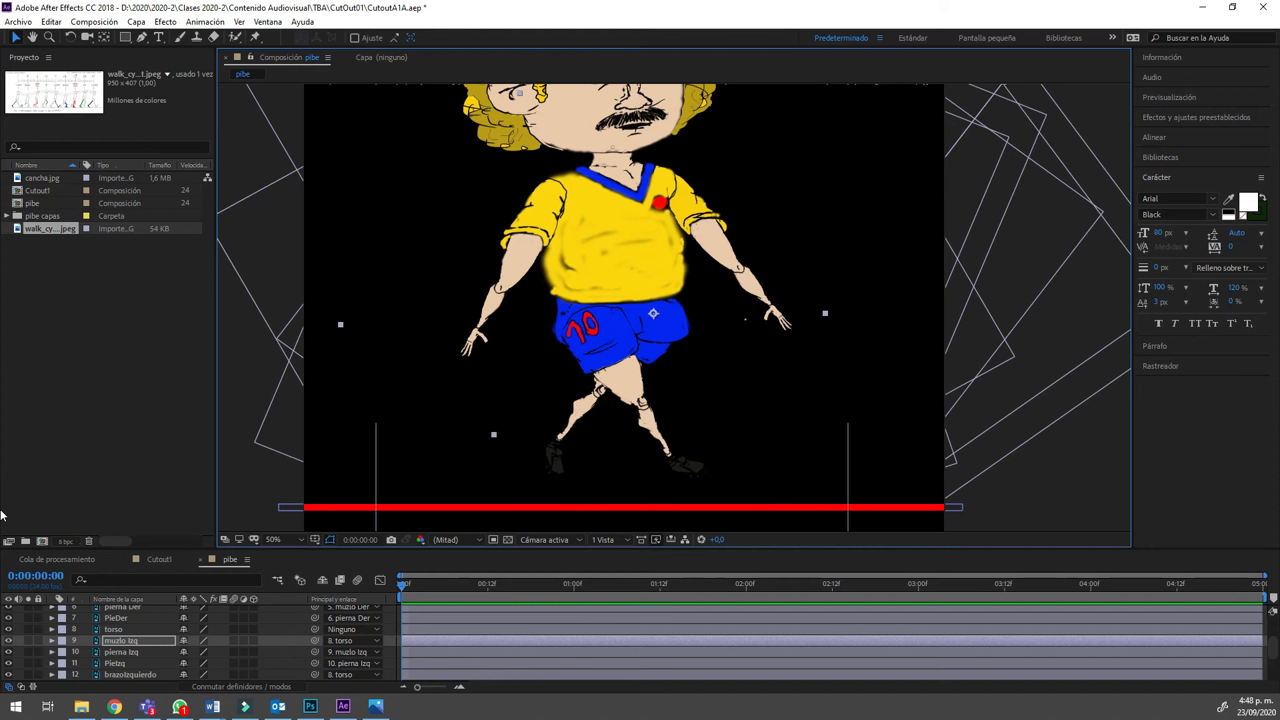
Lower the torso layer with its attached limbs until the feet reach the red ground line.
key("ctrl+Up")
key("shift+Down")
key("shift+Down")
key("shift+Down")
key("shift+Down")
key("shift+Down")
key("shift+Down")
key("shift+Down")
key("shift+Down")
key("shift+Down")
key("shift+Down")
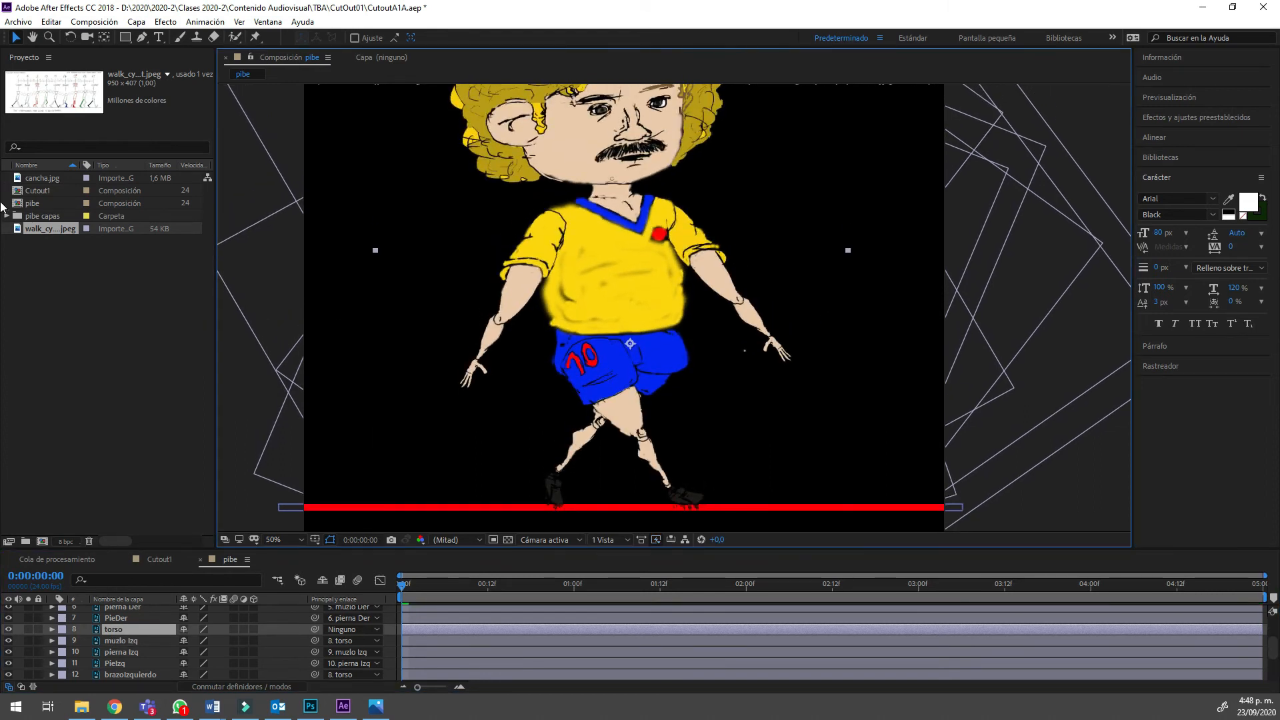
Lower the Capa de formas 1 guide line until it touches the top of the character's hair.
left_click_drag(6, 189, 7, 358)
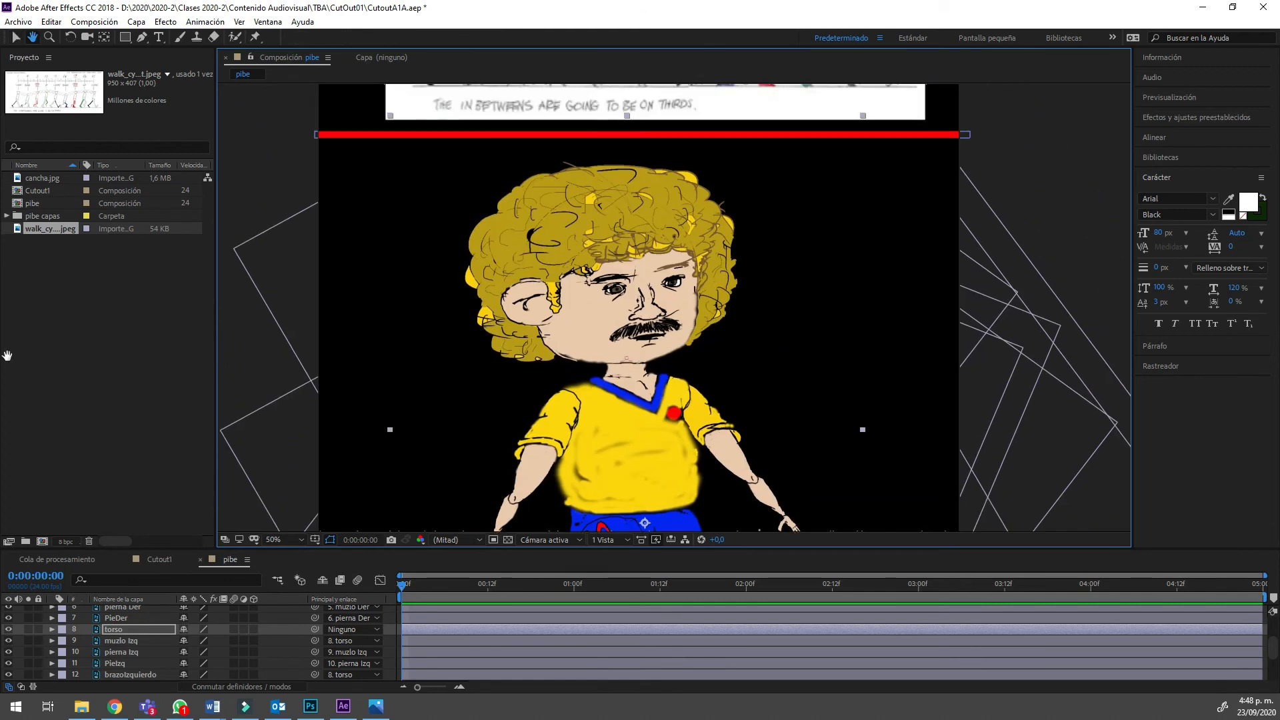
scroll(200, 640, "down", 2)
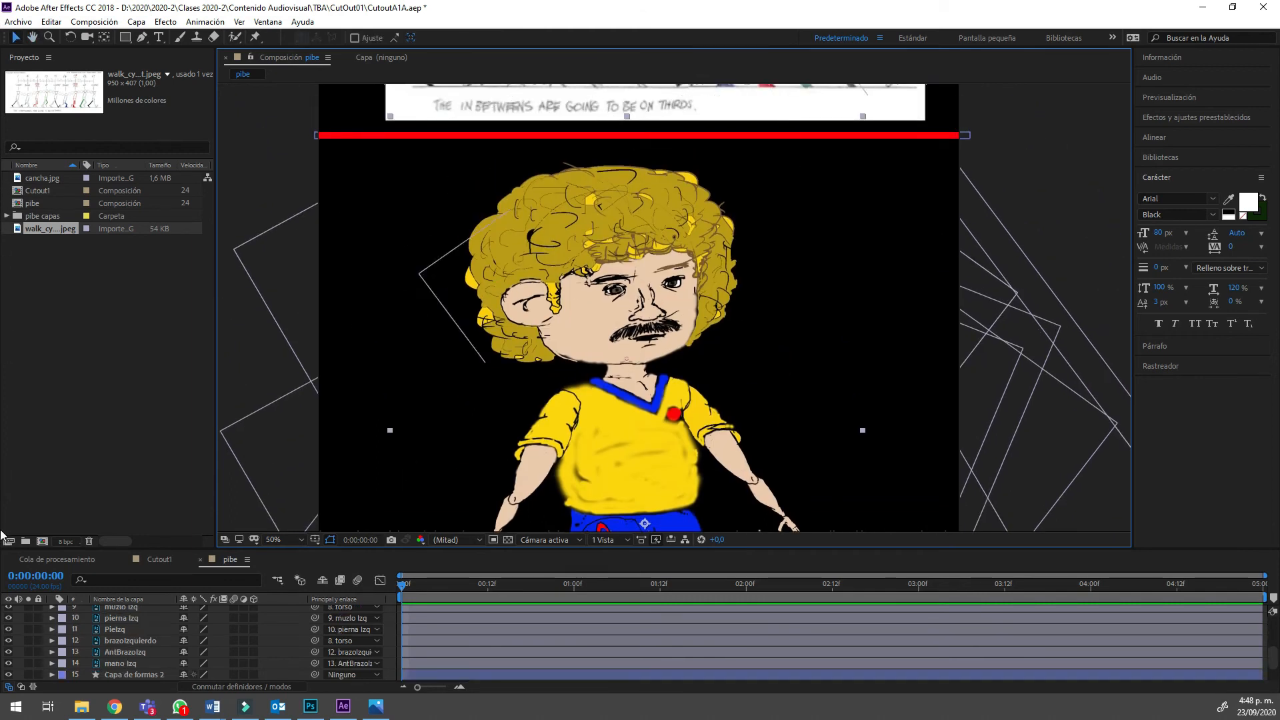
left_click(134, 640)
left_click(133, 652)
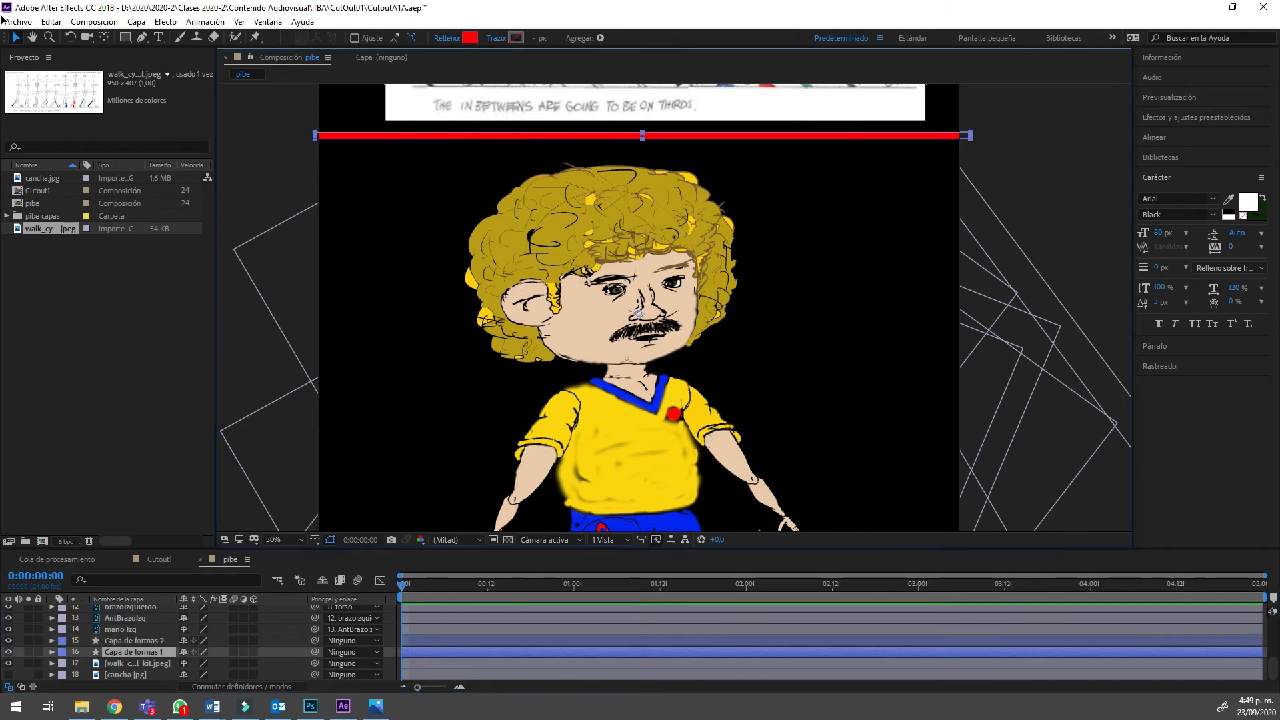
key("shift+Down")
key("shift+Down")
key("shift+Down")
key("shift+Down")
key("shift+Down")
key("shift+Down")
key("shift+Down")
key("shift+Down")
key("Down")
key("Down")
key("Down")
key("Down")
key("Down")
key("Down")
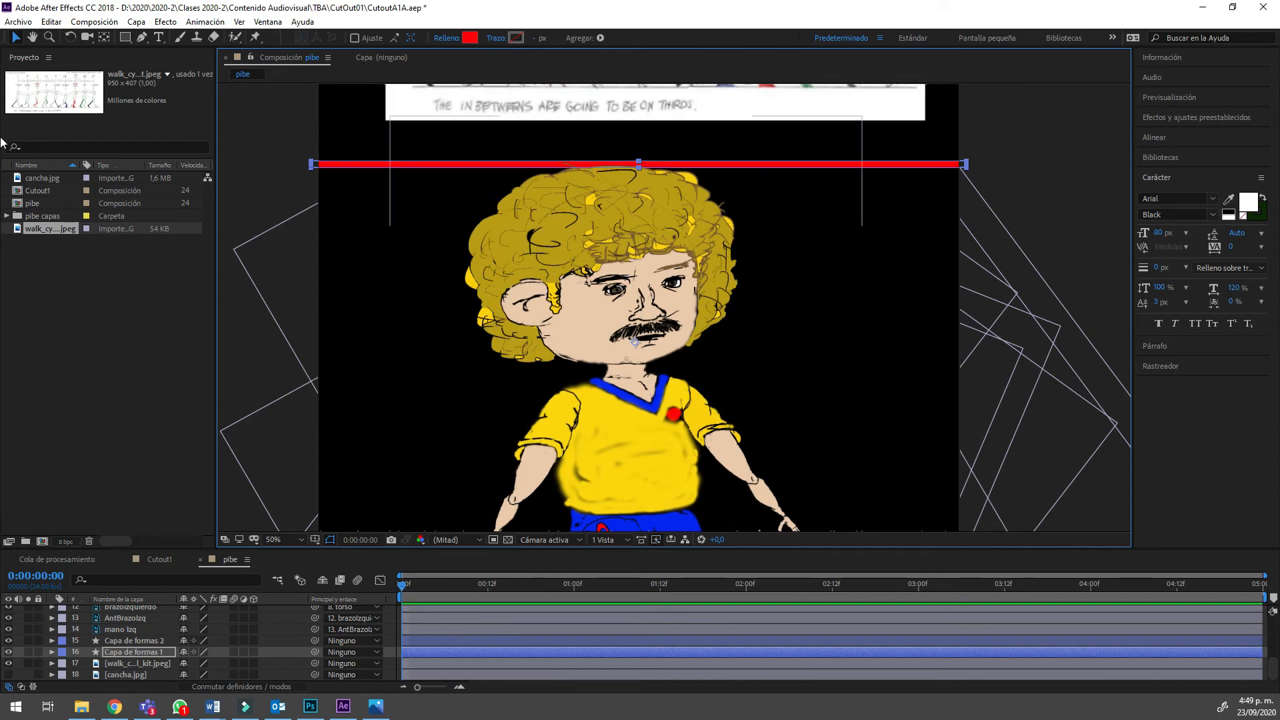
key("shift+Down")
key("shift+Down")
key("shift+Down")
key("shift+Down")
key("shift+Down")
key("shift+Down")
key("shift+Down")
key("shift+Down")
key("shift+Down")
key("shift+Down")
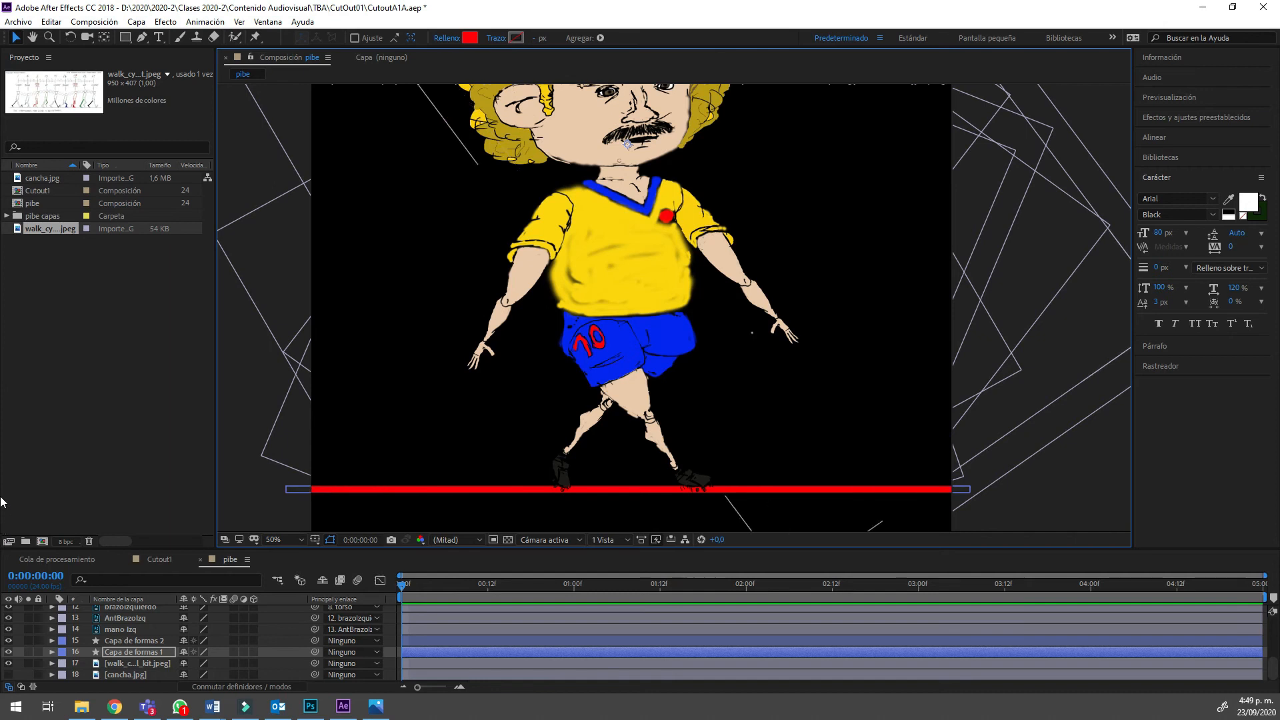
Rotate the PieDer layer around the ankle so the front foot's toe lifts off the ground line.
scroll(201, 640, "up", 1)
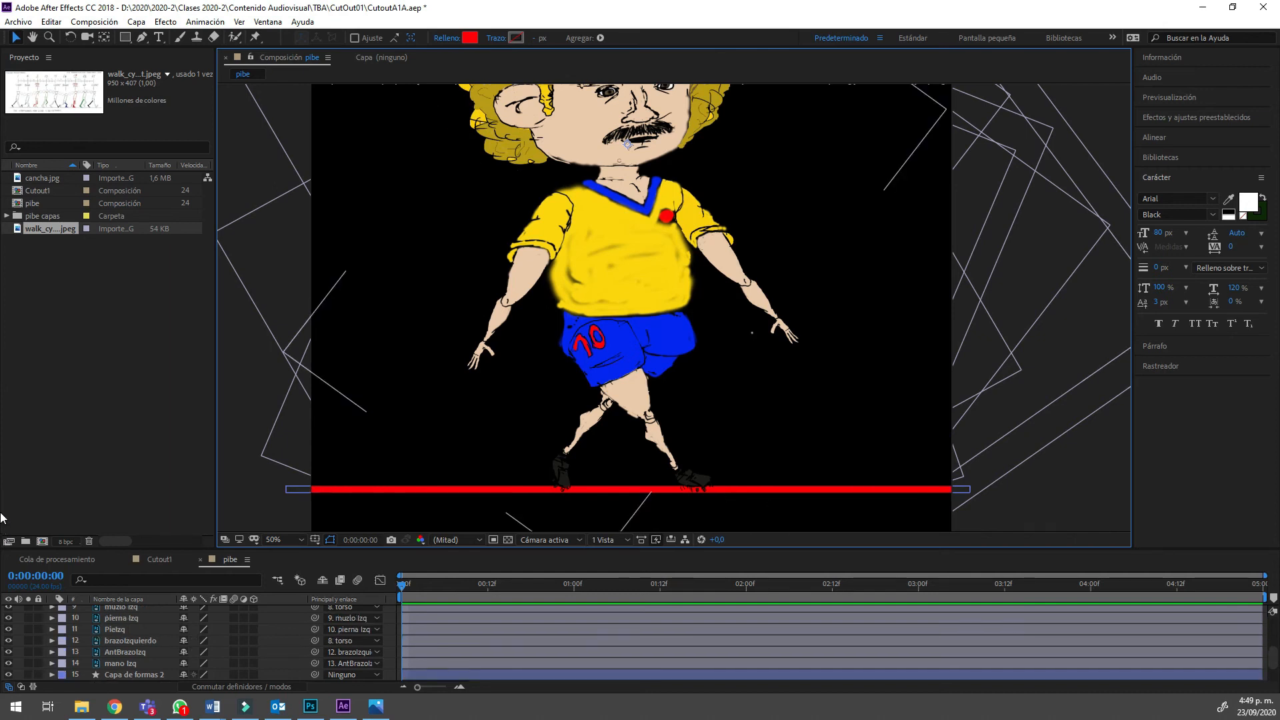
scroll(200, 640, "up", 2)
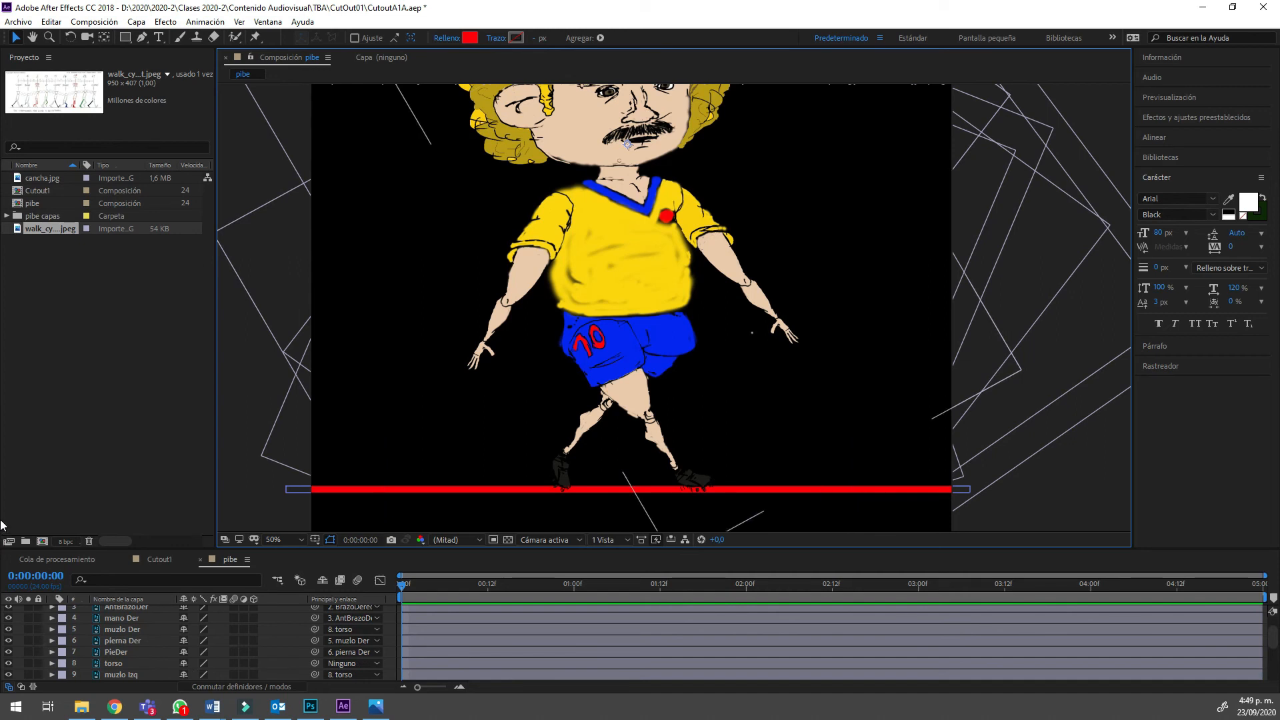
key("KP_6")
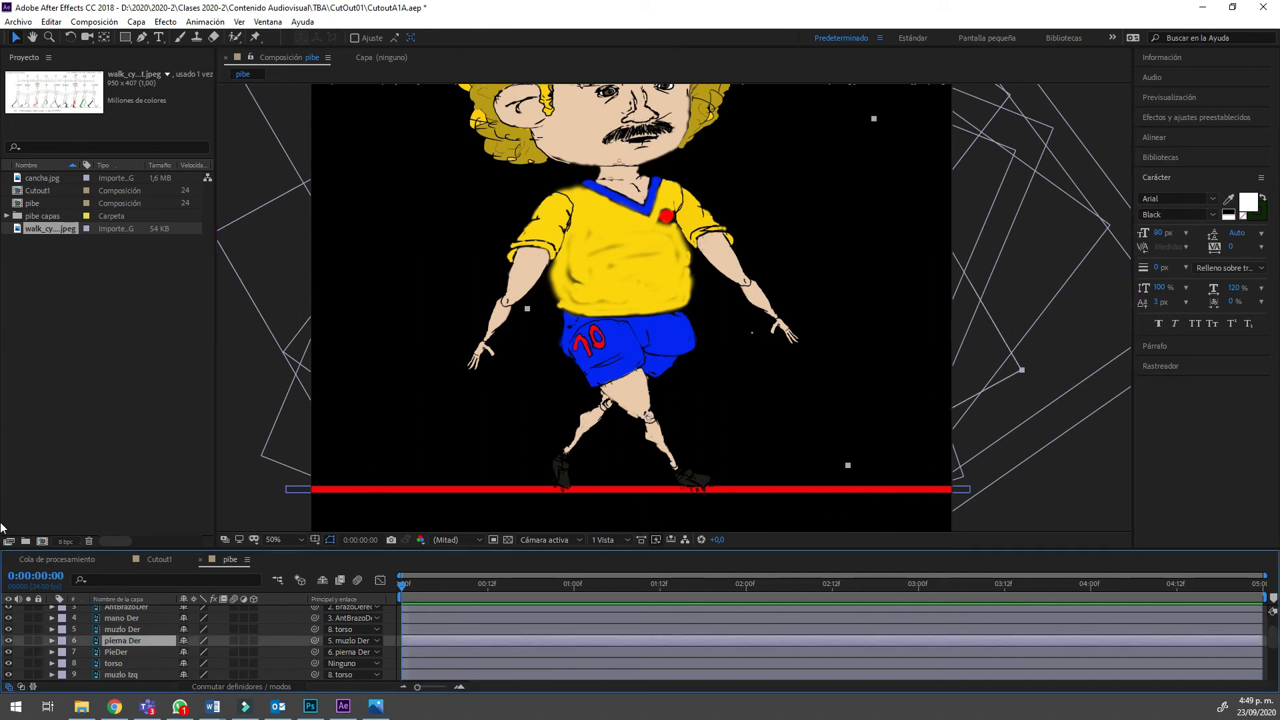
key("KP_7")
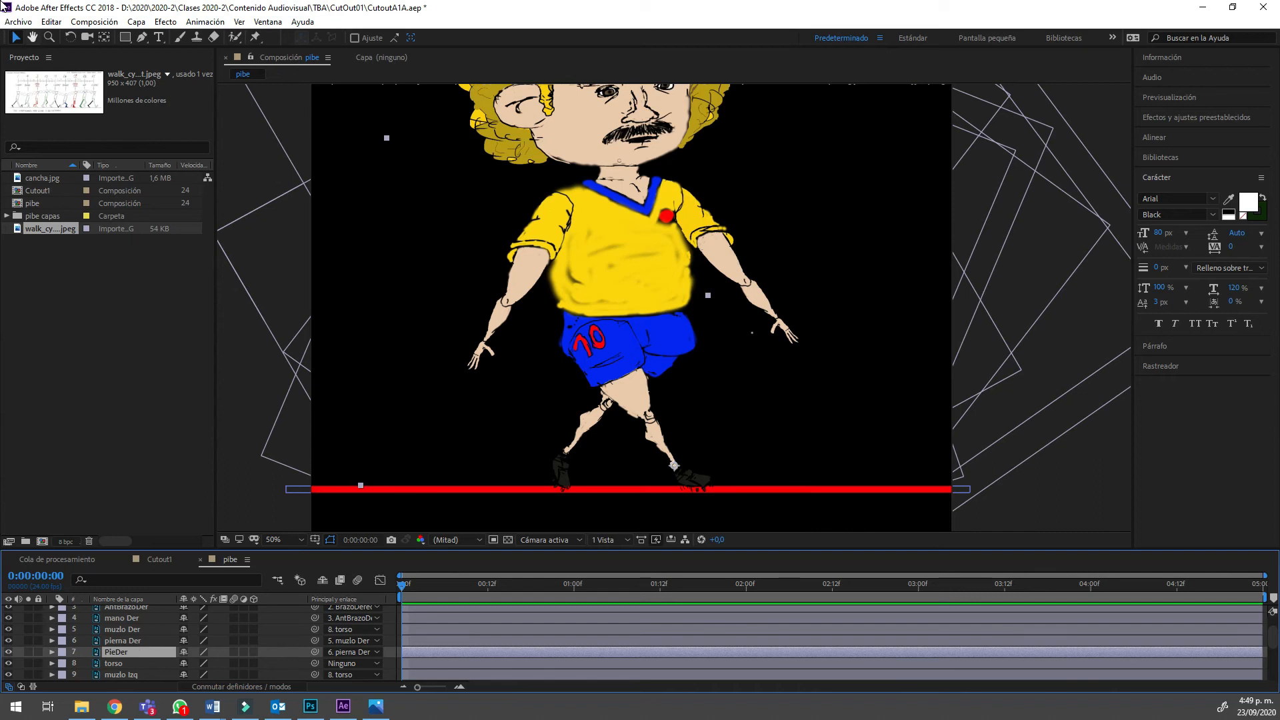
key("w")
left_click_drag(2, 365, 5, 355)
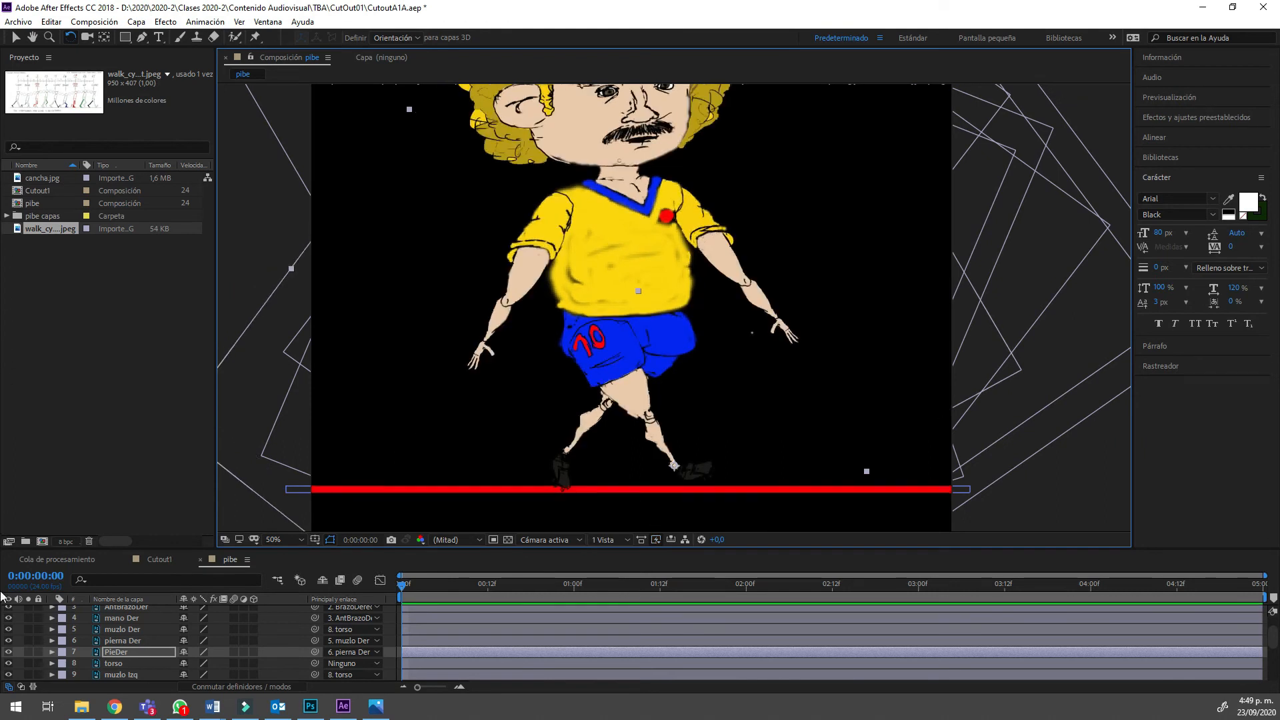
Switch to Photos to examine the contact pose in the walk cycle reference, and return to After Effects.
left_click(376, 707)
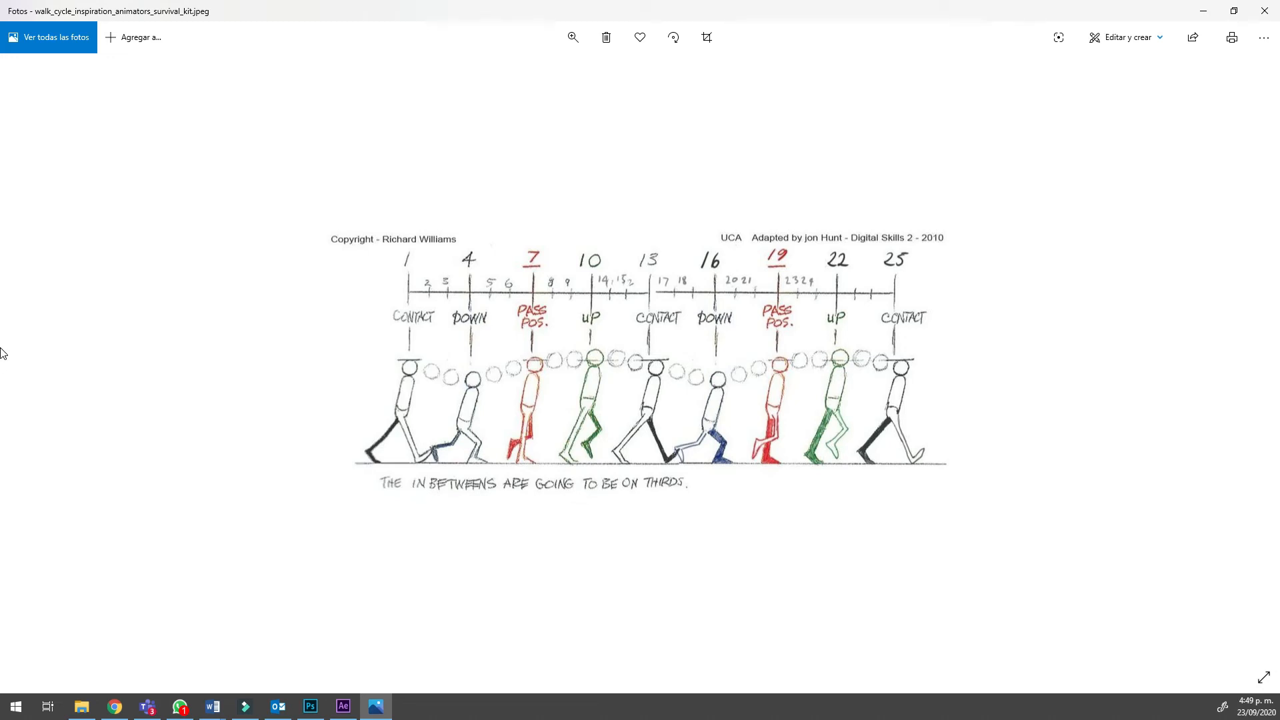
left_click(1203, 11)
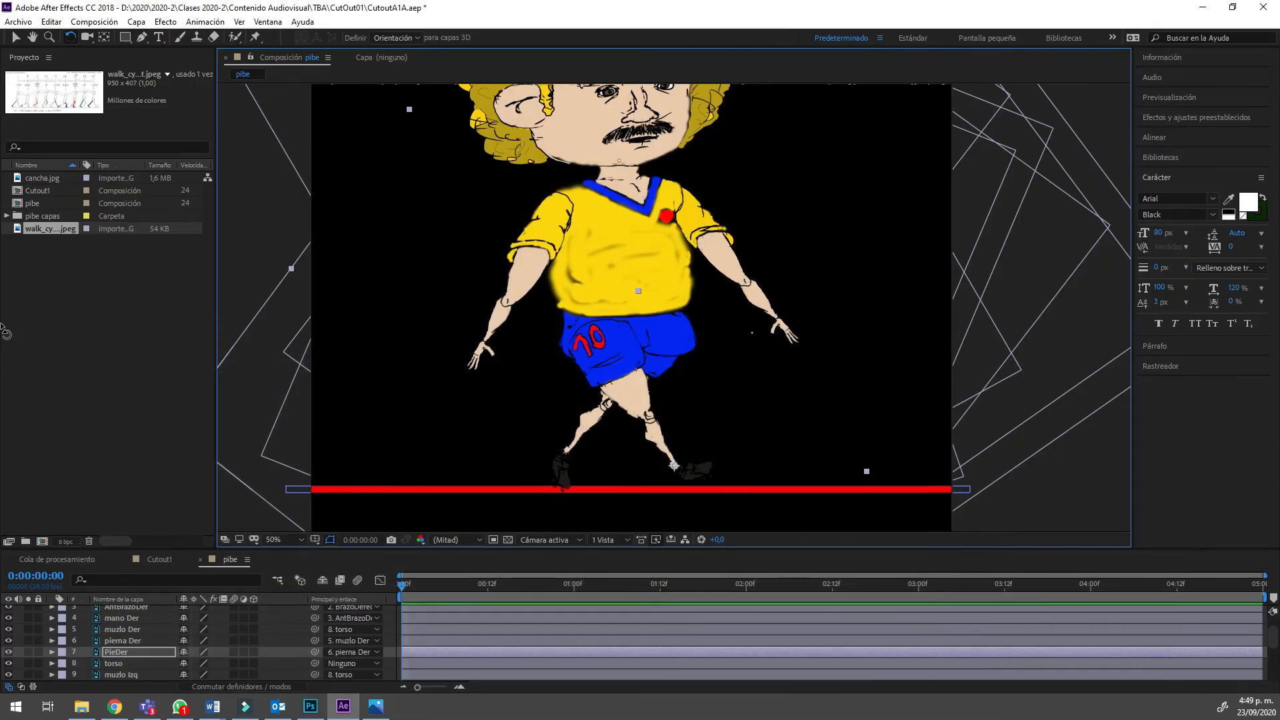
Rotate the BrazoDerecho layer around the shoulder so the right arm swings back away from the torso.
key("h")
left_click_drag(6, 246, 2, 278)
key("w")
scroll(2, 260, "down", 2)
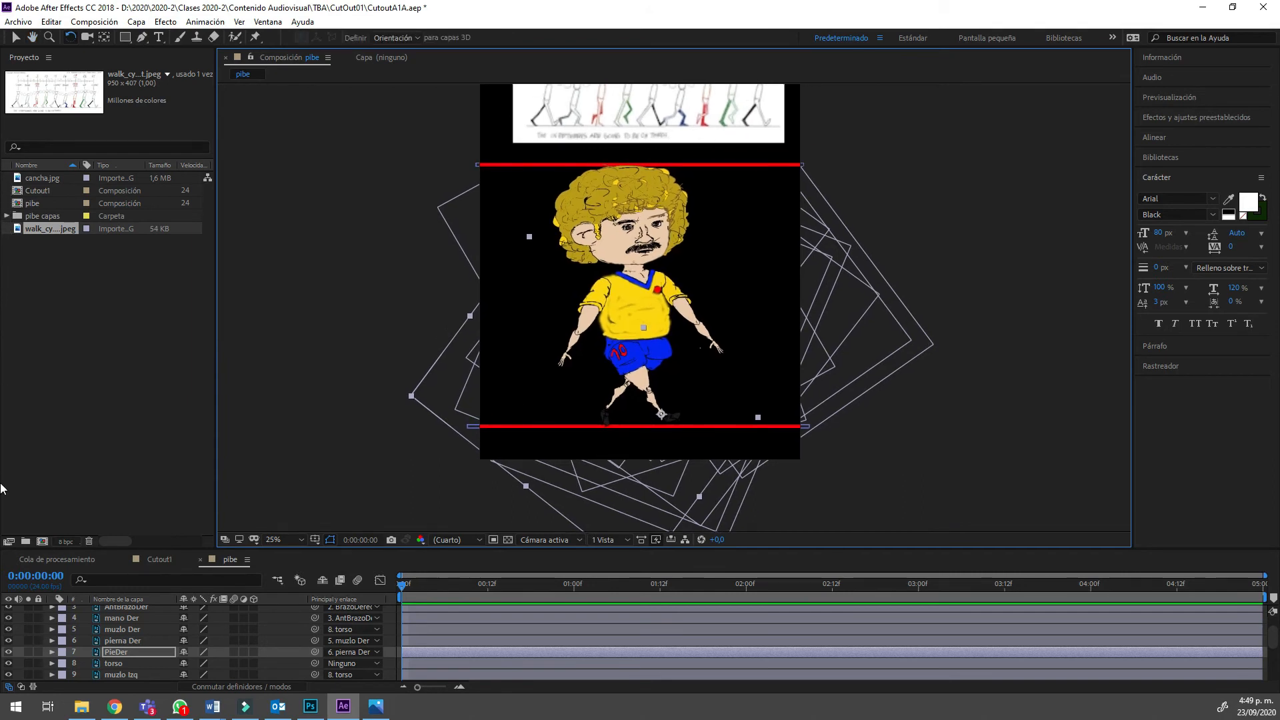
left_click_drag(5, 515, 6, 542)
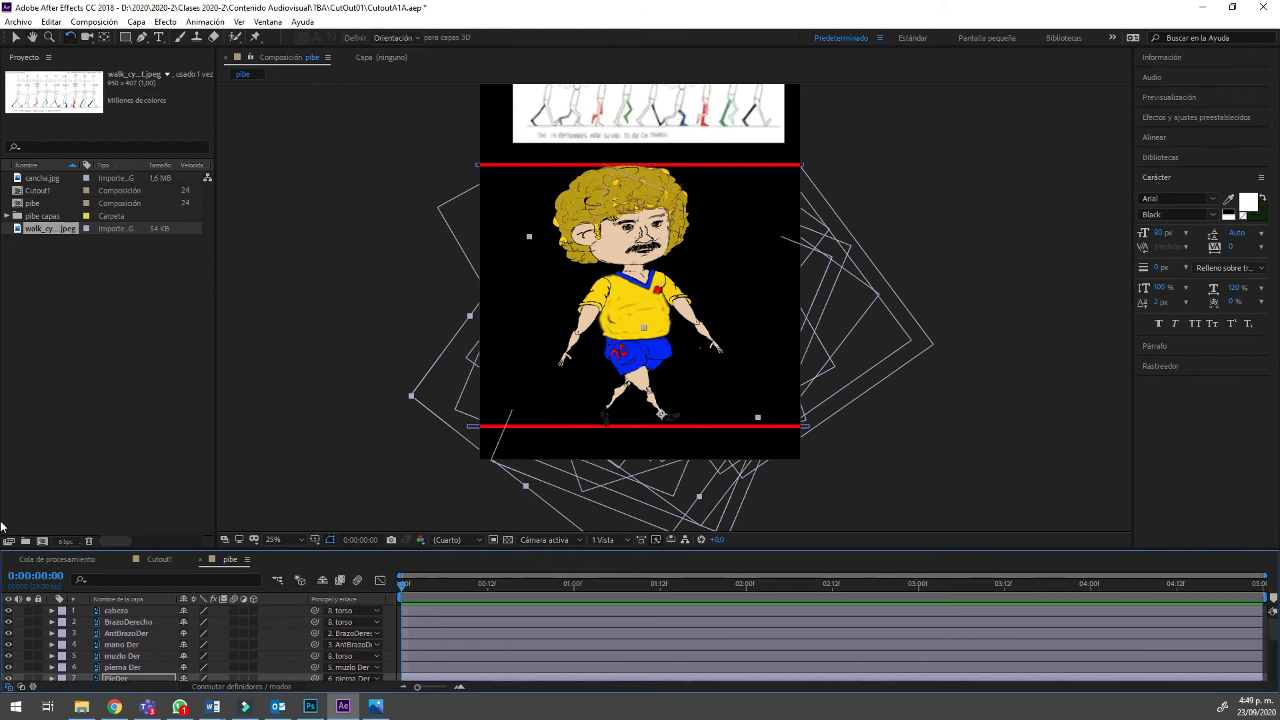
key("KP_2")
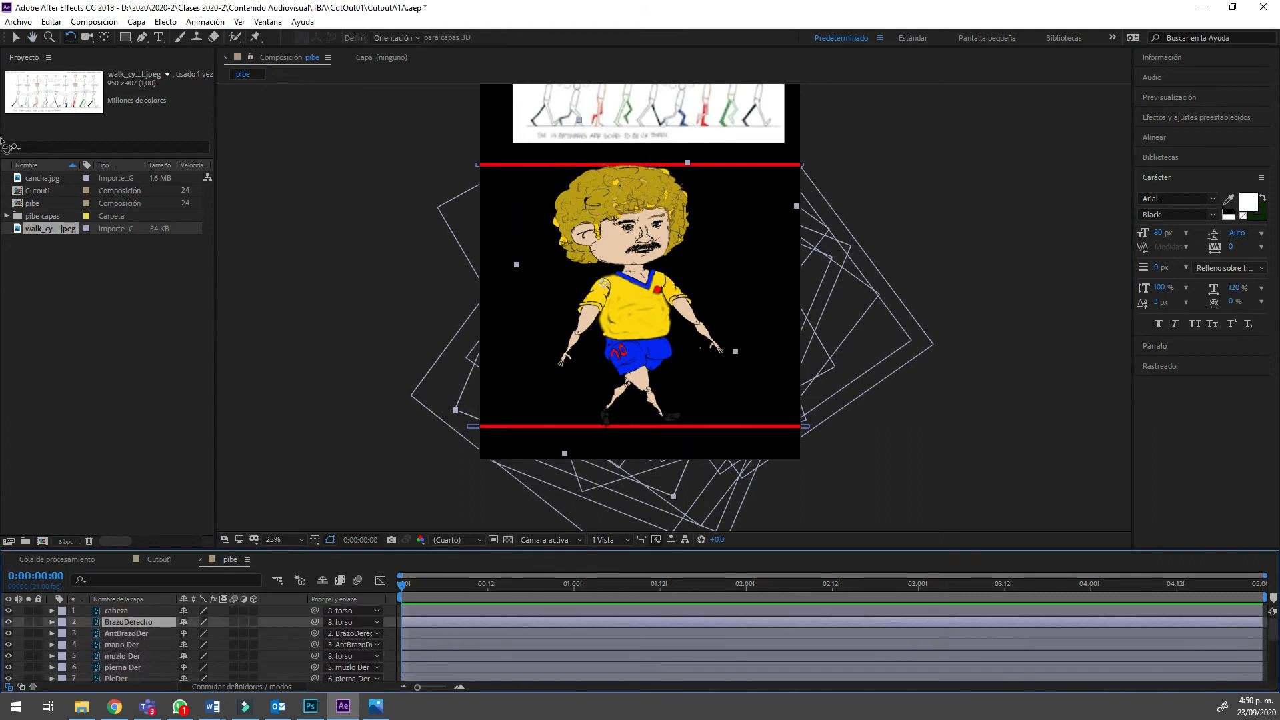
key("space")
key("space")
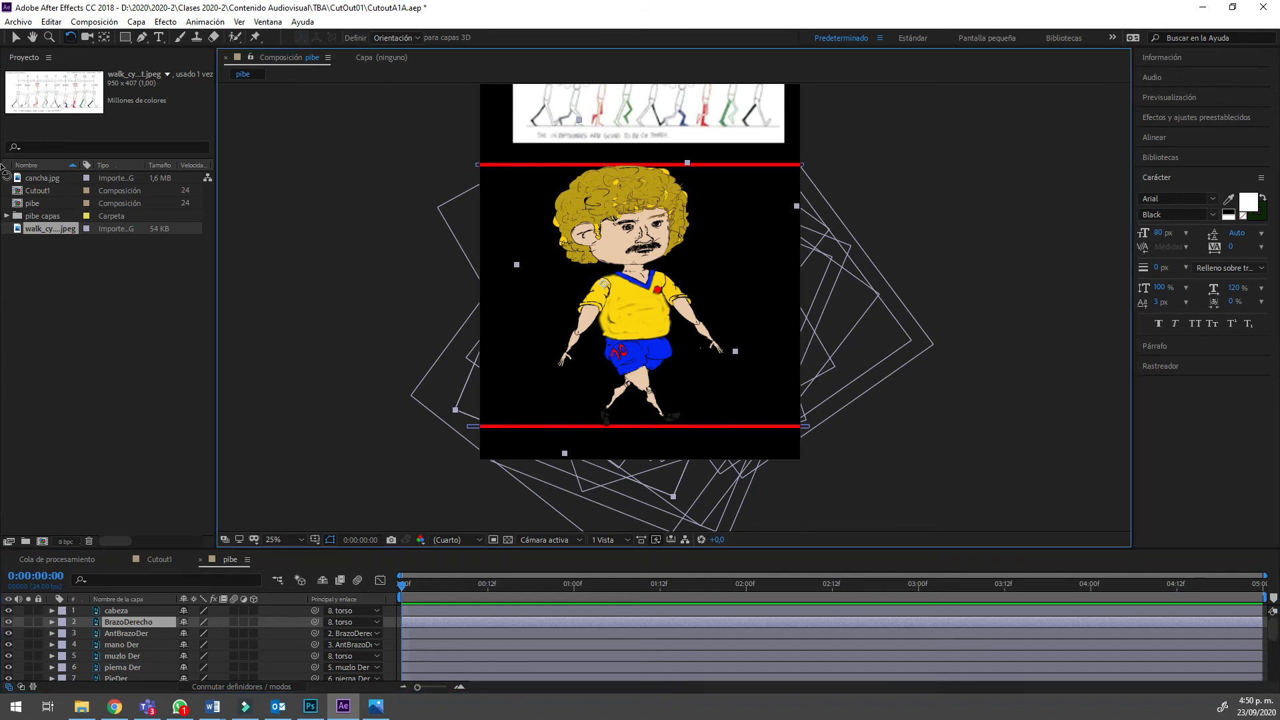
left_click_drag(1, 171, 2, 174)
Rotate AntBrazoDer downward at the elbow and adjust the angle of mano Der at the wrist.
key("KP_3")
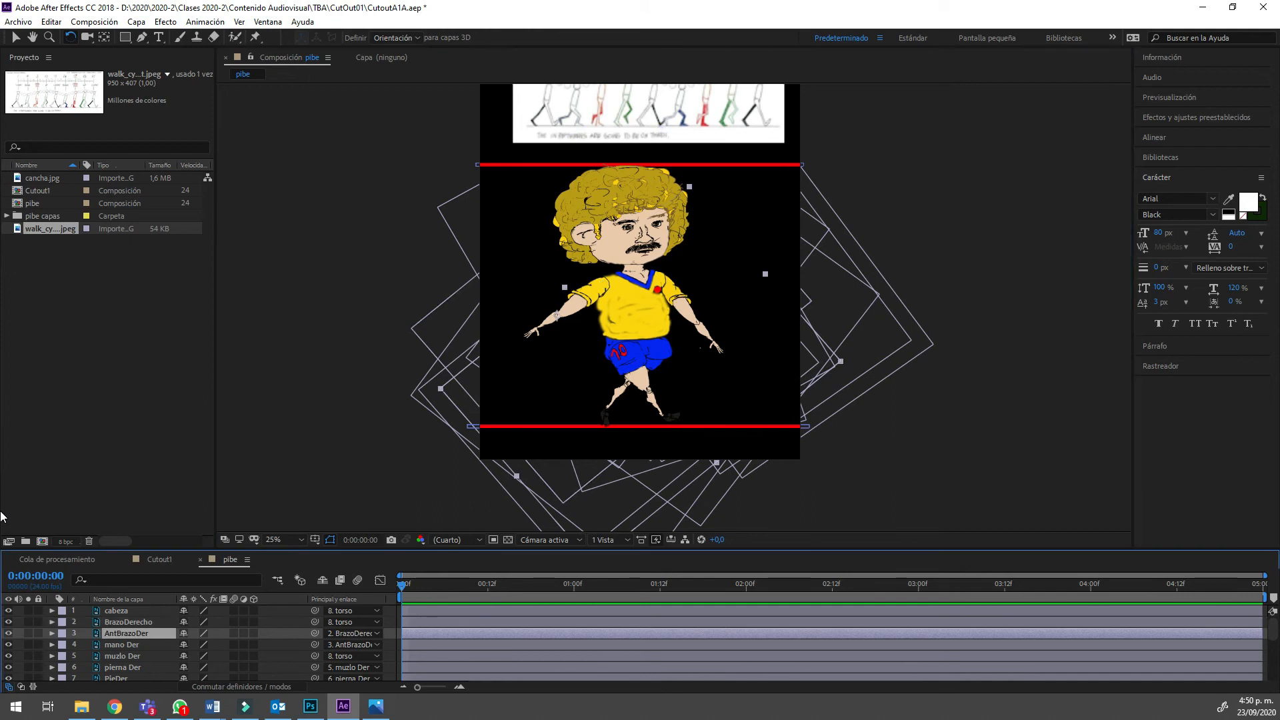
left_click_drag(1, 203, 3, 223)
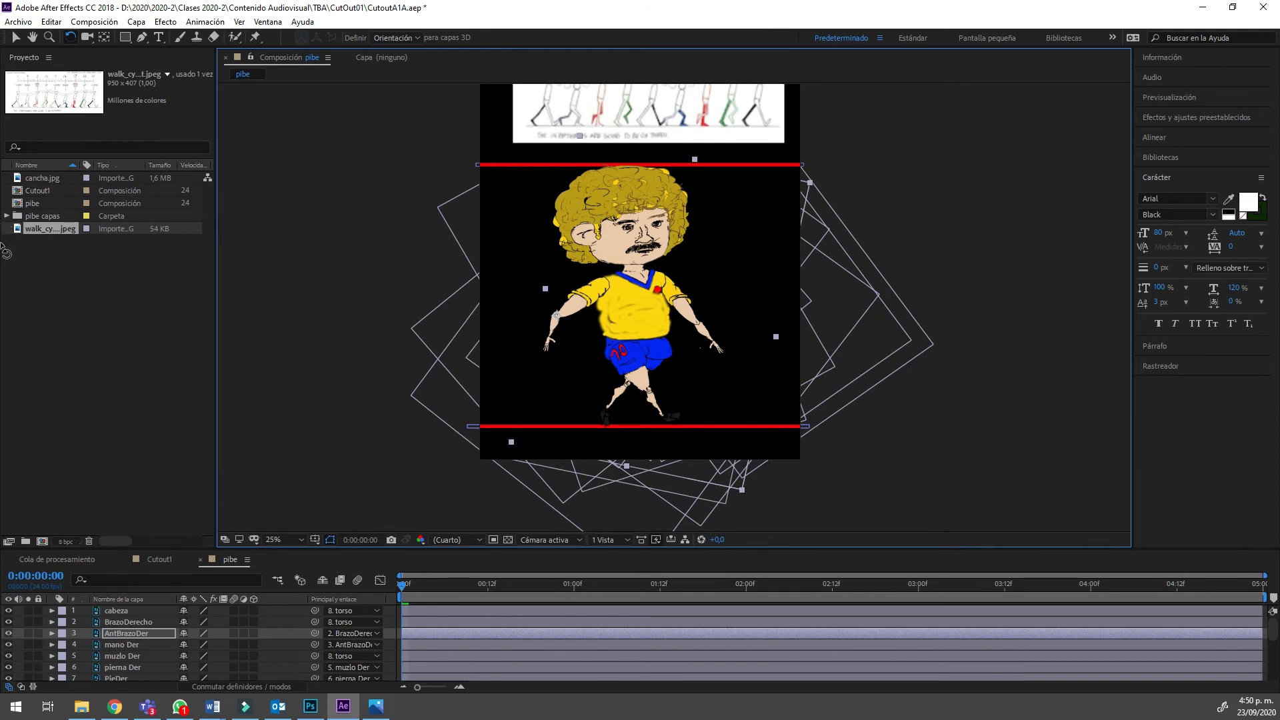
left_click(122, 645)
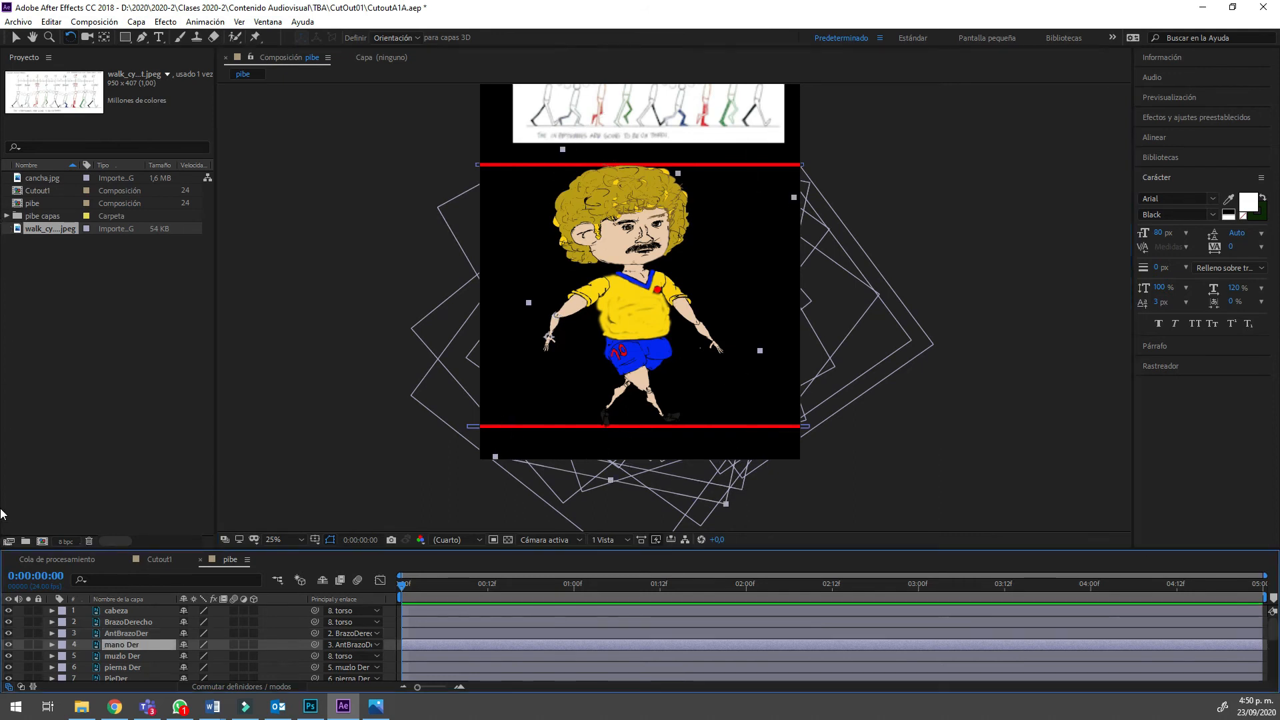
scroll(674, 307, "up", 3)
left_click_drag(547, 321, 790, 187)
left_click_drag(336, 154, 361, 143)
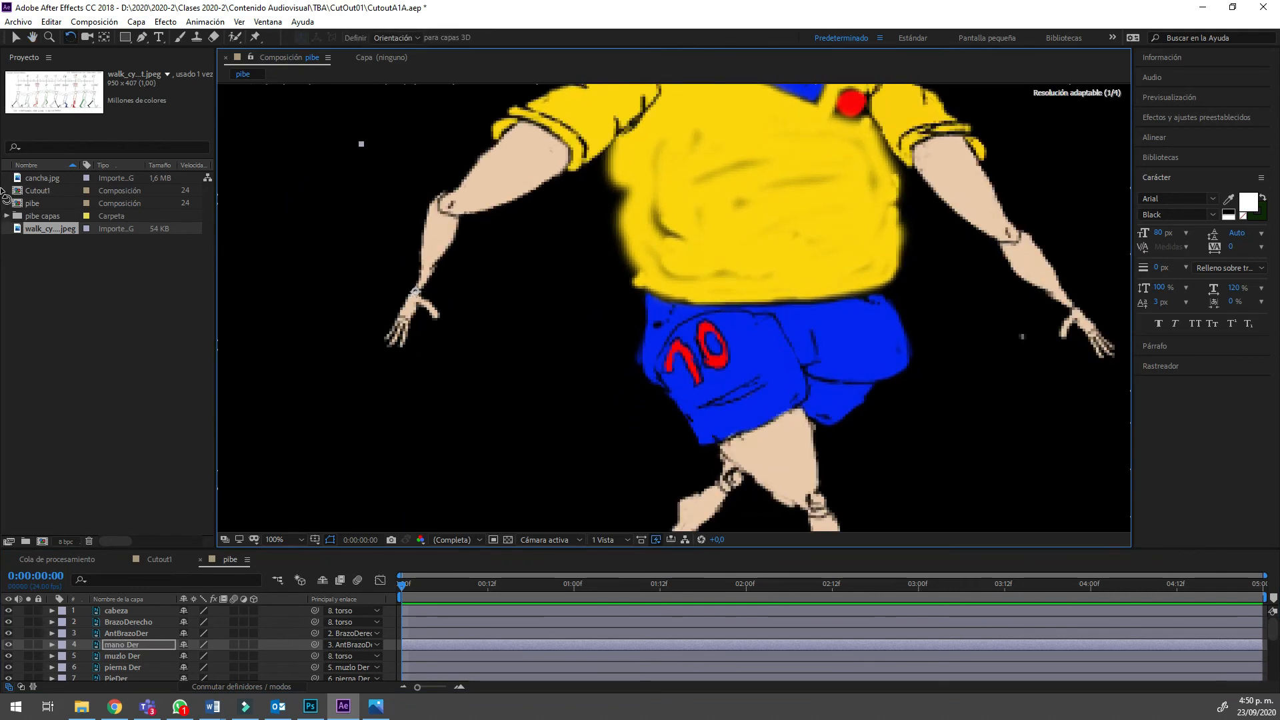
left_click_drag(1, 191, 2, 193)
Rotate the brazoIzquierdo layer around the shoulder so the left arm swings outward and up away from the torso.
left_click_drag(364, 163, 6, 132)
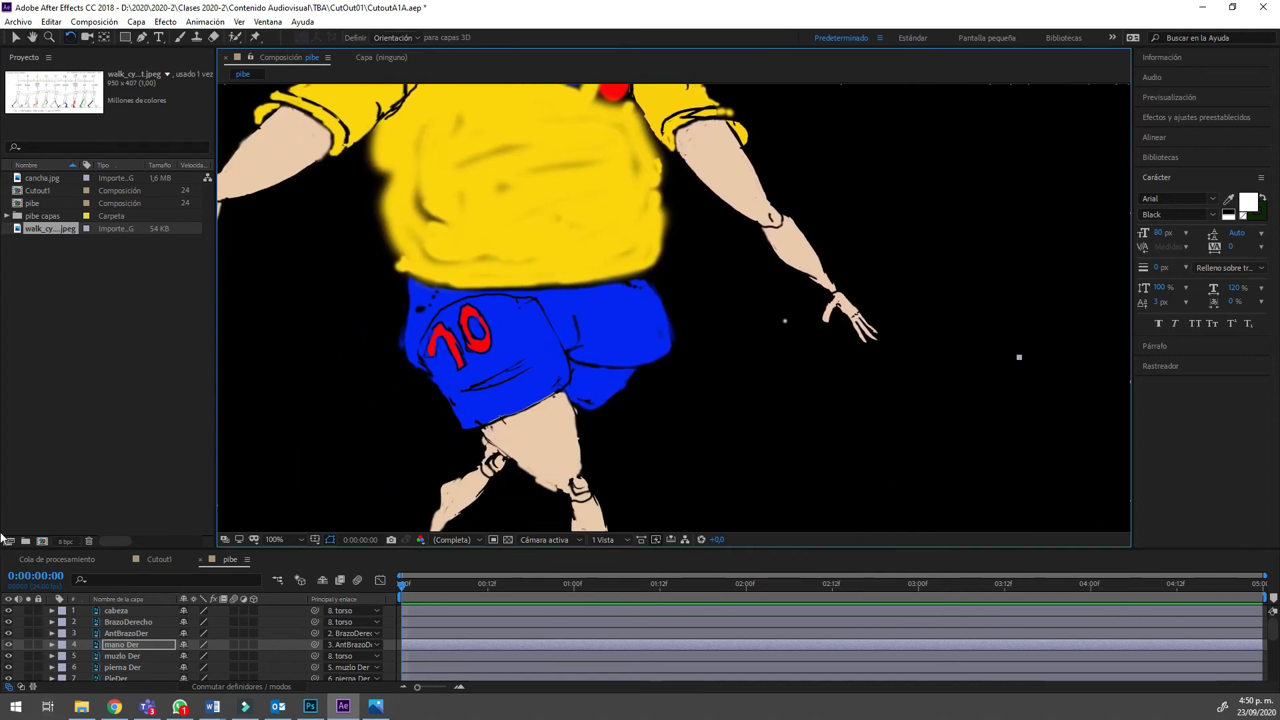
scroll(2, 537, "down", 2)
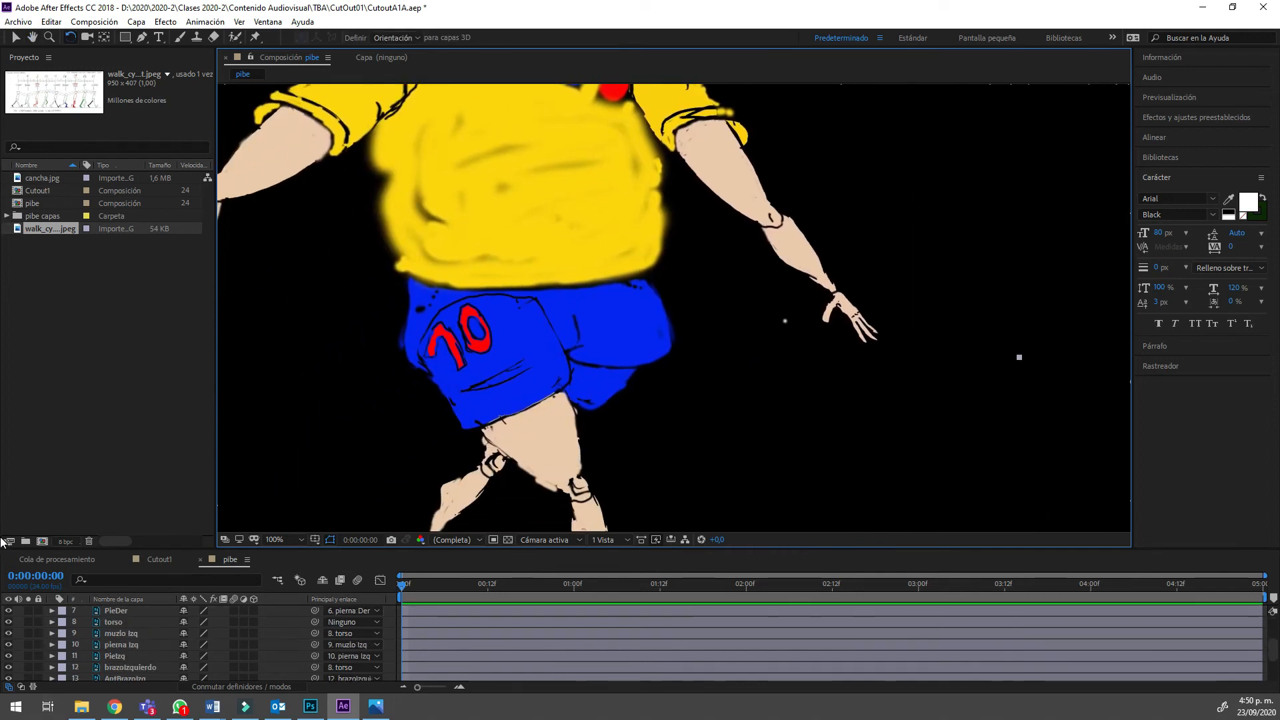
scroll(2, 542, "down", 1)
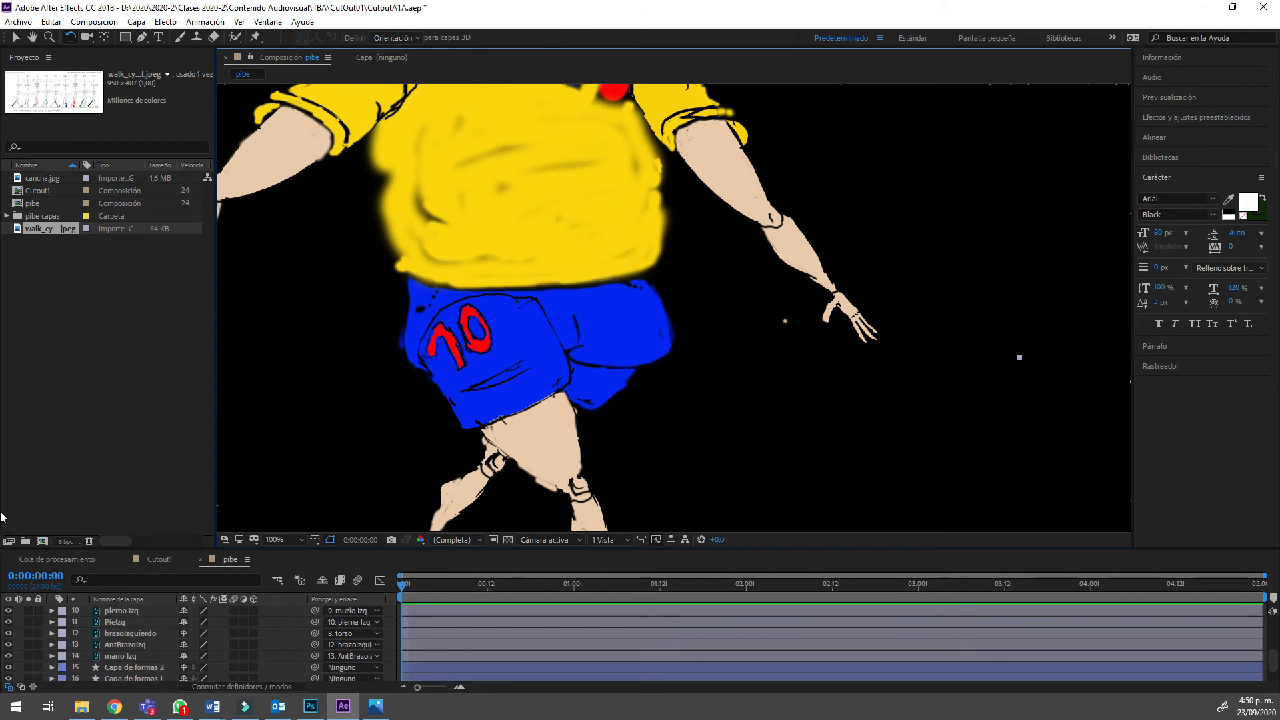
left_click(130, 633)
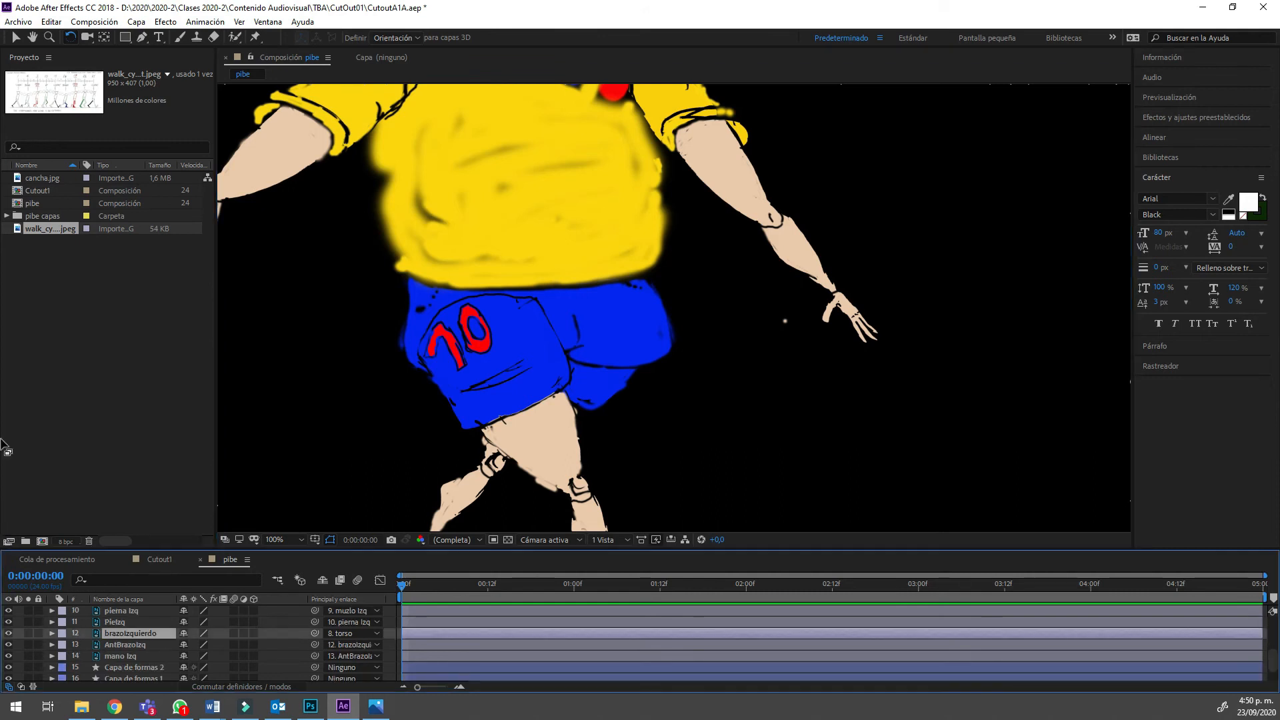
left_click_drag(6, 143, 7, 246)
key("w")
left_click_drag(4, 70, 3, 55)
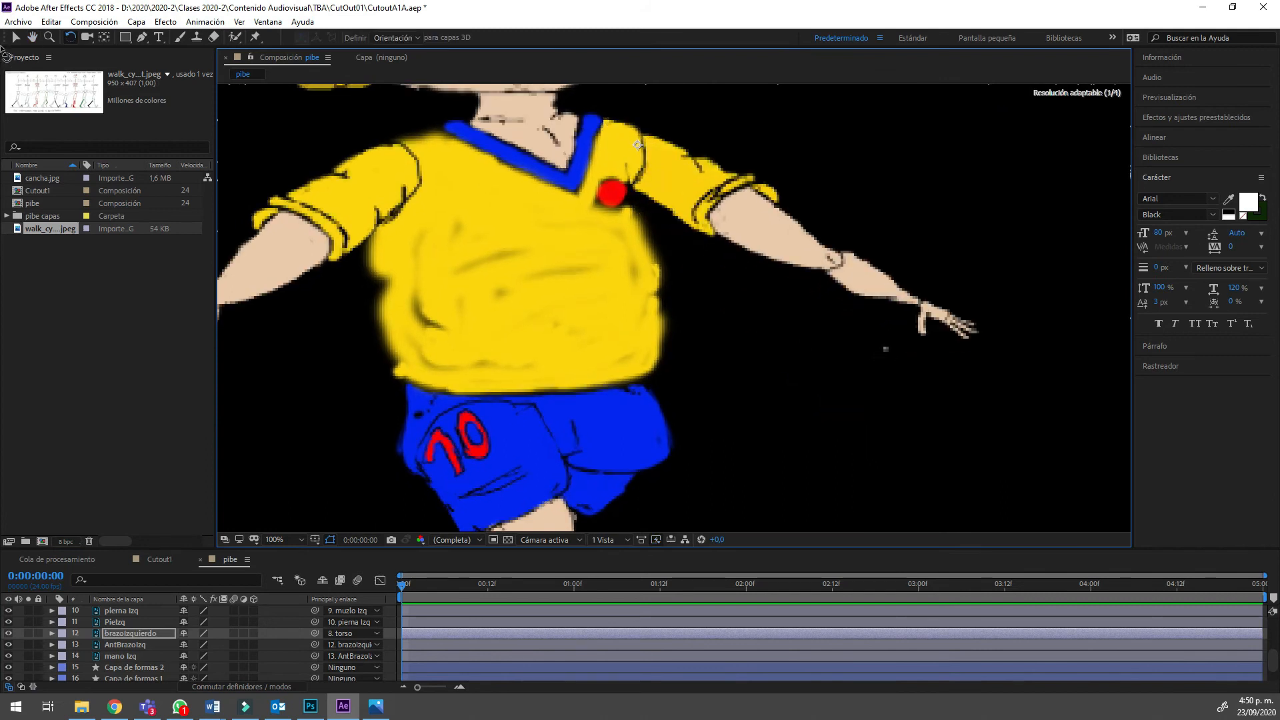
Rotate the AntBrazoIzq layer at the elbow to raise the left forearm, and check the whole pose between the red guide lines.
key("ctrl+Down")
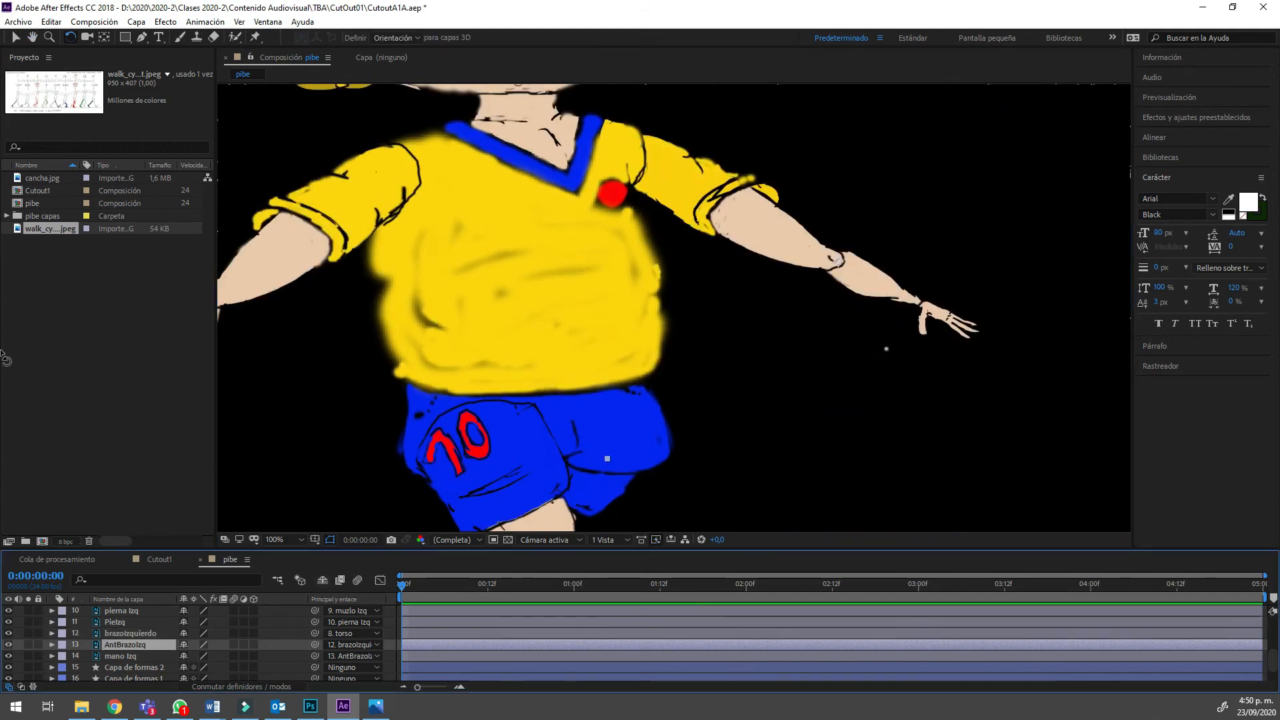
left_click_drag(6, 175, 7, 147)
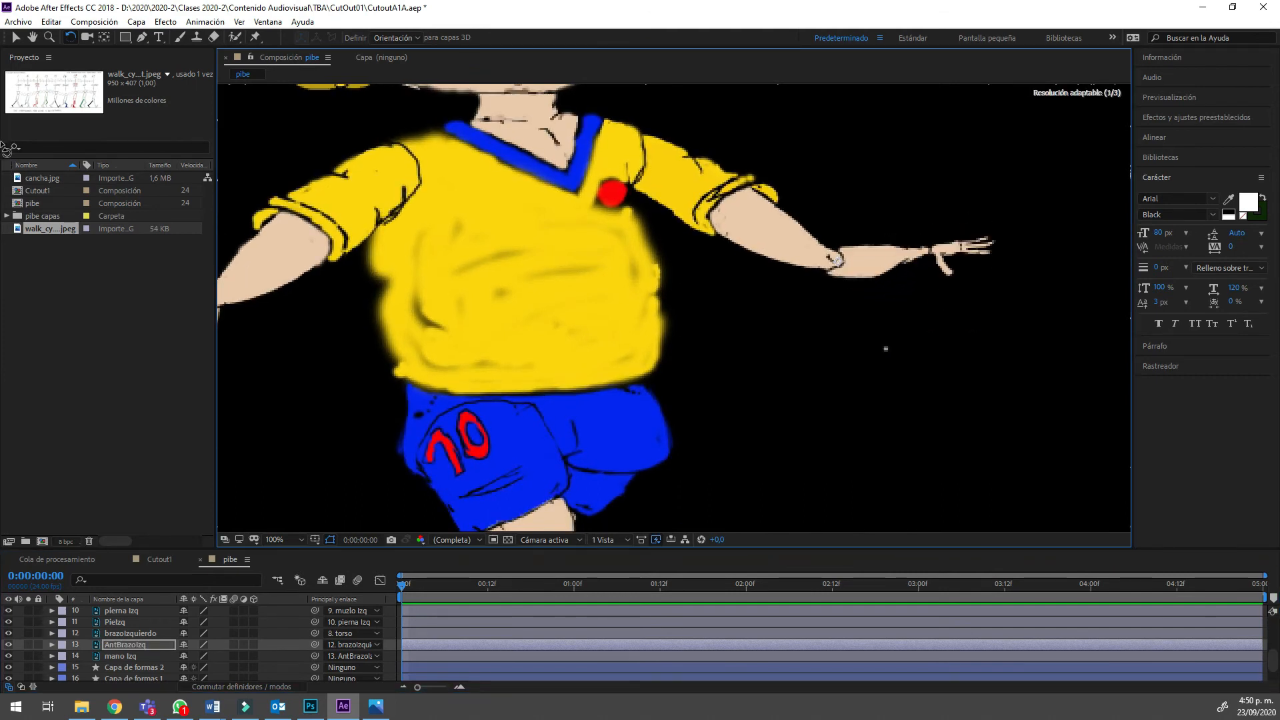
key("comma")
left_click_drag(6, 250, 6, 293)
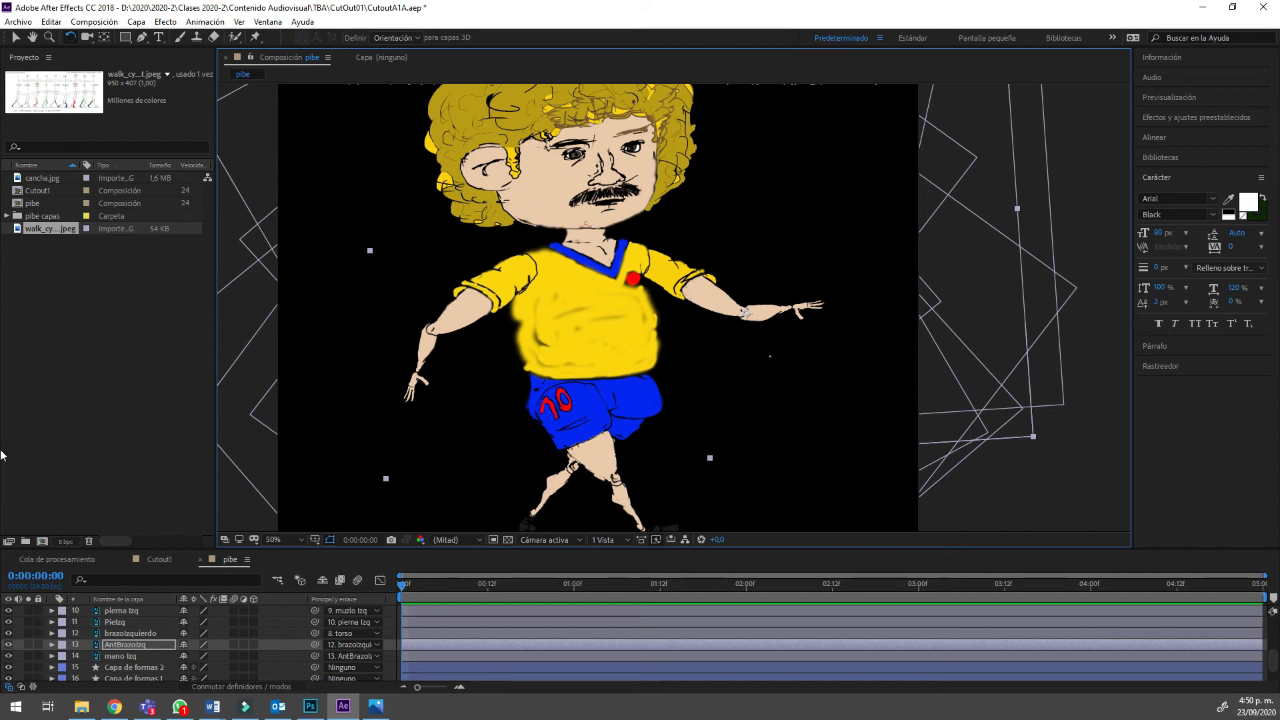
scroll(674, 286, "down", 2)
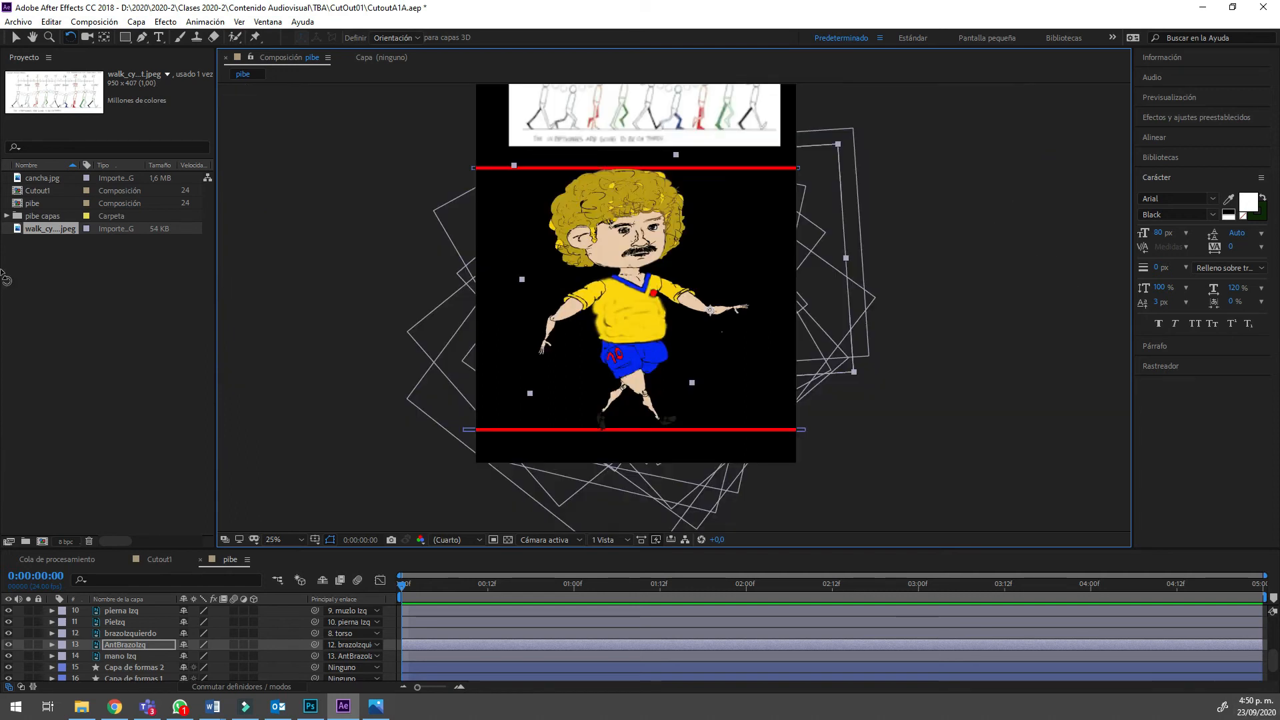
left_click_drag(674, 270, 698, 300)
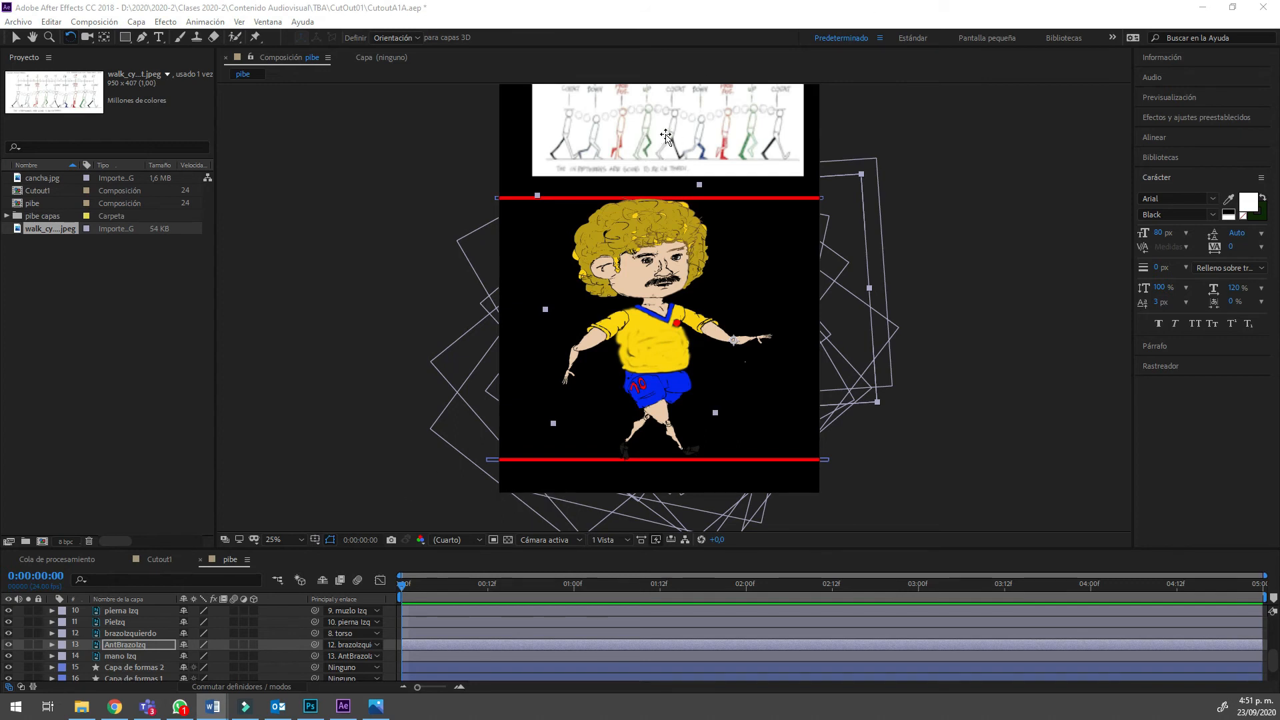
left_click(892, 15)
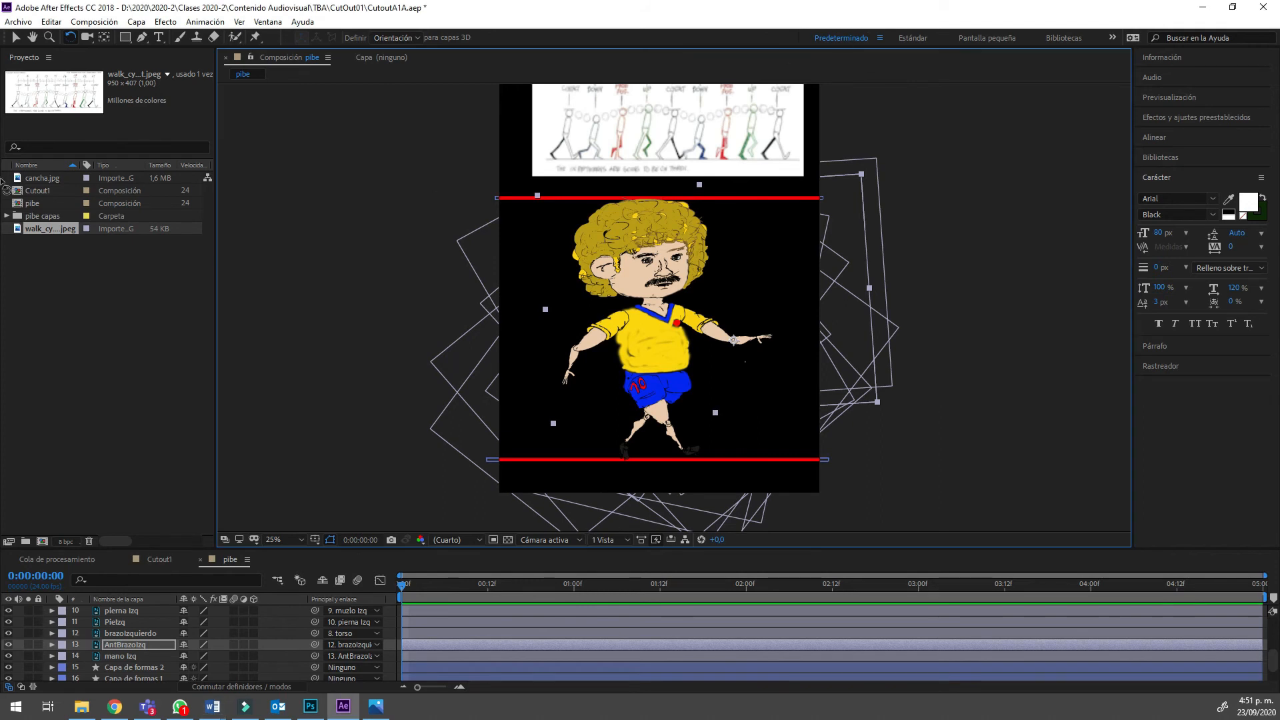
Expand the torso layer's transform properties and enable Position keyframing at 0:00:00:00.
key("period")
left_click_drag(6, 234, 6, 131)
key("w")
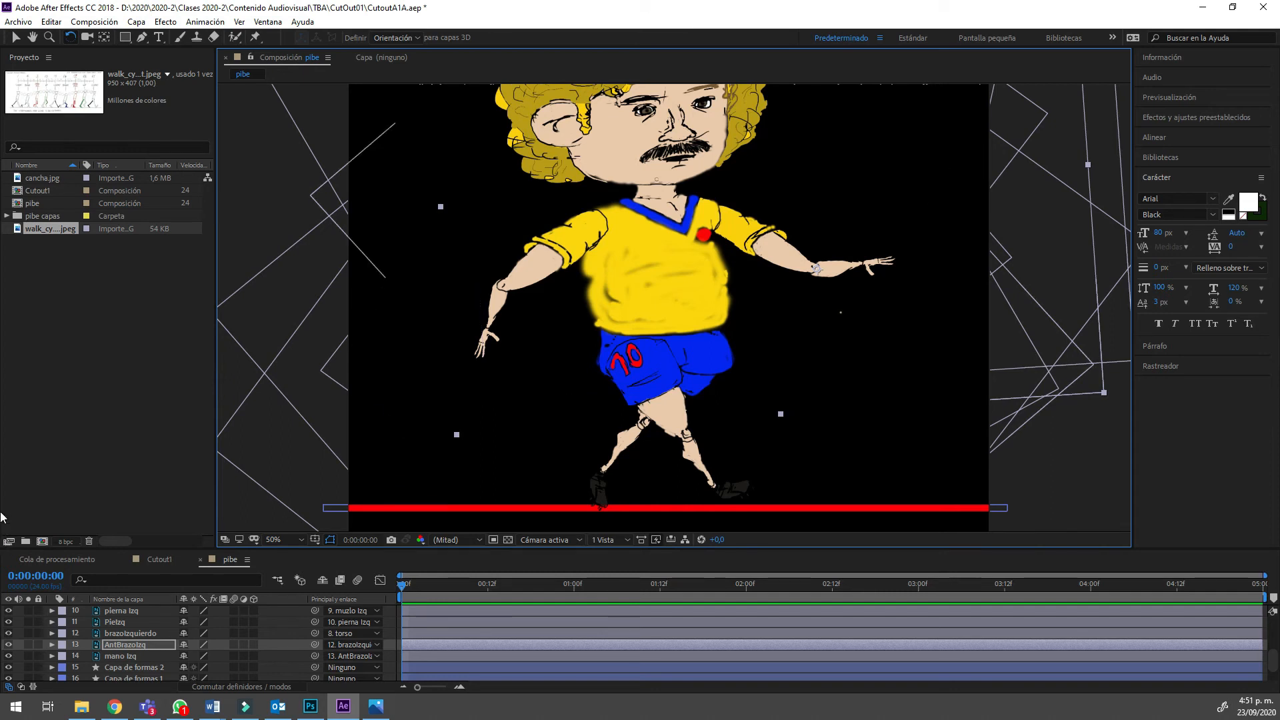
scroll(1, 525, "down", 1)
scroll(1, 531, "up", 3)
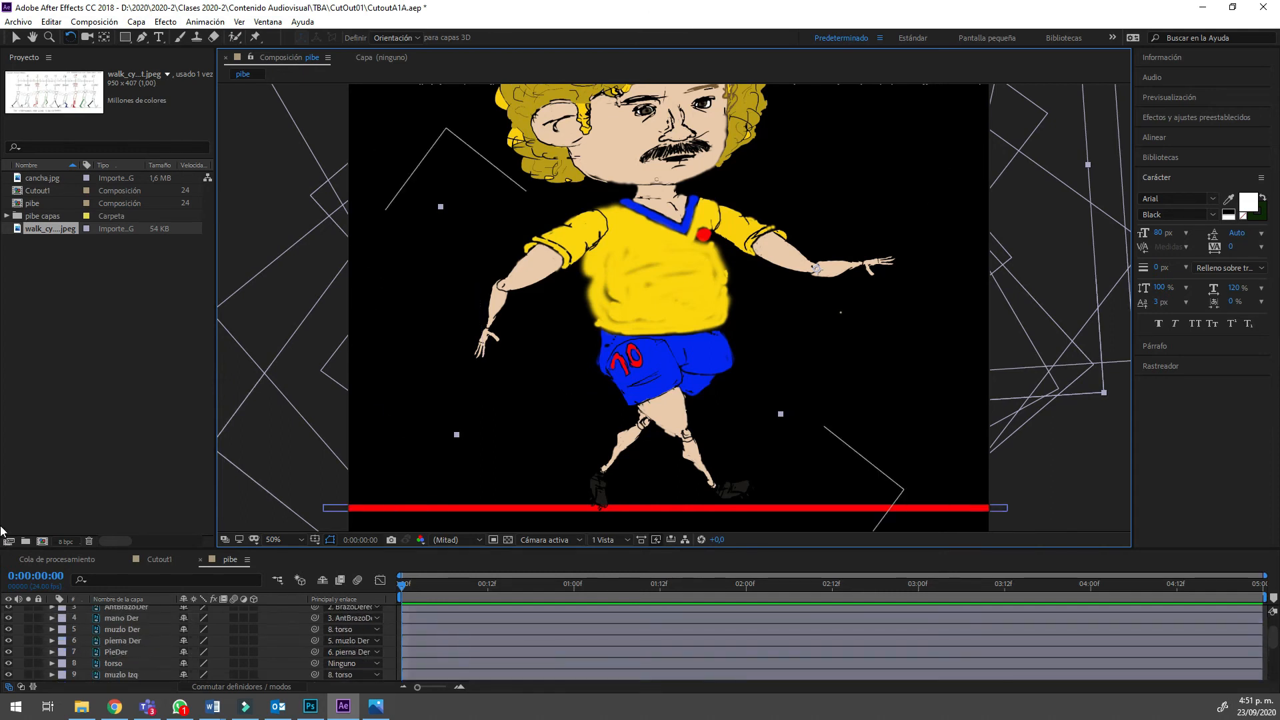
scroll(121, 629, "down", 1)
left_click(121, 630)
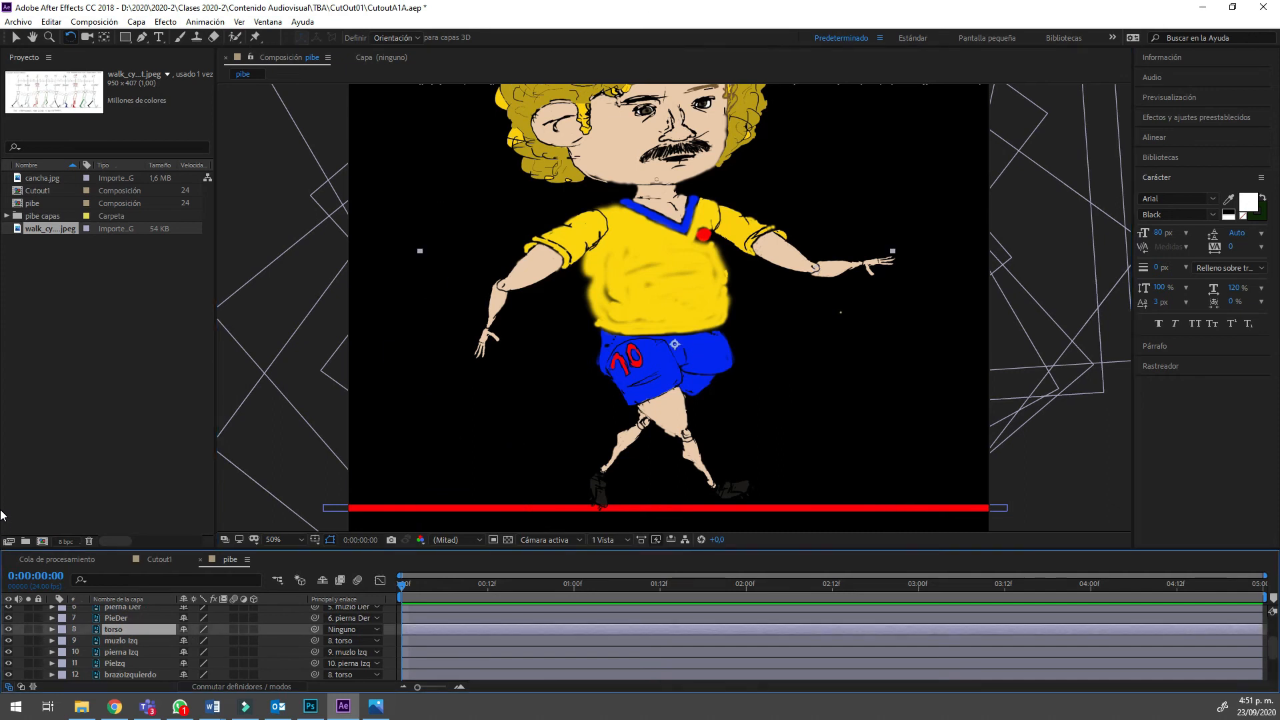
key("ctrl+Right")
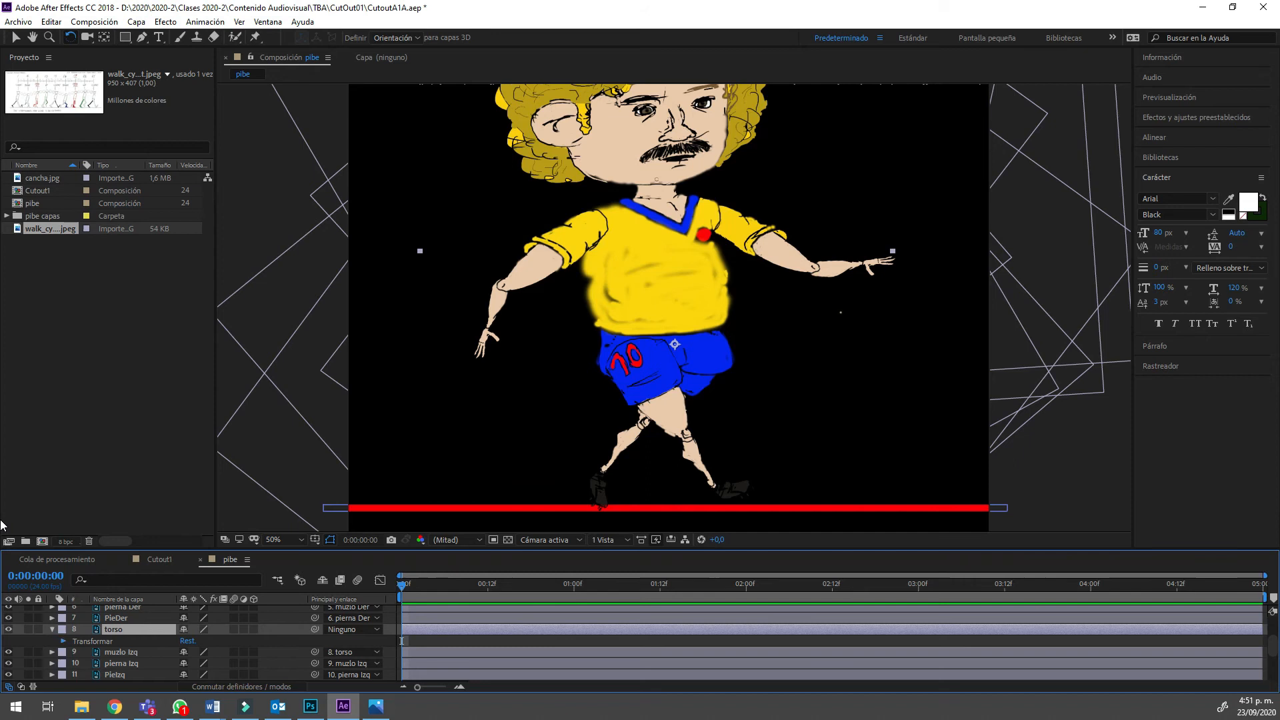
key("ctrl+Right")
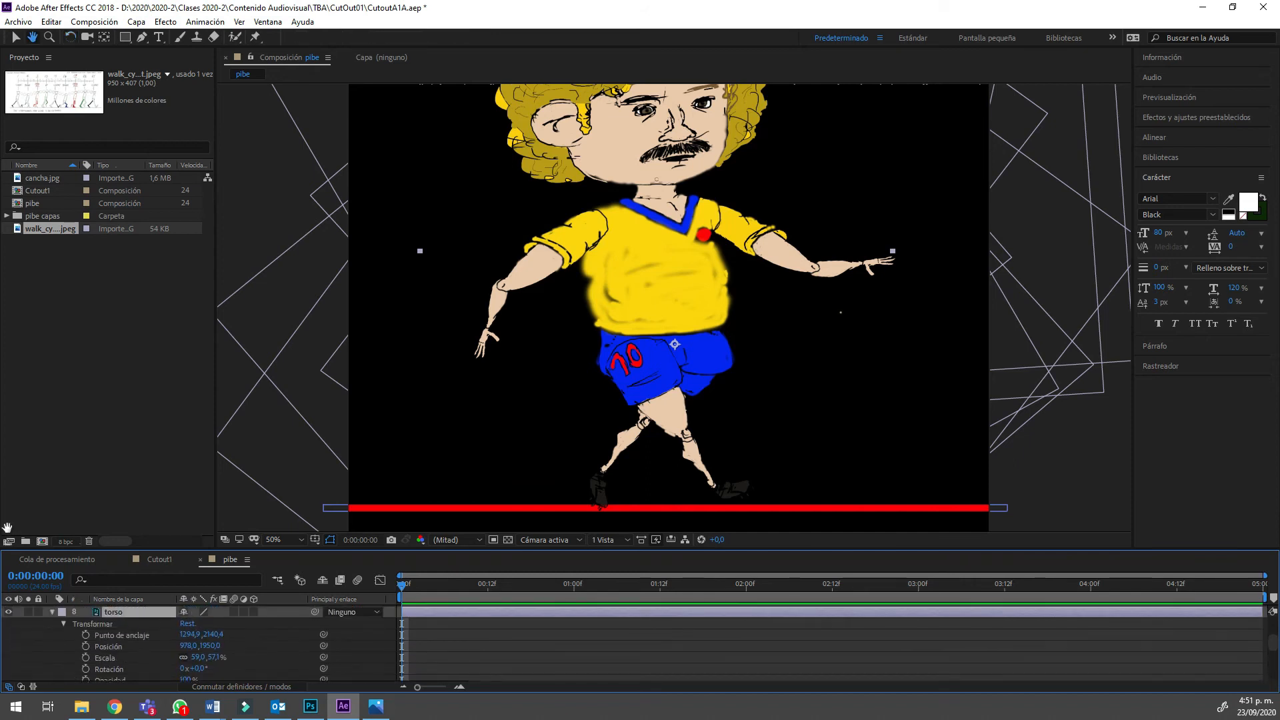
left_click(109, 641)
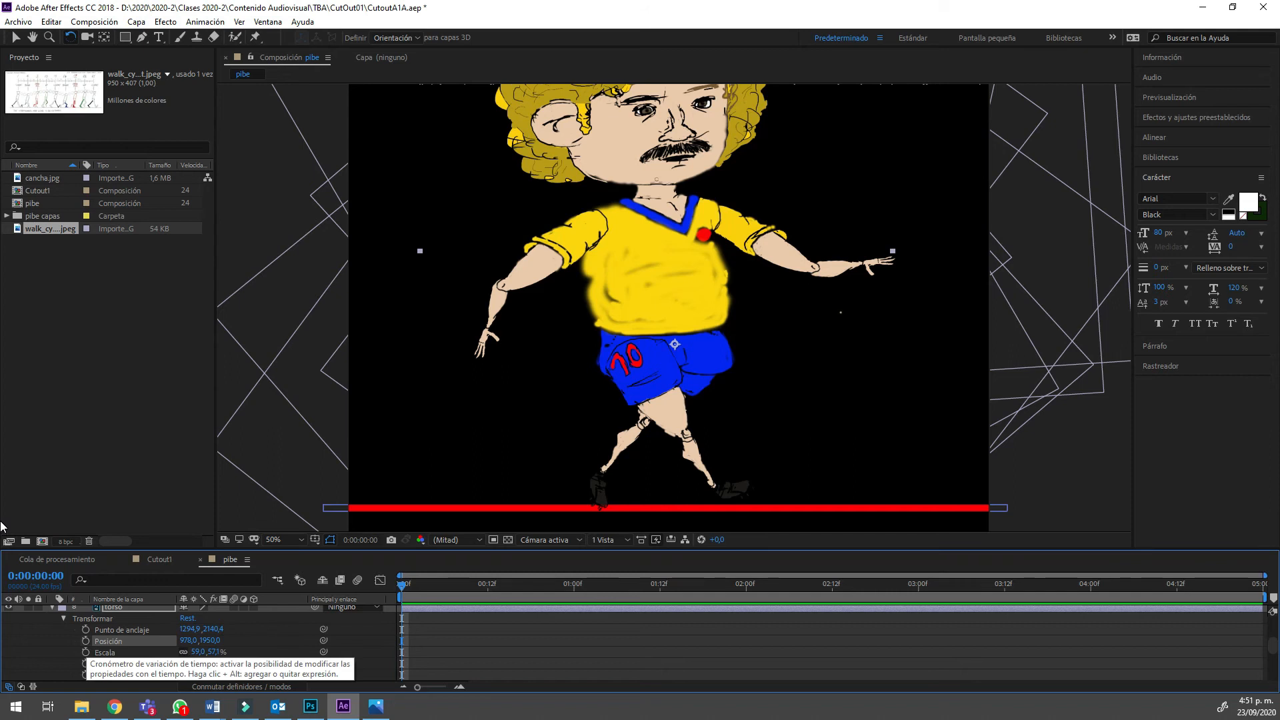
left_click(86, 640)
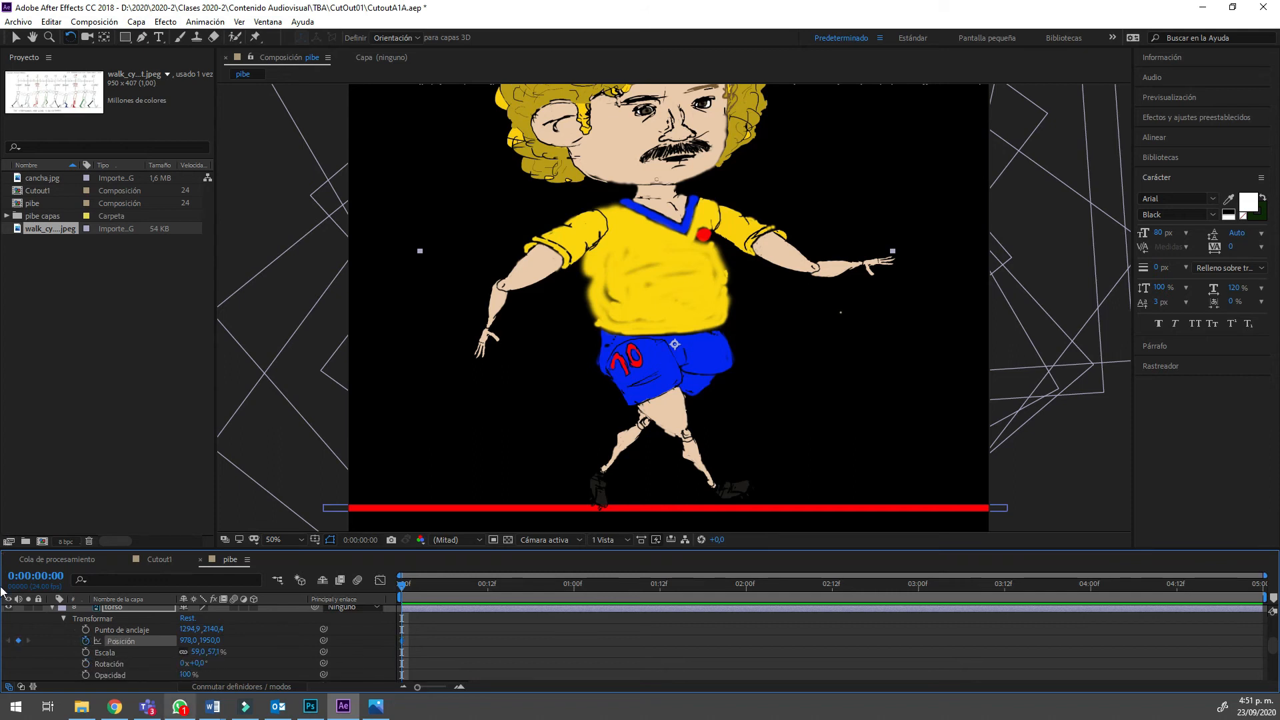
Switch to Photos to examine the walk cycle reference's frame timing, and return to After Effects.
mouse_move(180, 707)
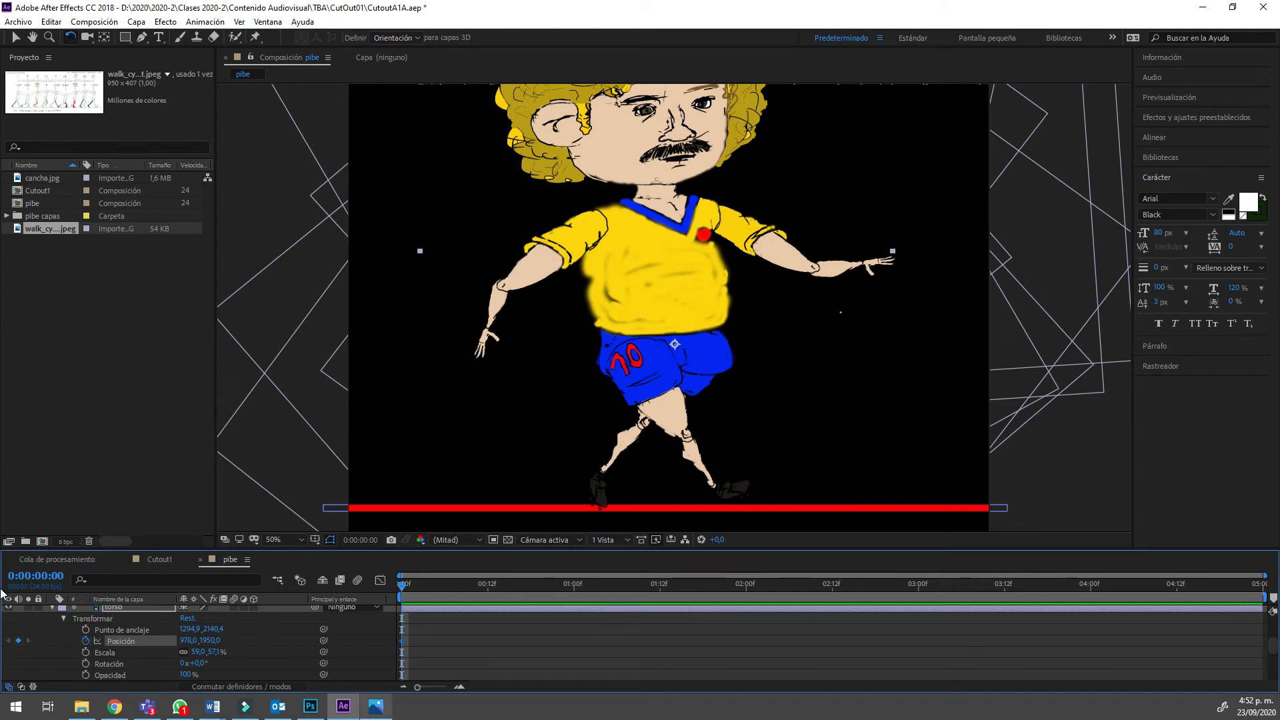
left_click(376, 706)
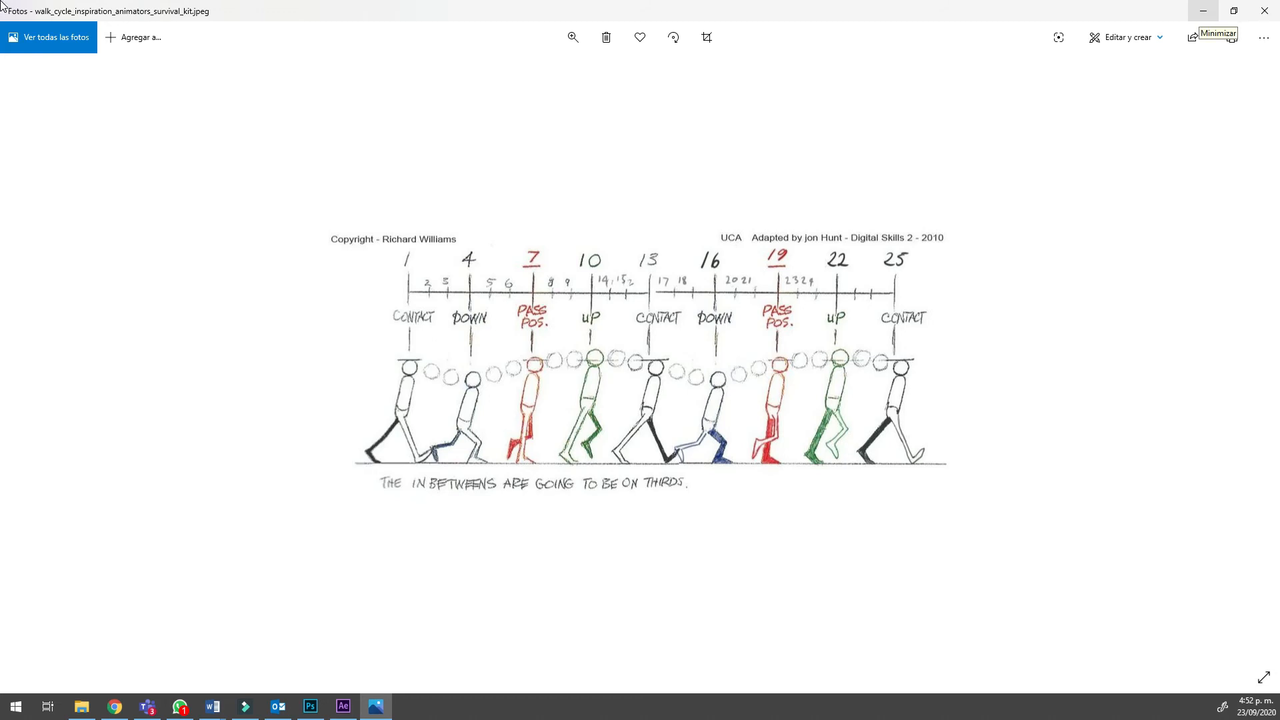
left_click(1204, 11)
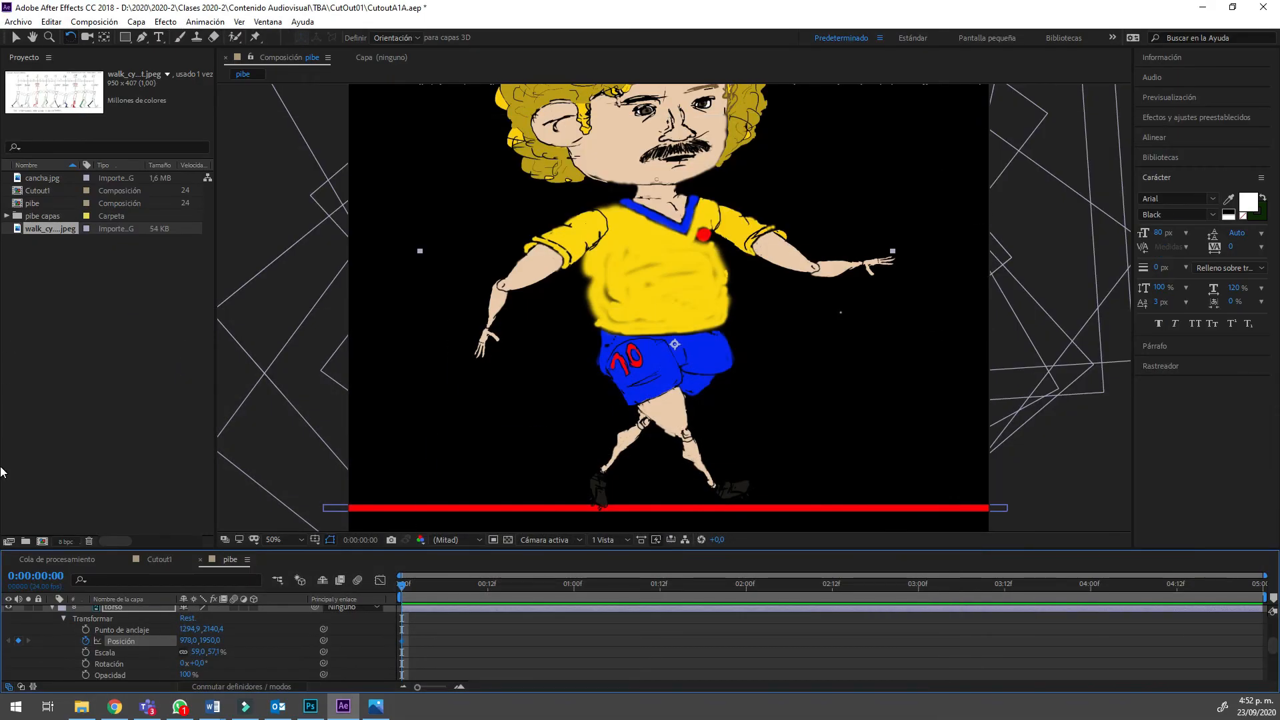
Return the playhead to 0:00:00:00, expand the muzlo Der layer's transform properties and save the project.
key("space")
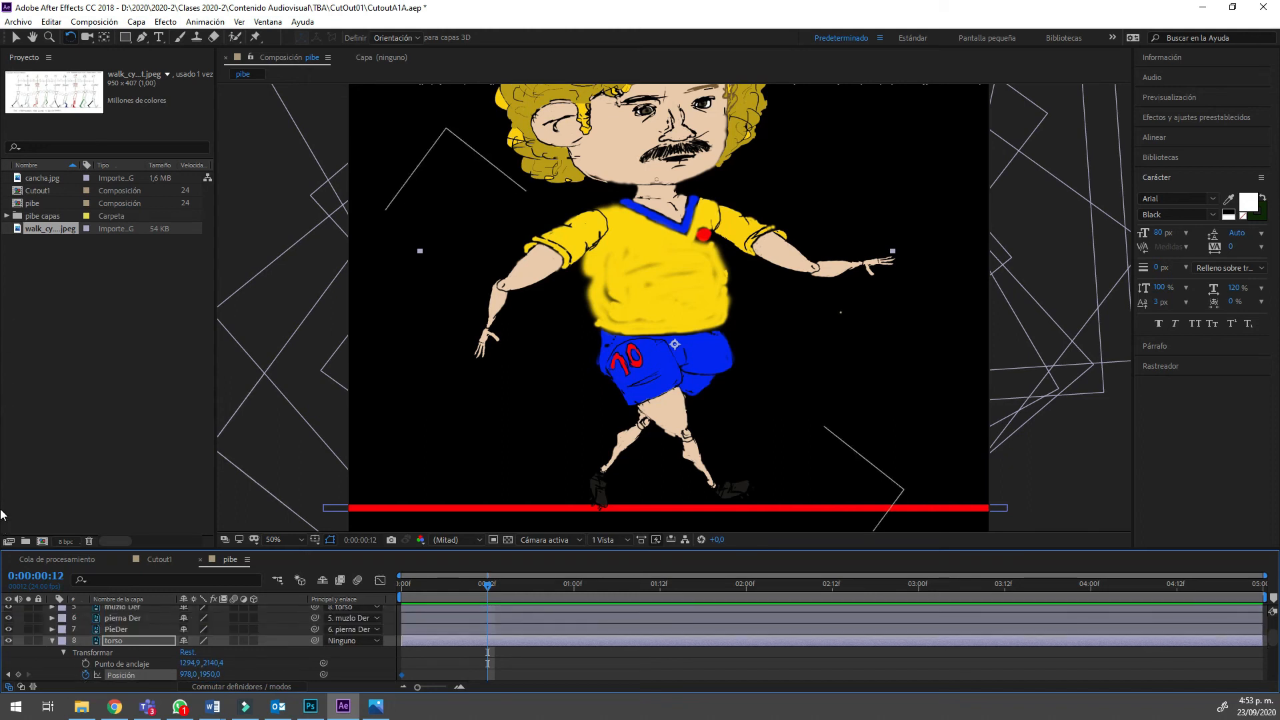
scroll(201, 644, "up", 1)
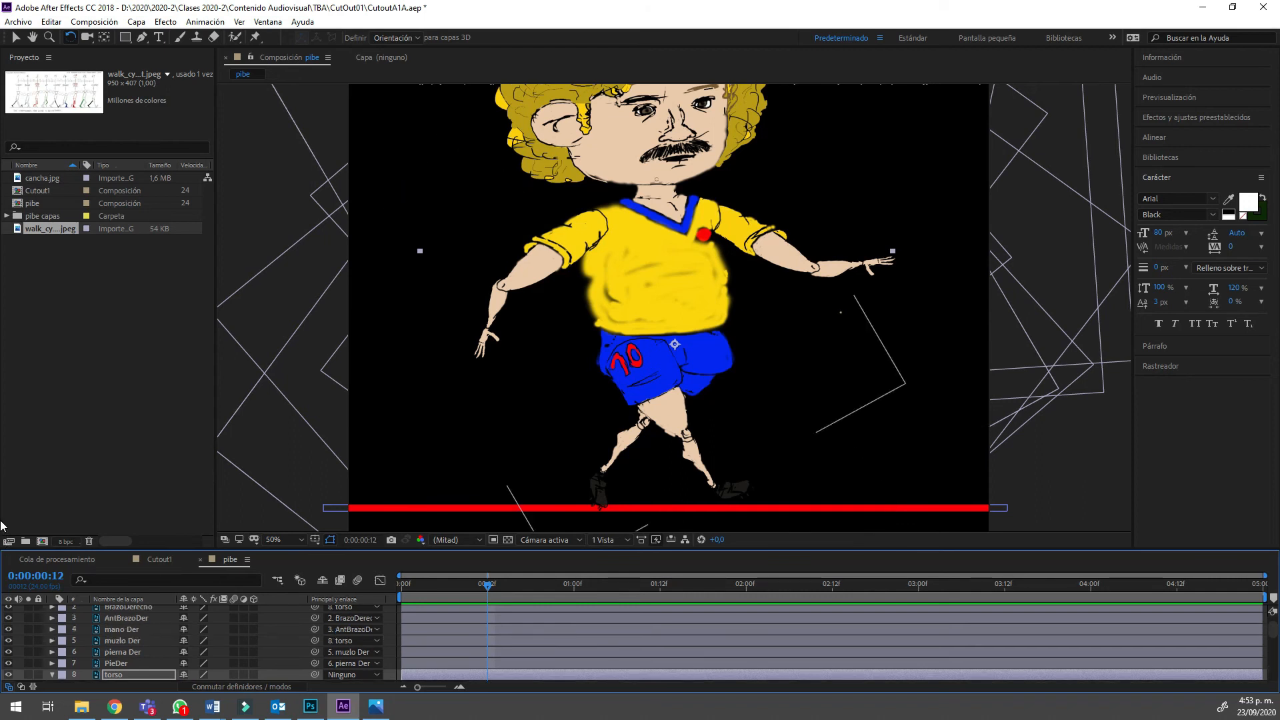
left_click(52, 641)
scroll(53, 637, "down", 1)
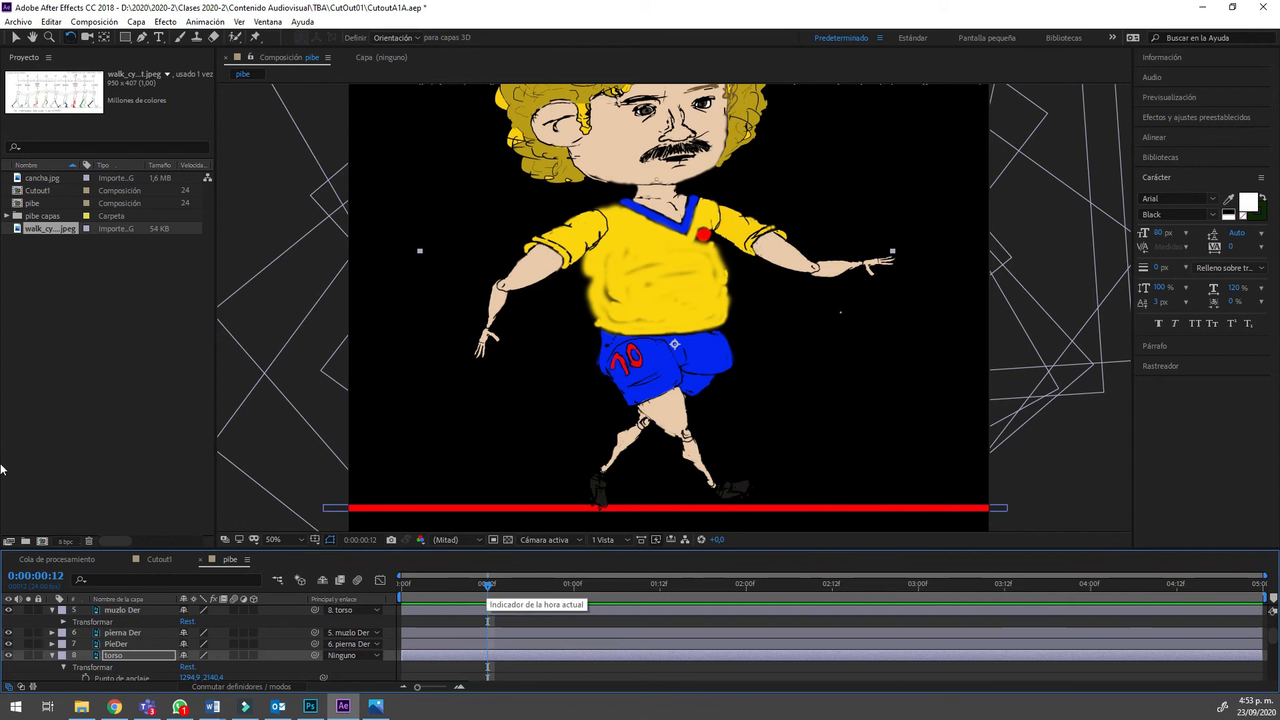
key("Home")
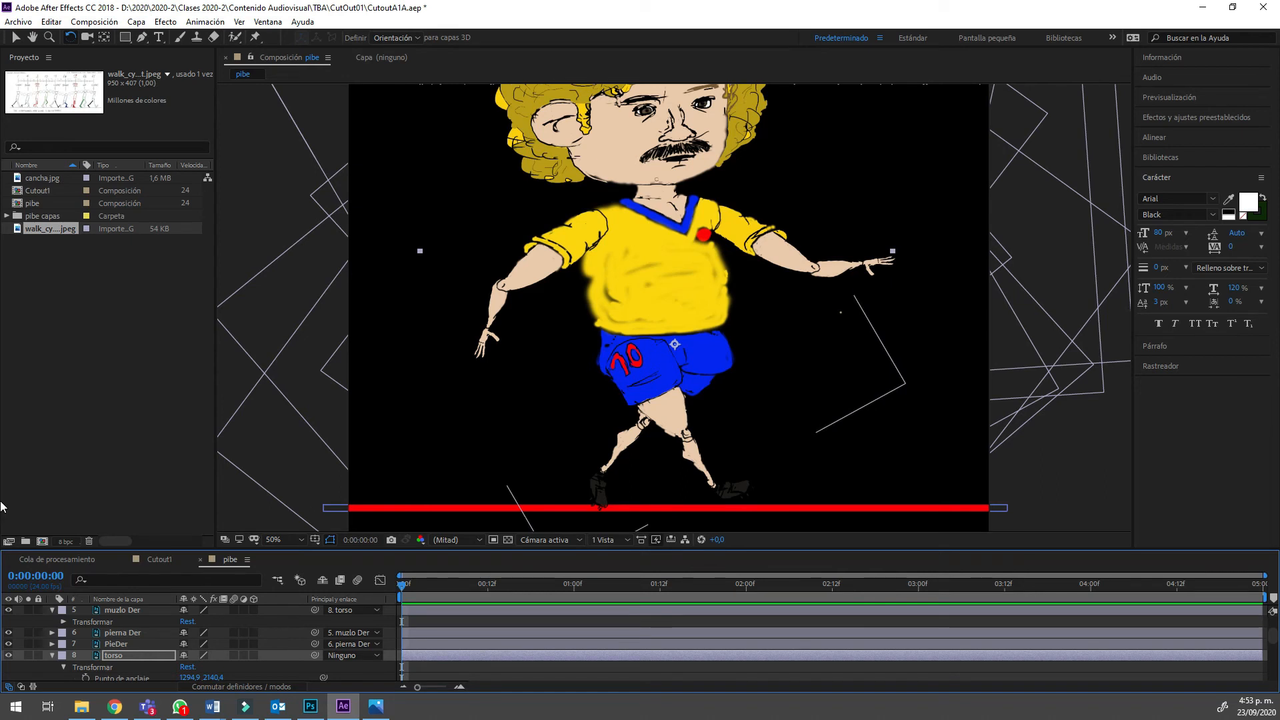
left_click(64, 621)
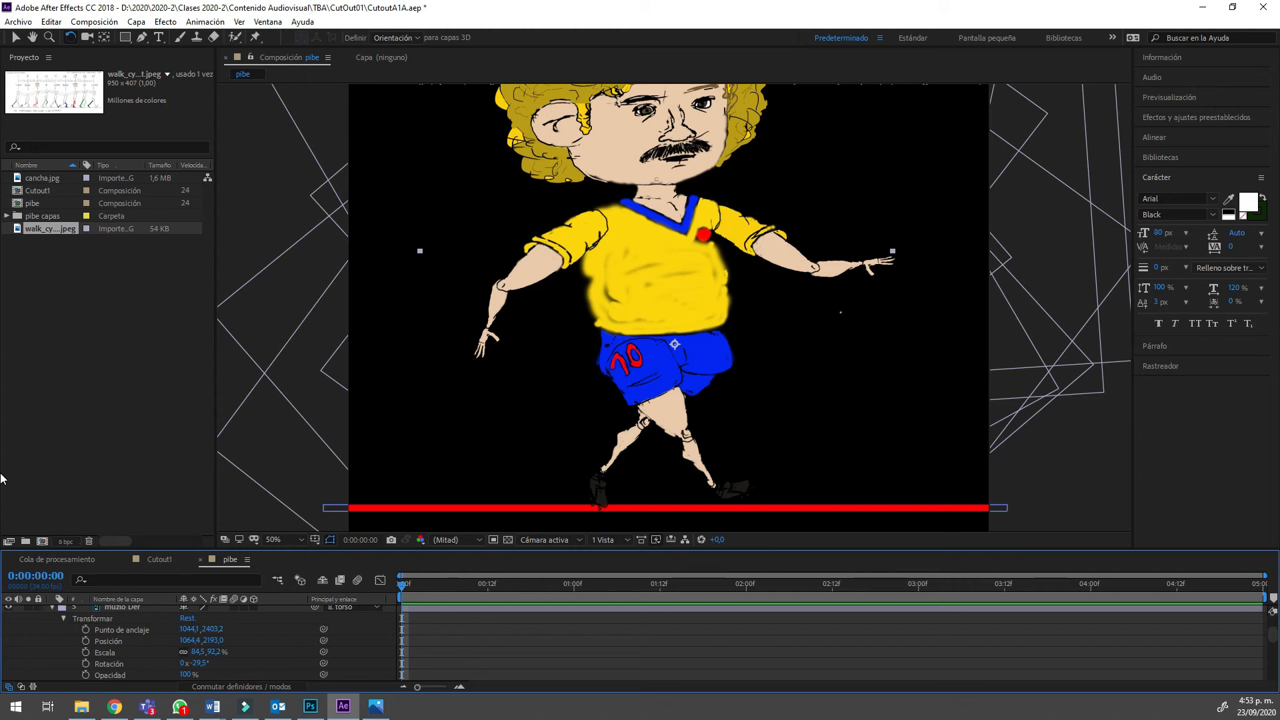
left_click(6, 21)
left_click(5, 144)
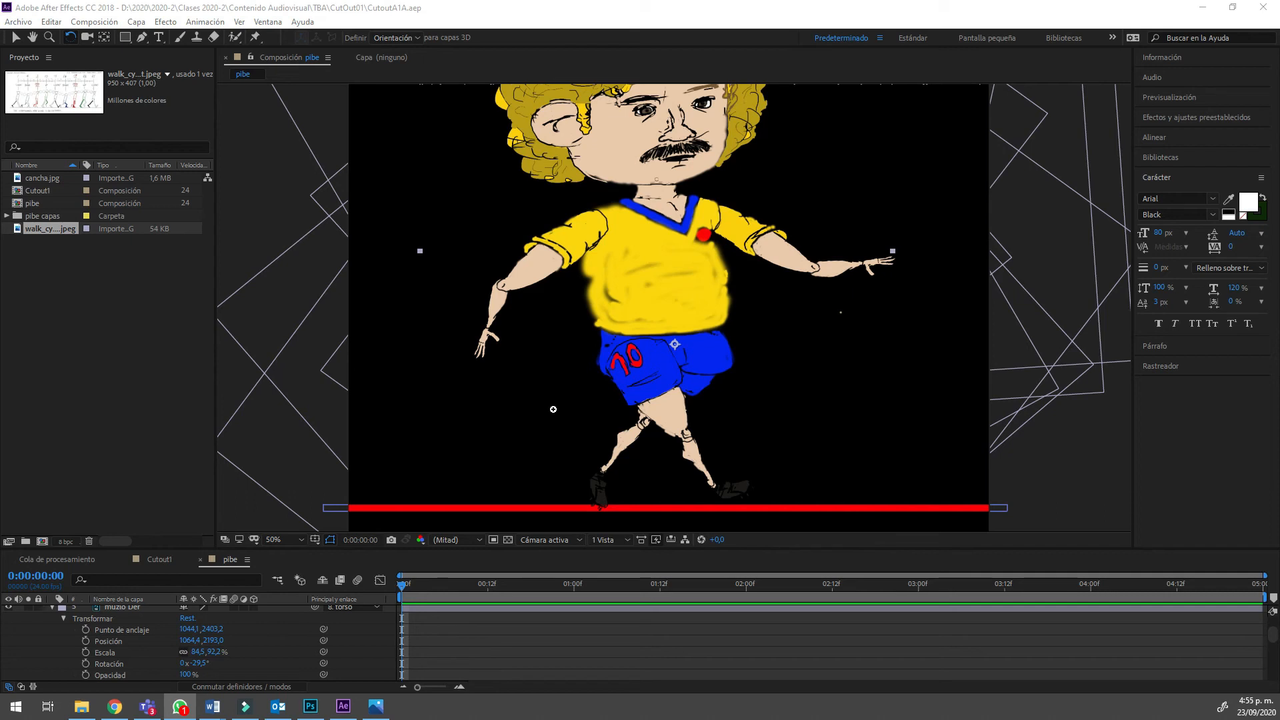
Switch to Photos to review the walk cycle poses again, and return to After Effects.
key("alt+Tab")
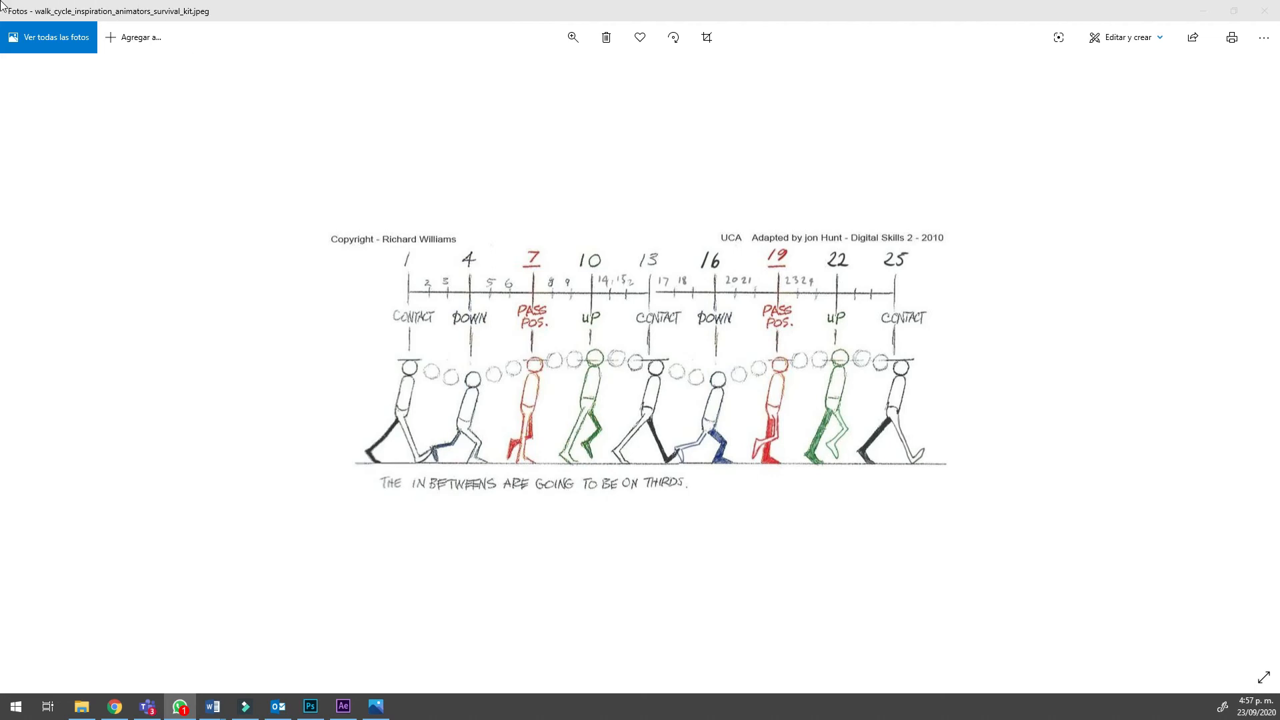
key("alt+Tab")
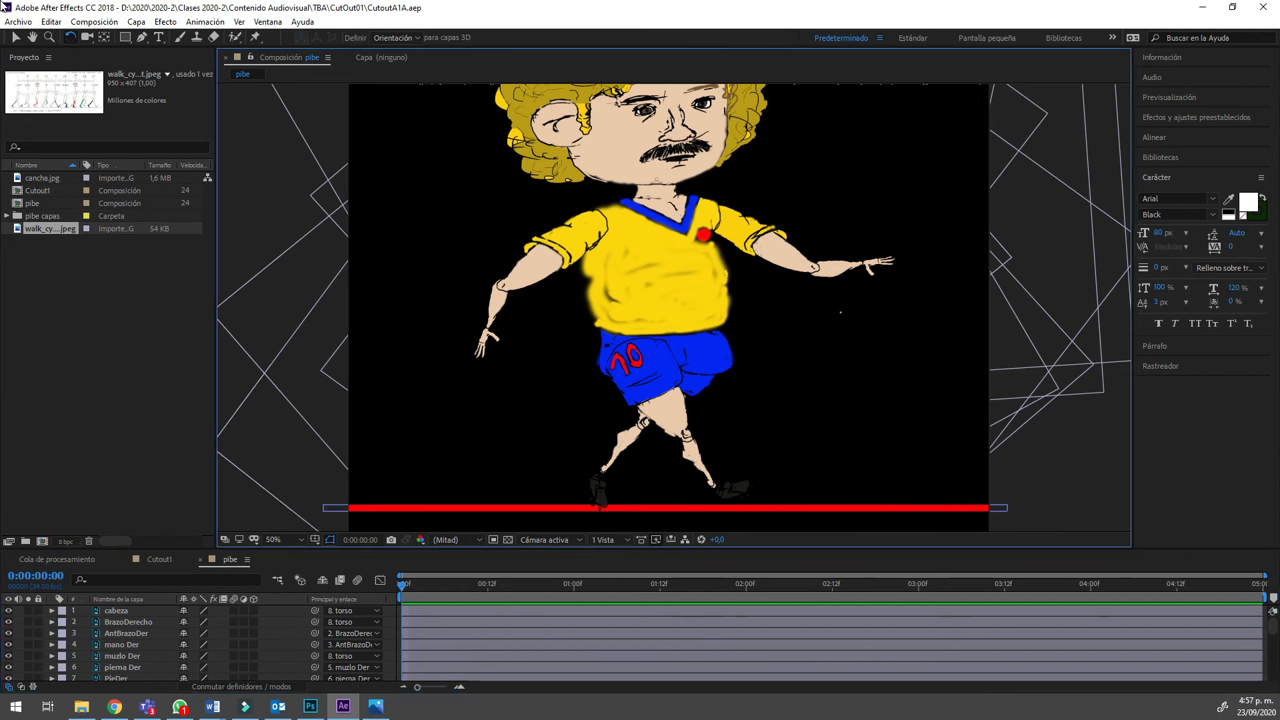
Reveal every layer's Position and enable its keyframing at 0:00:00:00 for cabeza, BrazoDerecho, AntBrazoDer and mano Der.
key("v")
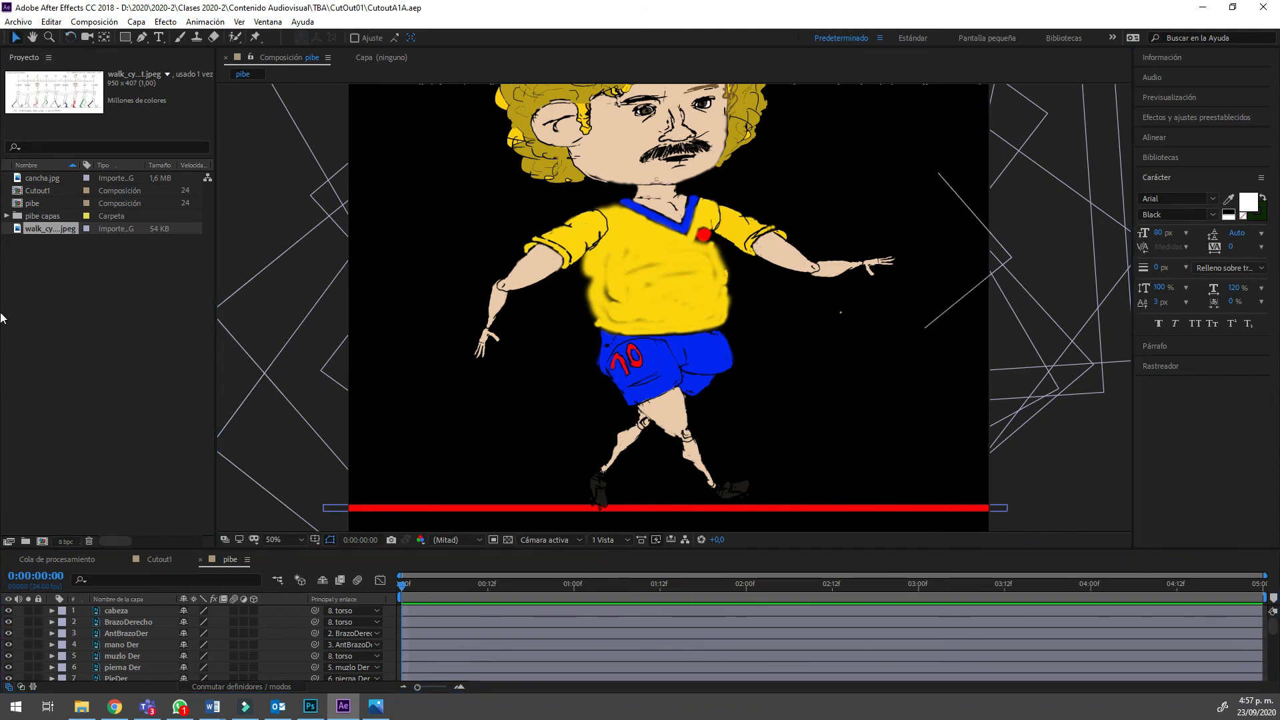
key("p")
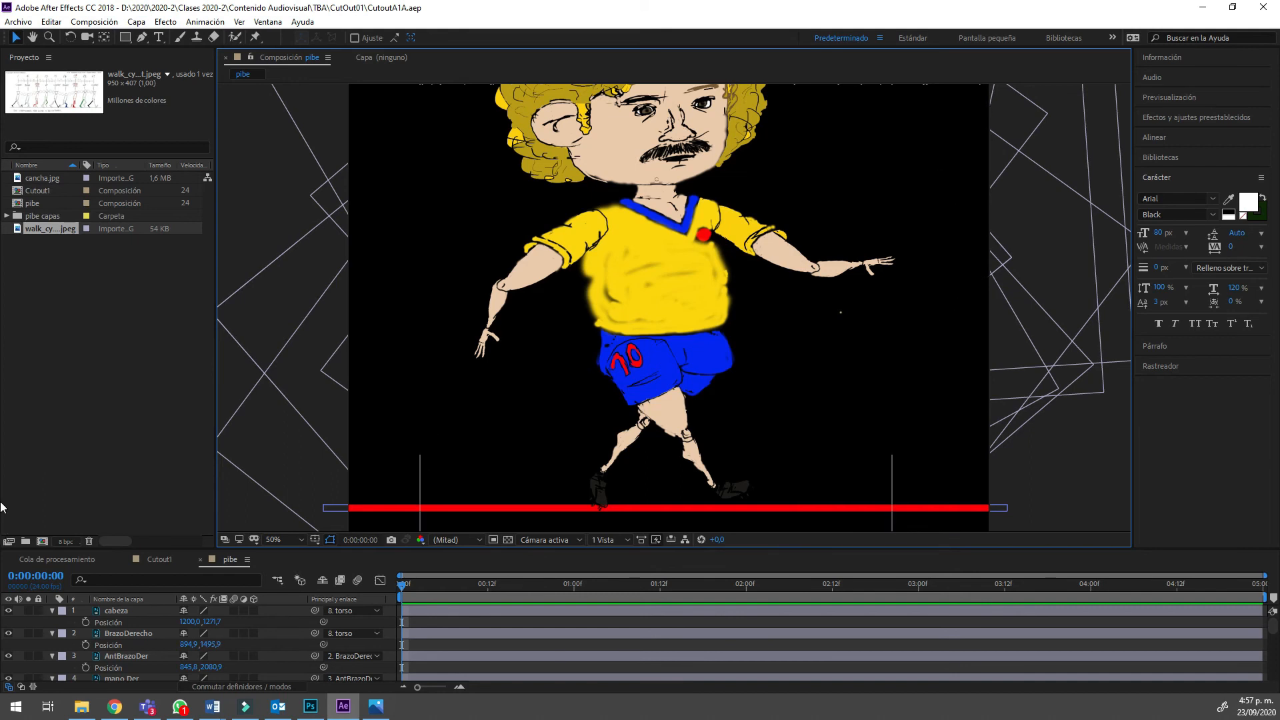
left_click(85, 622)
left_click(85, 645)
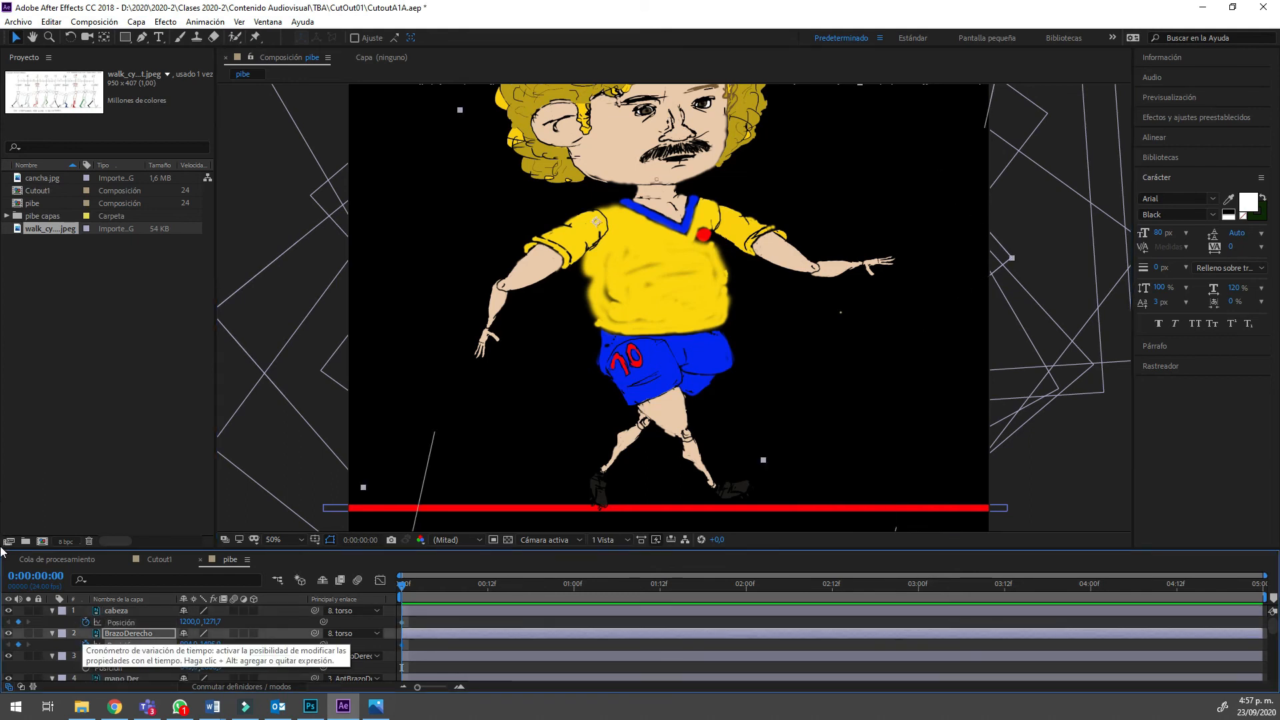
left_click(86, 668)
scroll(2, 544, "down", 3)
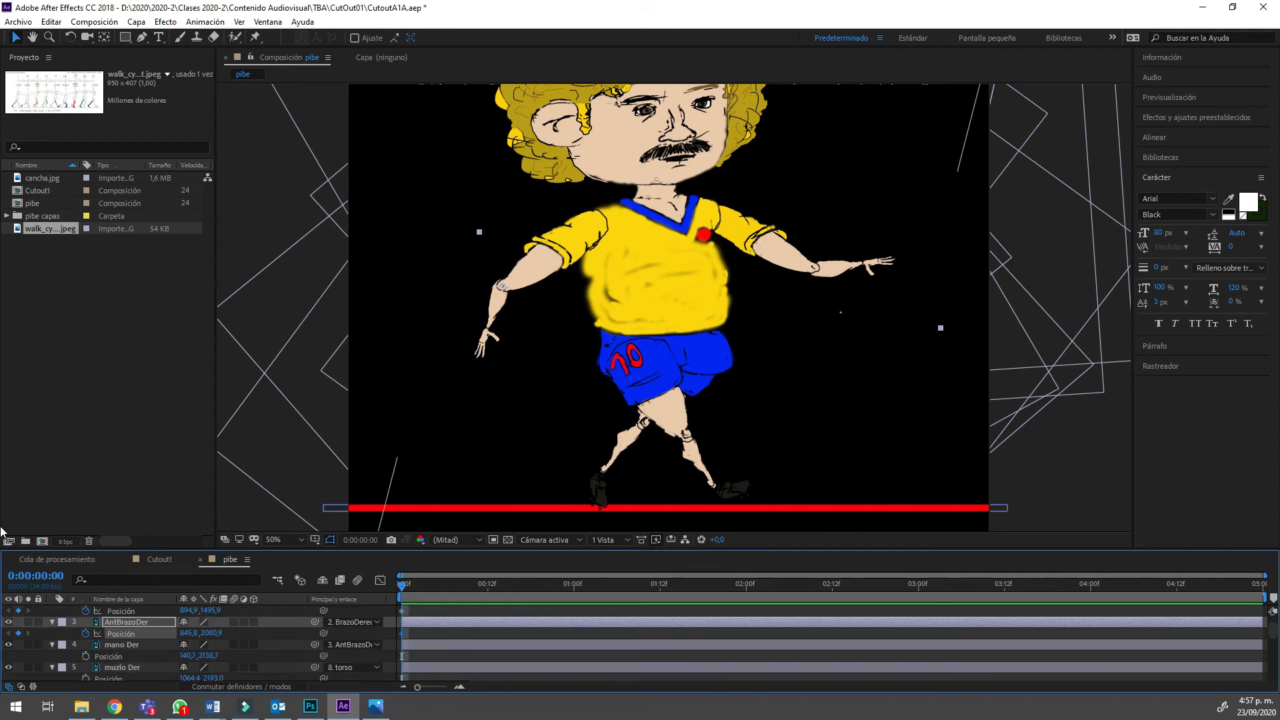
left_click(86, 656)
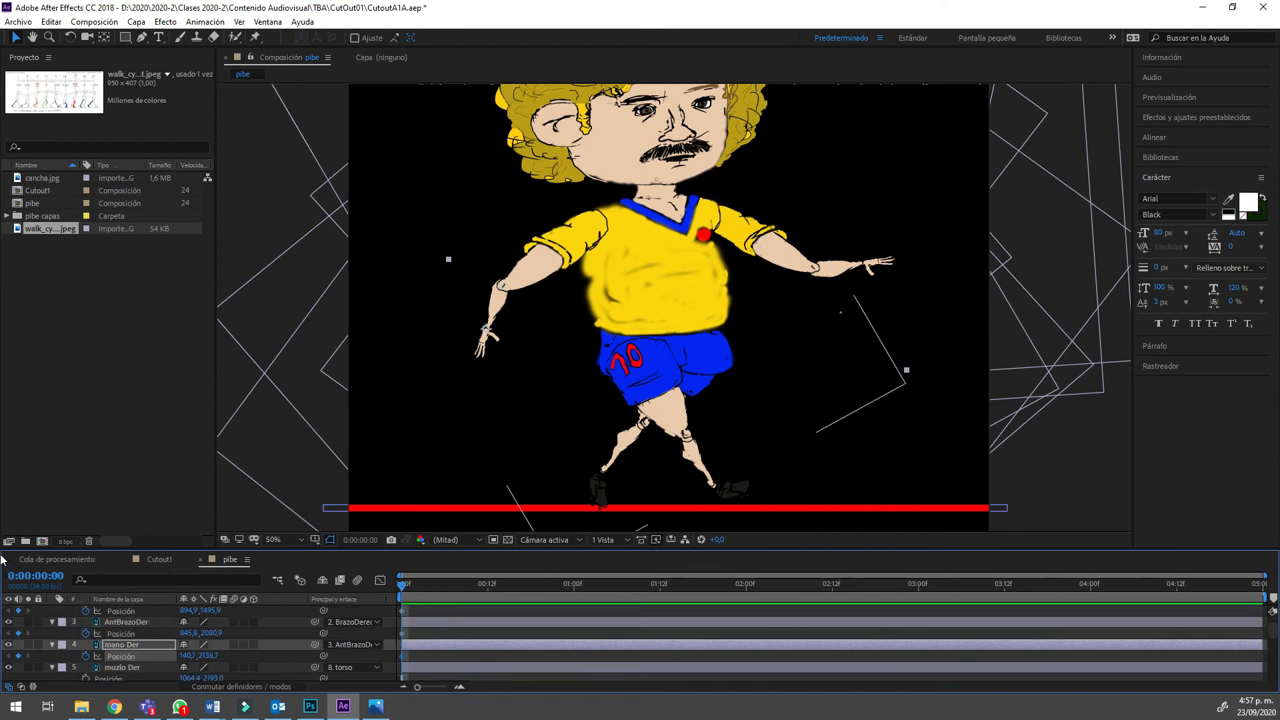
Enable Position keyframing at 0:00:00:00 for the right leg layers muzlo Der, pierna Der and PieDer.
scroll(2, 533, "down", 3)
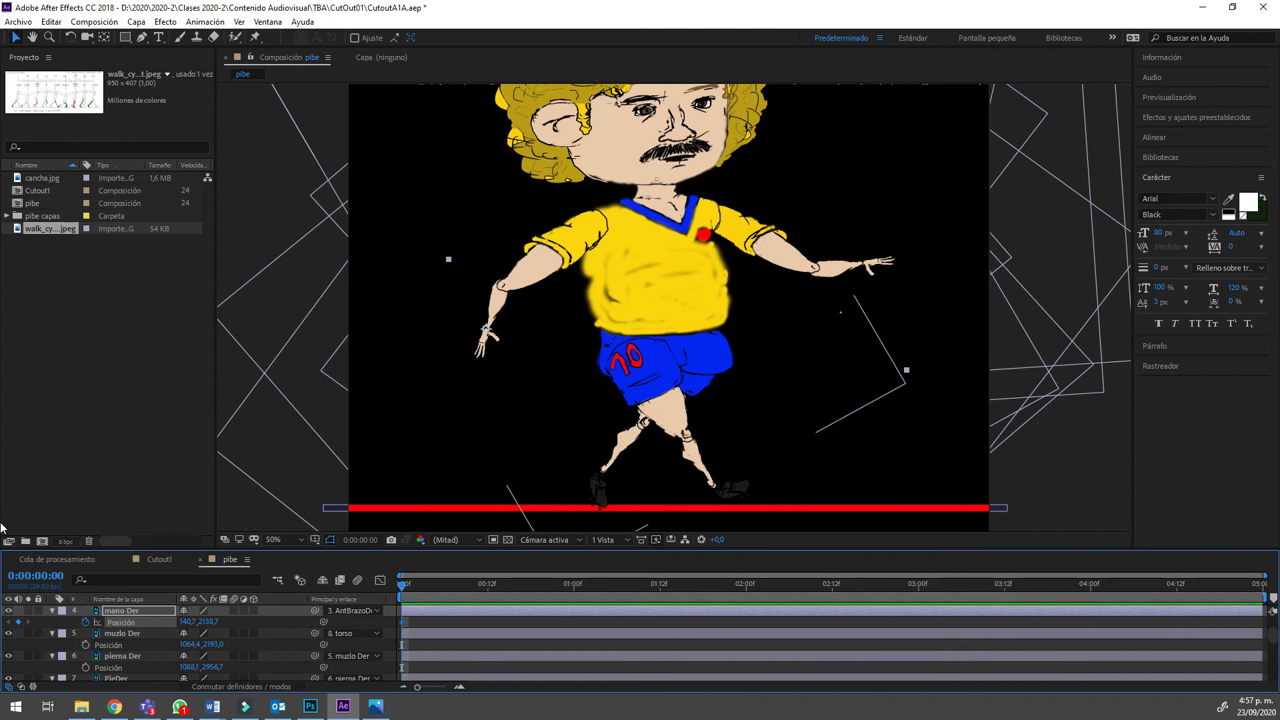
left_click(86, 645)
left_click(85, 668)
scroll(2, 544, "down", 3)
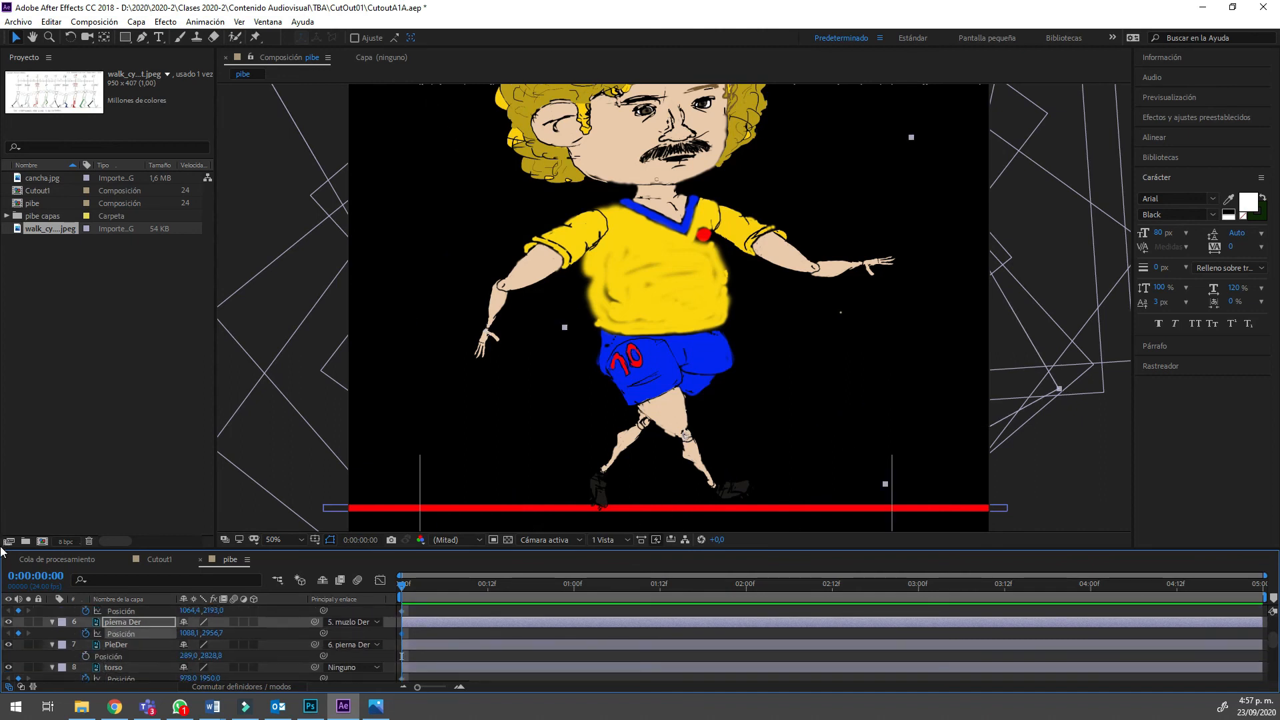
left_click(85, 656)
Enable Position keyframing at 0:00:00:00 for the left leg layers muzlo Izq, pierna Izq and PieIzq.
scroll(2, 547, "down", 3)
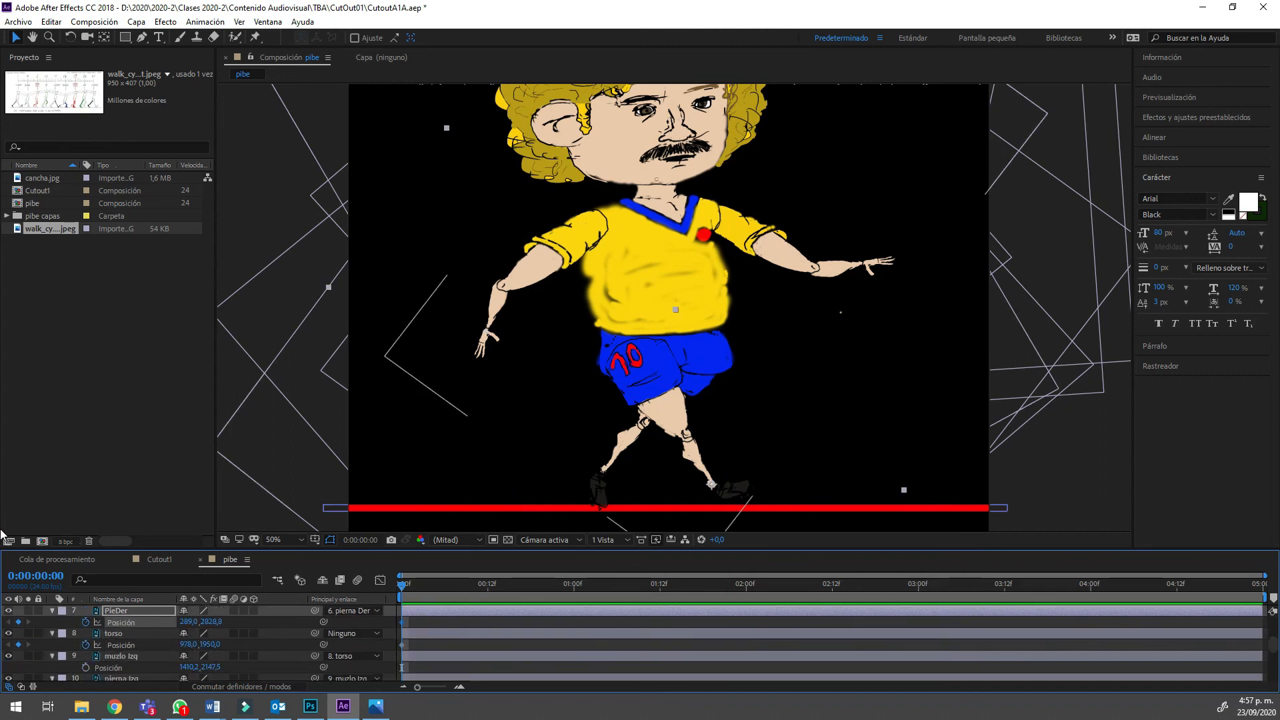
left_click(85, 667)
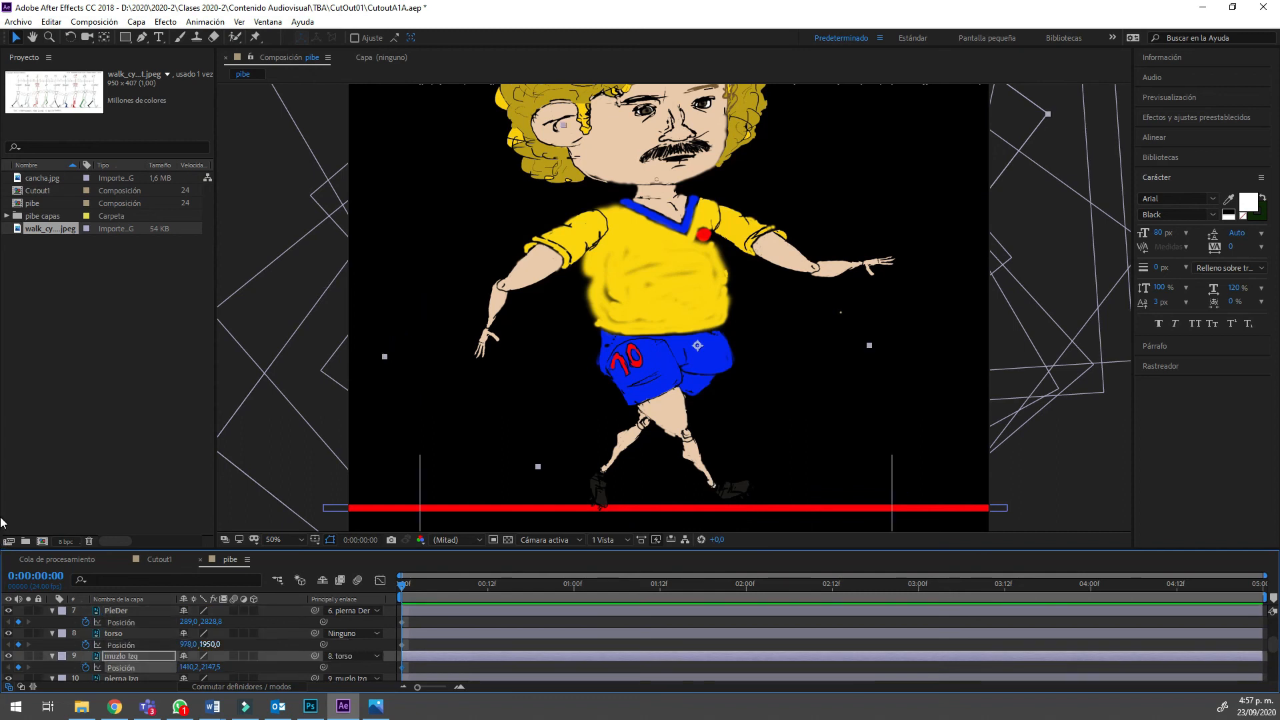
scroll(2, 514, "down", 3)
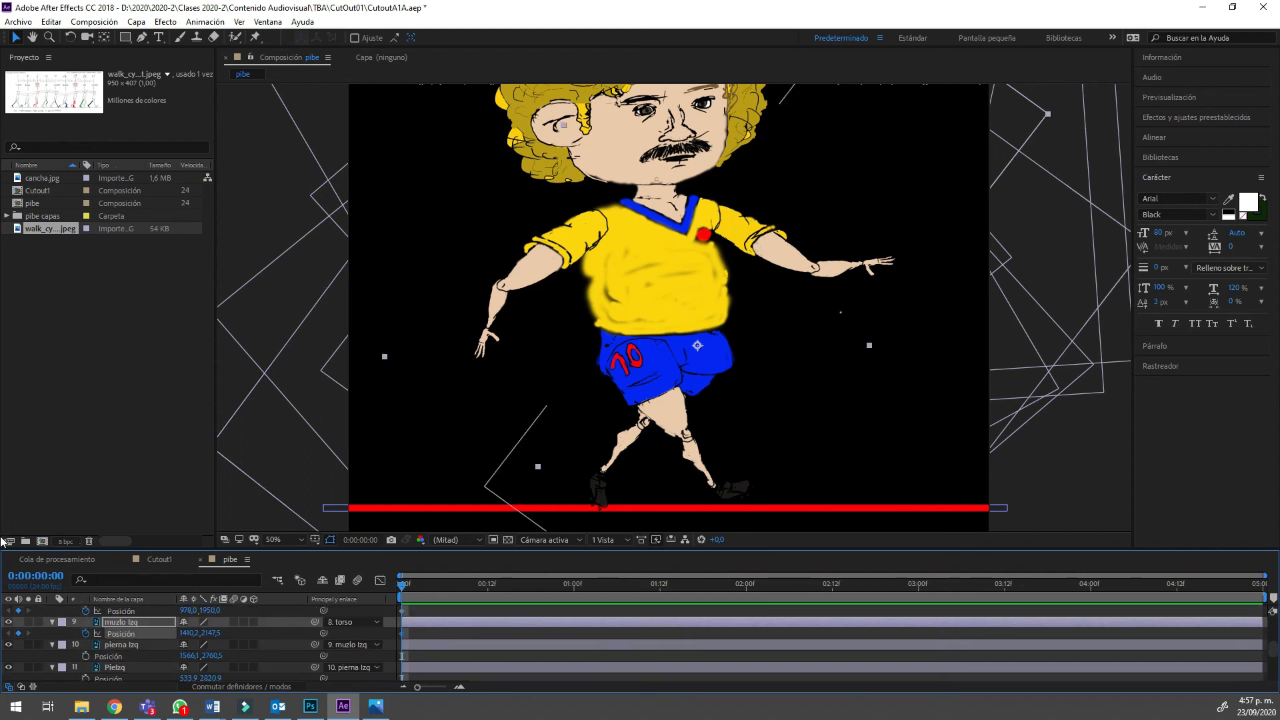
left_click(85, 656)
left_click(85, 678)
Enable Position keyframing at 0:00:00:00 for the left arm layers brazoIzquierdo, AntBrazoIzq and mano Izq.
scroll(2, 548, "down", 3)
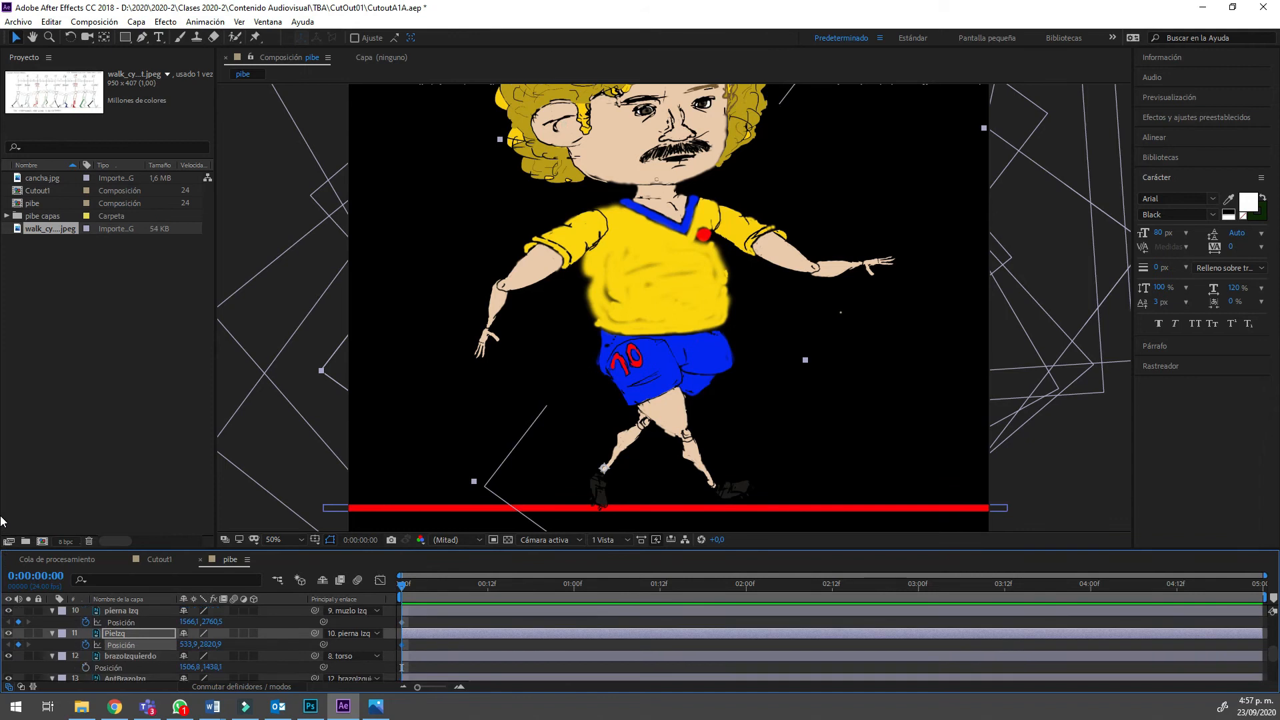
left_click(85, 667)
scroll(2, 542, "down", 3)
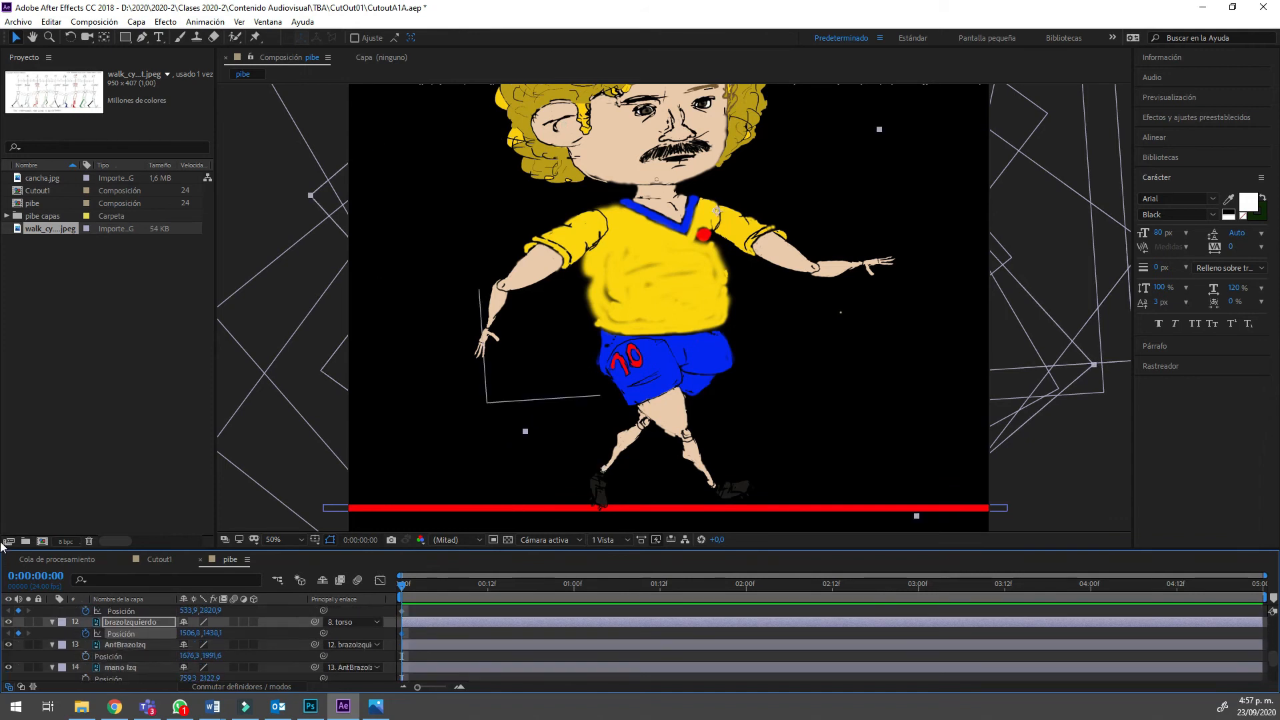
left_click(86, 656)
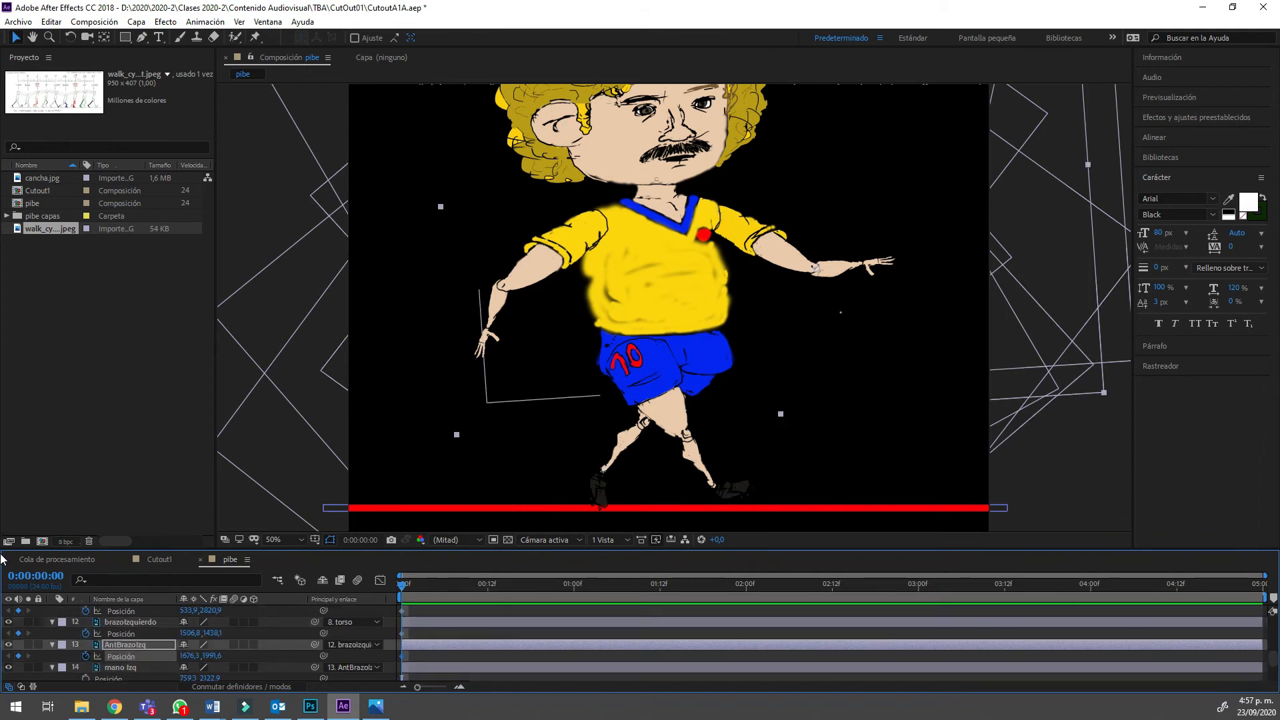
left_click(85, 678)
Enable Position keyframing at 0:00:00:00 for the shape layers Capa de formas 2 and Capa de formas 1.
scroll(2, 547, "down", 6)
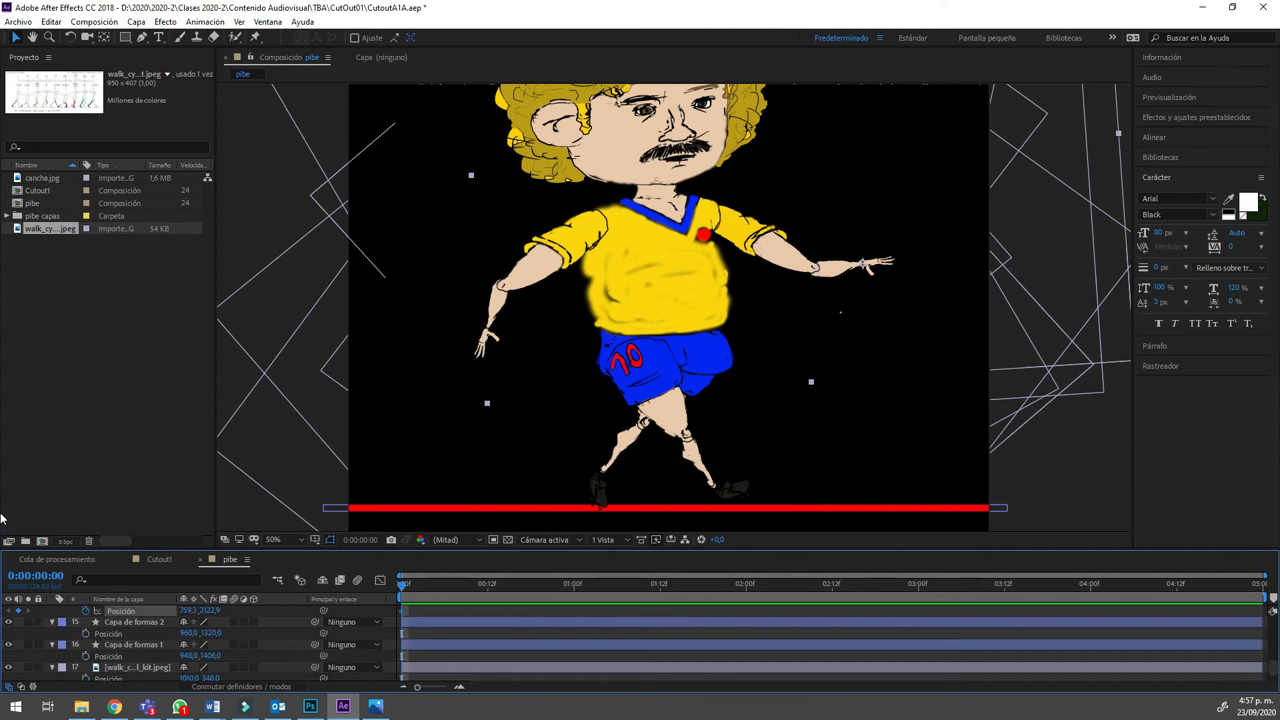
left_click(85, 633)
left_click(85, 656)
scroll(2, 542, "down", 2)
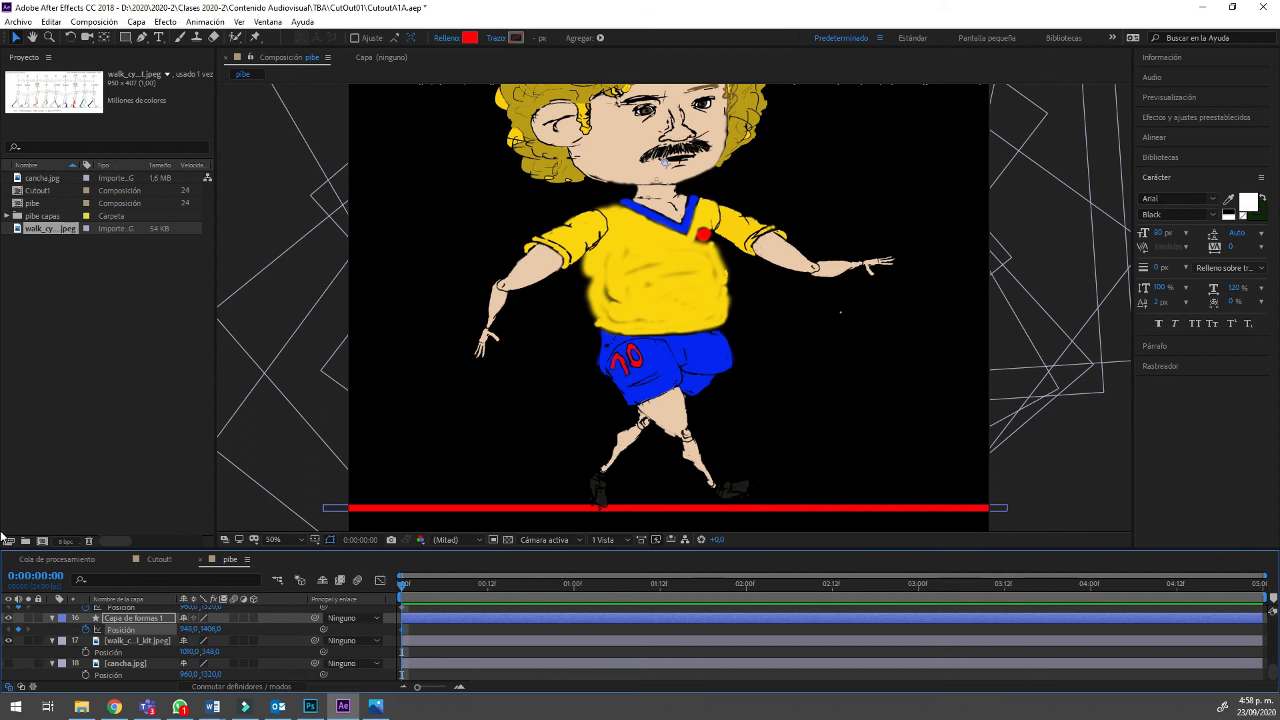
scroll(2, 536, "up", 2)
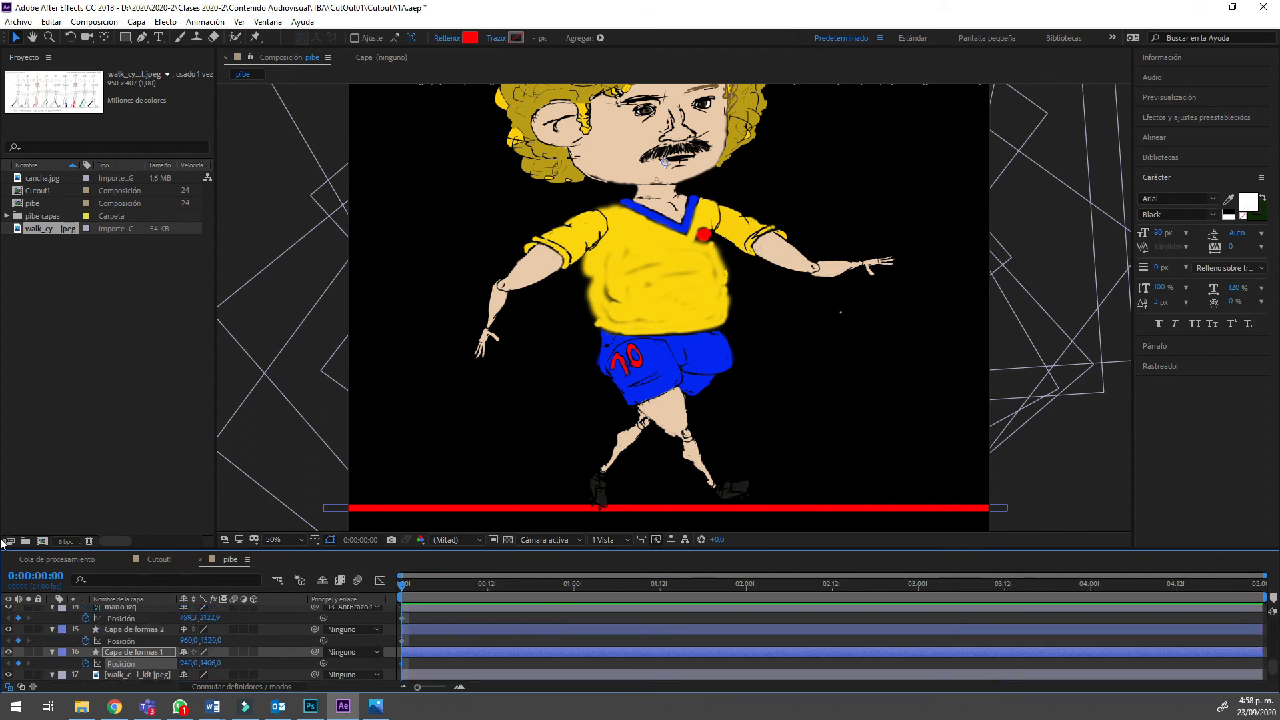
scroll(2, 530, "up", 3)
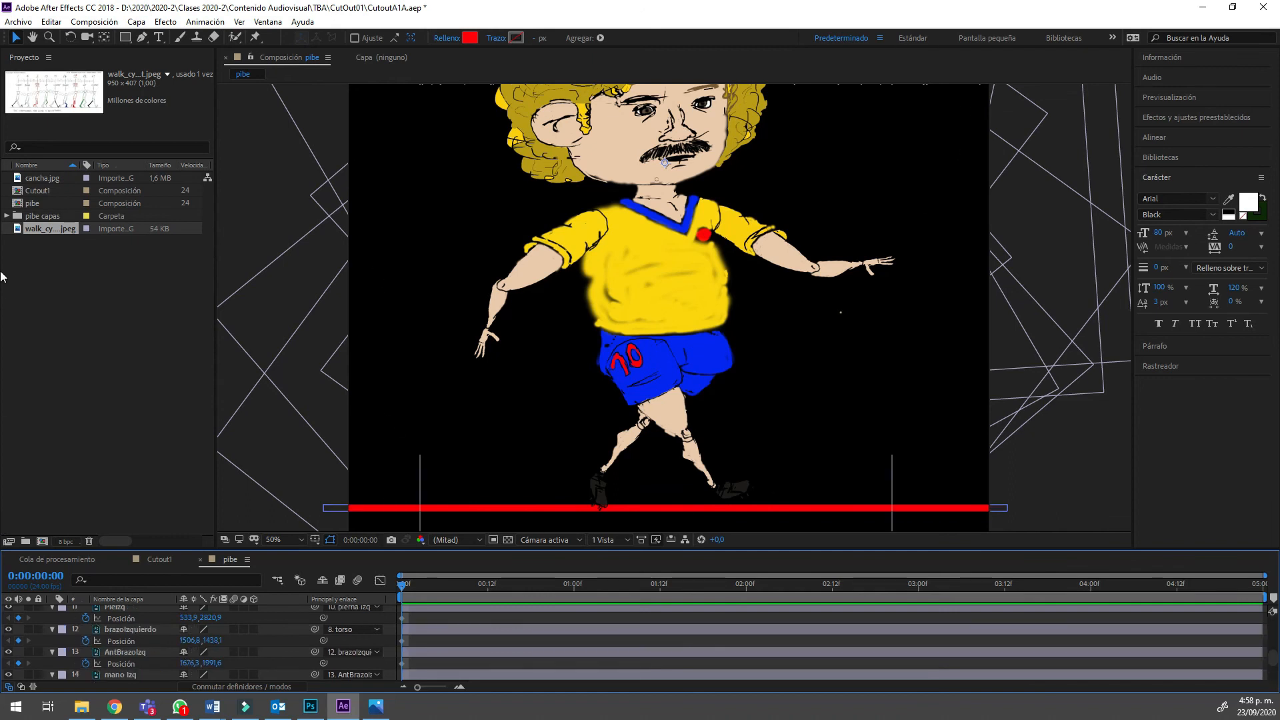
Reveal every layer's Rotation and enable its keyframing at 0:00:00:00 for cabeza, BrazoDerecho, AntBrazoDer and mano Der.
left_click(2, 276)
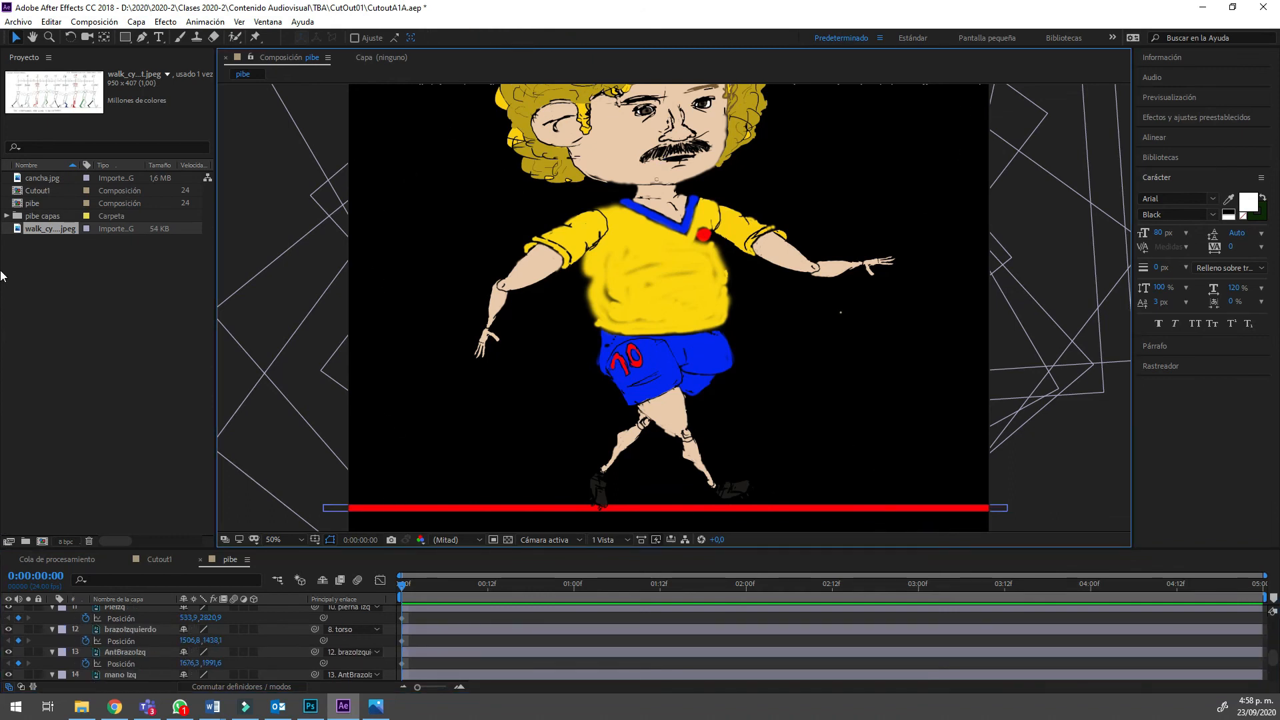
key("r")
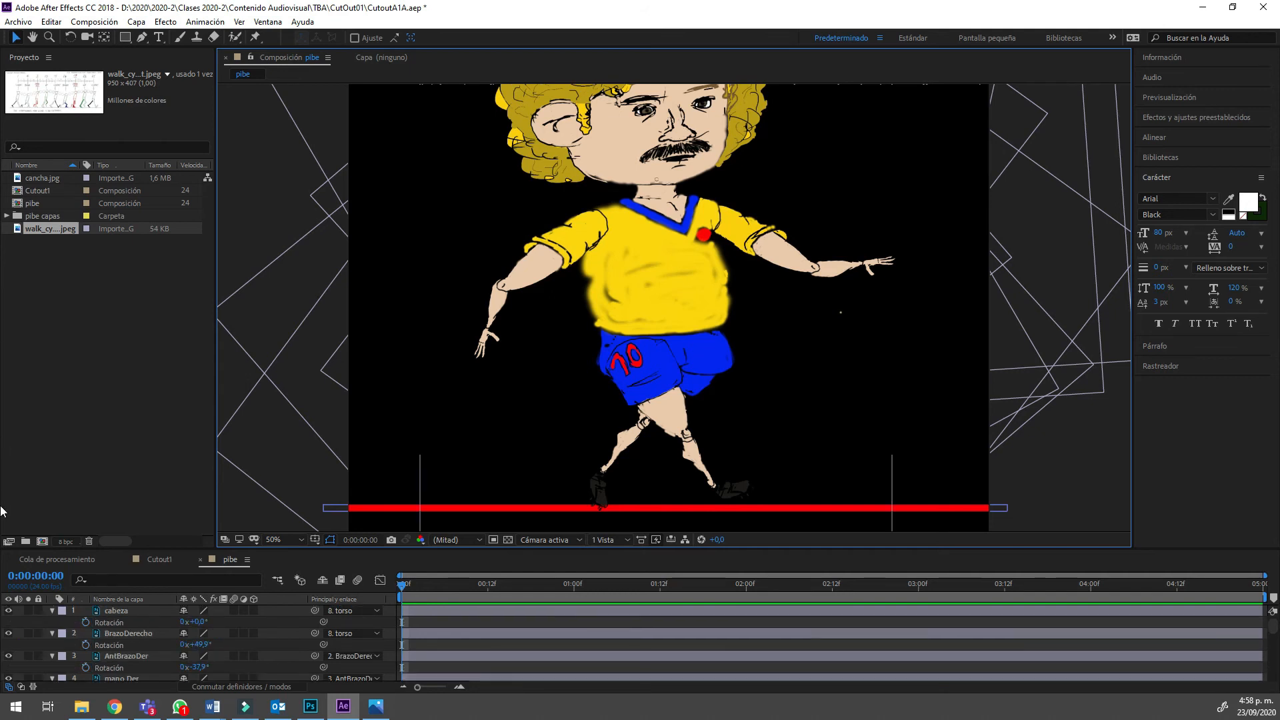
left_click(85, 621)
left_click(85, 645)
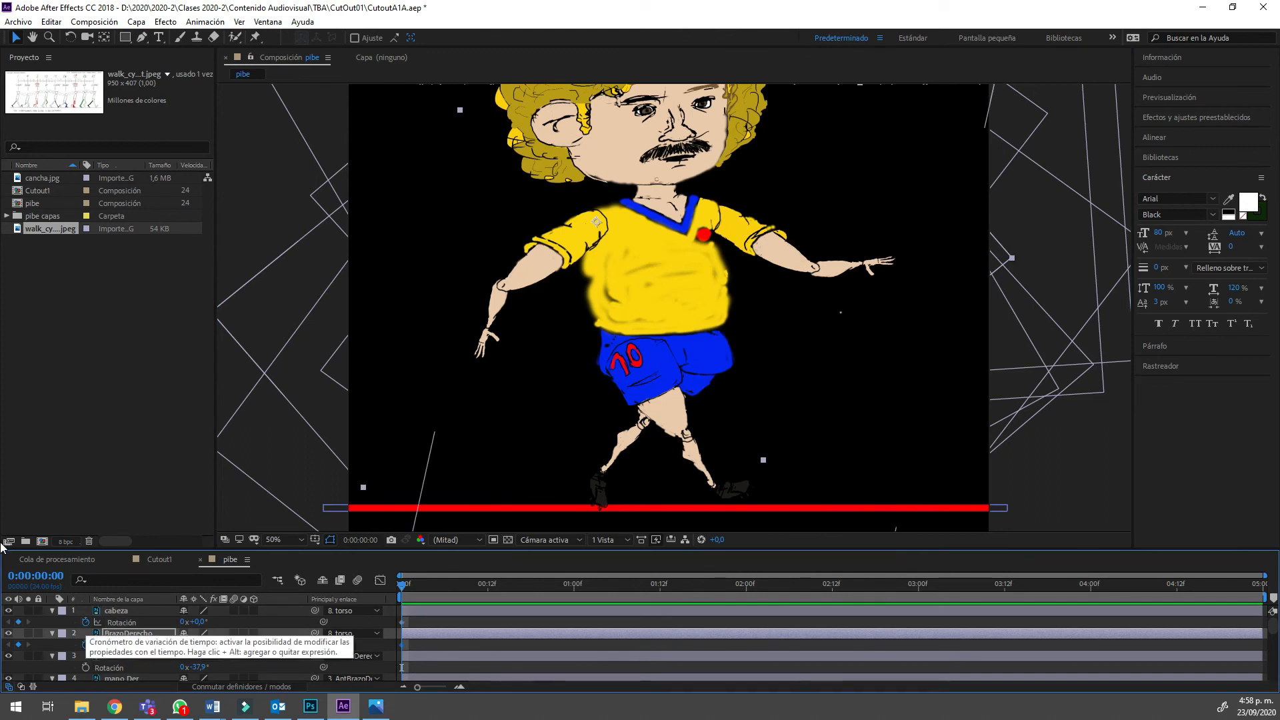
left_click(86, 667)
scroll(86, 668, "down", 1)
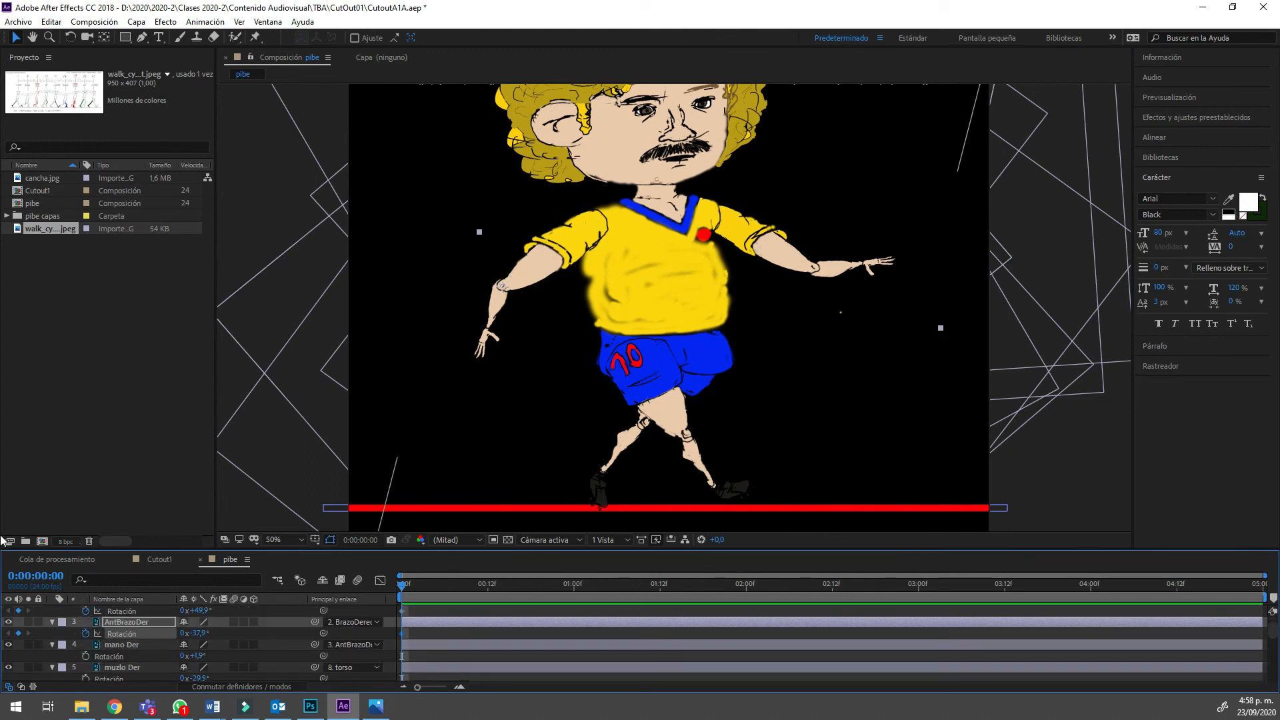
left_click(85, 657)
Enable Rotation keyframing at 0:00:00:00 for the right leg layers muzlo Der, pierna Der and PieDer.
scroll(86, 656, "down", 1)
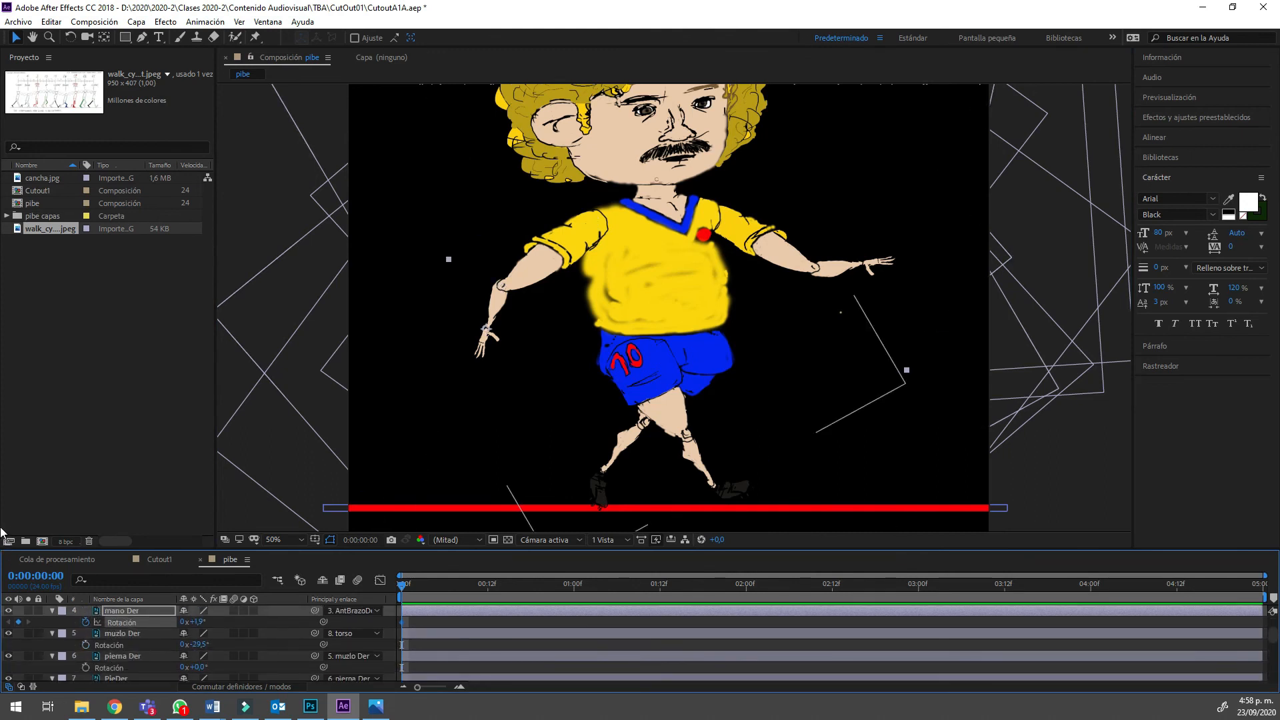
left_click(85, 644)
left_click(86, 667)
scroll(85, 668, "down", 1)
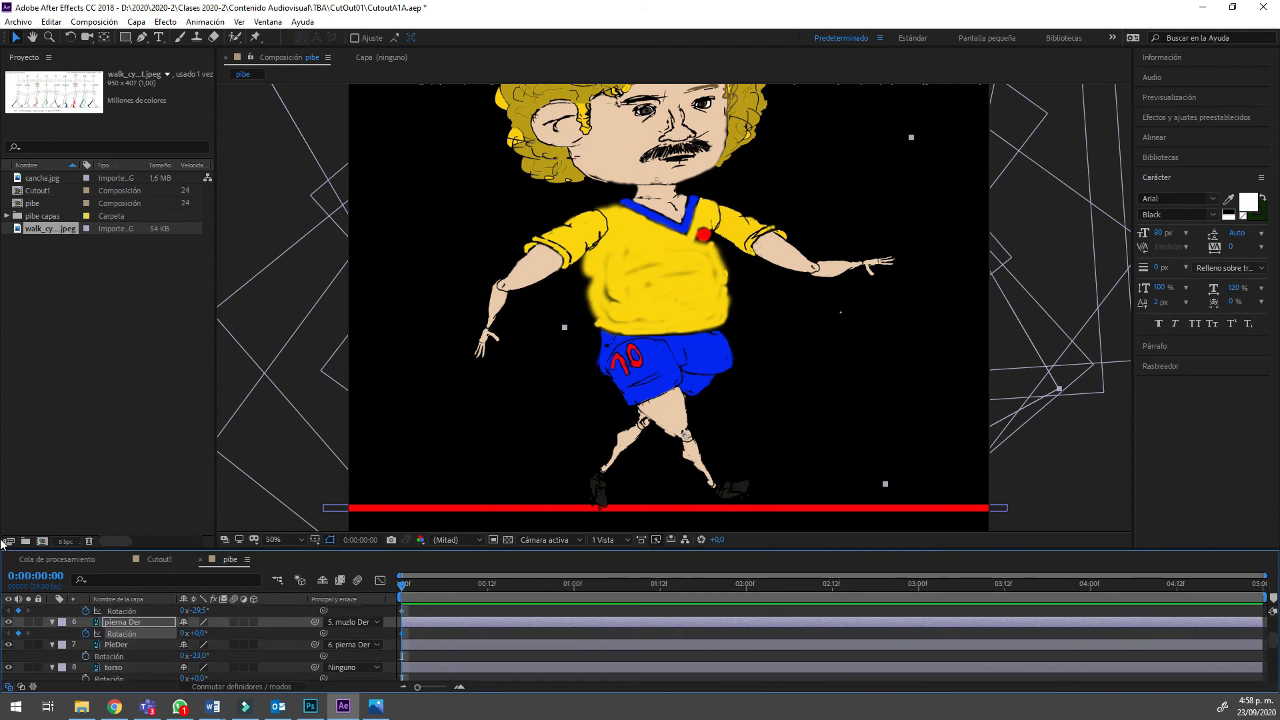
left_click(86, 656)
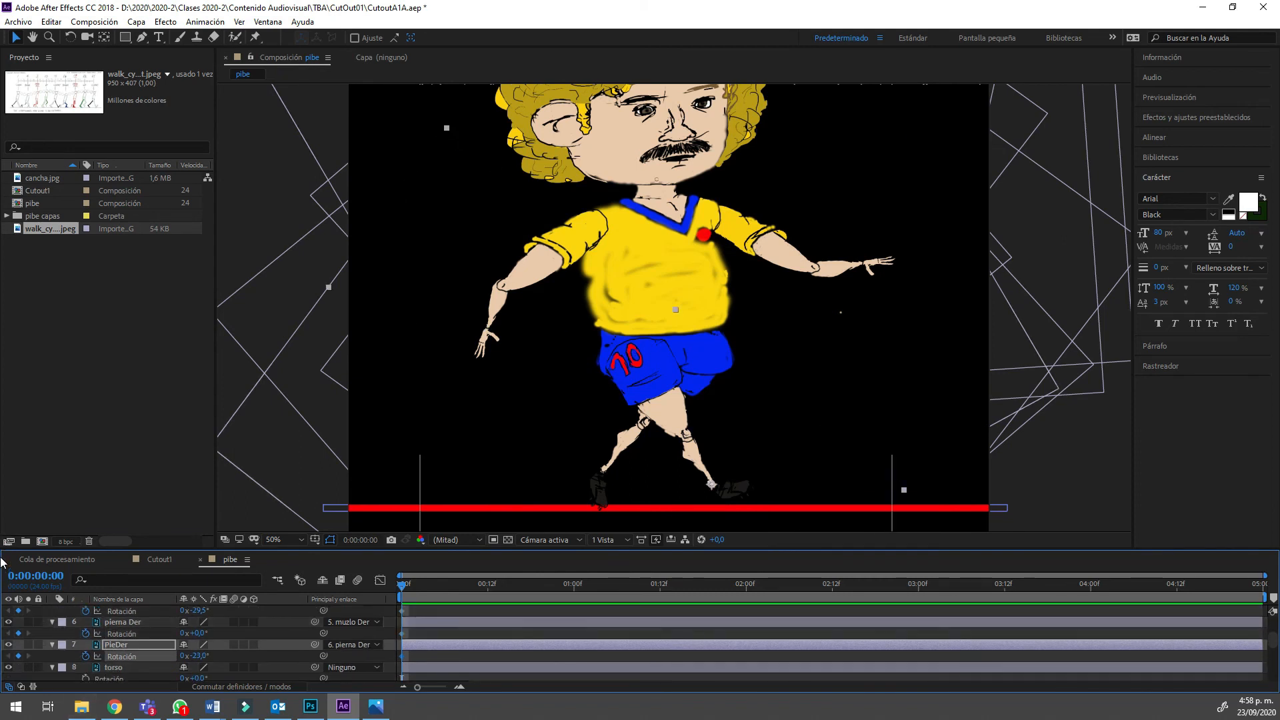
Enable Rotation keyframing at 0:00:00:00 for the torso and the left leg layers muzlo Izq, pierna Izq and PieIzq.
key("ctrl+Down")
key("alt+shift+r")
left_click(86, 668)
scroll(85, 667, "down", 2)
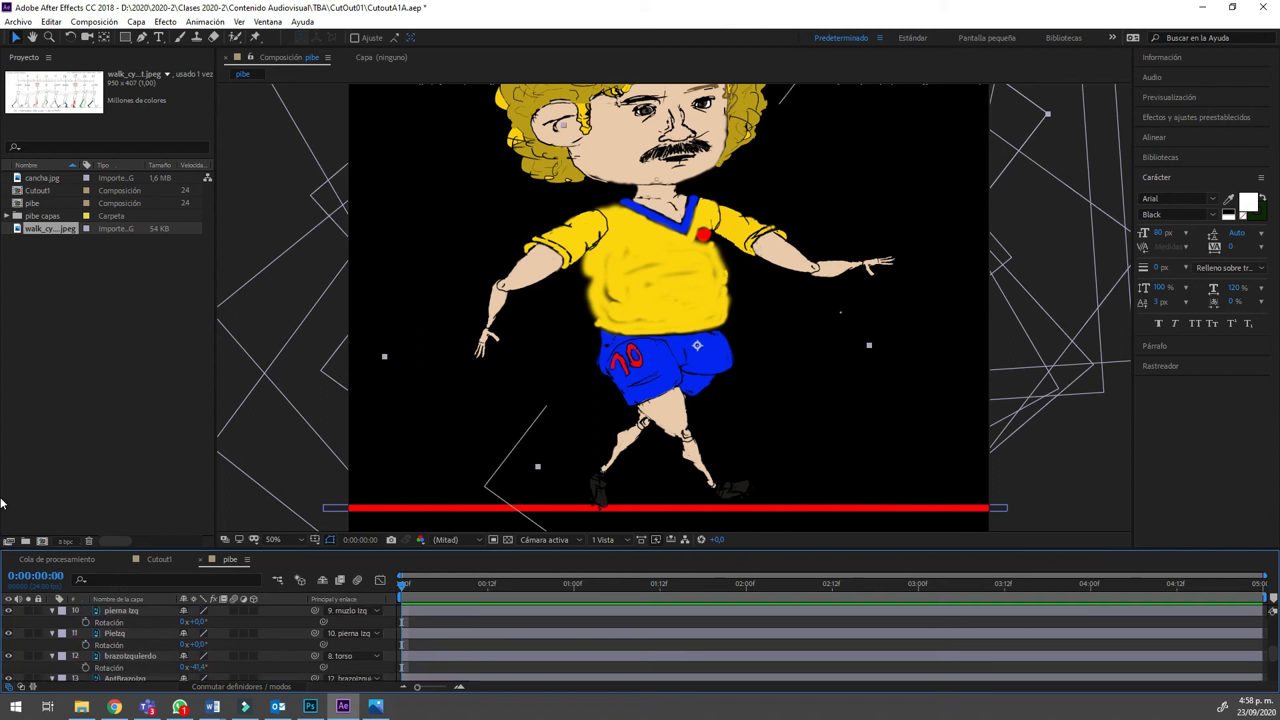
key("ctrl+Down")
key("alt+shift+r")
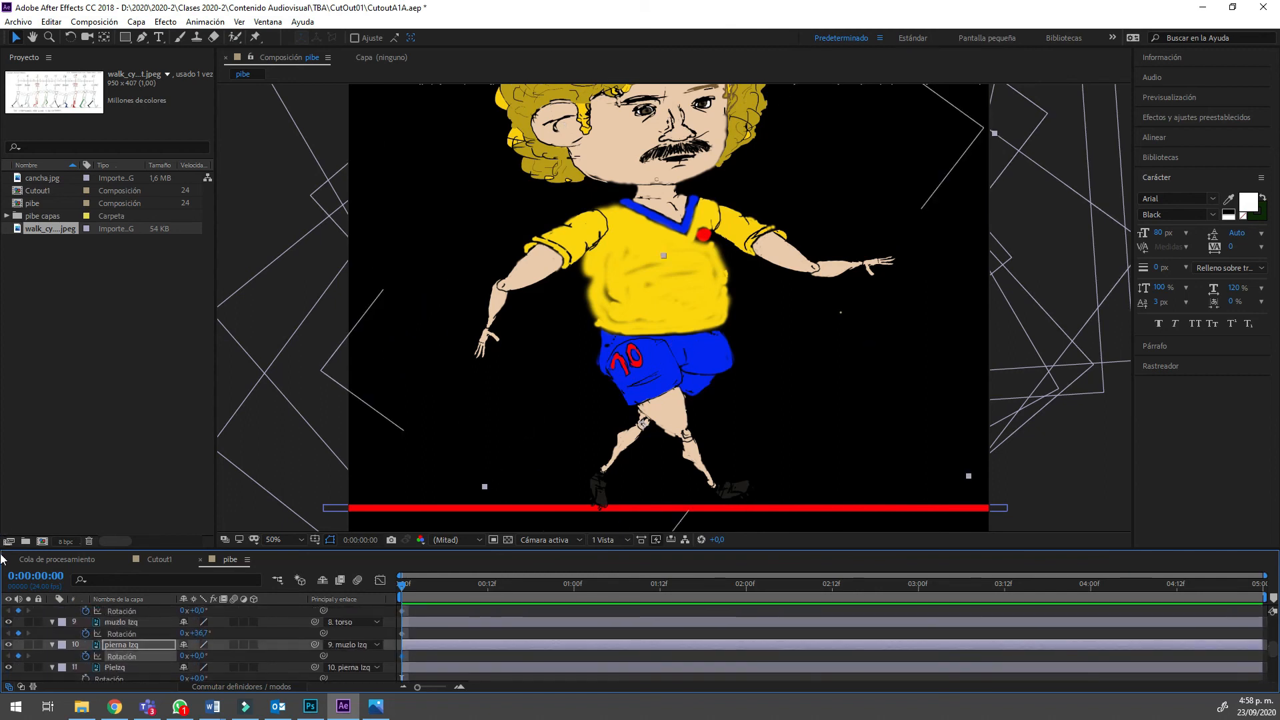
key("ctrl+Down")
key("alt+shift+r")
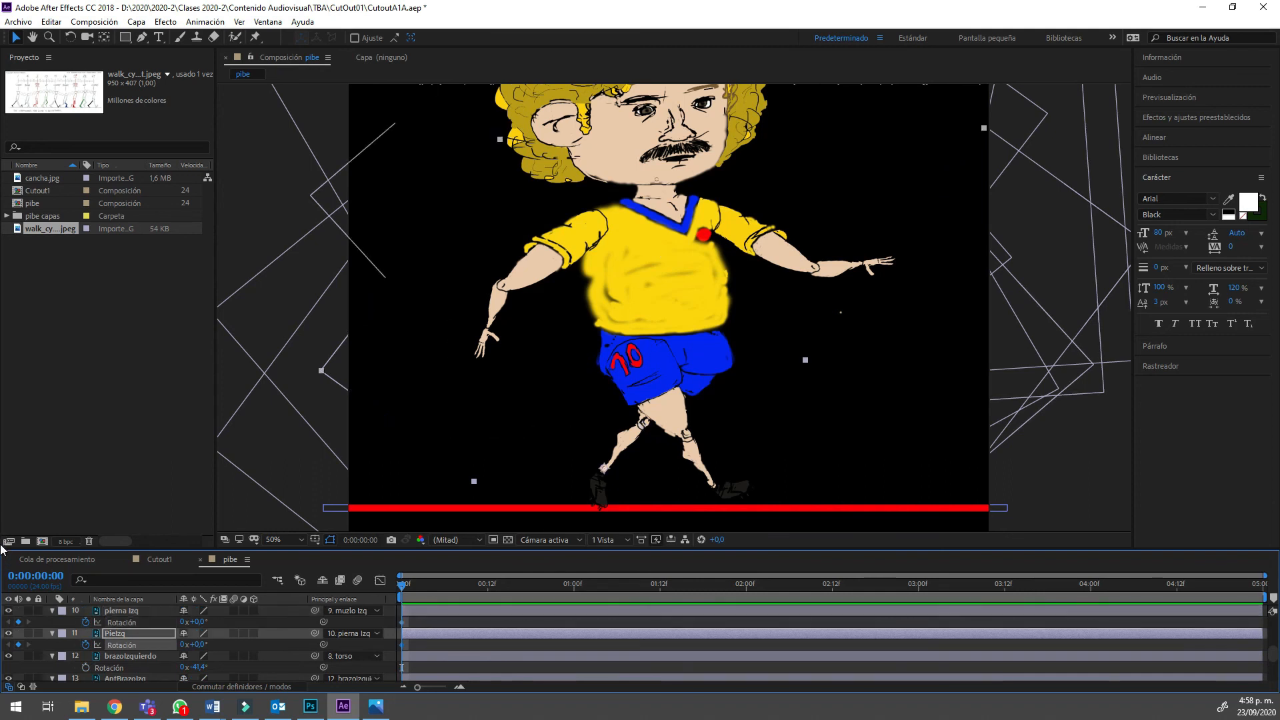
Enable Rotation keyframing at 0:00:00:00 for the left arm layers brazoIzquierdo, AntBrazoIzq and mano Izq.
key("ctrl+Down")
key("alt+shift+r")
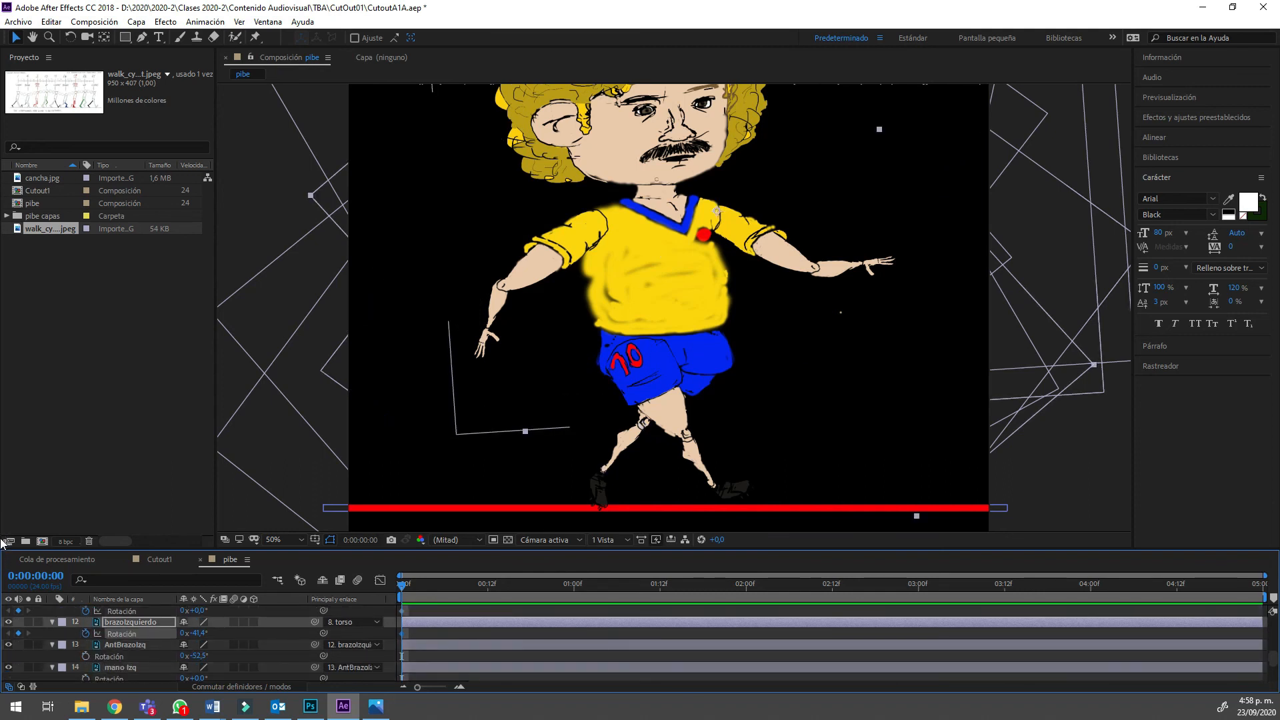
key("ctrl+Down")
key("alt+shift+r")
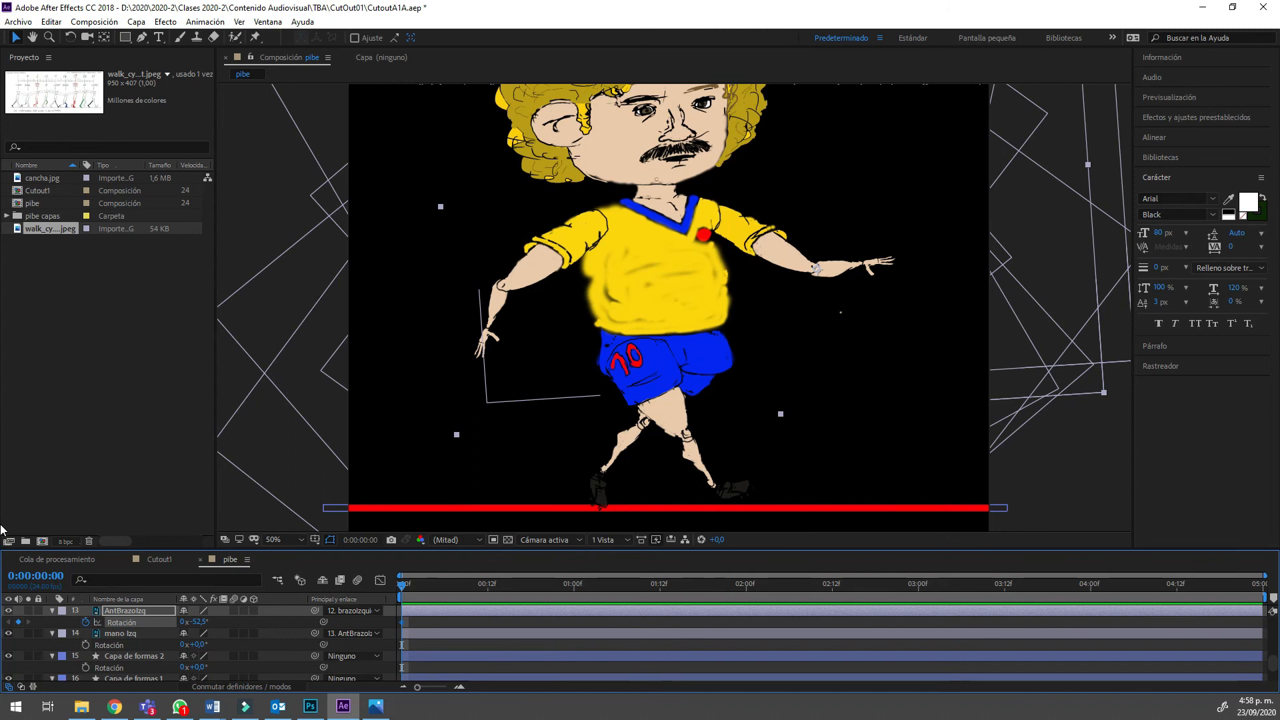
key("ctrl+Down")
key("alt+shift+r")
Enable Rotation keyframing at 0:00:00:00 for the shape layers Capa de formas 2 and Capa de formas 1.
key("ctrl+Down")
key("alt+shift+r")
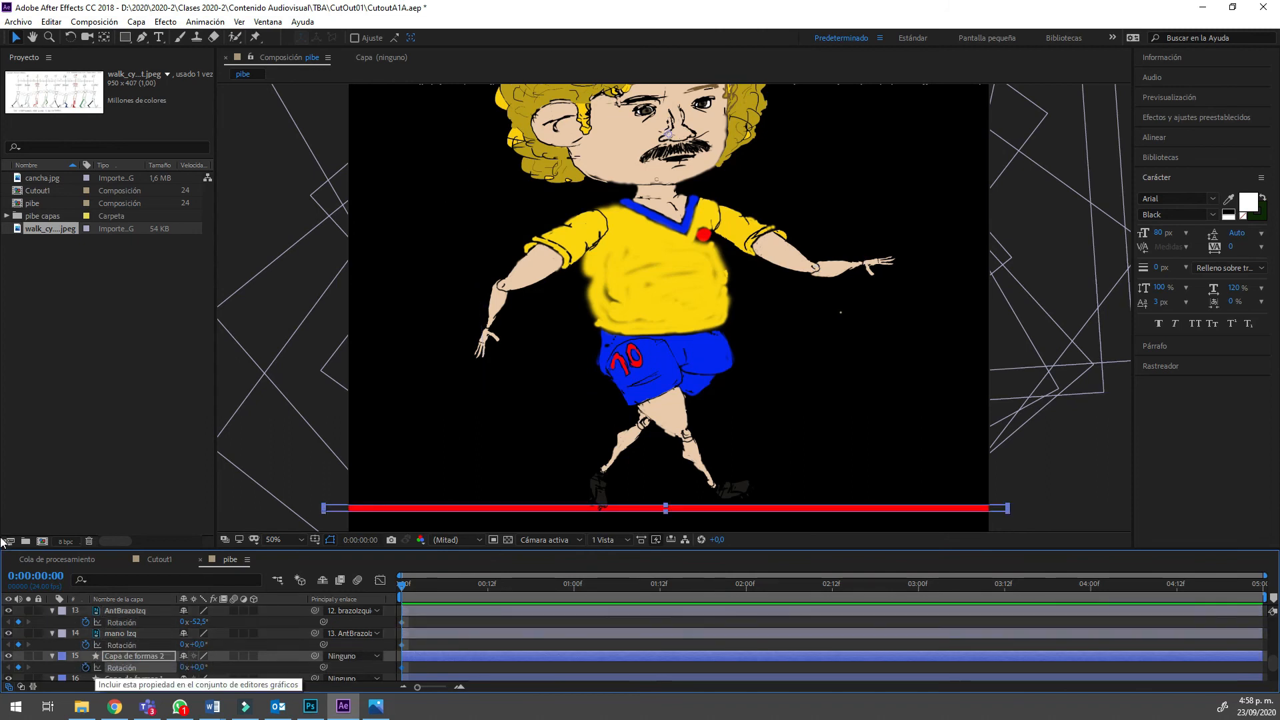
key("ctrl+Down")
key("alt+shift+r")
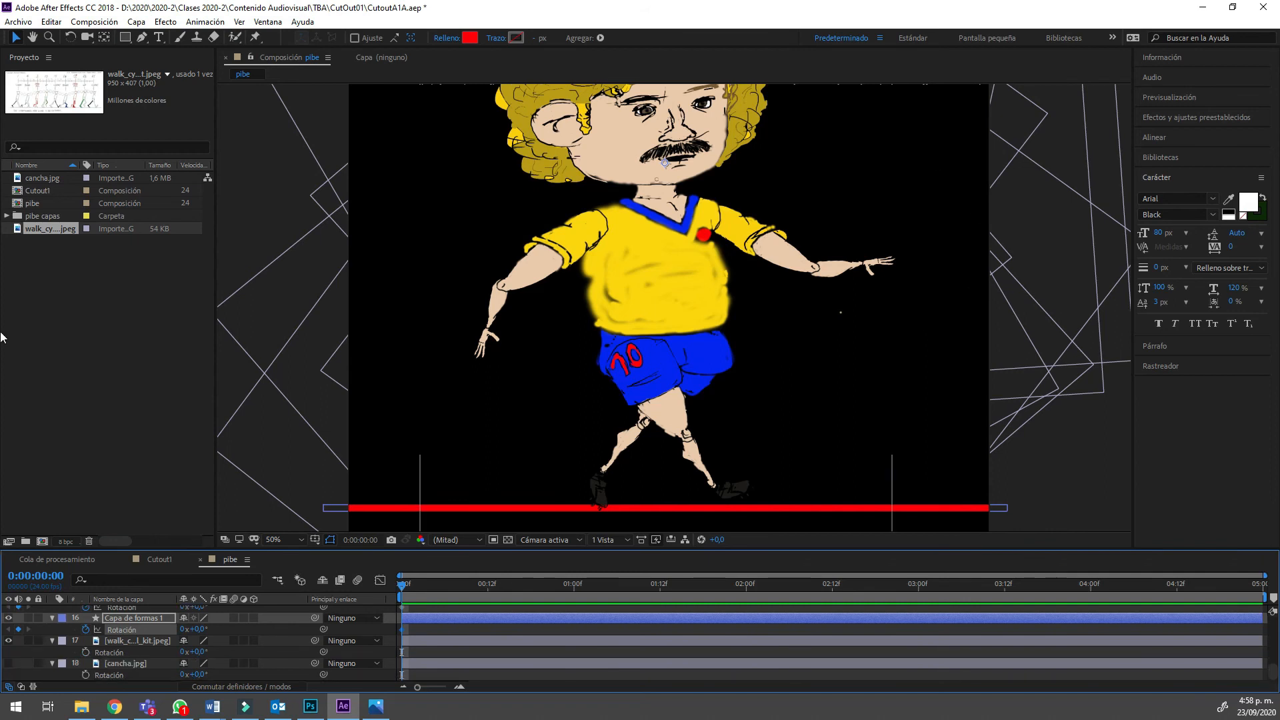
Select the character's right foot and view the whole pibe composition at 25% magnification.
left_click(732, 490)
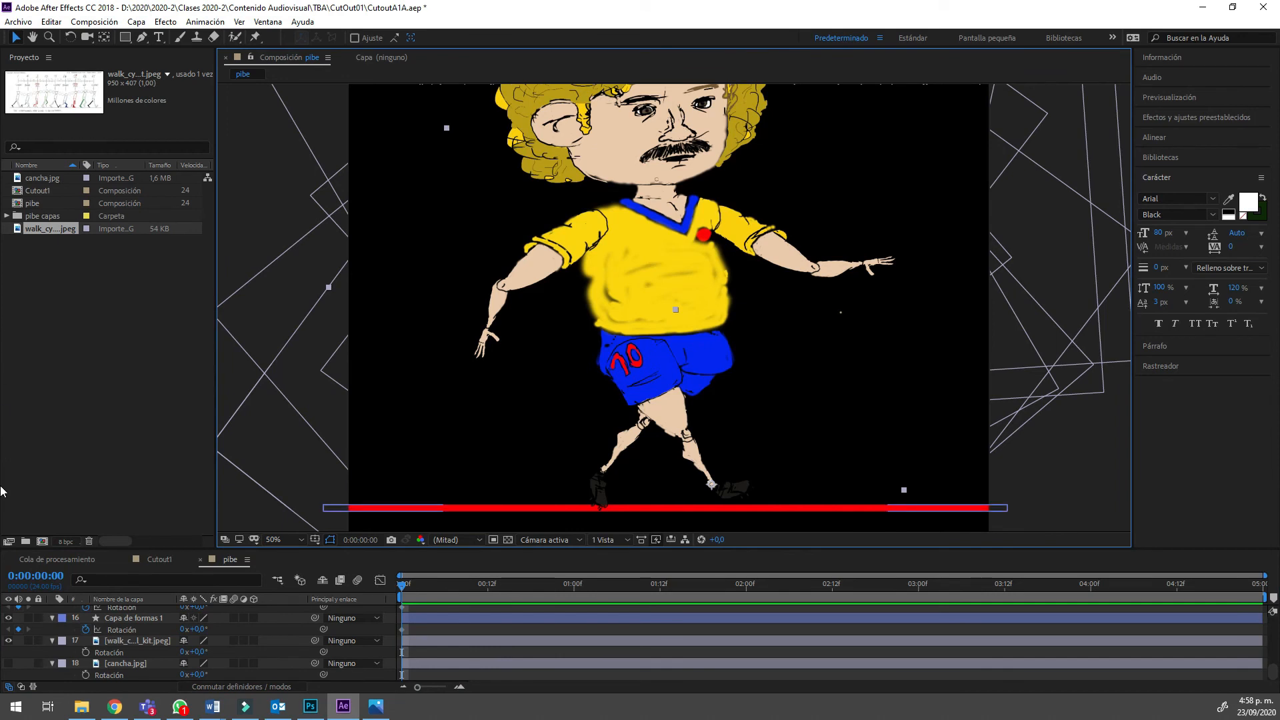
scroll(200, 644, "down", 3)
scroll(200, 643, "down", 3)
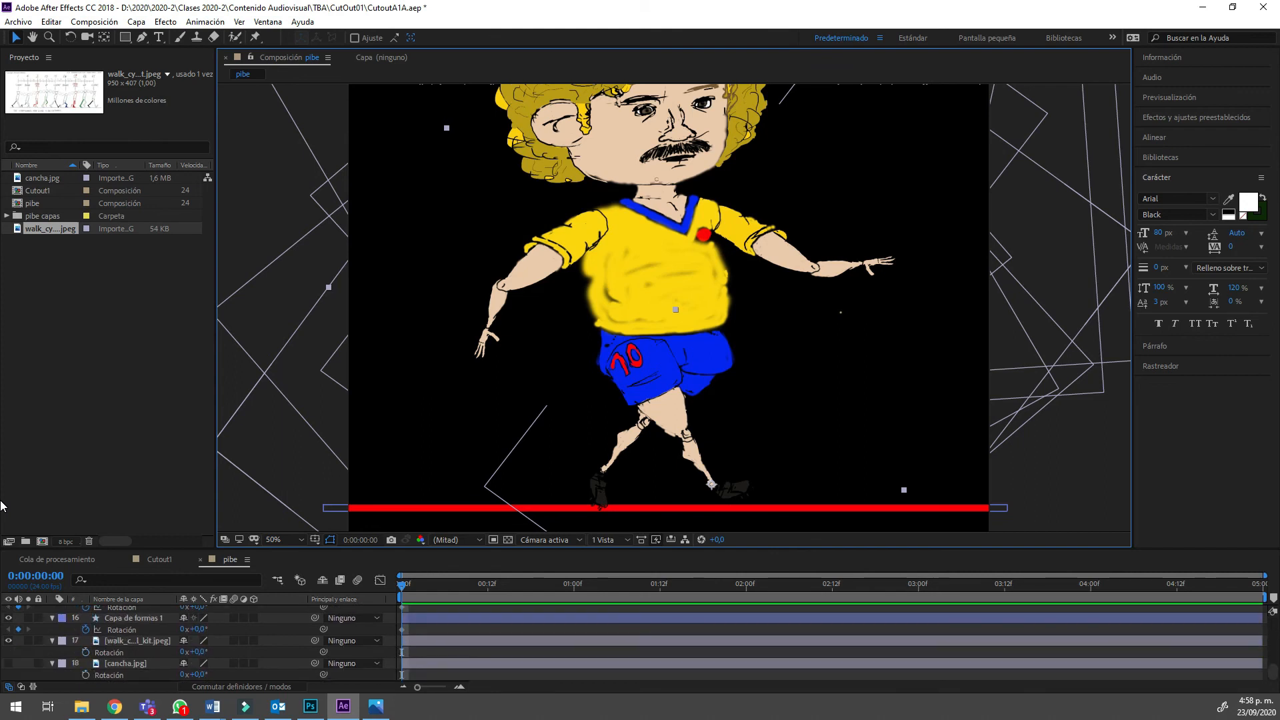
scroll(200, 643, "up", 2)
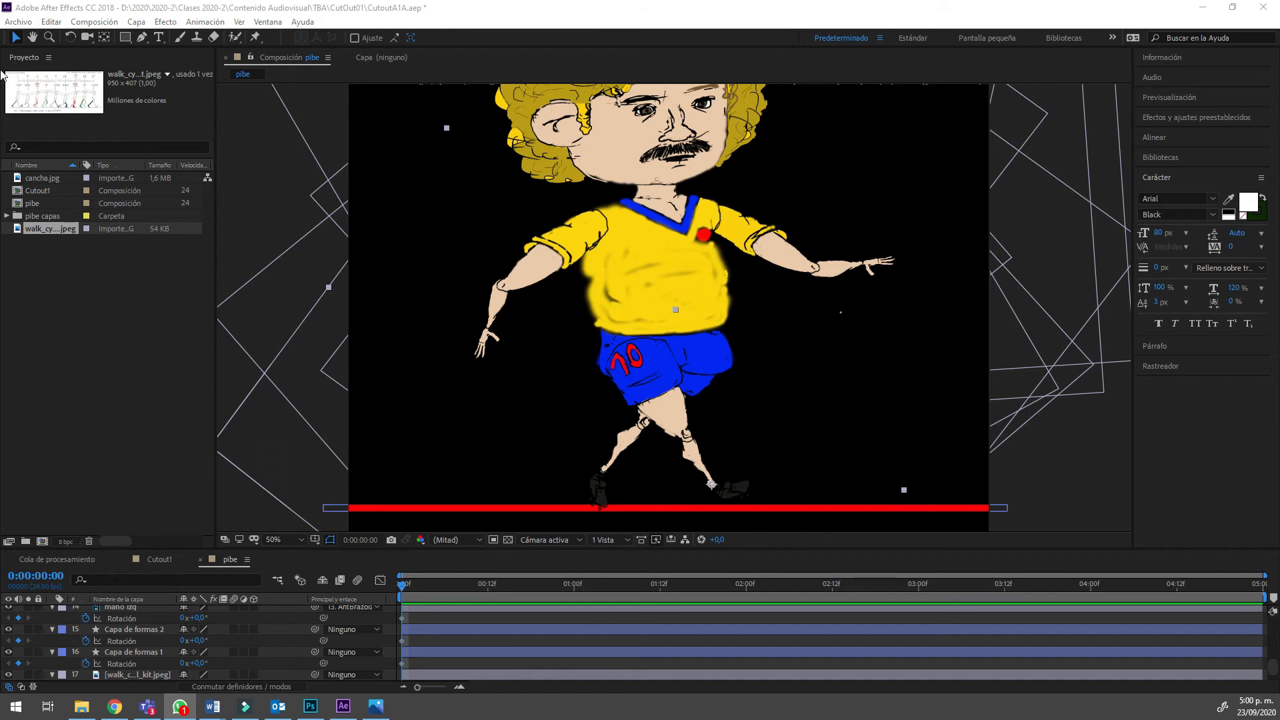
scroll(673, 307, "up", 2)
scroll(674, 307, "down", 3)
left_click_drag(674, 287, 680, 321)
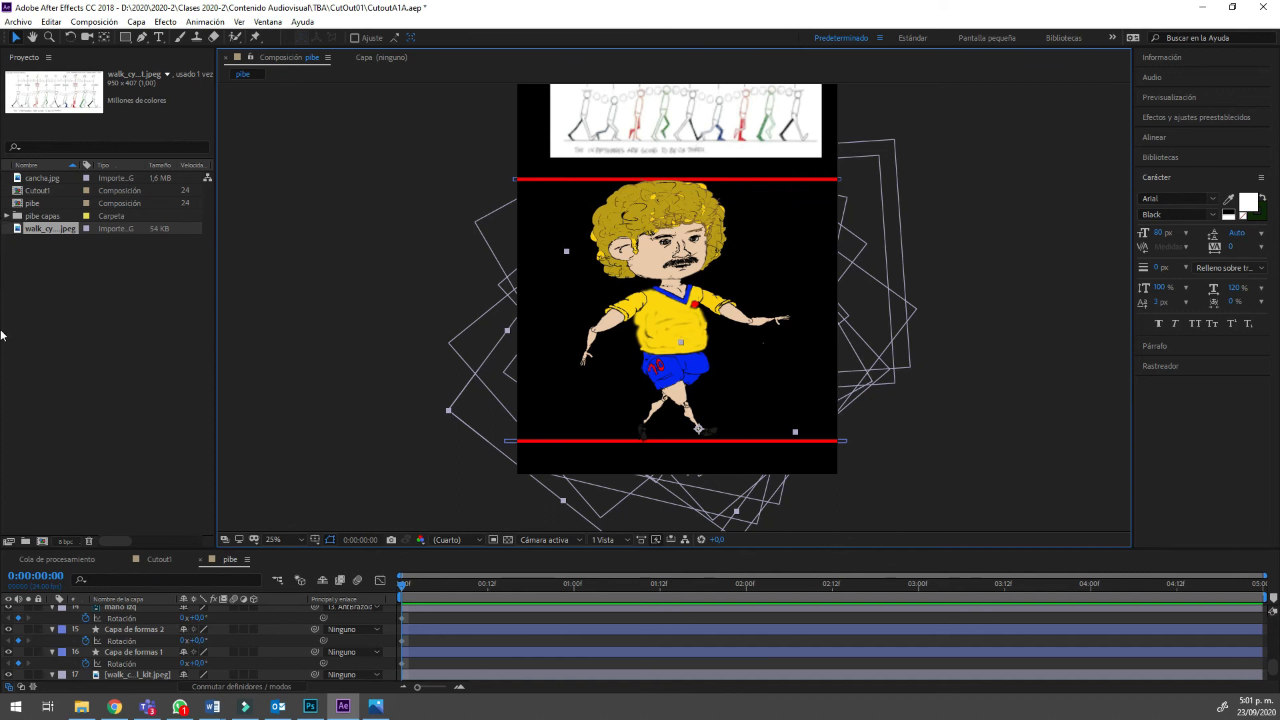
Move the playhead to 0:00:00:12 and switch to Photos to examine the walk cycle reference.
key("space")
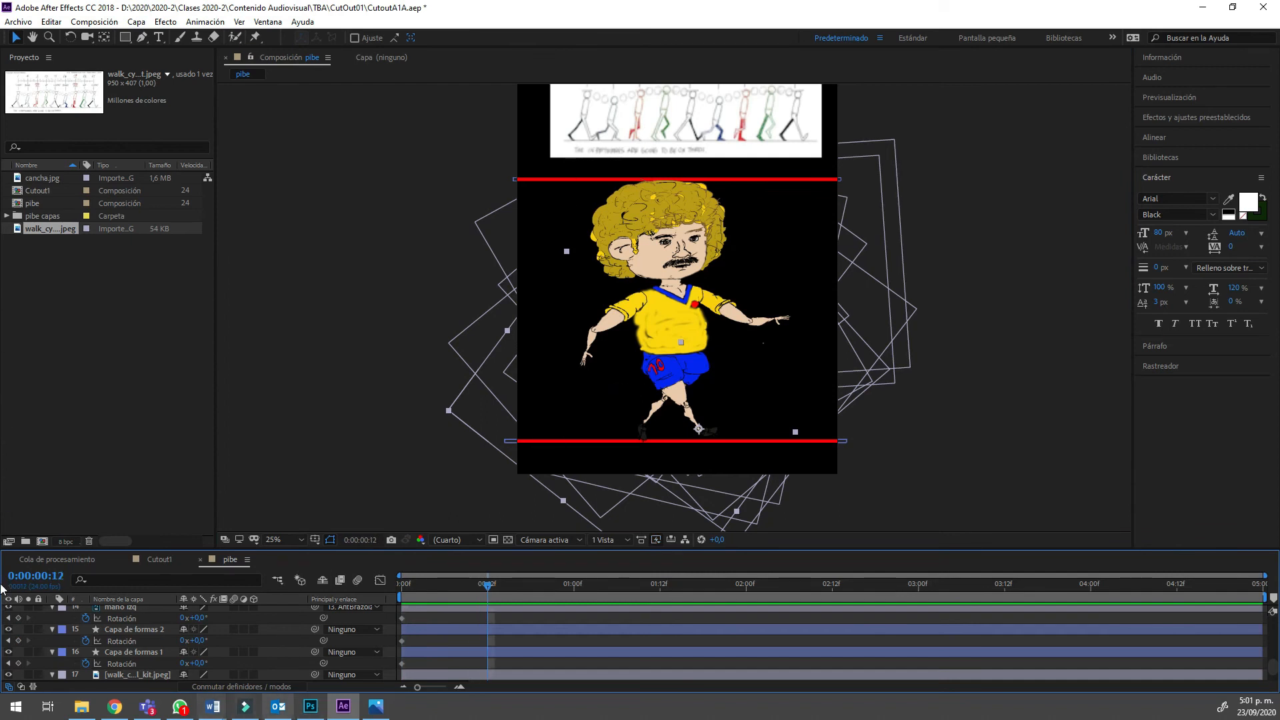
mouse_move(376, 707)
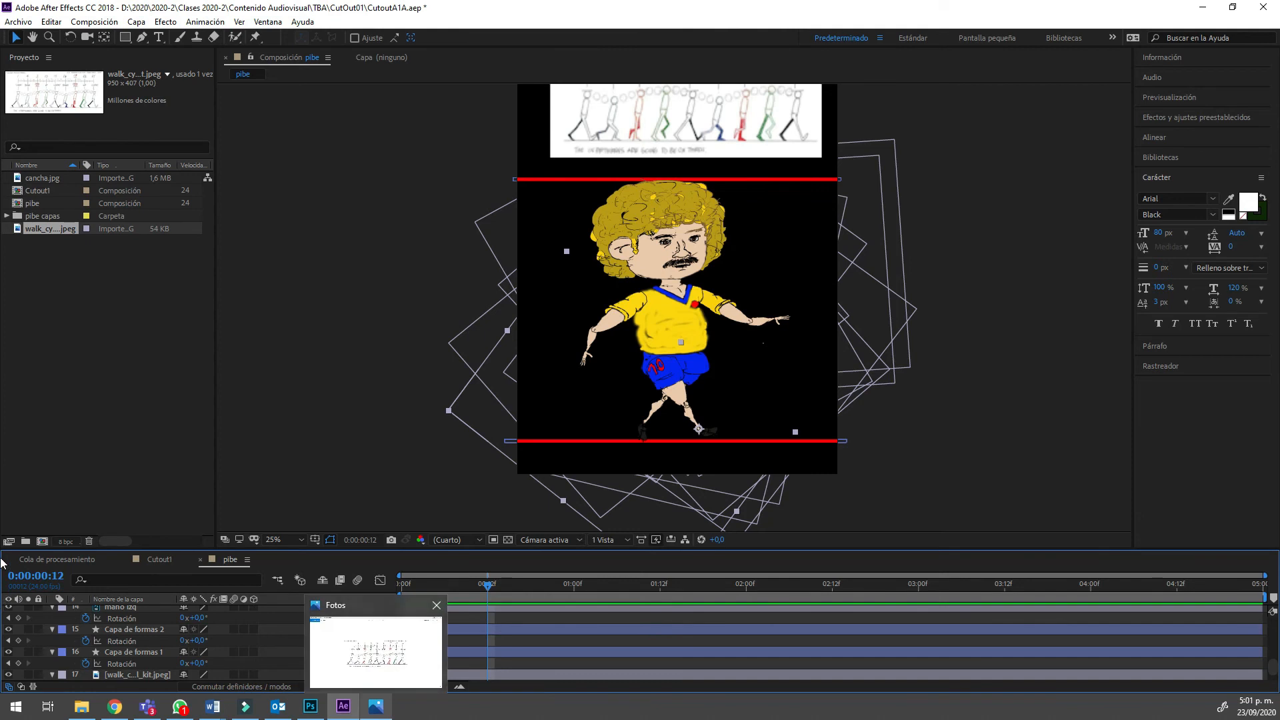
left_click(376, 652)
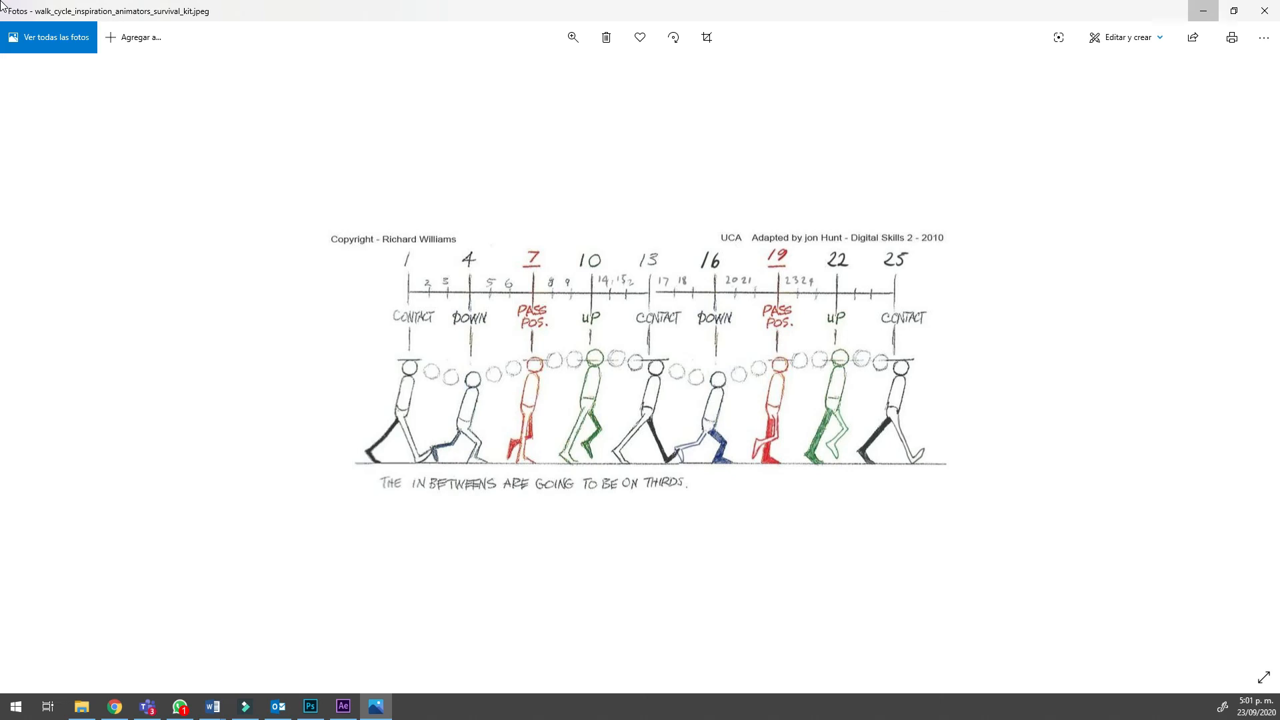
Switch to After Effects and display the Position property of the character's layers in the pibe composition.
key("alt+Tab")
scroll(1, 526, "up", 4)
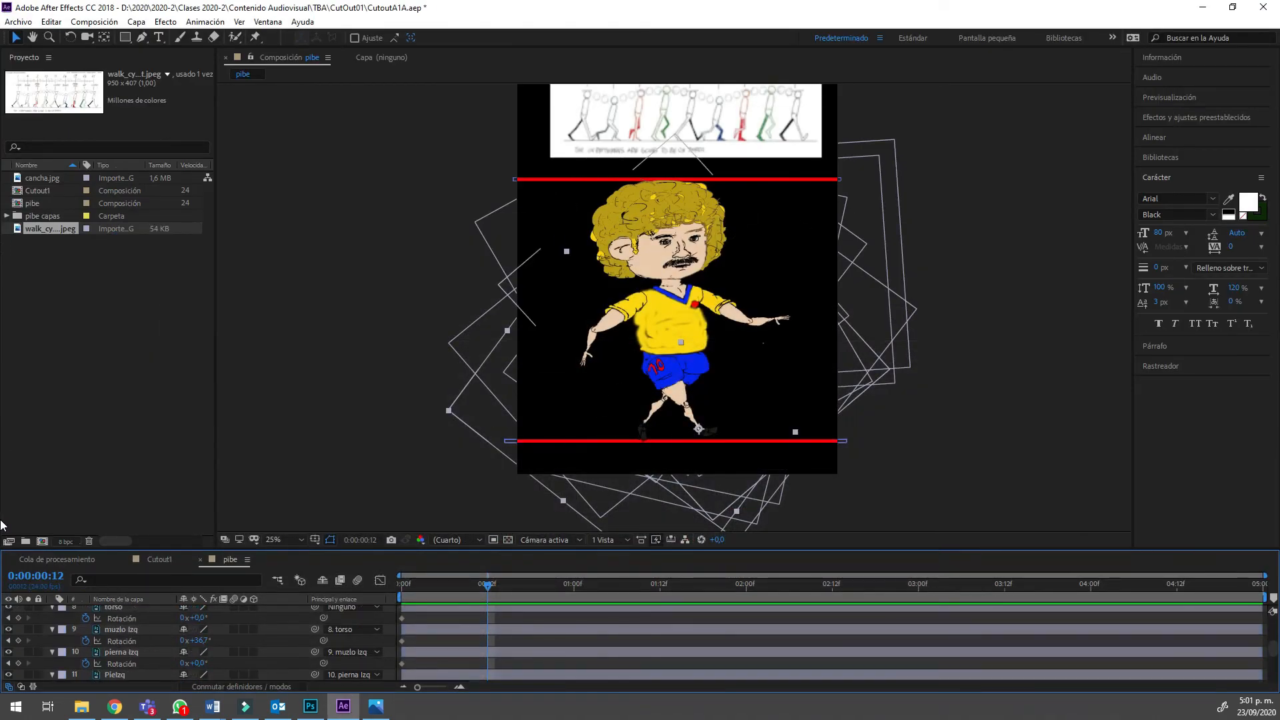
scroll(121, 630, "up", 1)
left_click(121, 630)
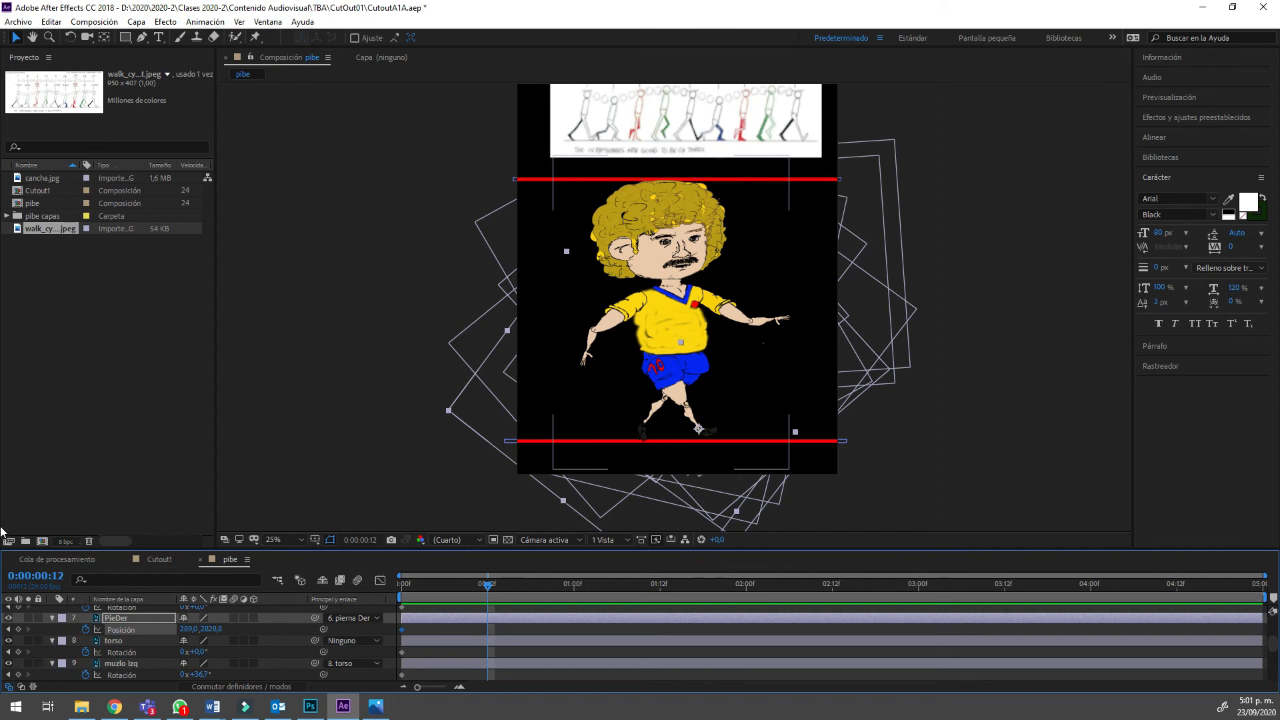
left_click(373, 267)
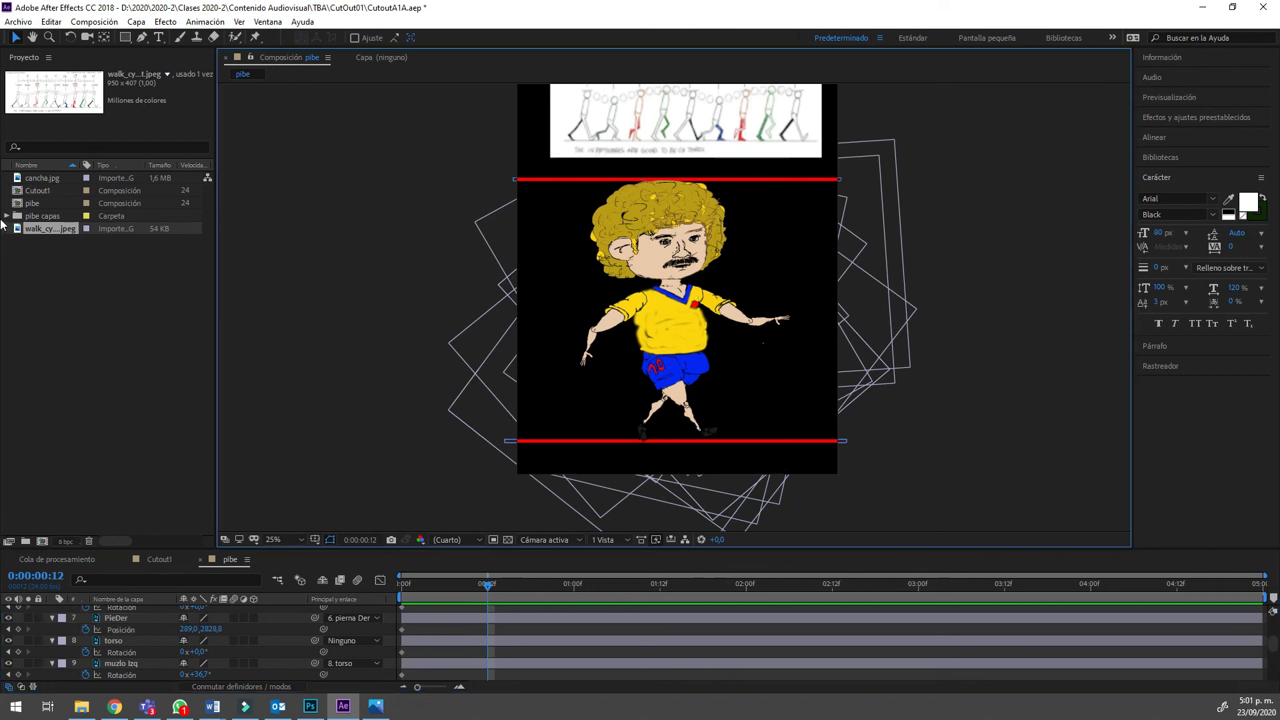
scroll(1, 230, "up", 4)
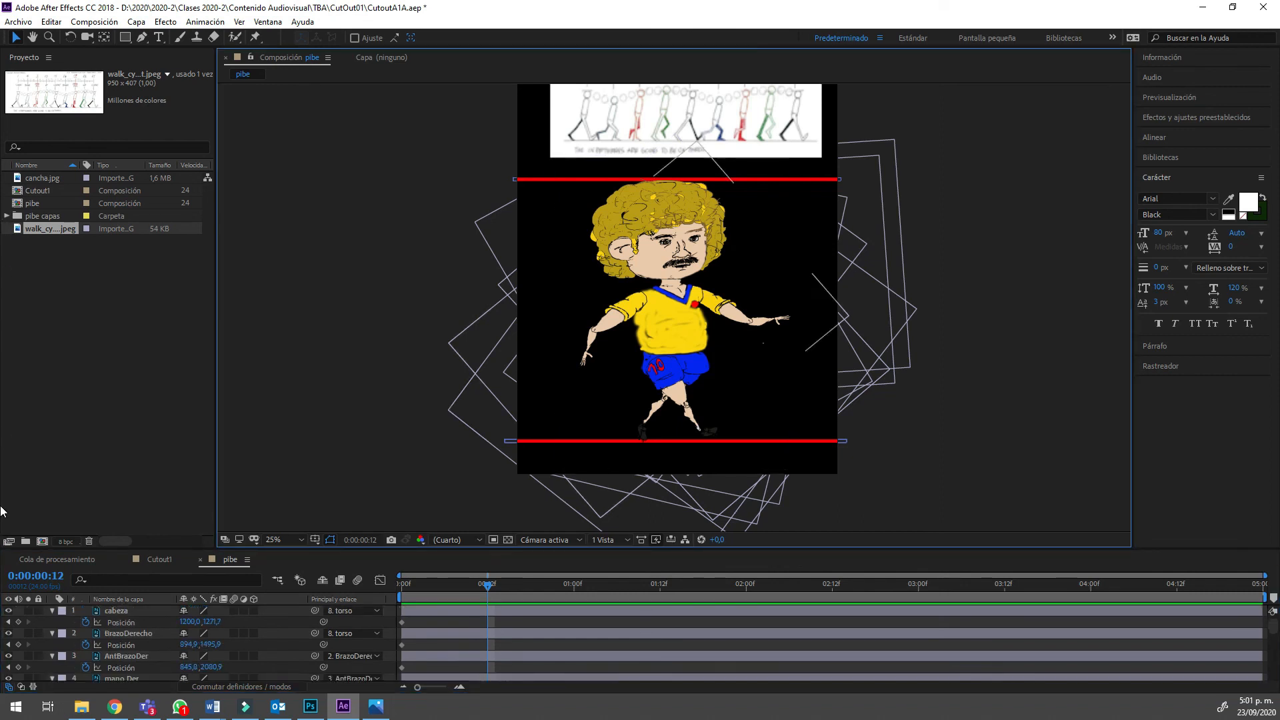
scroll(2, 537, "down", 3)
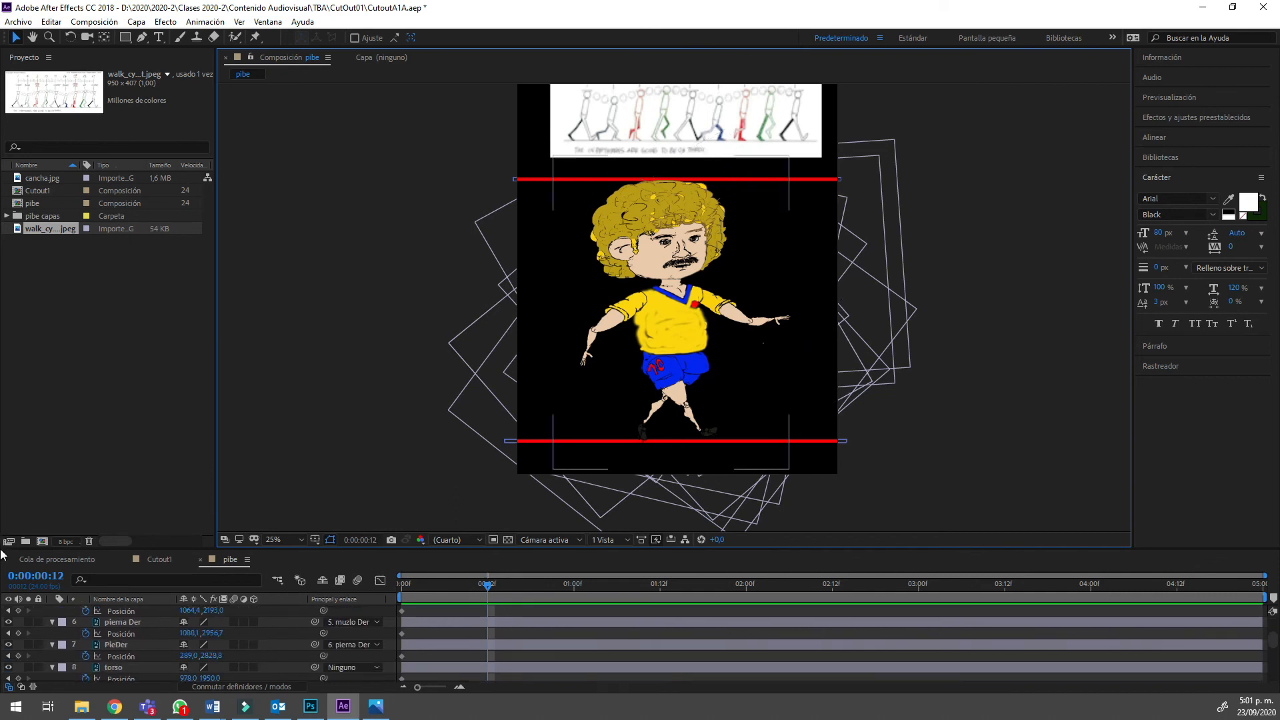
Select the torso layer and frame the character's body and legs down to the lower red ground line.
left_click(113, 668)
scroll(674, 230, "up", 2)
left_click_drag(673, 255, 672, 170)
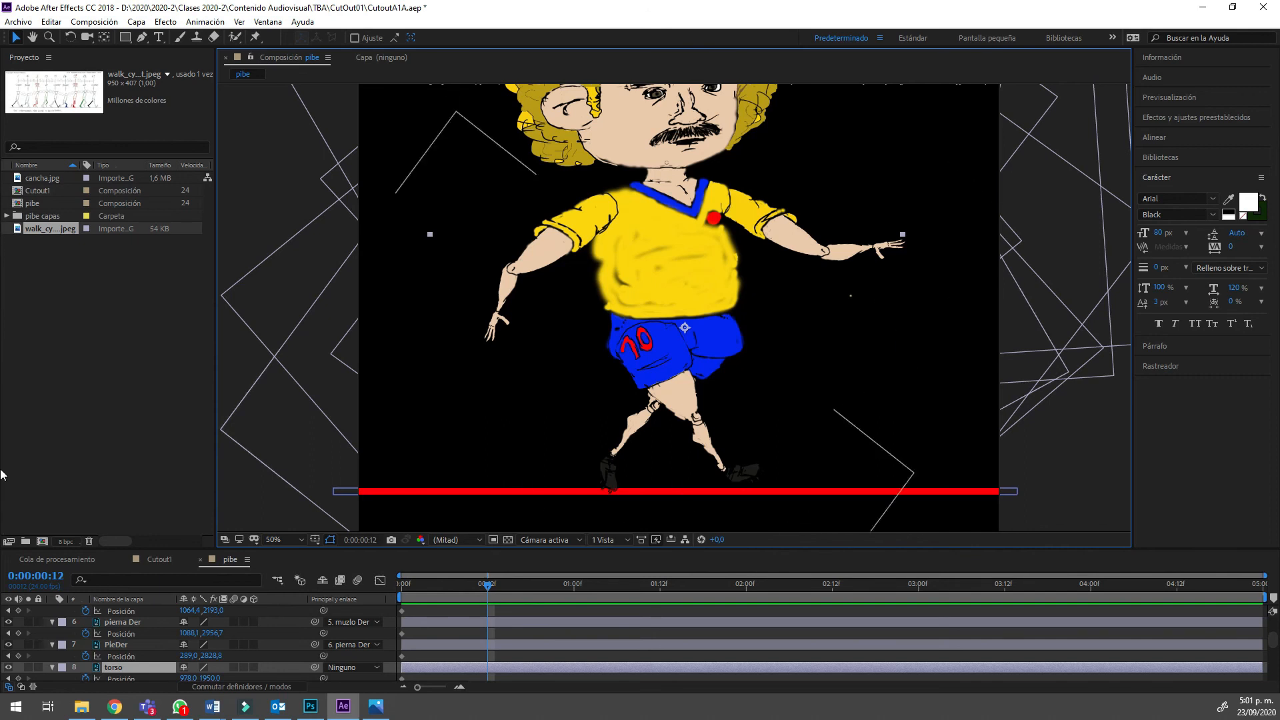
key("space")
left_click_drag(5, 278, 6, 218)
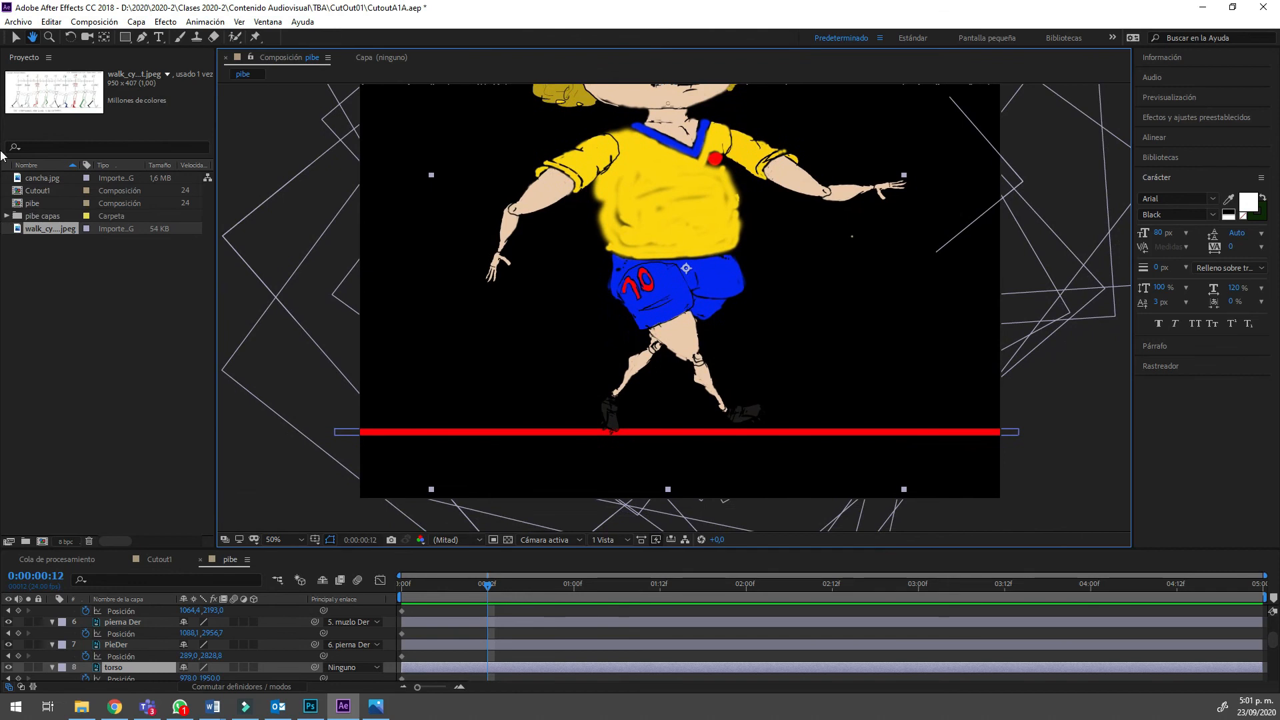
scroll(7, 505, "down", 1)
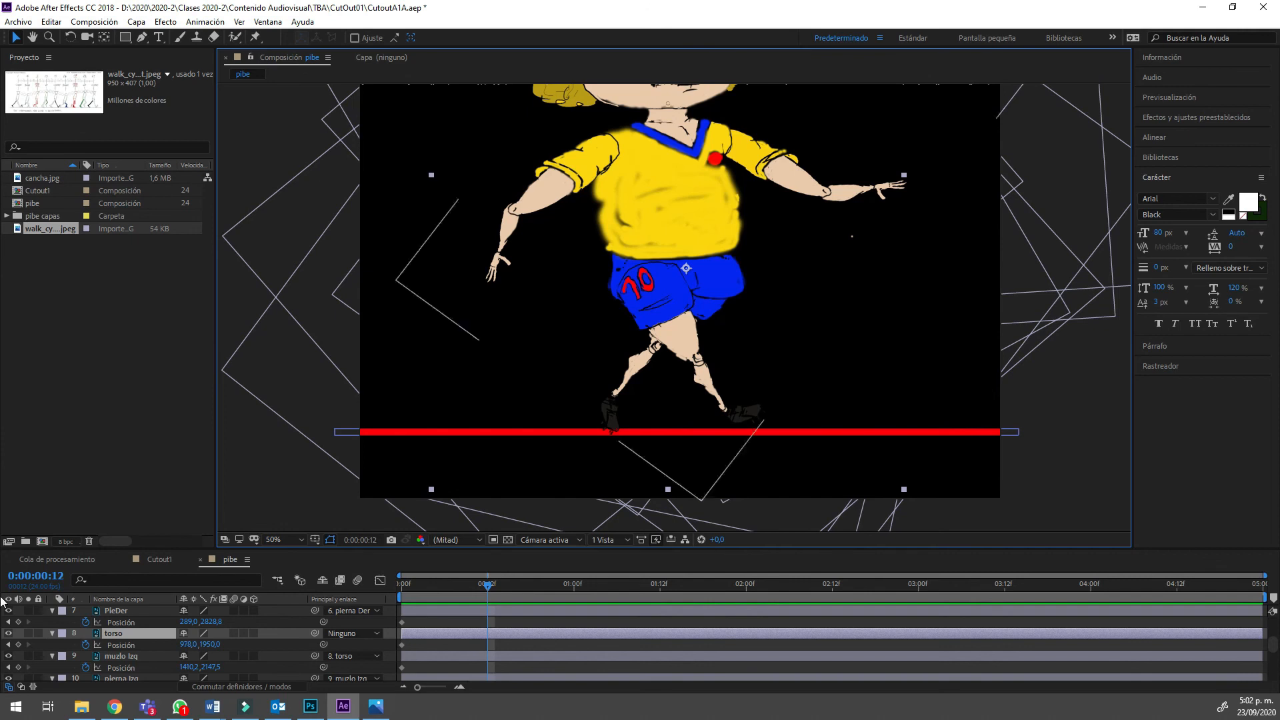
Examine the walk cycle reference image in Photos, comparing its poses with the character at frame 12.
left_click(376, 707)
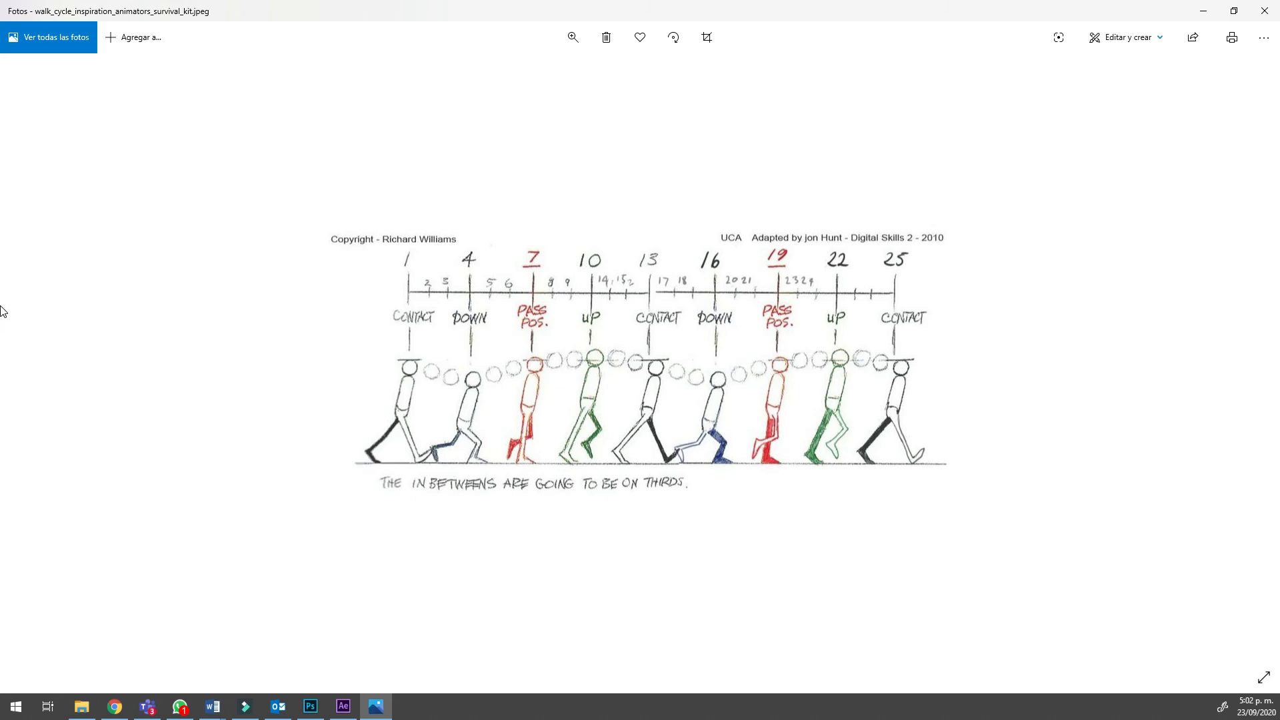
left_click(574, 38)
left_click(539, 72)
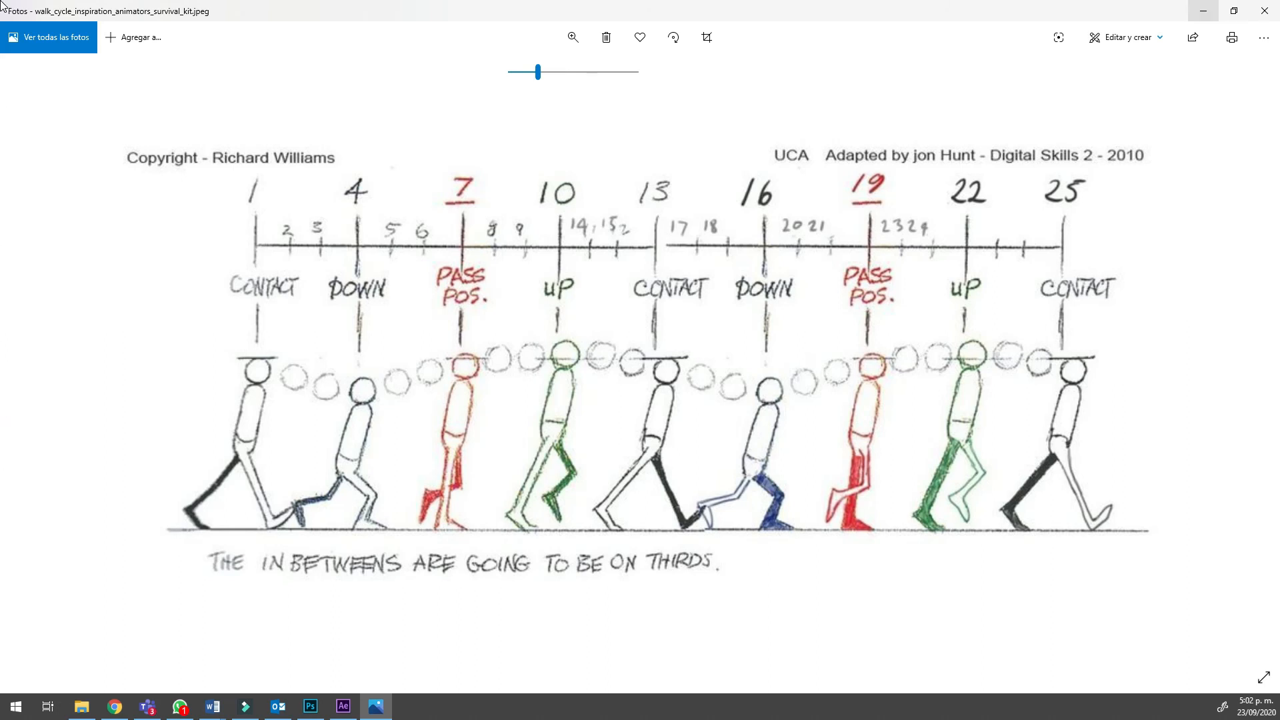
key("alt+Tab")
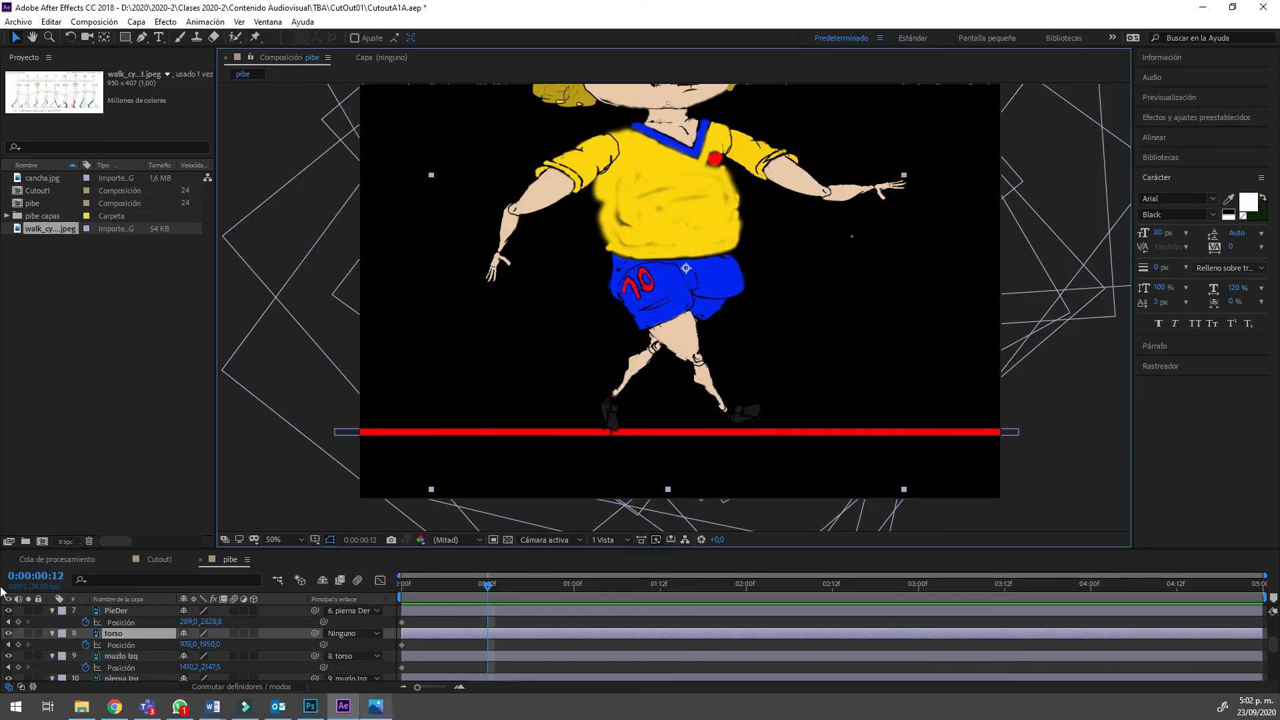
key("alt+Tab")
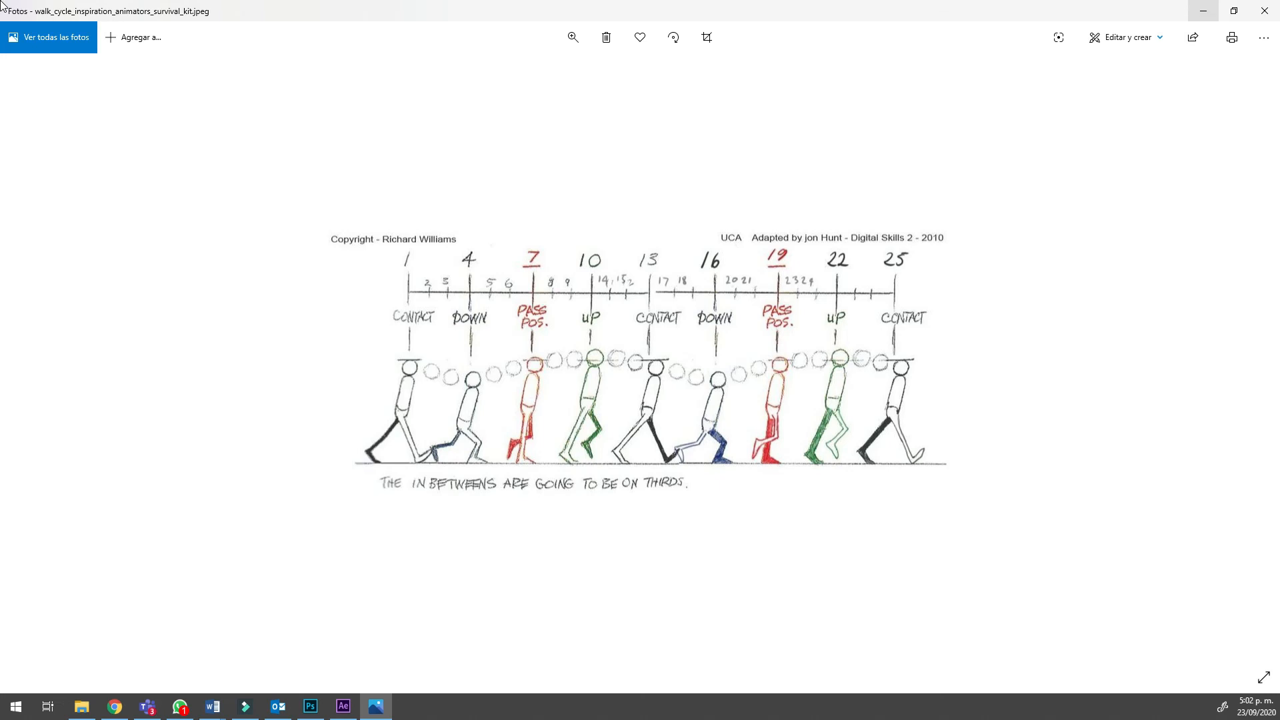
Return to After Effects and lower the torso at frame 12 to about position 982, 2008.
key("alt+Tab")
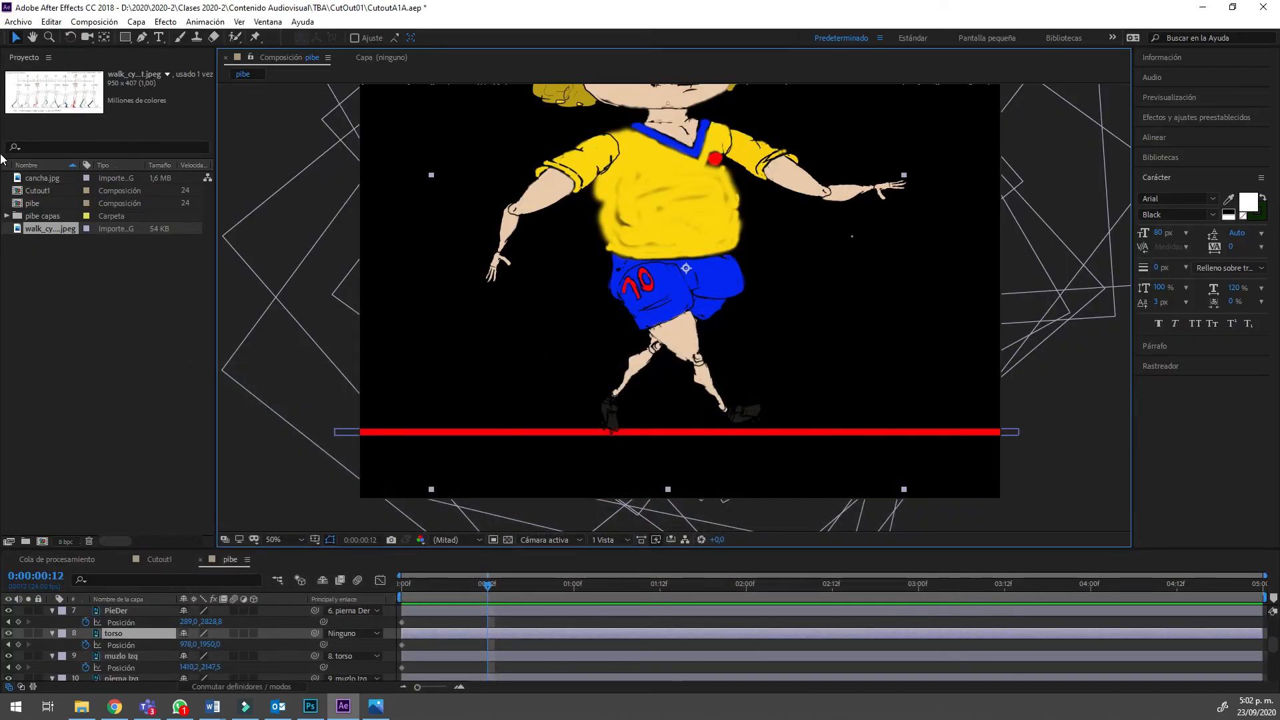
left_click_drag(667, 200, 668, 220)
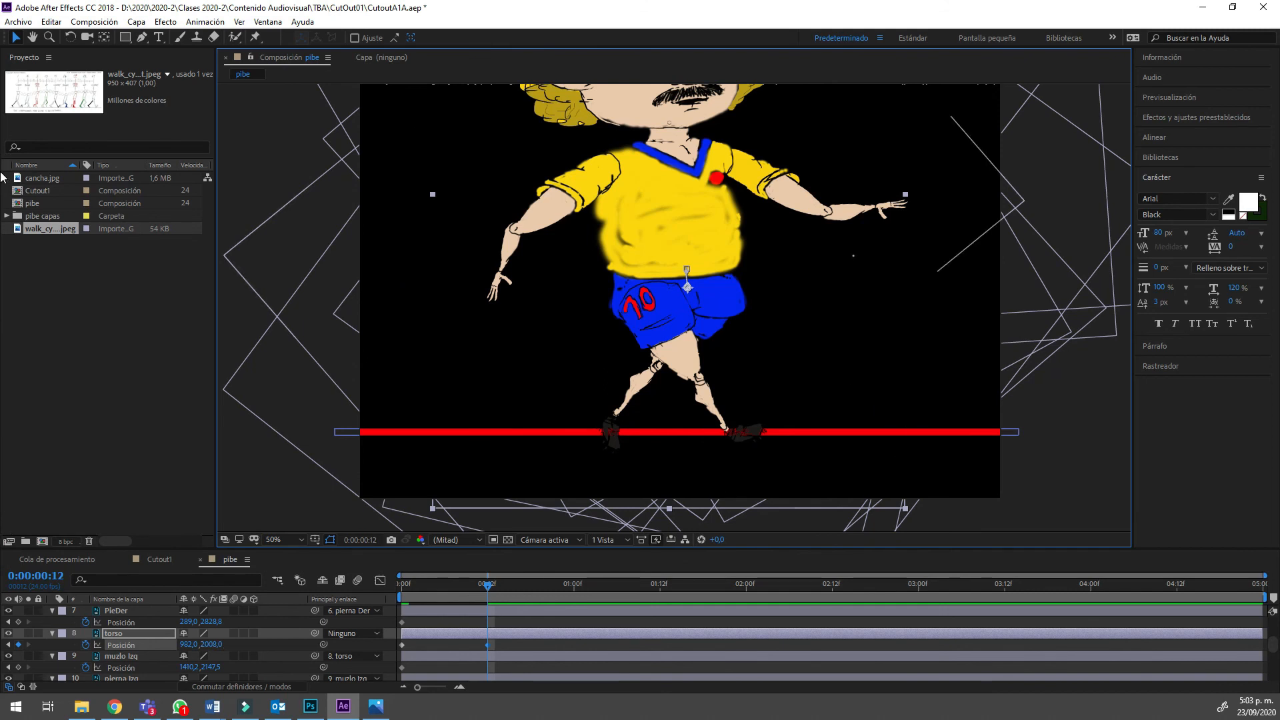
key("F2")
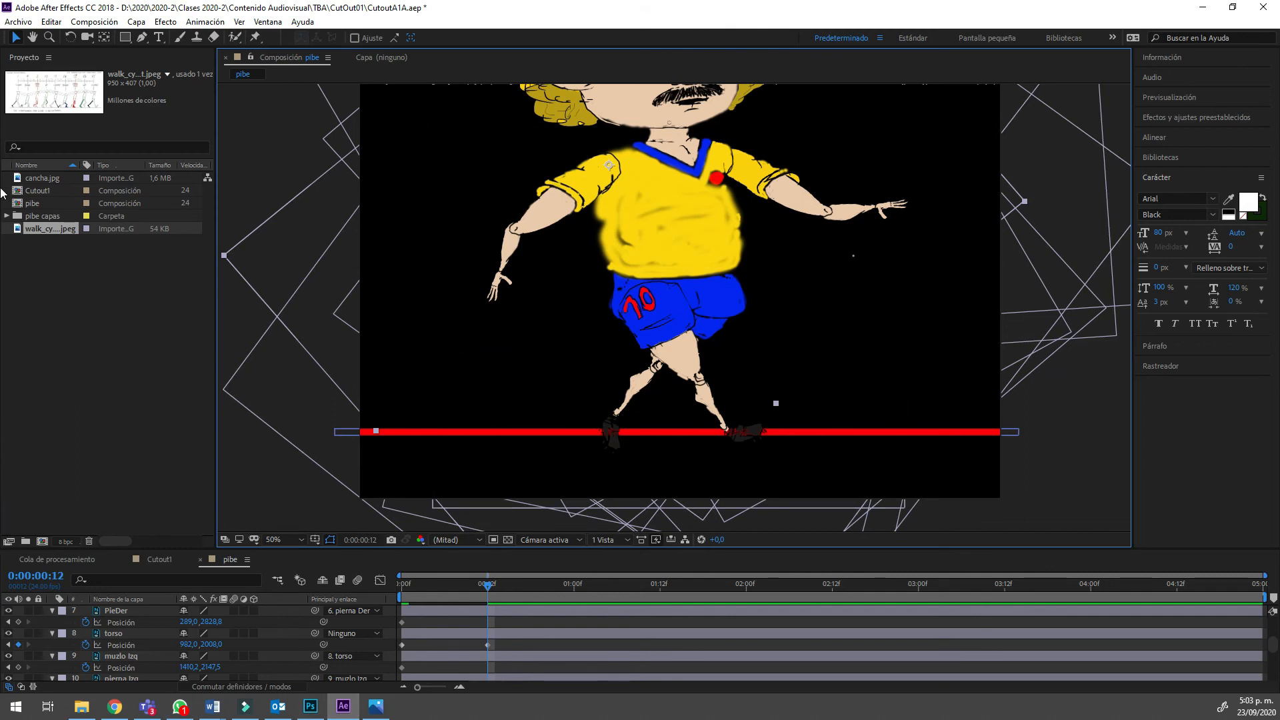
At frame 12, rotate the left thigh (muzlo Izq) slightly forward and bend the left lower leg (pierna Izq) backward.
left_click(121, 656)
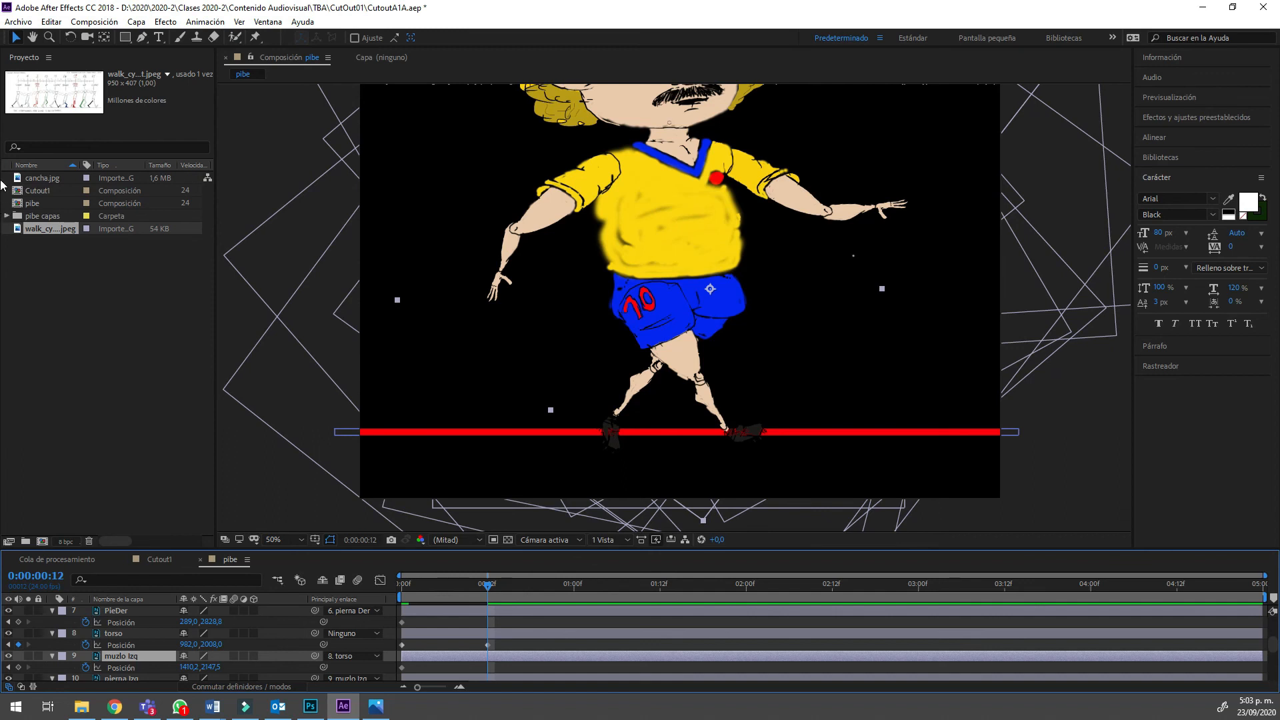
key("w")
left_click_drag(712, 325, 715, 326)
left_click_drag(4, 198, 4, 204)
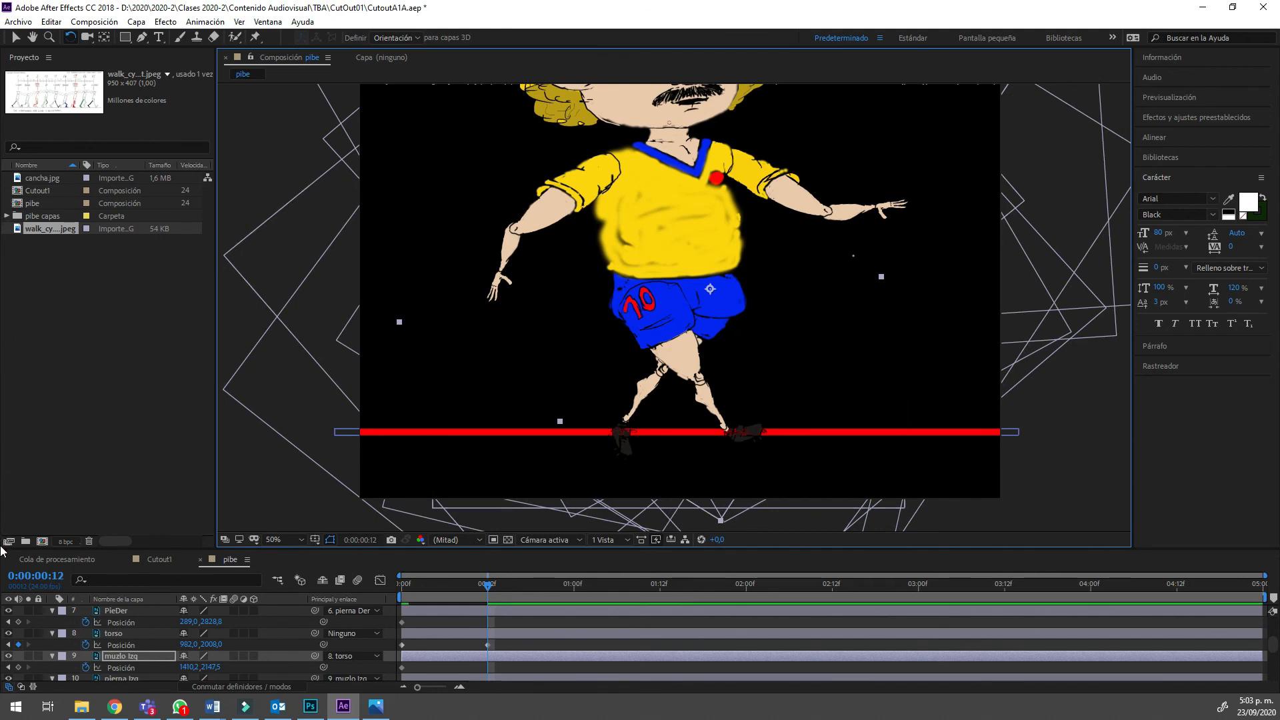
key("ctrl+Down")
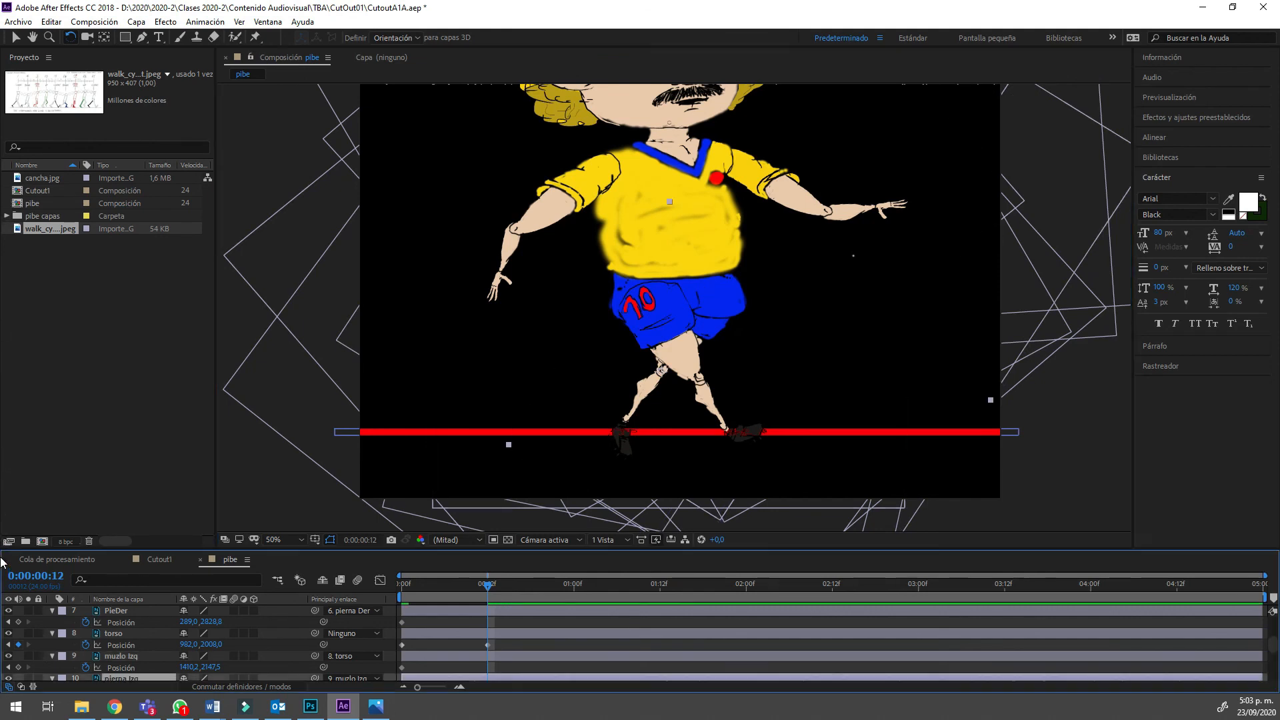
left_click(1, 267)
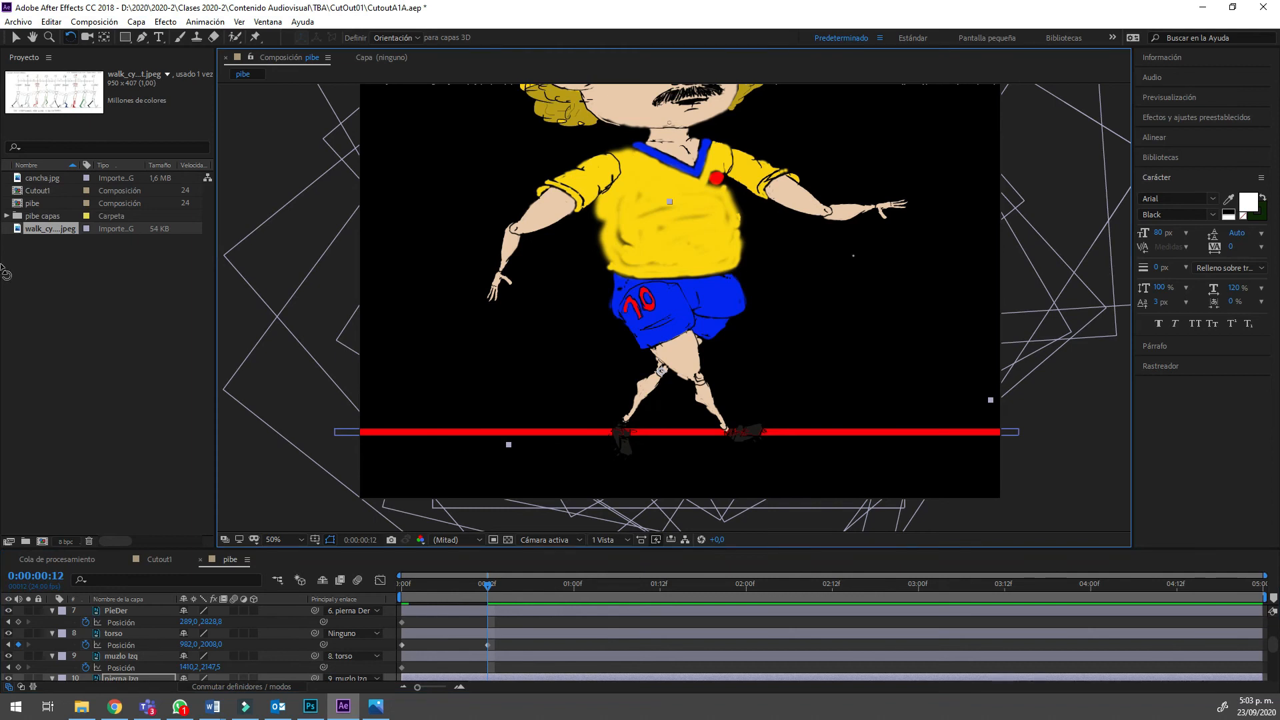
left_click_drag(5, 274, 5, 270)
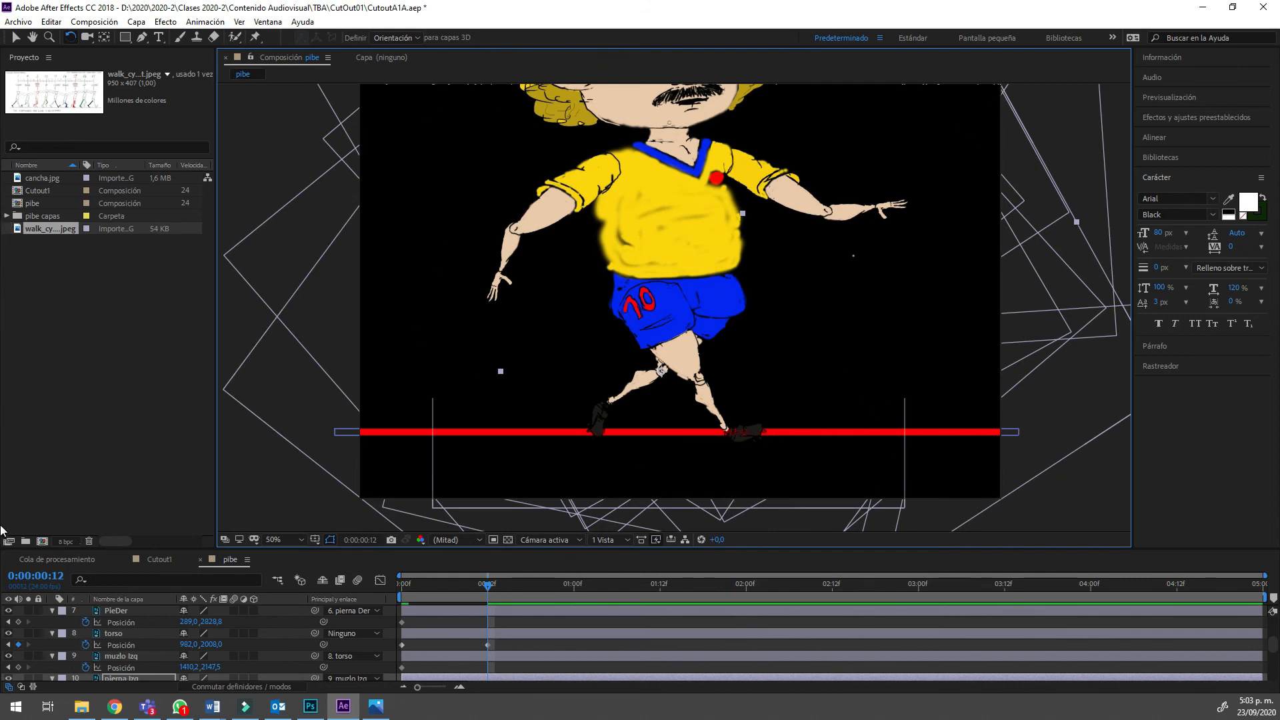
Swing the right thigh (muzlo Der) forward and rotate the right lower leg (pierna Der) back down toward the ground line at frame 12.
scroll(2, 545, "down", 2)
scroll(2, 545, "up", 5)
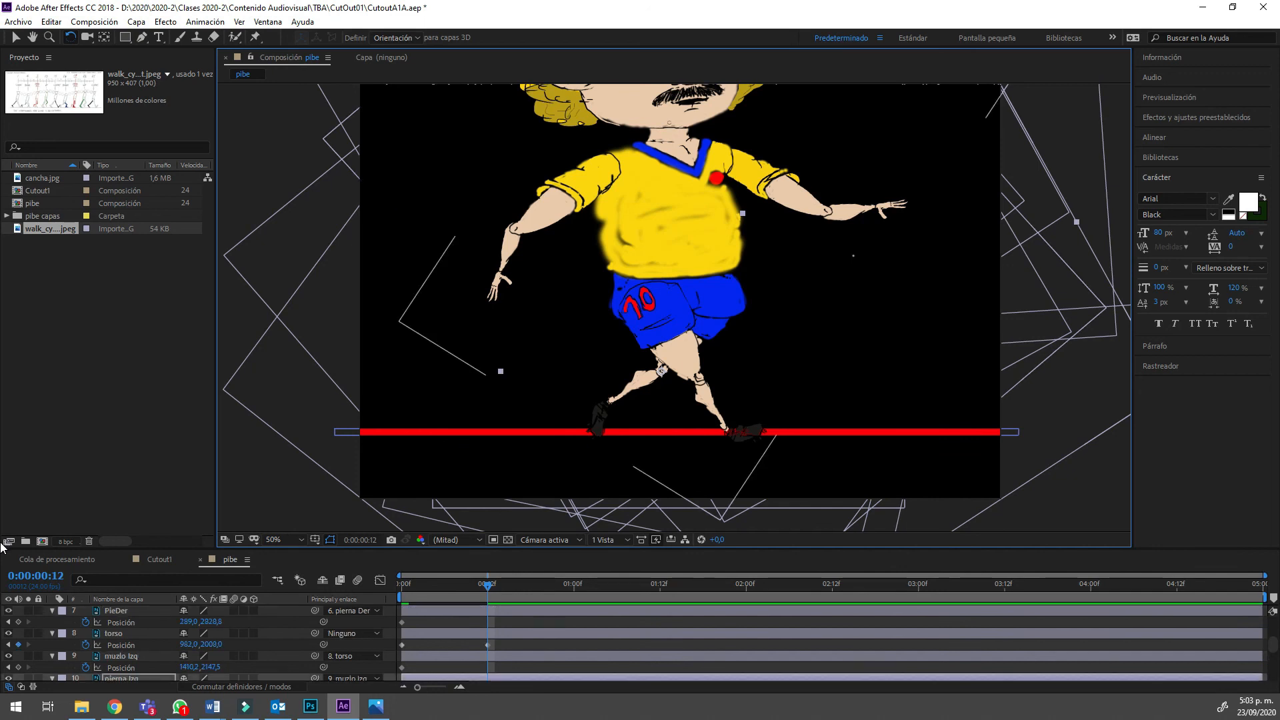
scroll(2, 546, "up", 1)
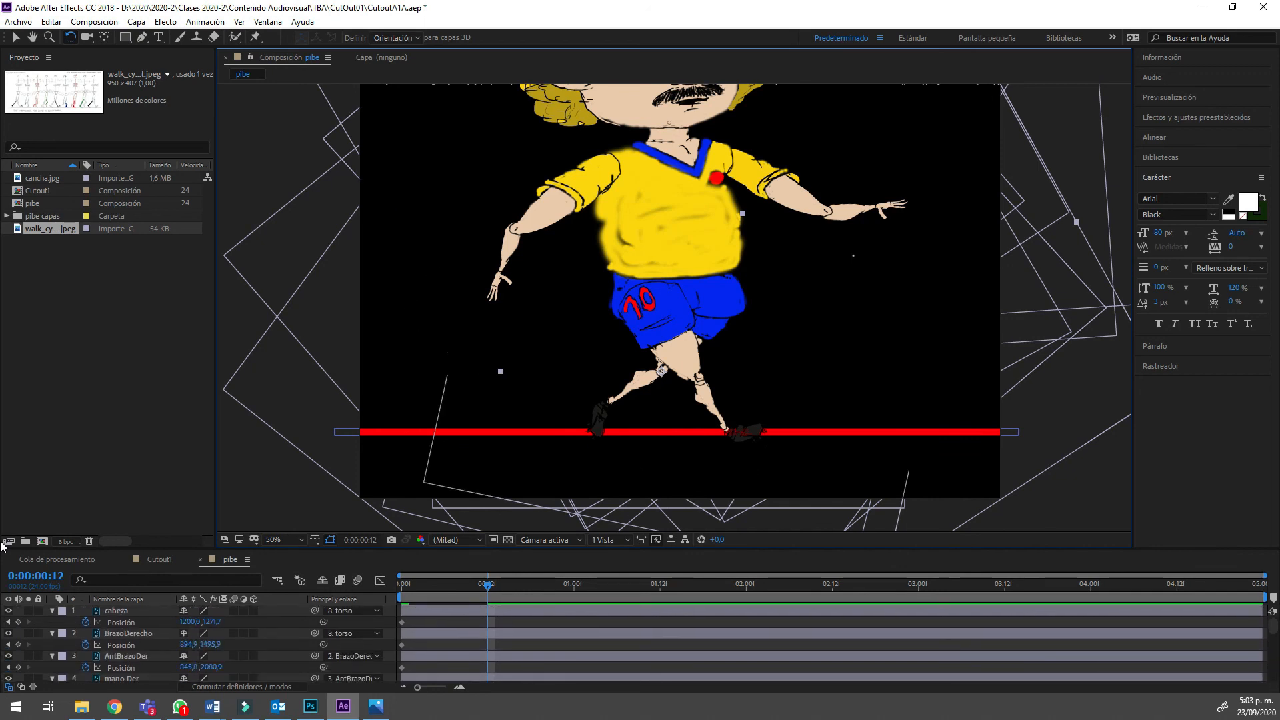
scroll(2, 545, "down", 6)
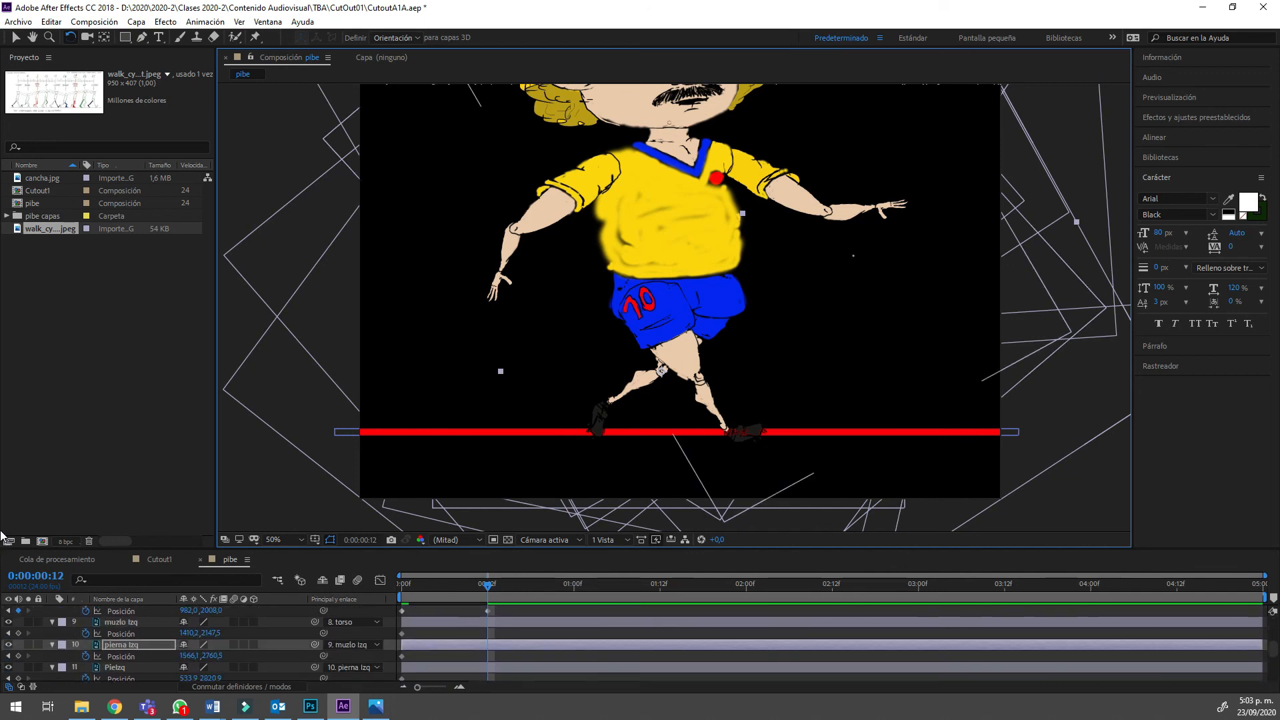
scroll(2, 535, "down", 2)
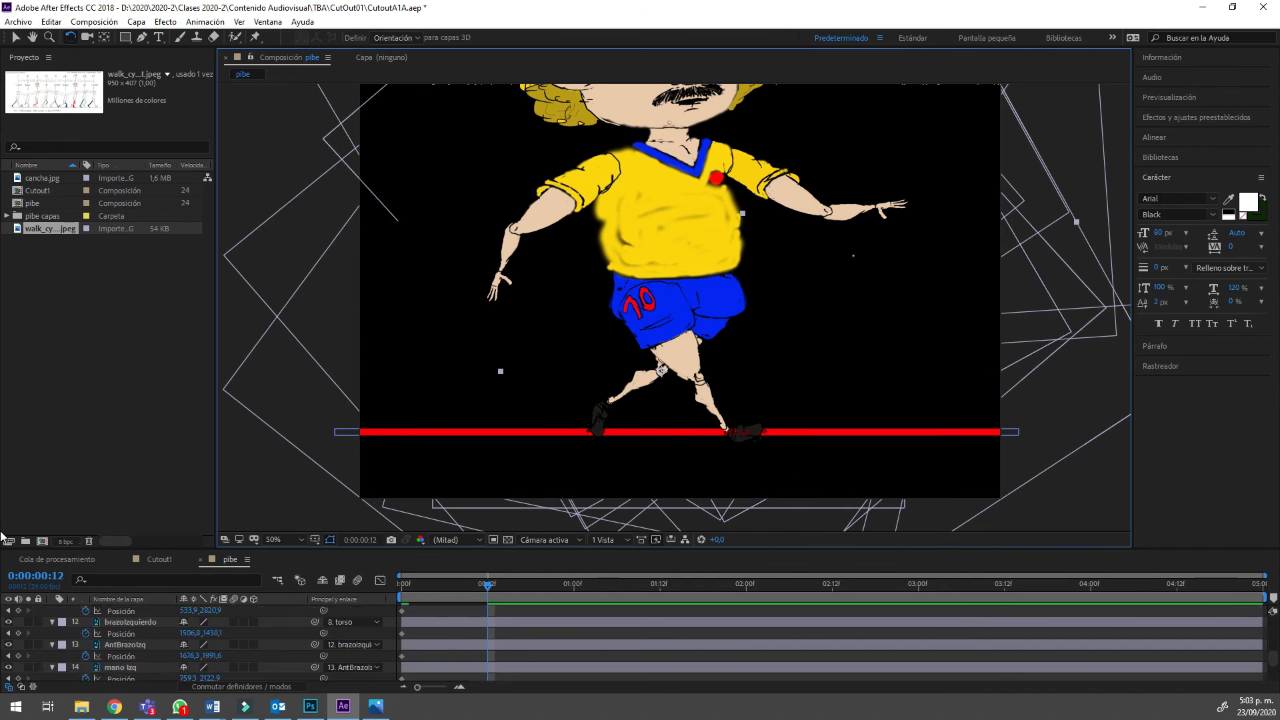
scroll(2, 535, "up", 4)
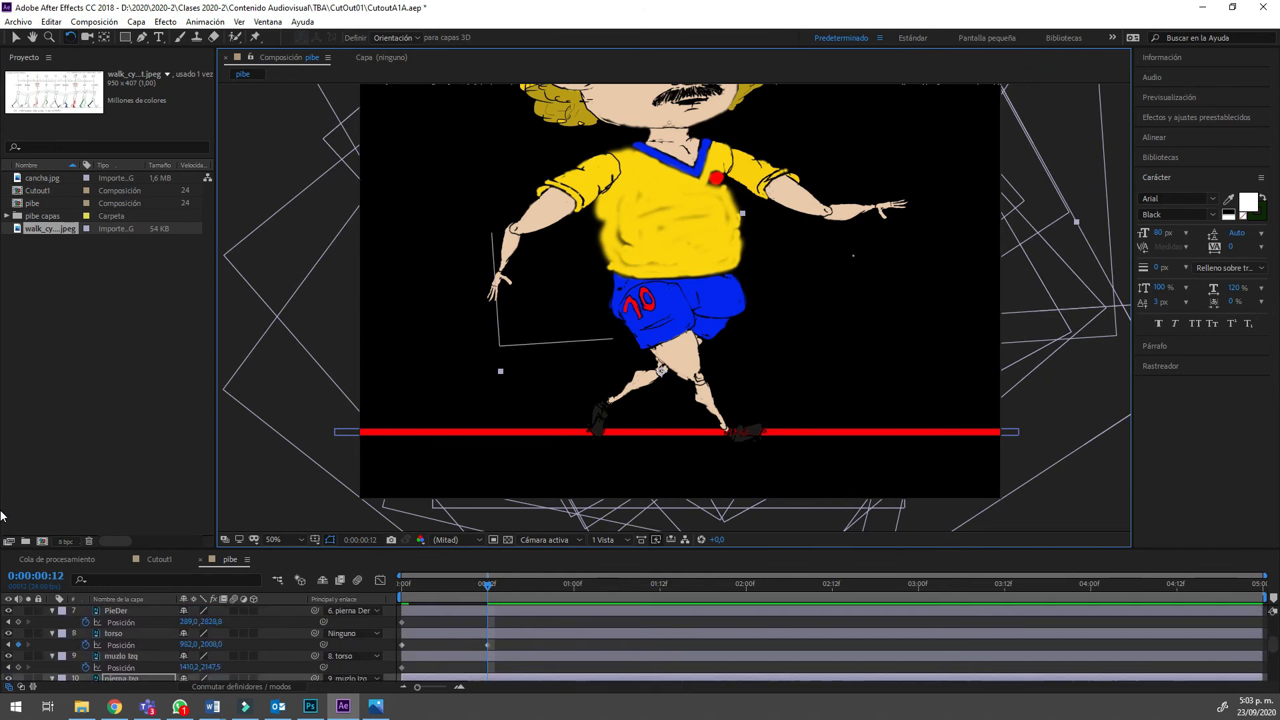
scroll(2, 514, "up", 2)
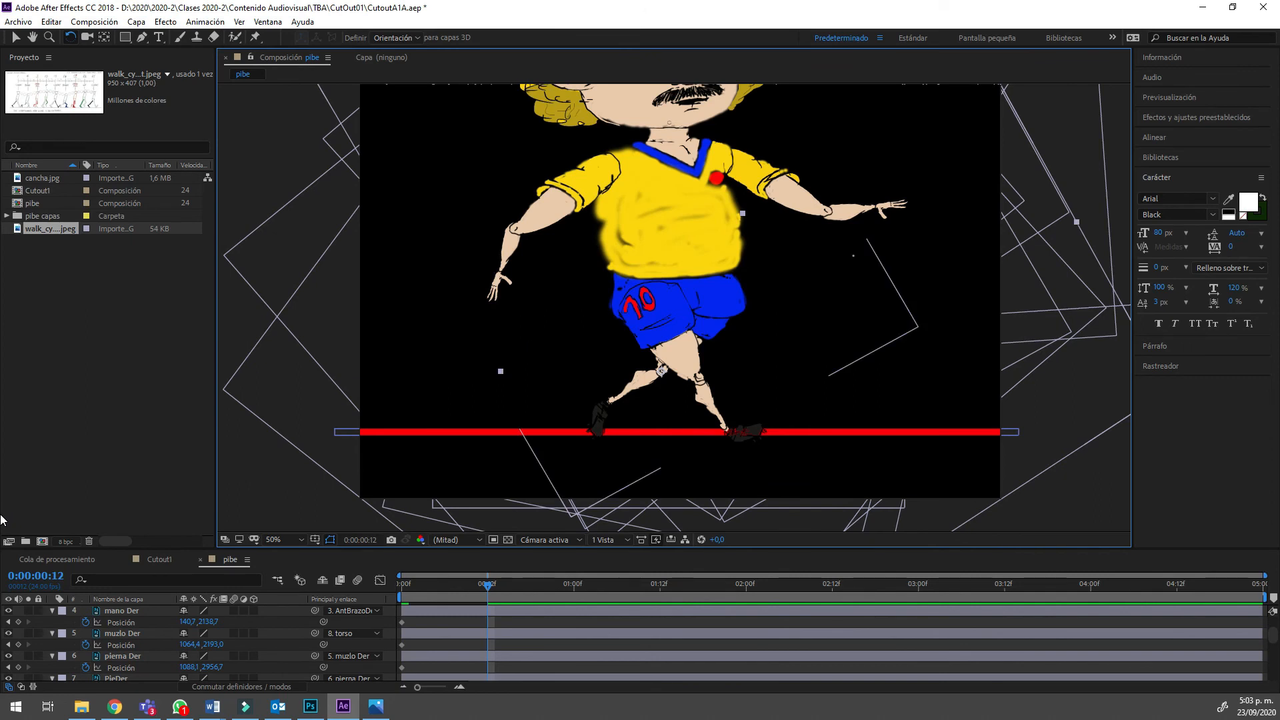
left_click(3, 633)
left_click_drag(2, 206, 3, 203)
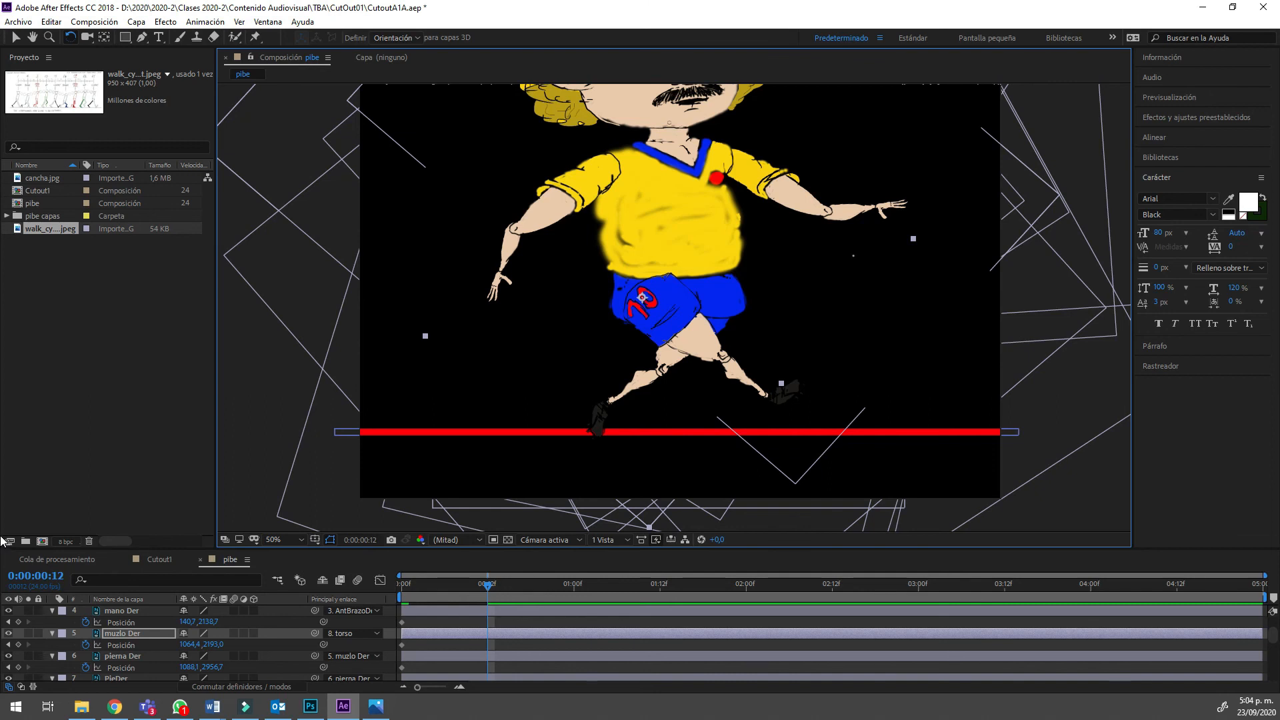
key("ctrl+Down")
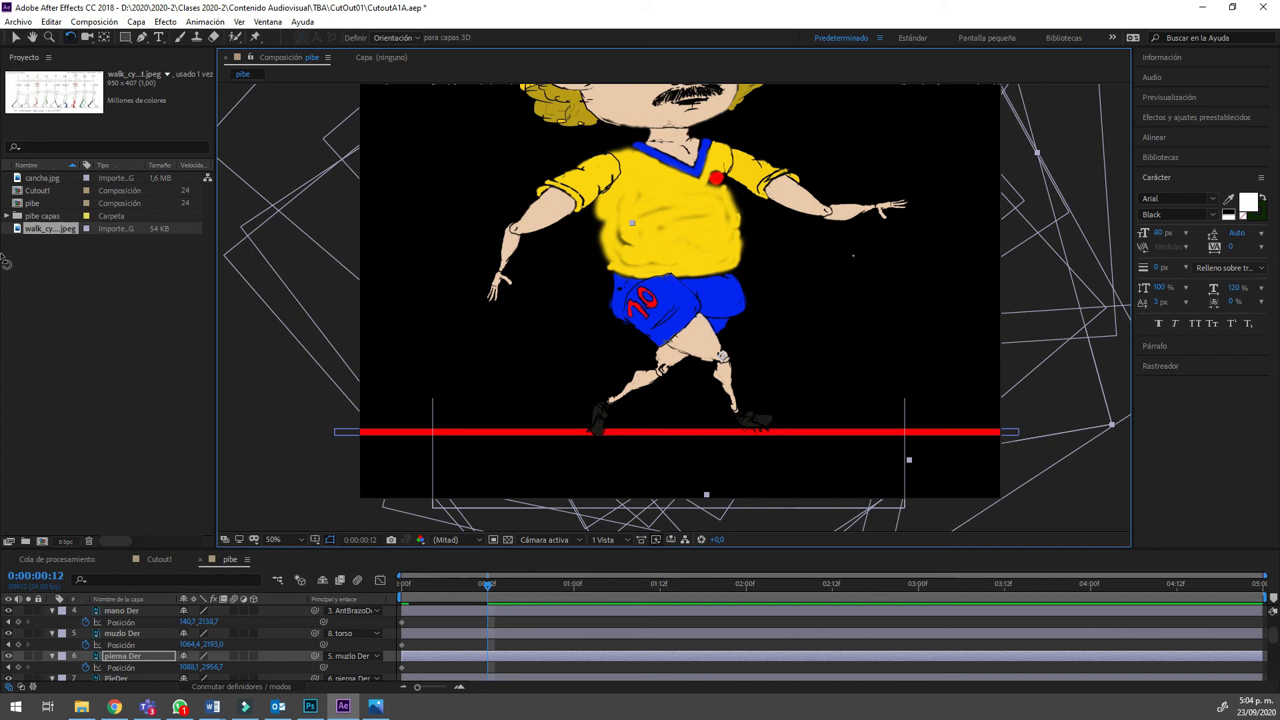
Refine the rear leg at frame 12 by rotating muzlo Izq further forward and bending pierna Izq back to lift the foot.
scroll(2, 551, "down", 2)
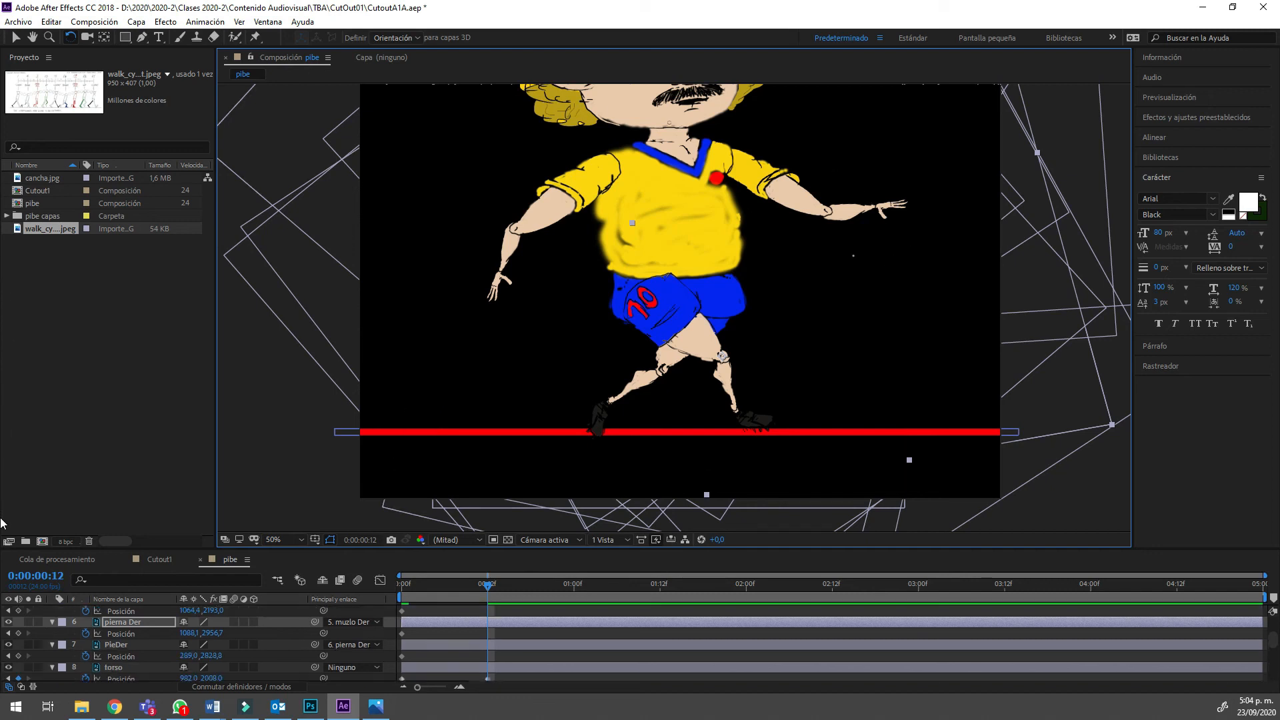
left_click(121, 644)
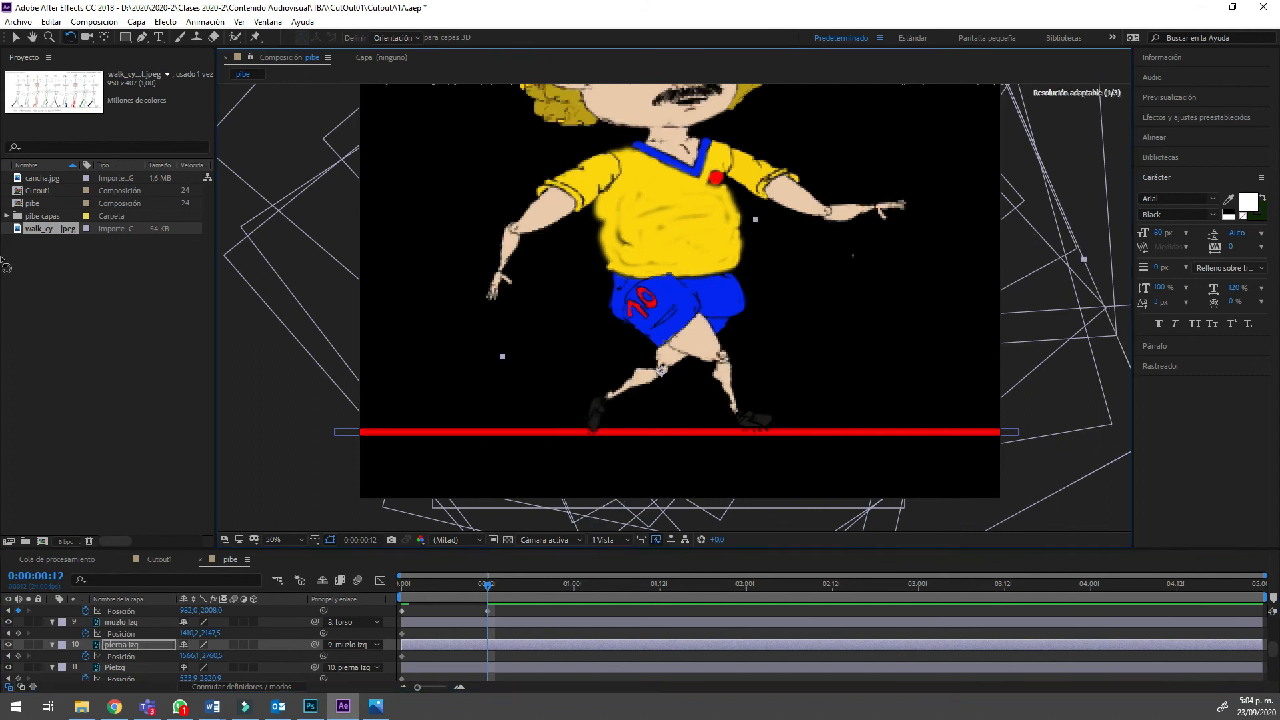
key("Return")
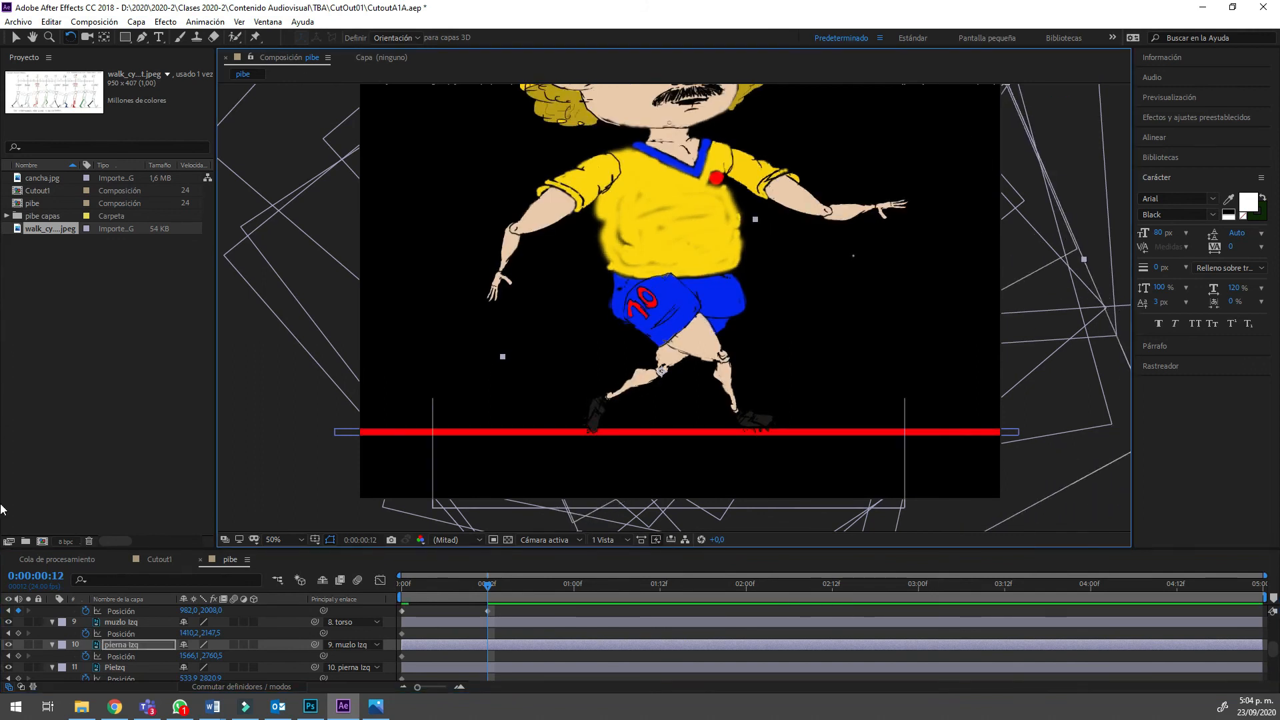
left_click(121, 622)
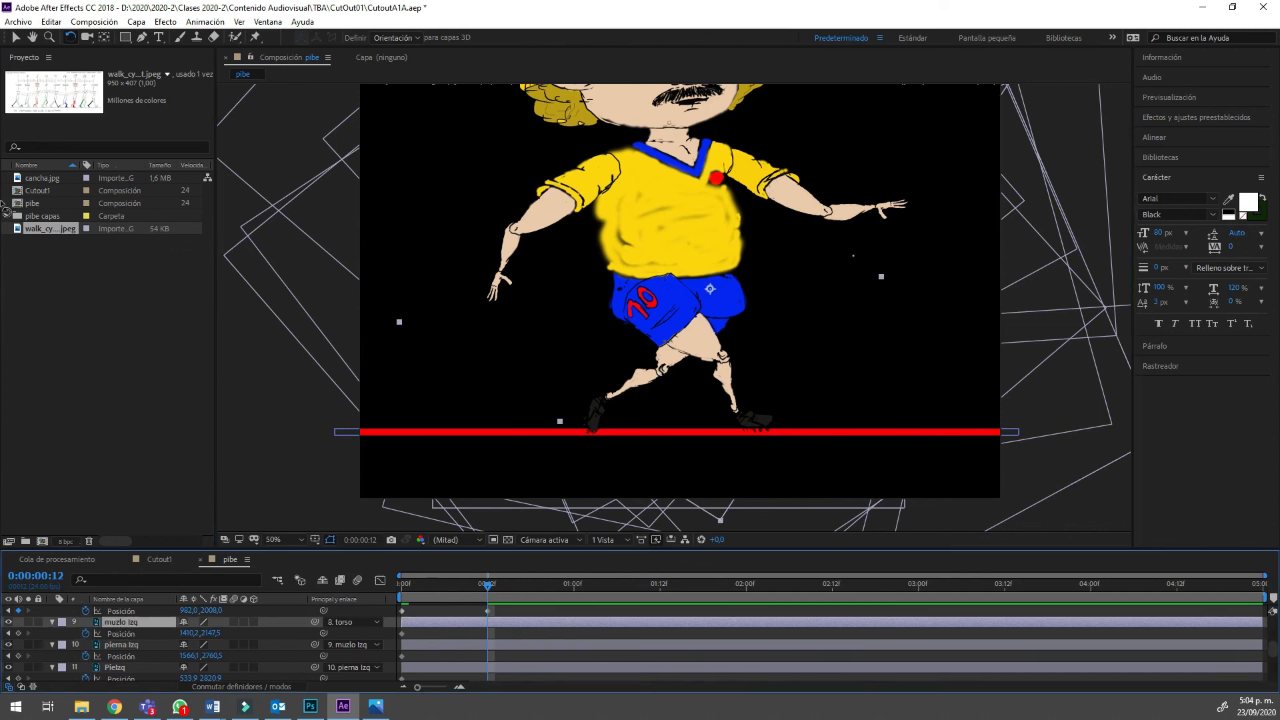
left_click_drag(673, 350, 688, 356)
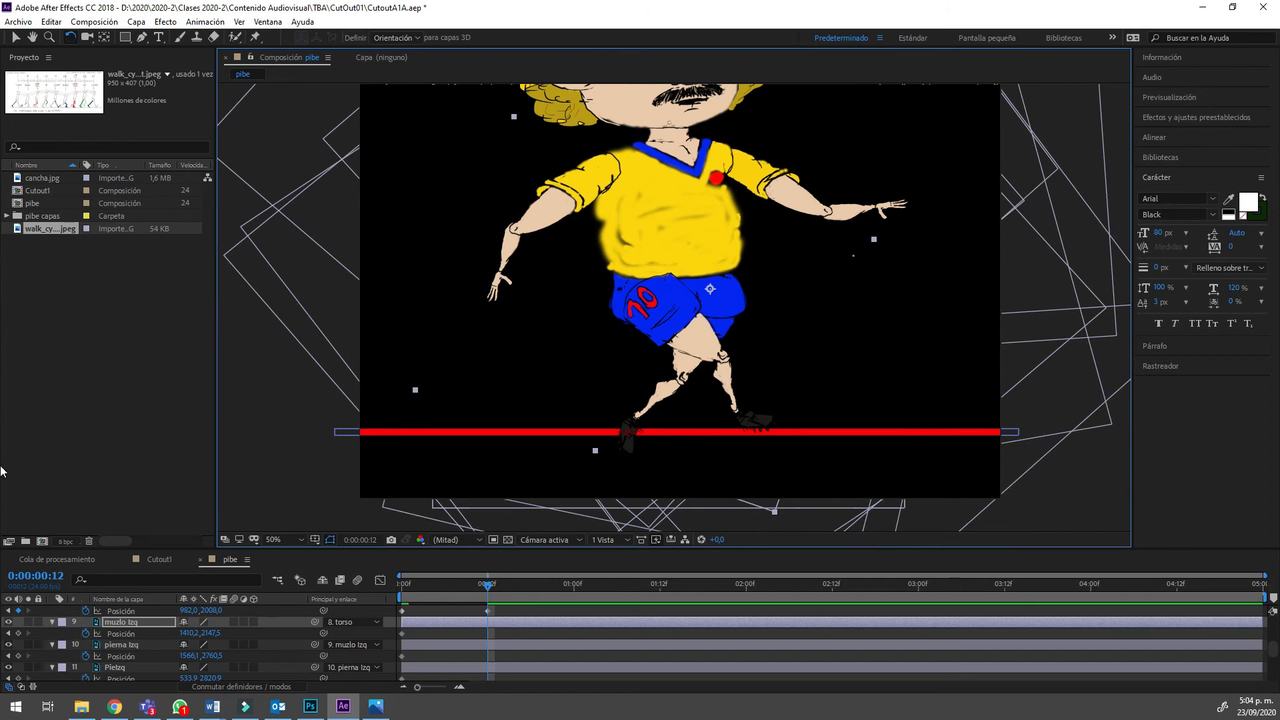
key("ctrl+Down")
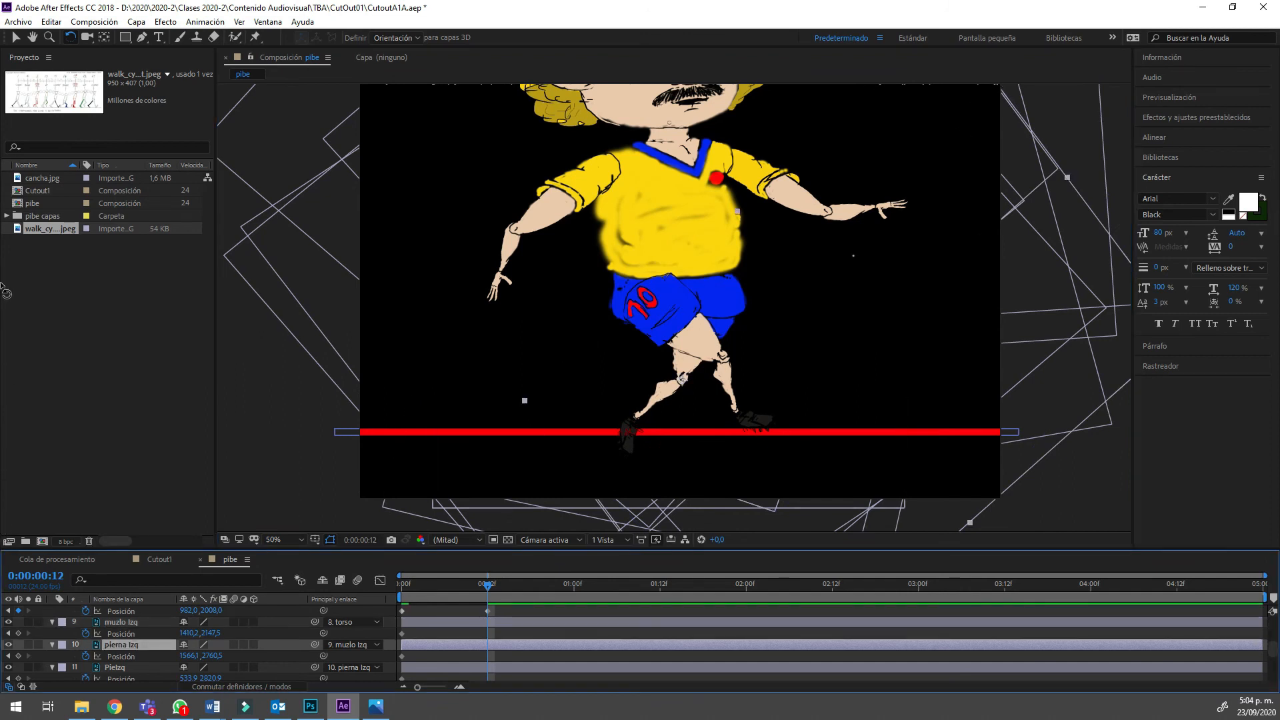
left_click_drag(657, 395, 652, 383)
key("h")
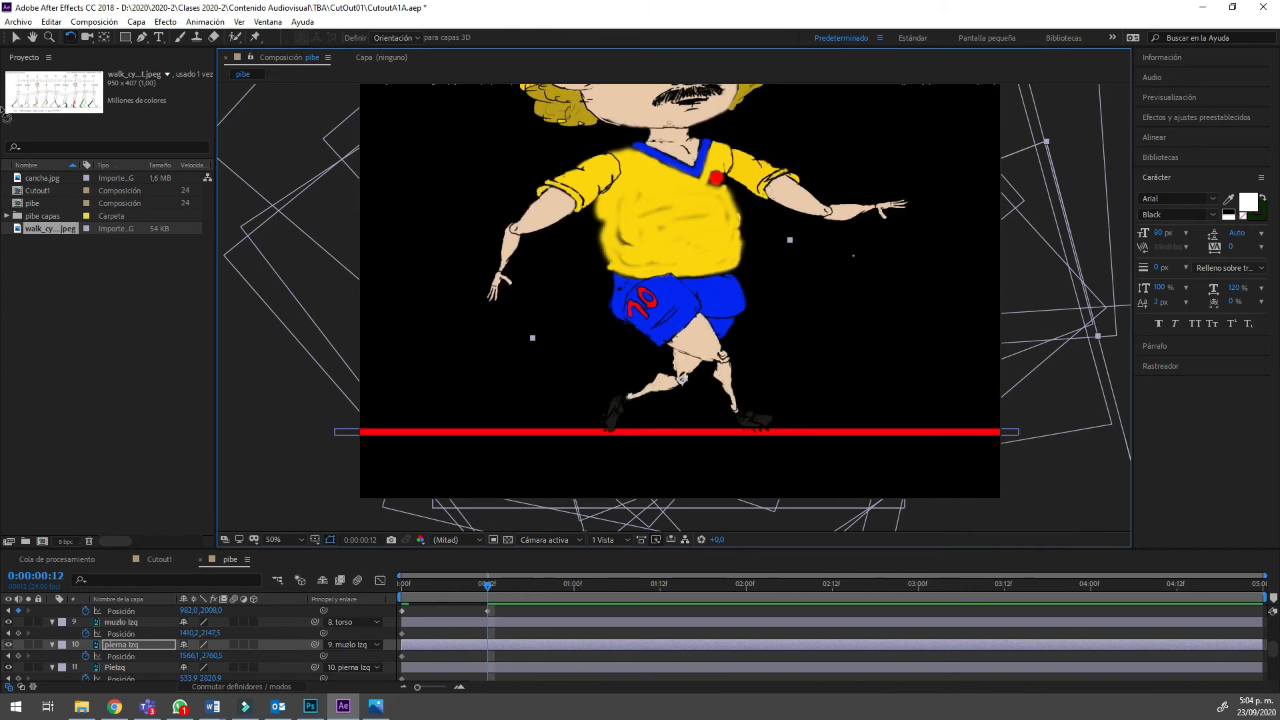
Compare the player's full pose at frame 12 with the Richard Williams walk cycle reference in Chrome.
left_click_drag(6, 114, 8, 348)
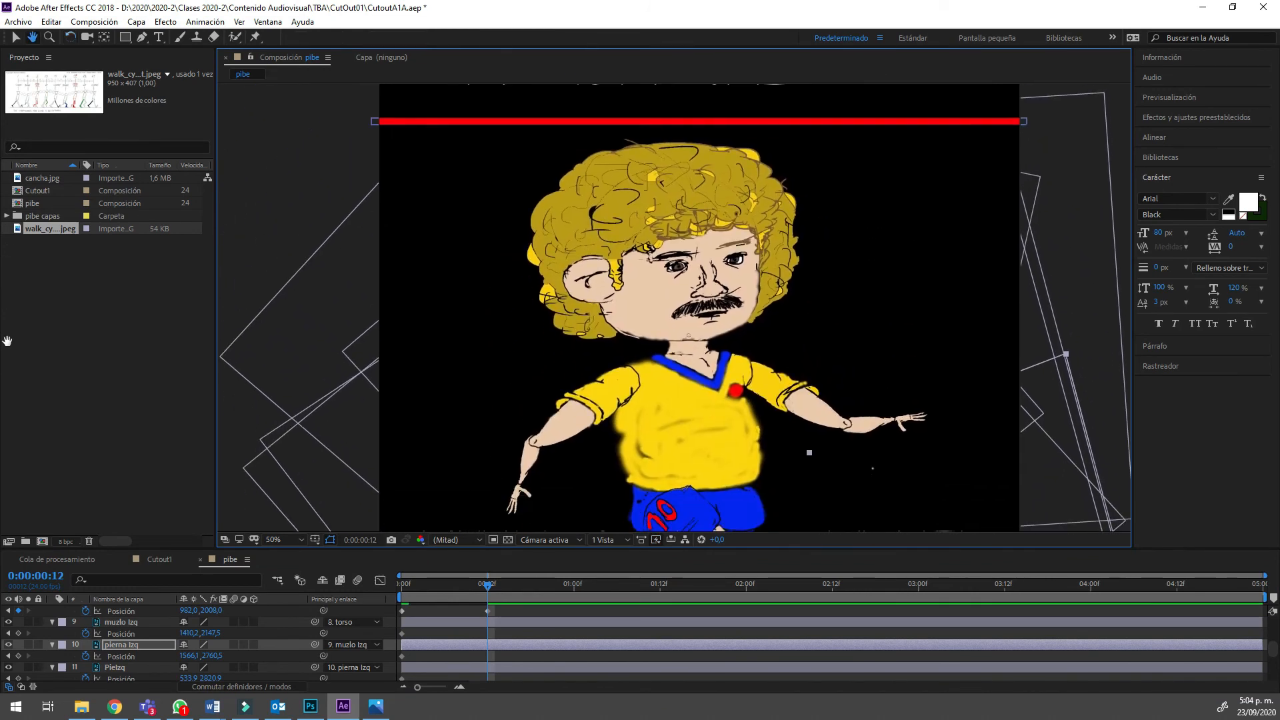
key("h")
left_click_drag(6, 220, 8, 75)
key("w")
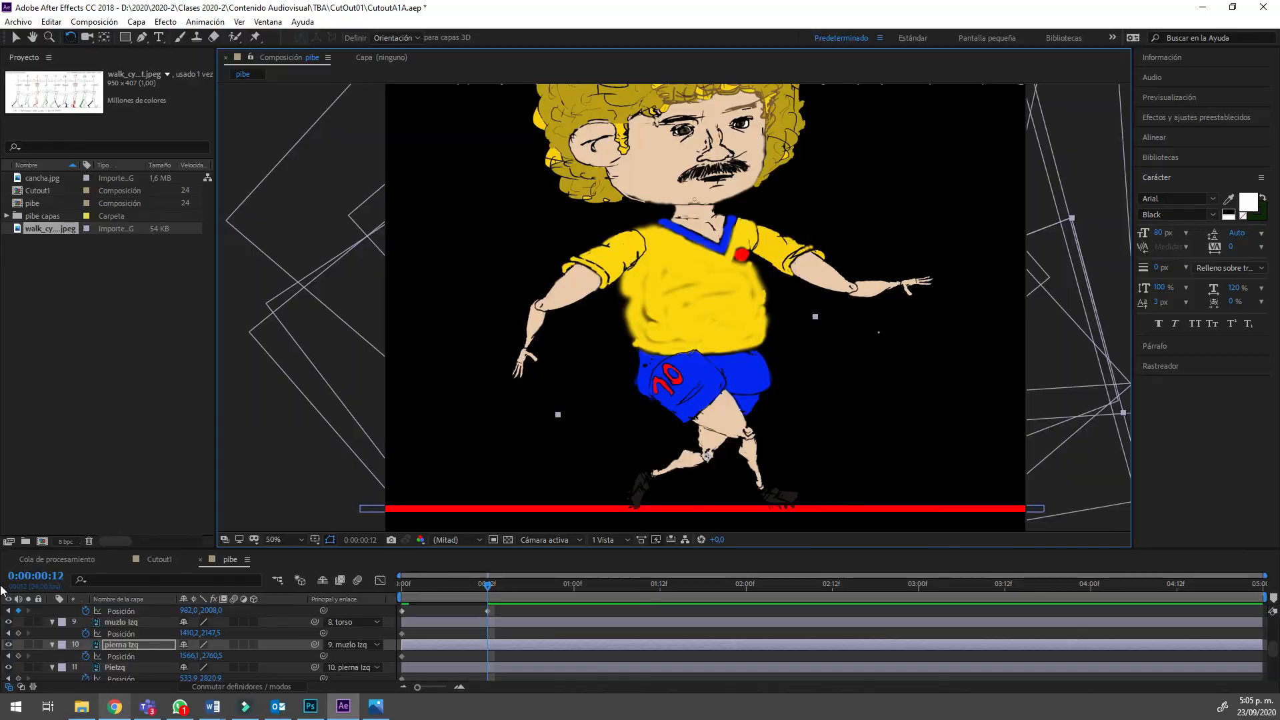
key("alt+Tab")
key("Right")
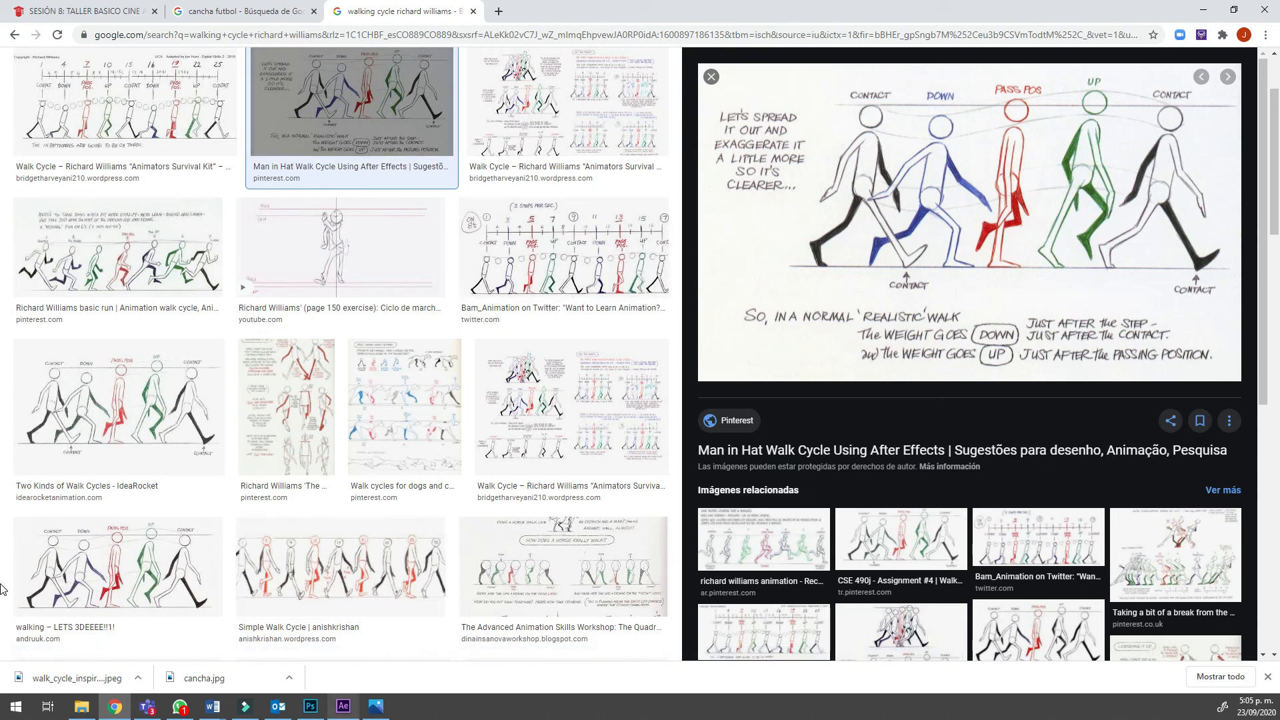
Return to After Effects and rotate brazoIzquierdo upward at frame 12 so the left arm swings out at shoulder height.
key("alt+Tab")
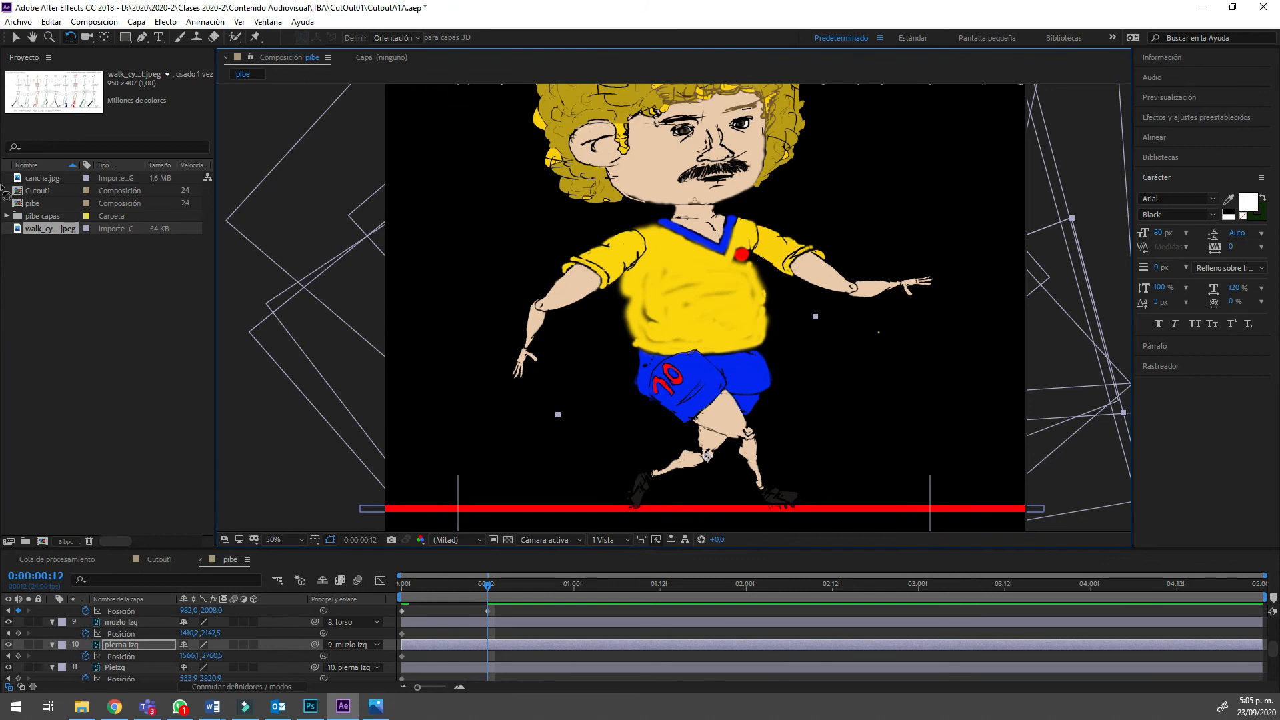
scroll(3, 552, "down", 1)
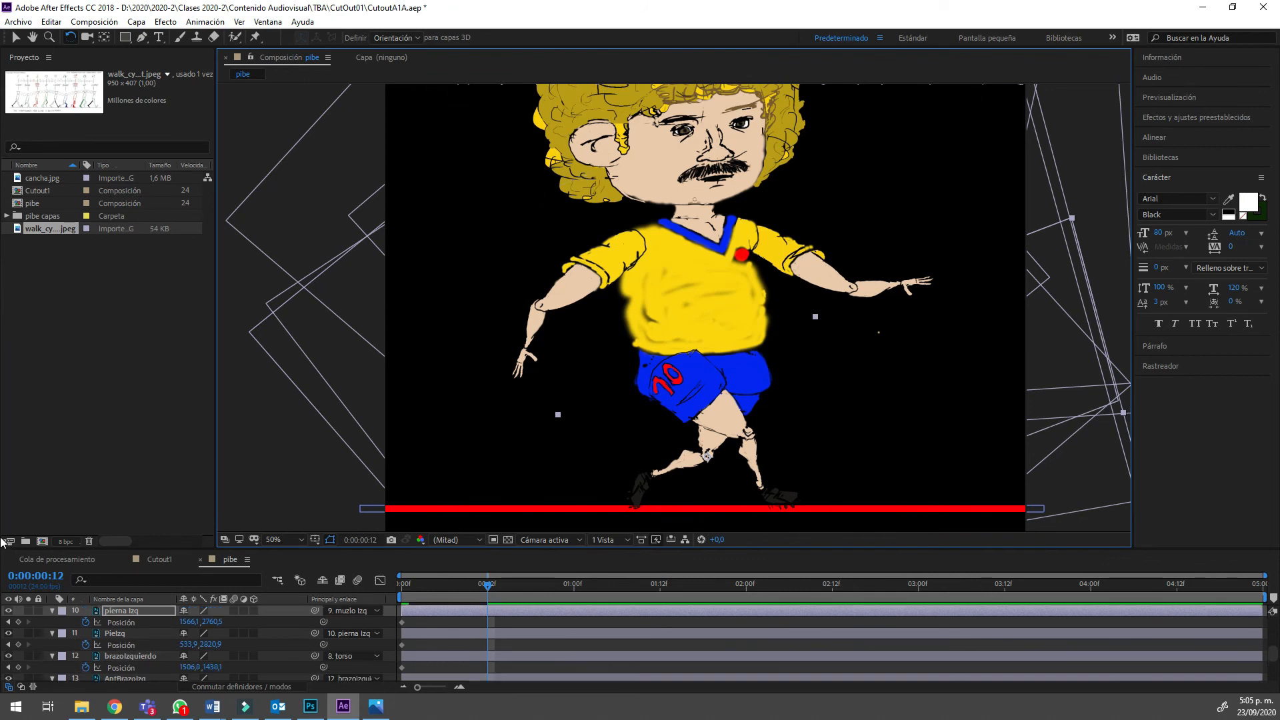
scroll(4, 553, "down", 1)
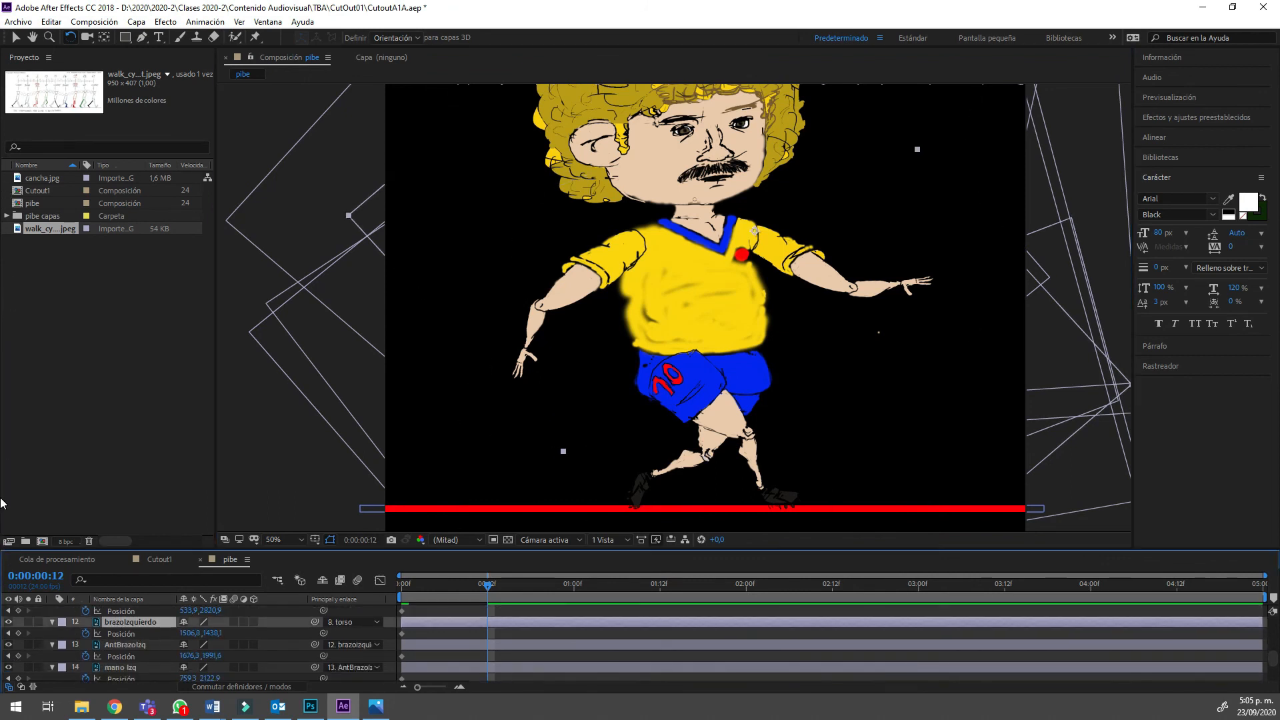
left_click_drag(826, 270, 838, 223)
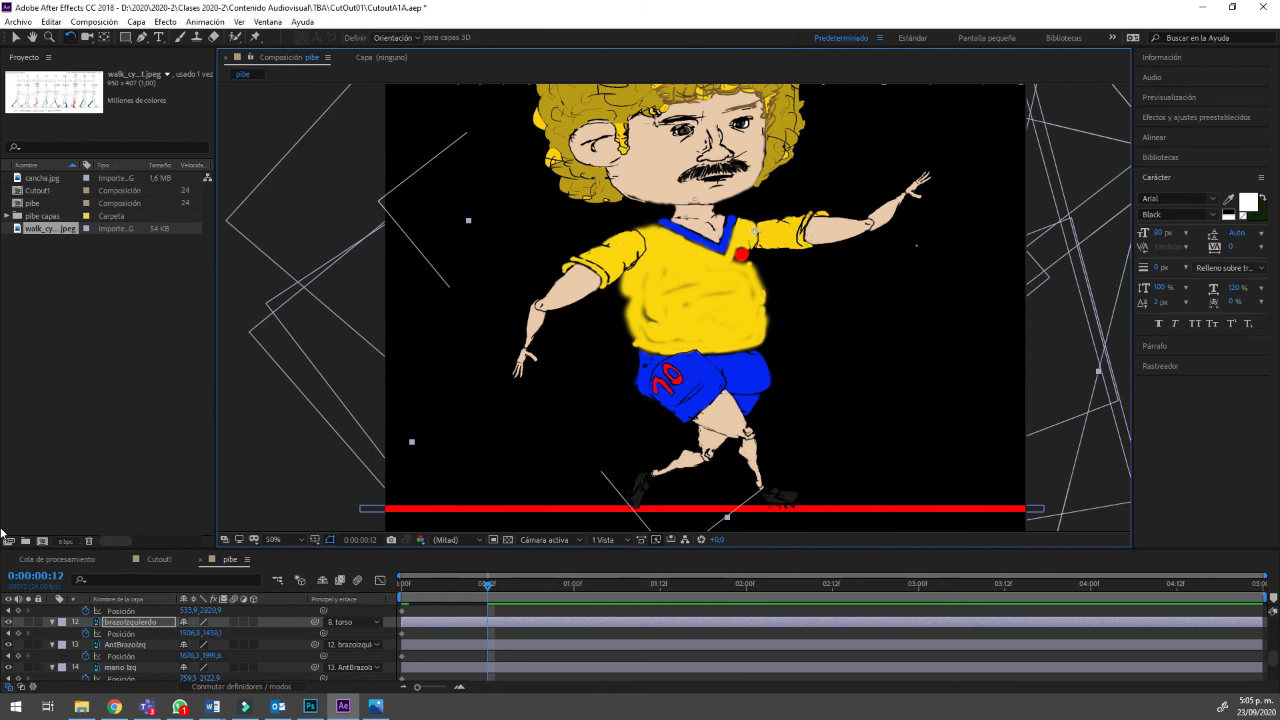
Rotate BrazoDerecho up and backward at frame 12 so the right arm swings out behind the body.
scroll(633, 643, "up", 2)
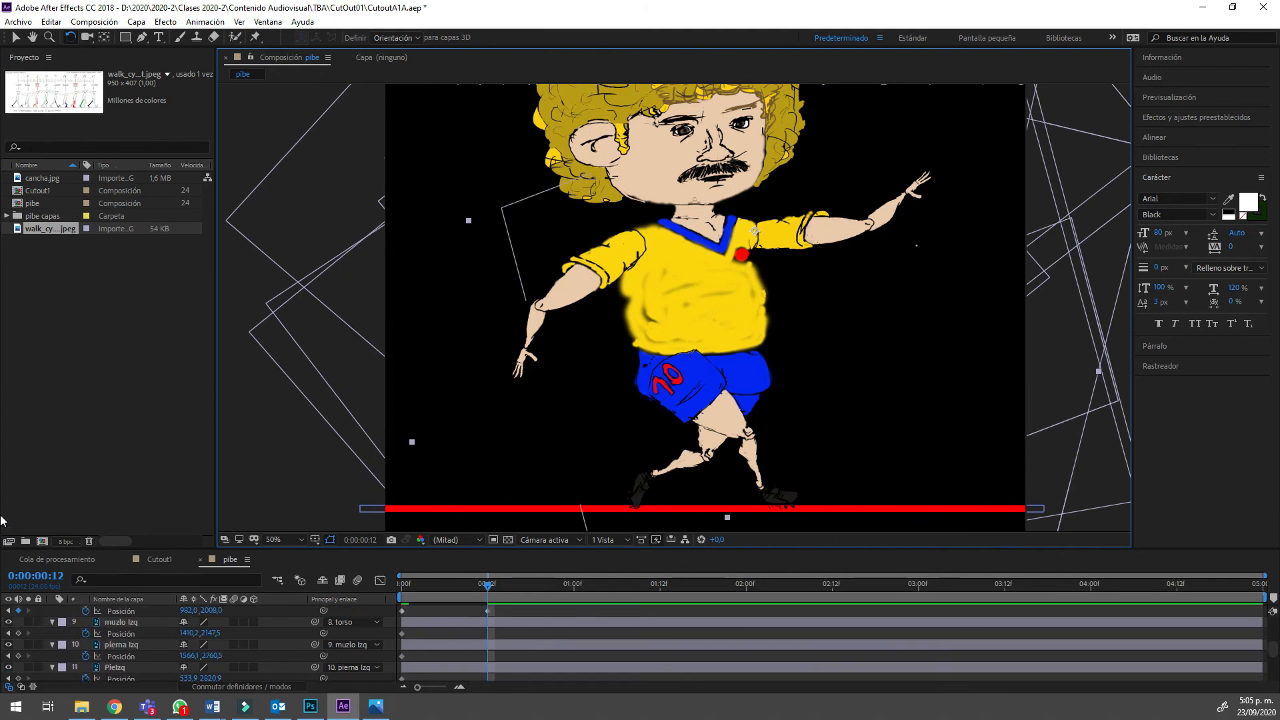
scroll(633, 644, "up", 2)
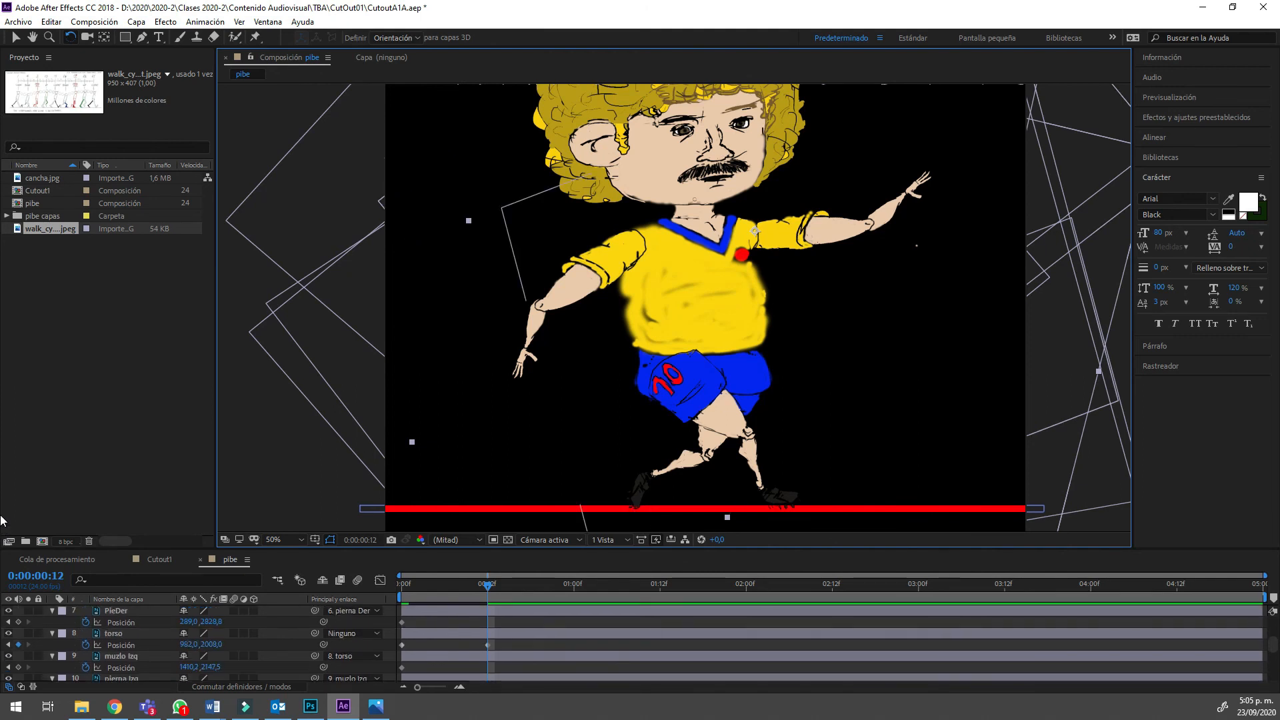
scroll(633, 644, "up", 2)
scroll(633, 644, "up", 2)
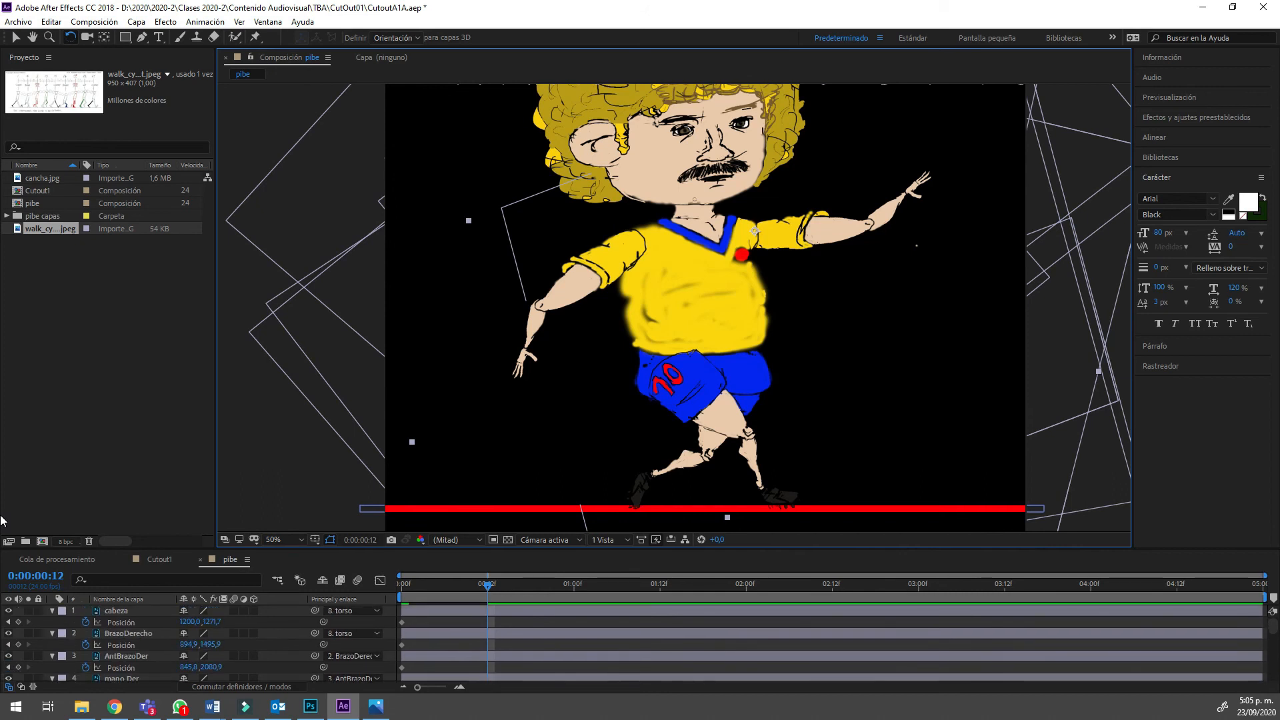
left_click(129, 634)
left_click_drag(539, 307, 522, 268)
left_click_drag(6, 157, 5, 157)
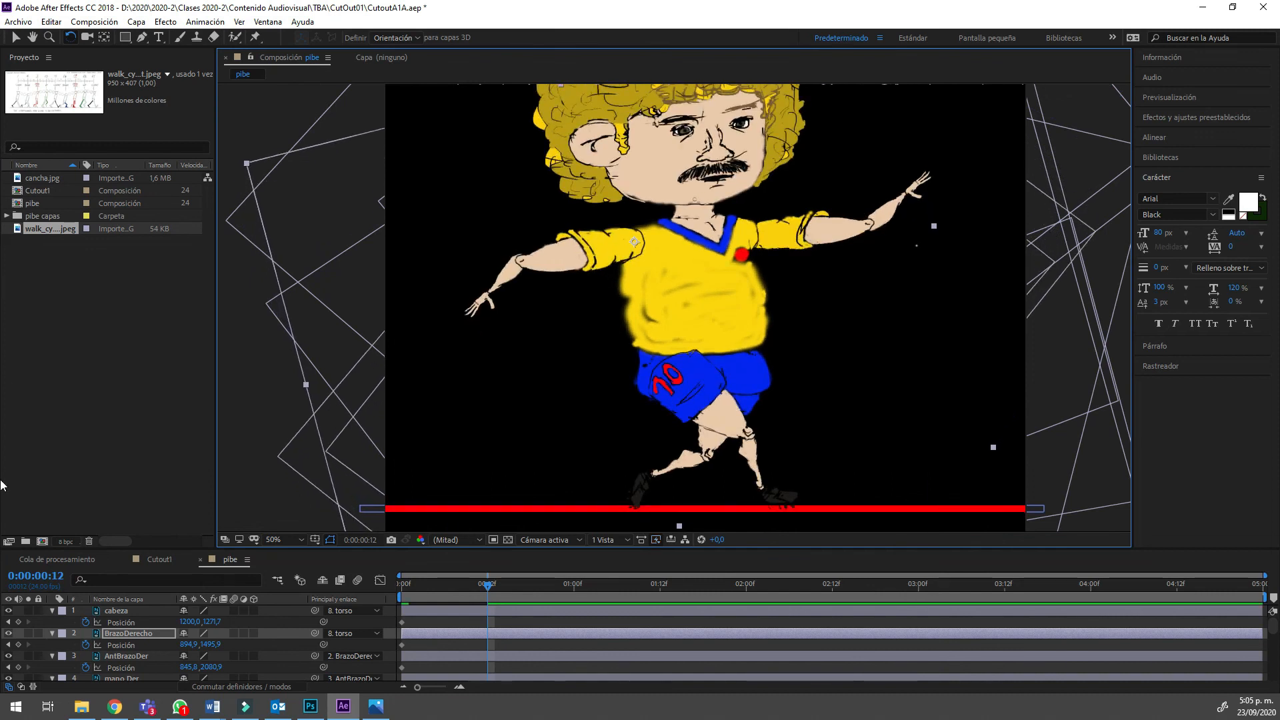
Preview the motion up to frame 12 and check the next pose in the walk cycle reference image in Photos.
key("space")
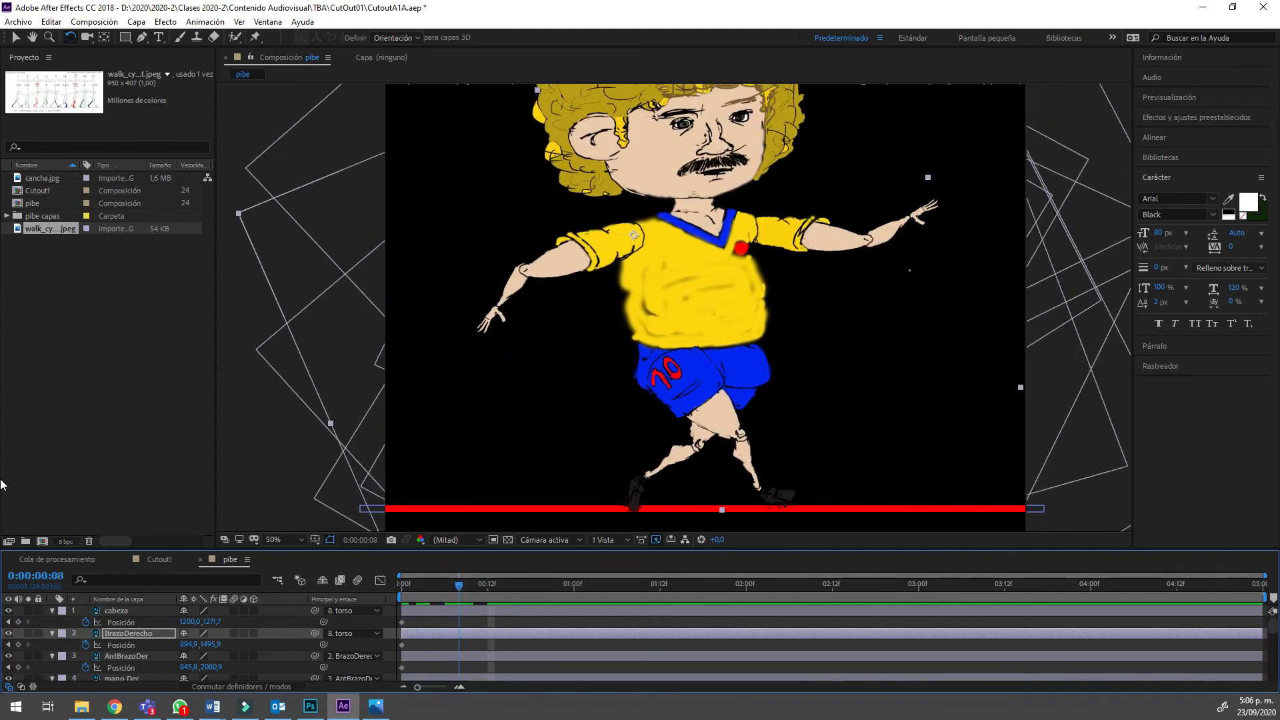
key("space")
key("space")
key("space")
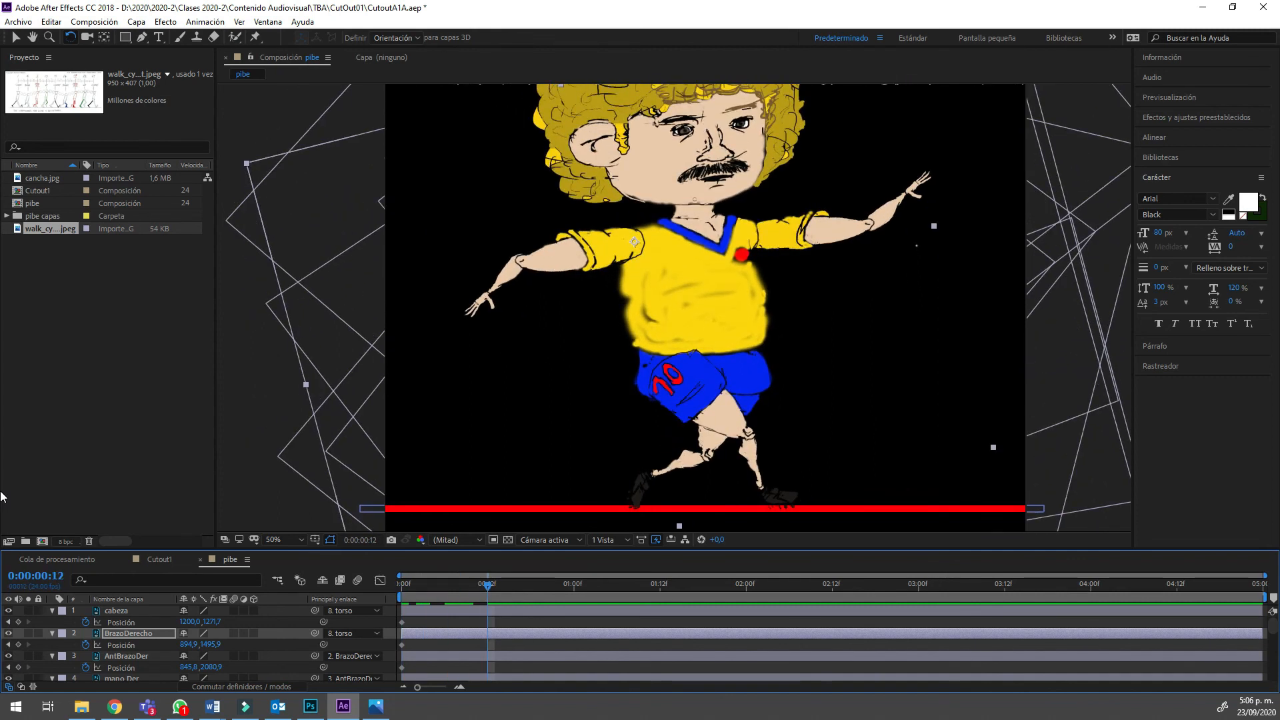
key("alt+Tab")
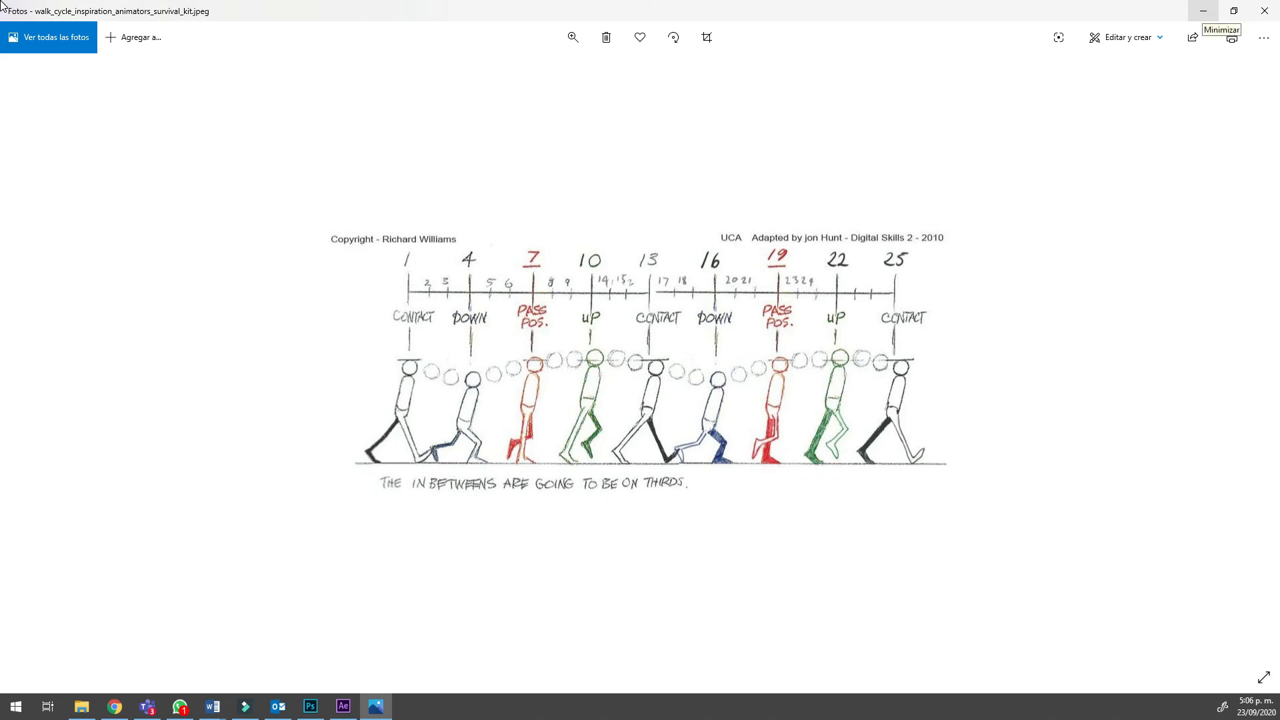
left_click(1204, 11)
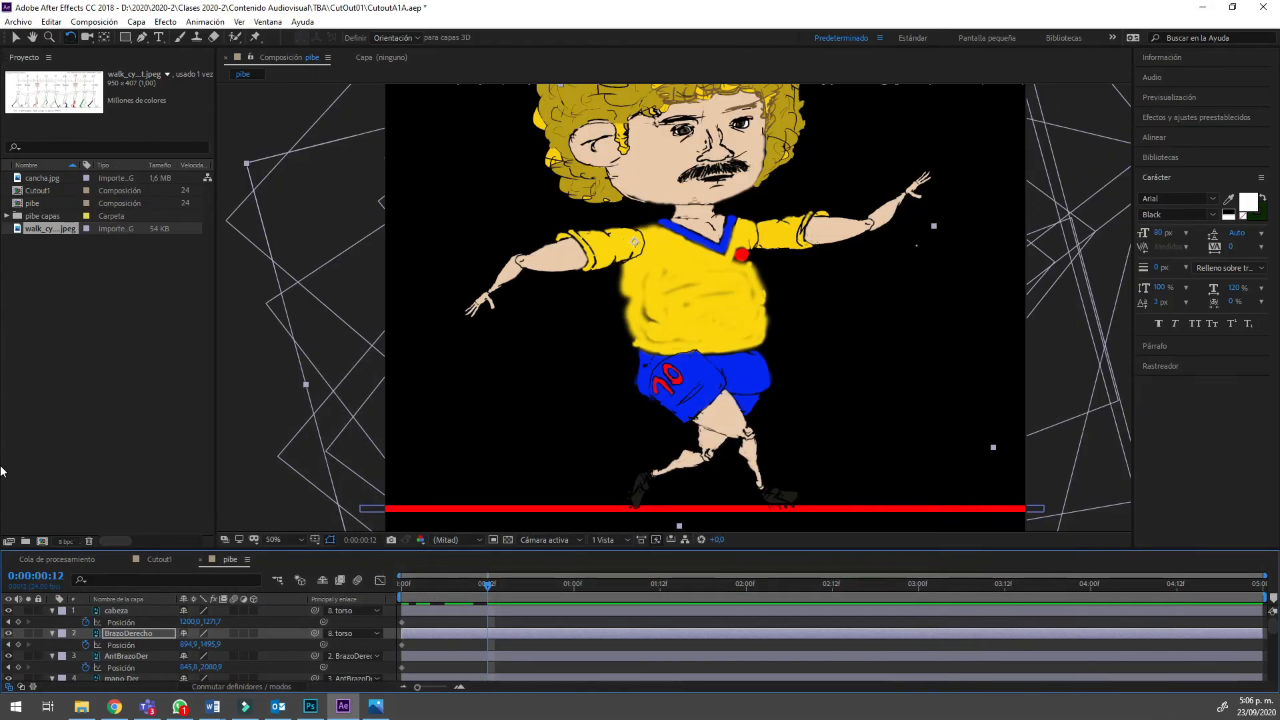
At 0:00:01:00, raise the torso to about position 986, 1916 so the head reaches the upper red guide line.
key("space")
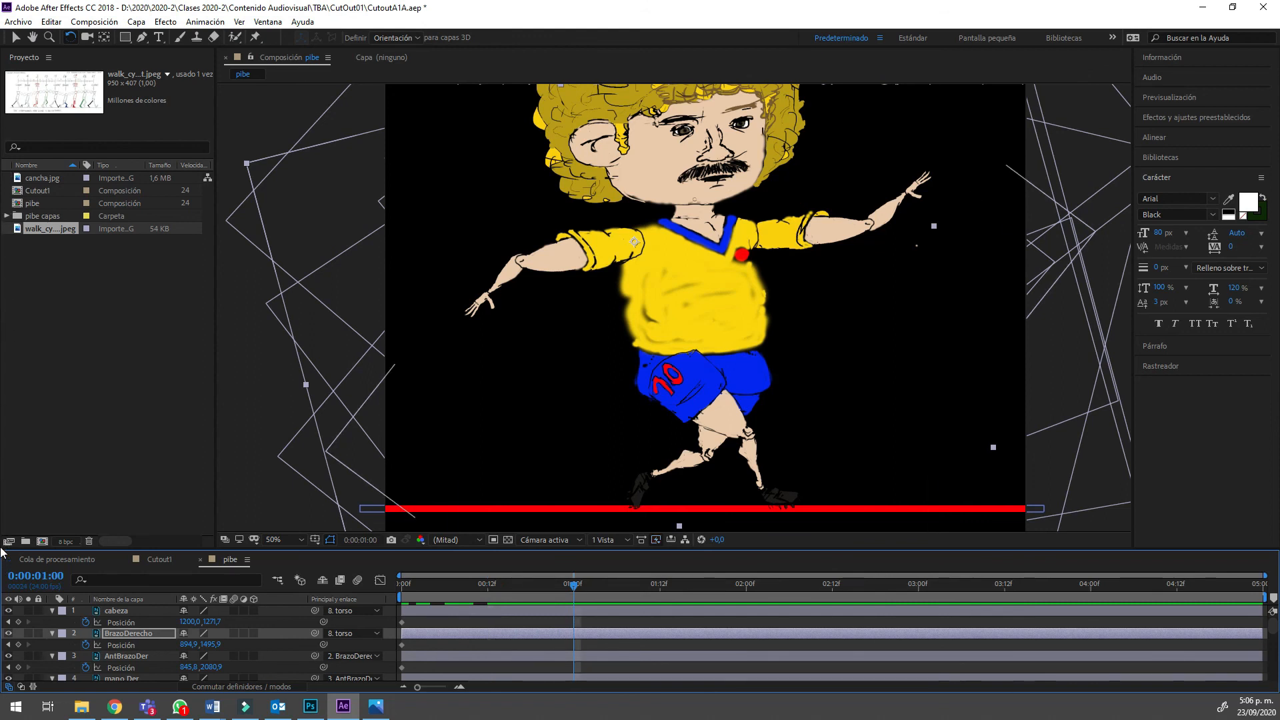
scroll(200, 640, "down", 1)
scroll(200, 640, "down", 3)
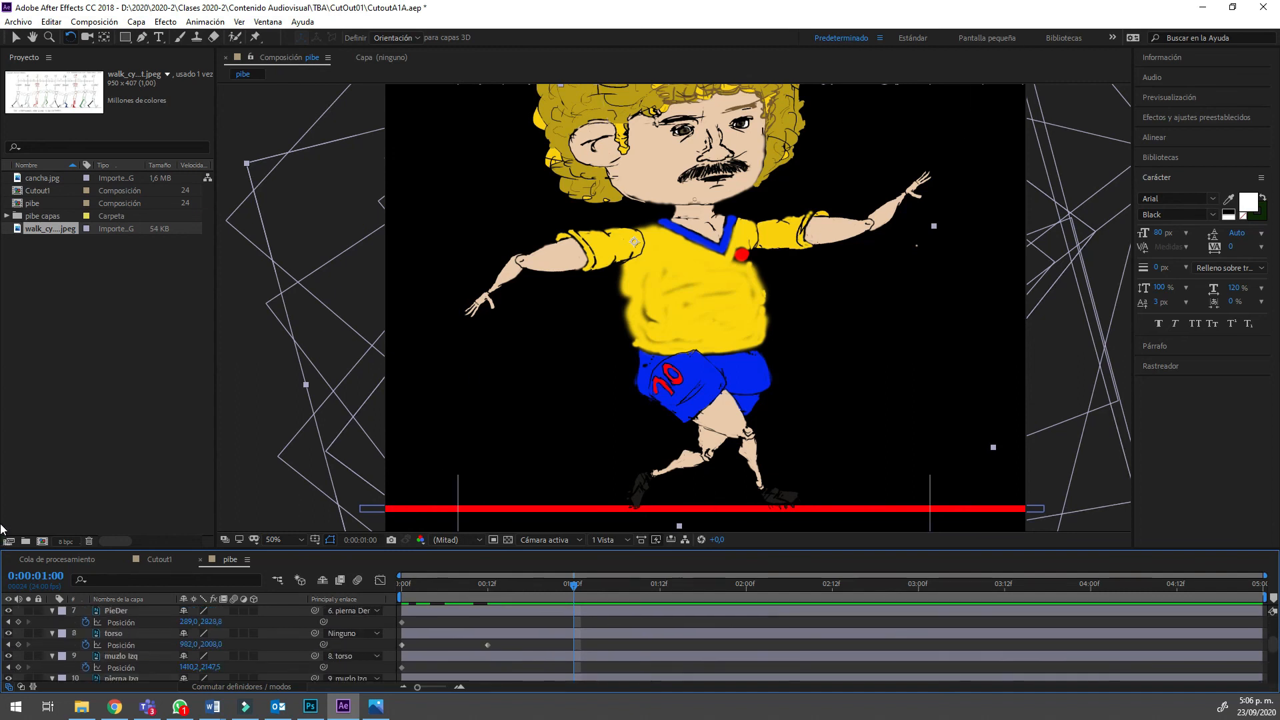
left_click(115, 633)
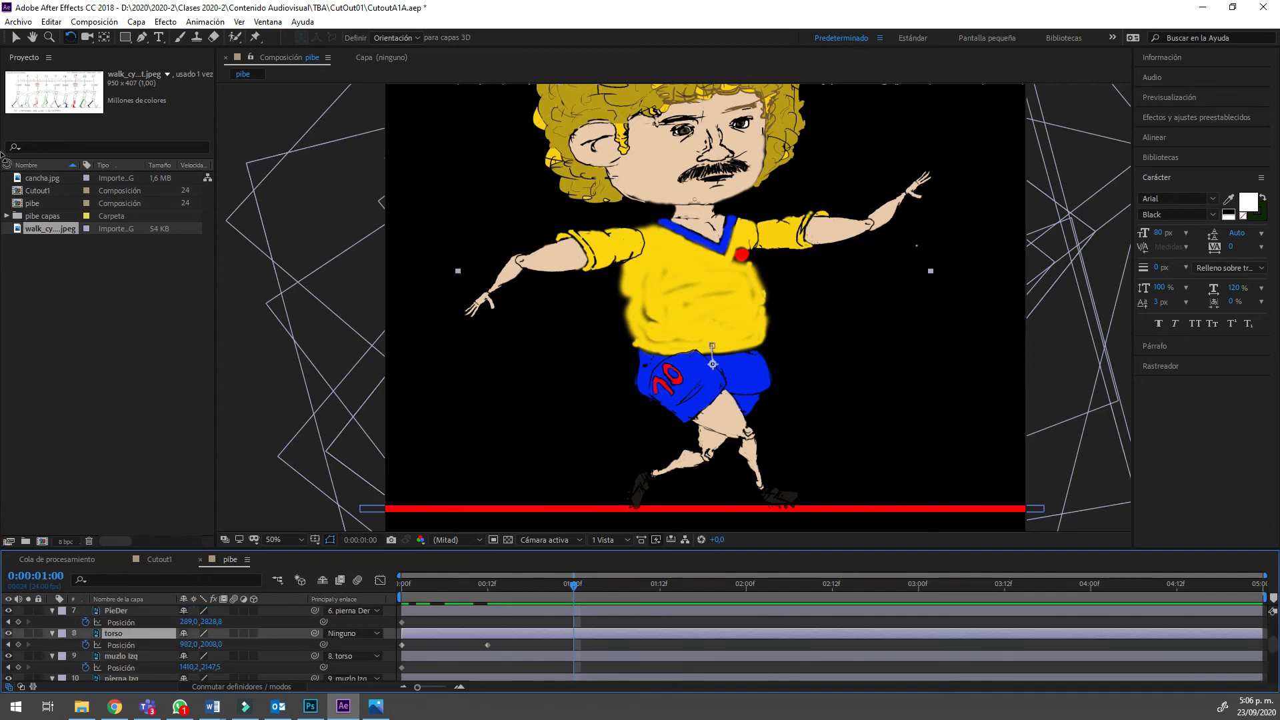
key("space")
left_click_drag(693, 216, 708, 266)
left_click_drag(7, 267, 5, 303)
key("comma")
key("comma")
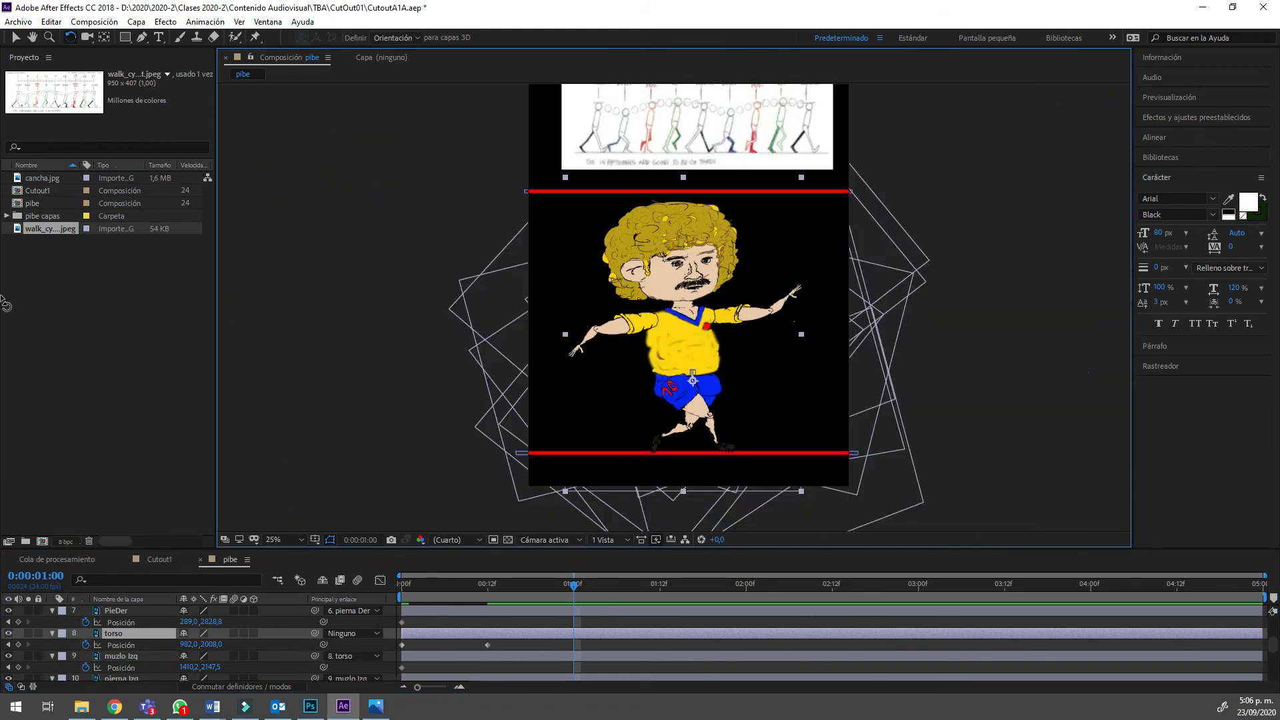
left_click_drag(2, 233, 2, 232)
key("ctrl+z")
key("v")
mouse_move(1, 223)
left_mouse_down()
mouse_move(2, 200)
mouse_move(1, 216)
left_mouse_up()
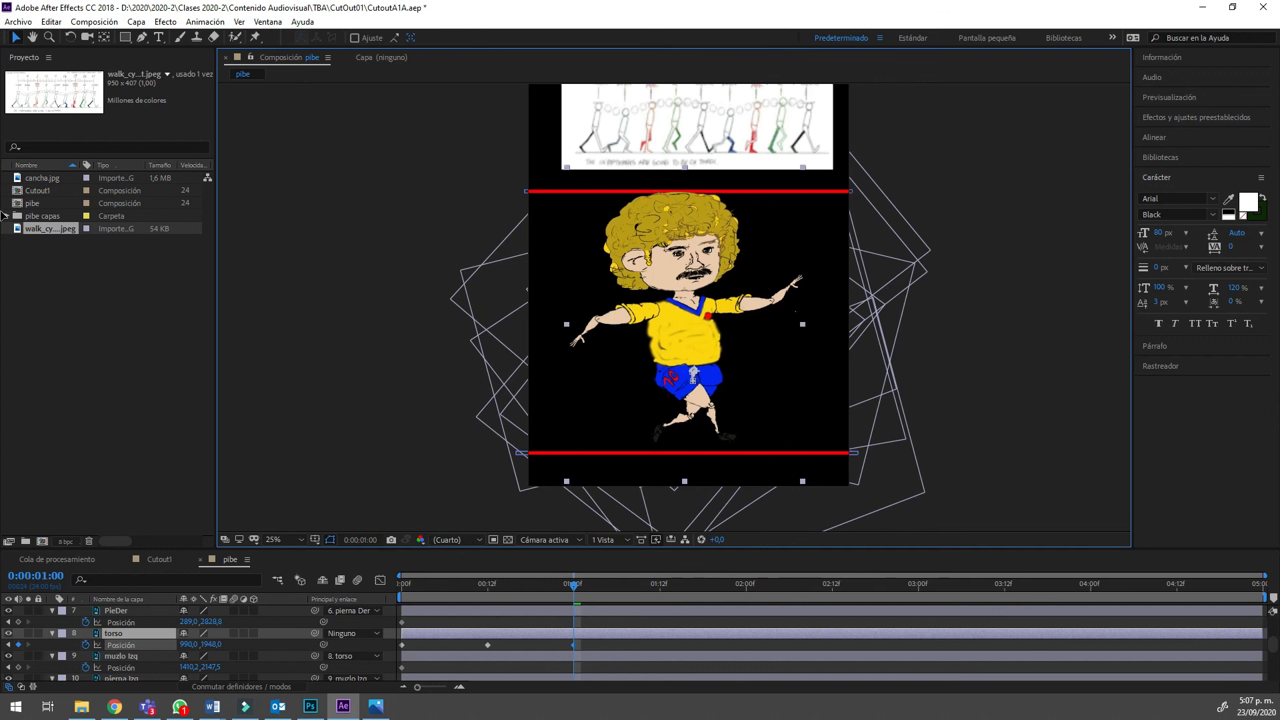
left_click_drag(1, 216, 1, 207)
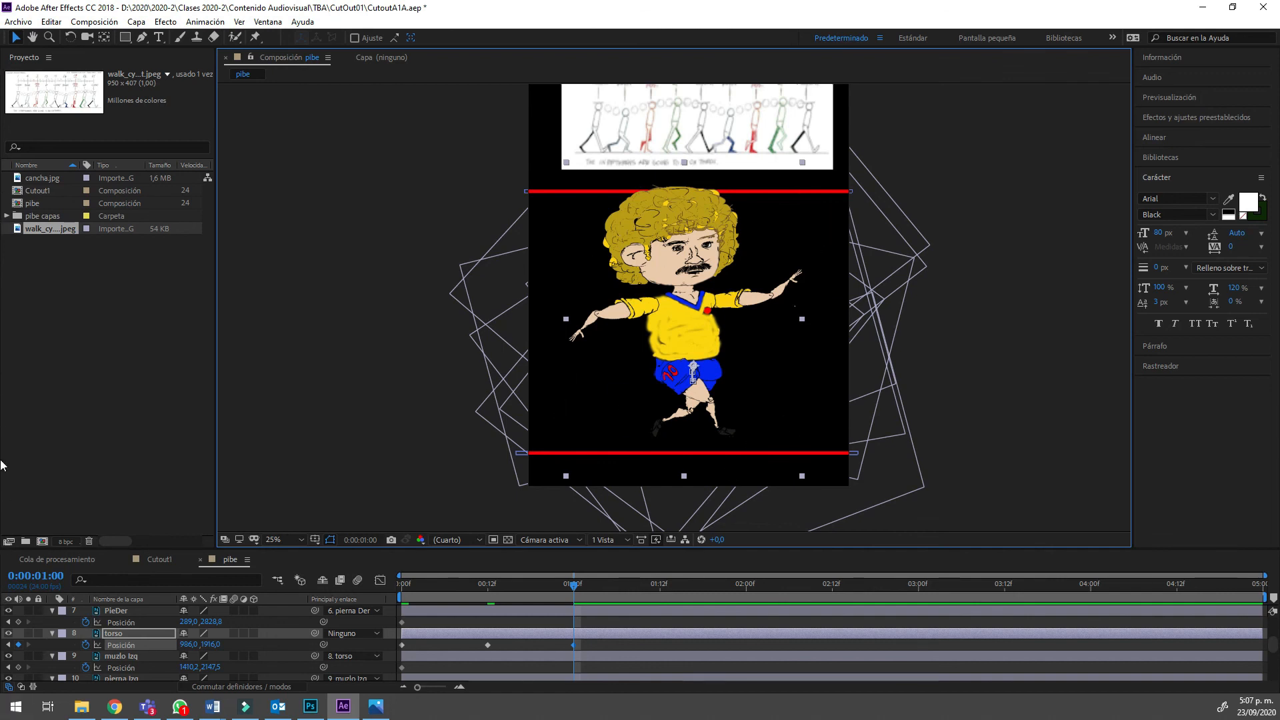
Play back the torso's rise, stop at frame 23 and check the passing position in the walk cycle reference image.
key("space")
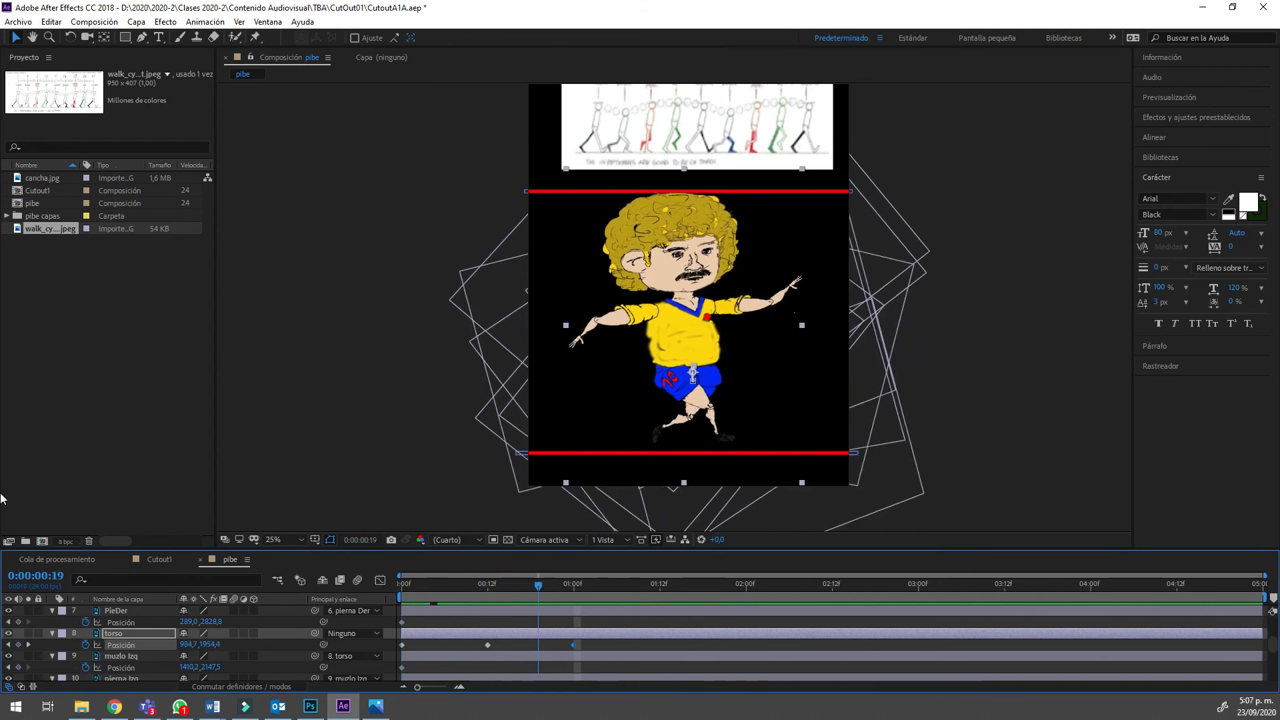
key("Page_Up")
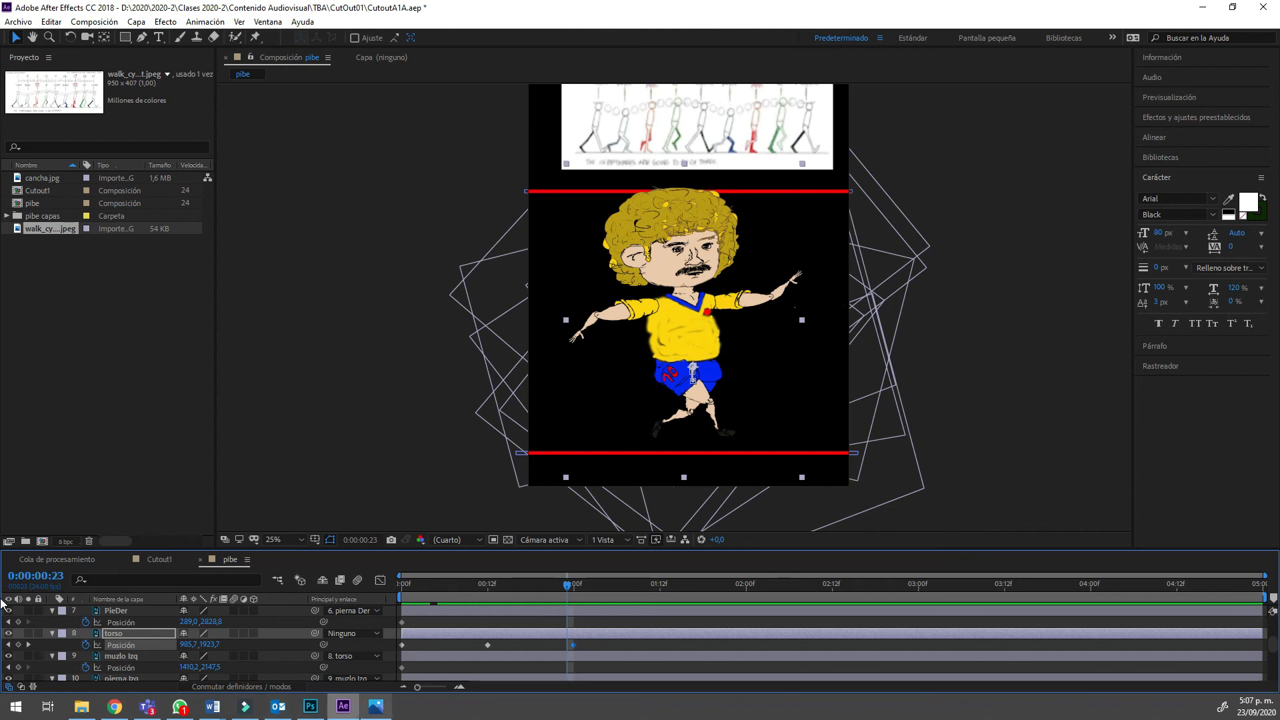
key("alt+Tab")
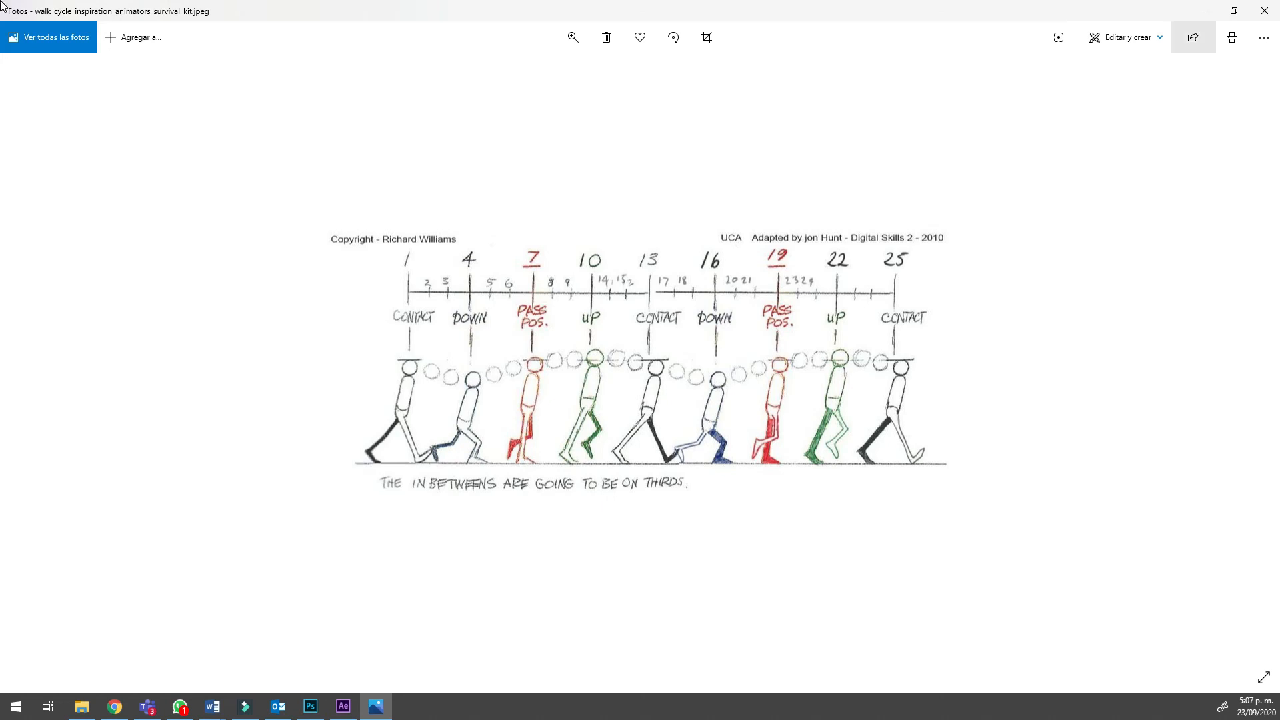
key("alt+Tab")
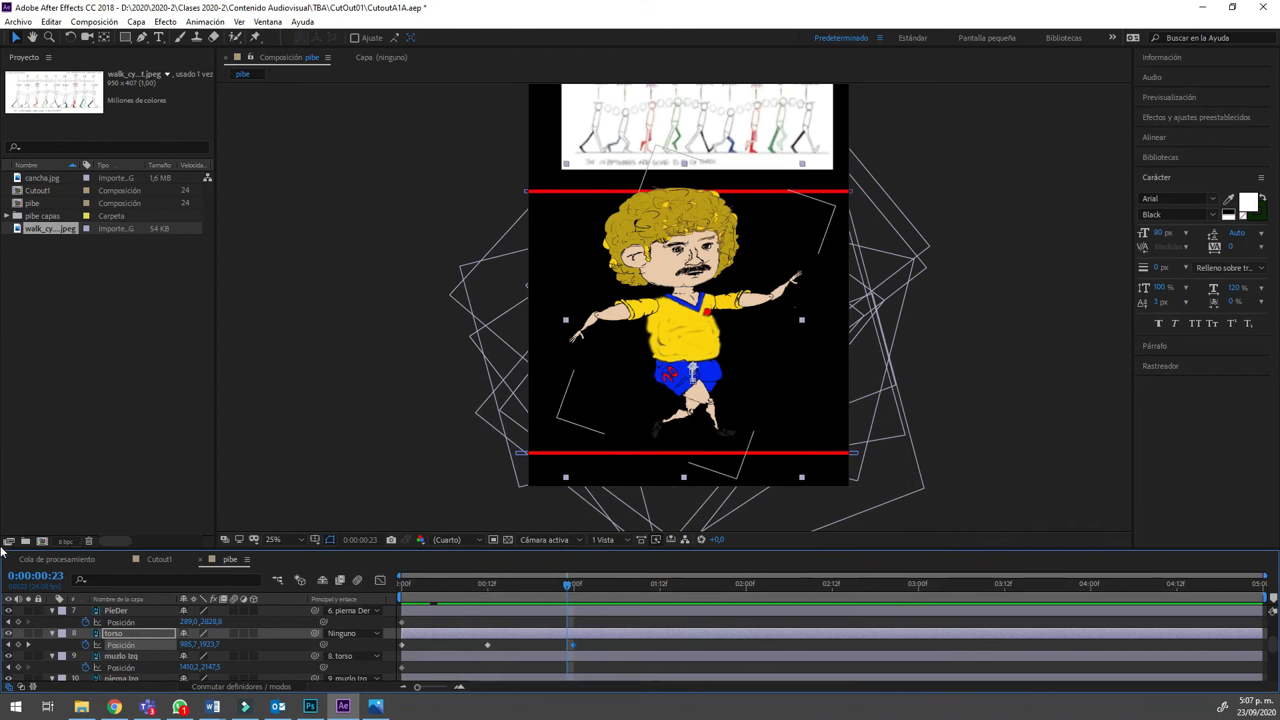
At frame 23, rotate the right thigh (muzlo Der) backward so the supporting leg comes under the body.
key("ctrl+Up")
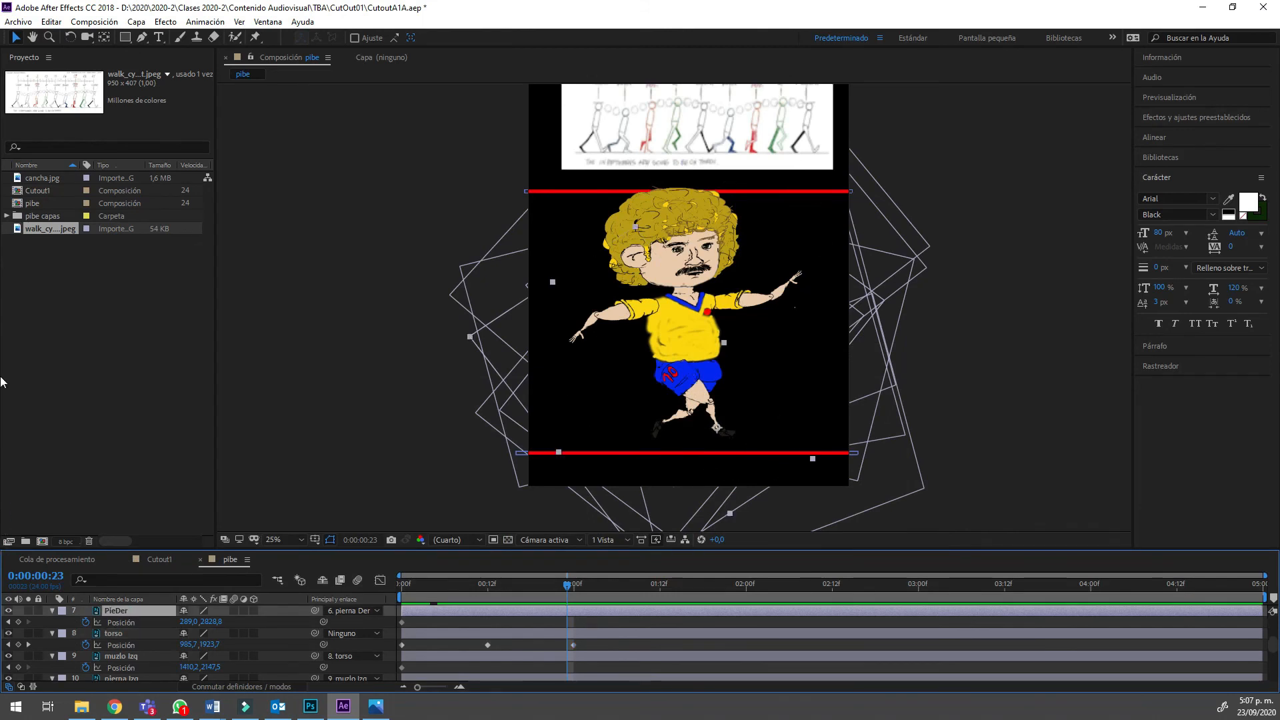
key("period")
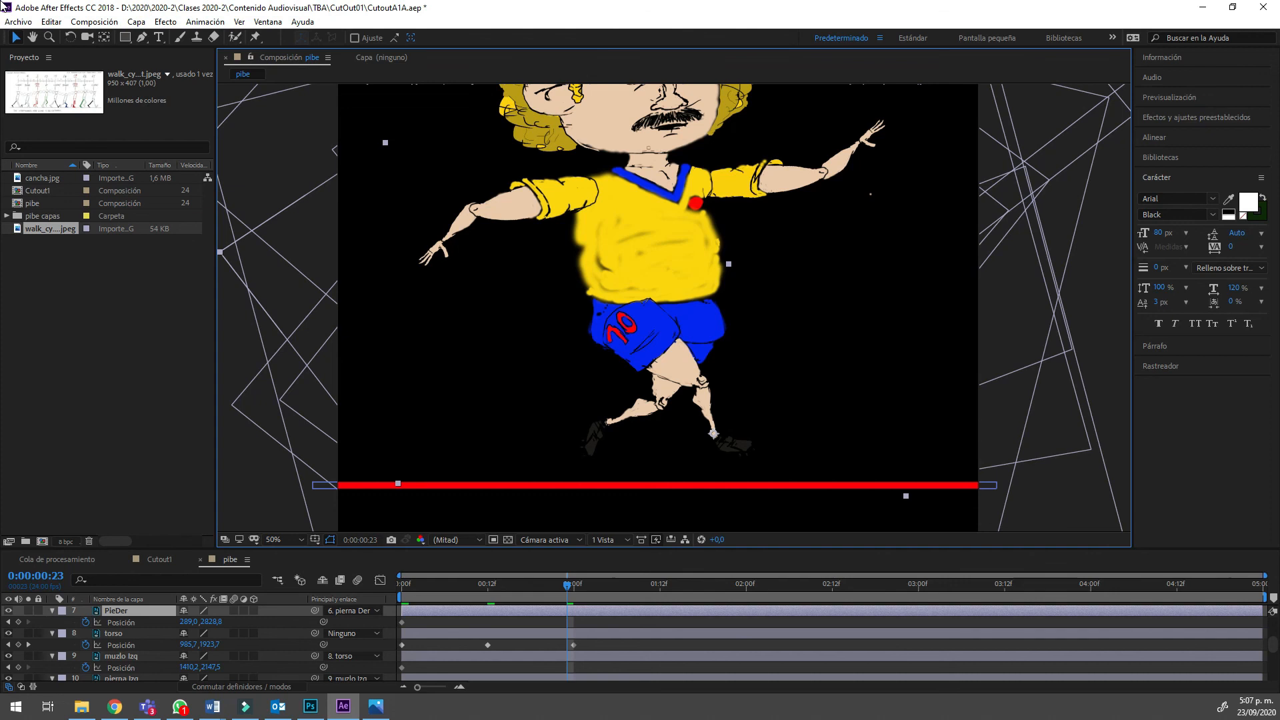
key("w")
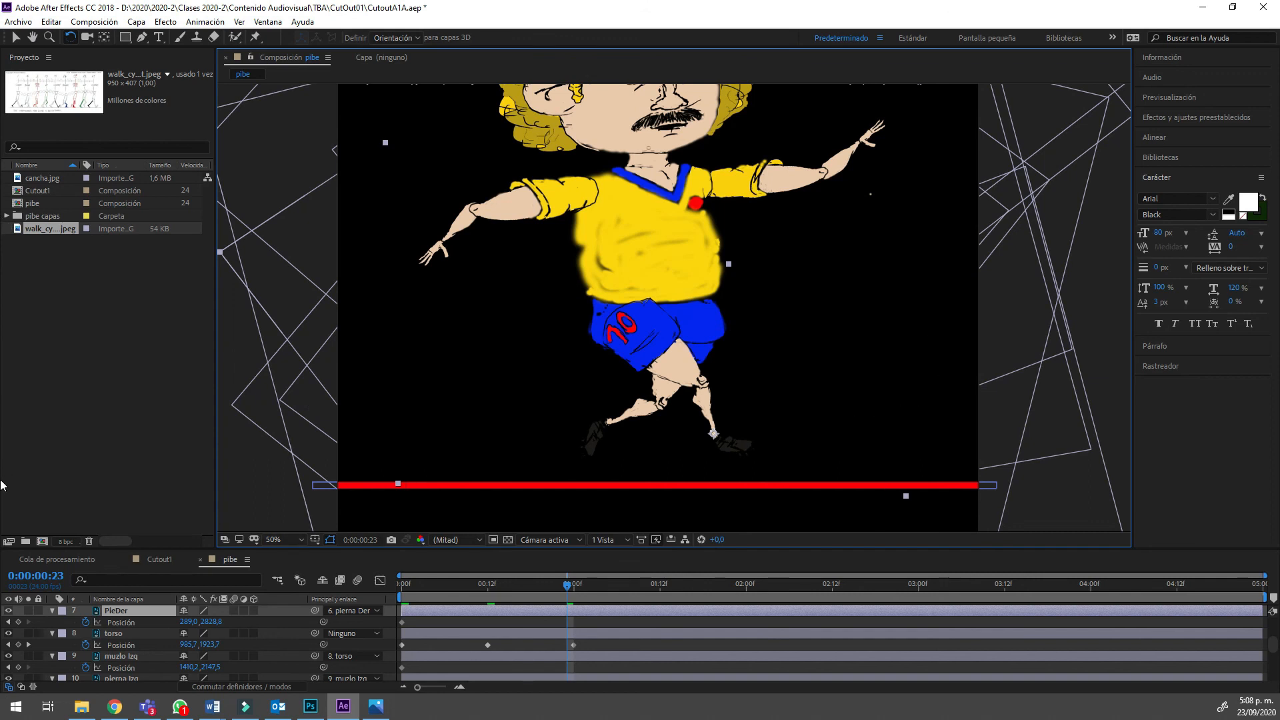
scroll(2, 513, "up", 1)
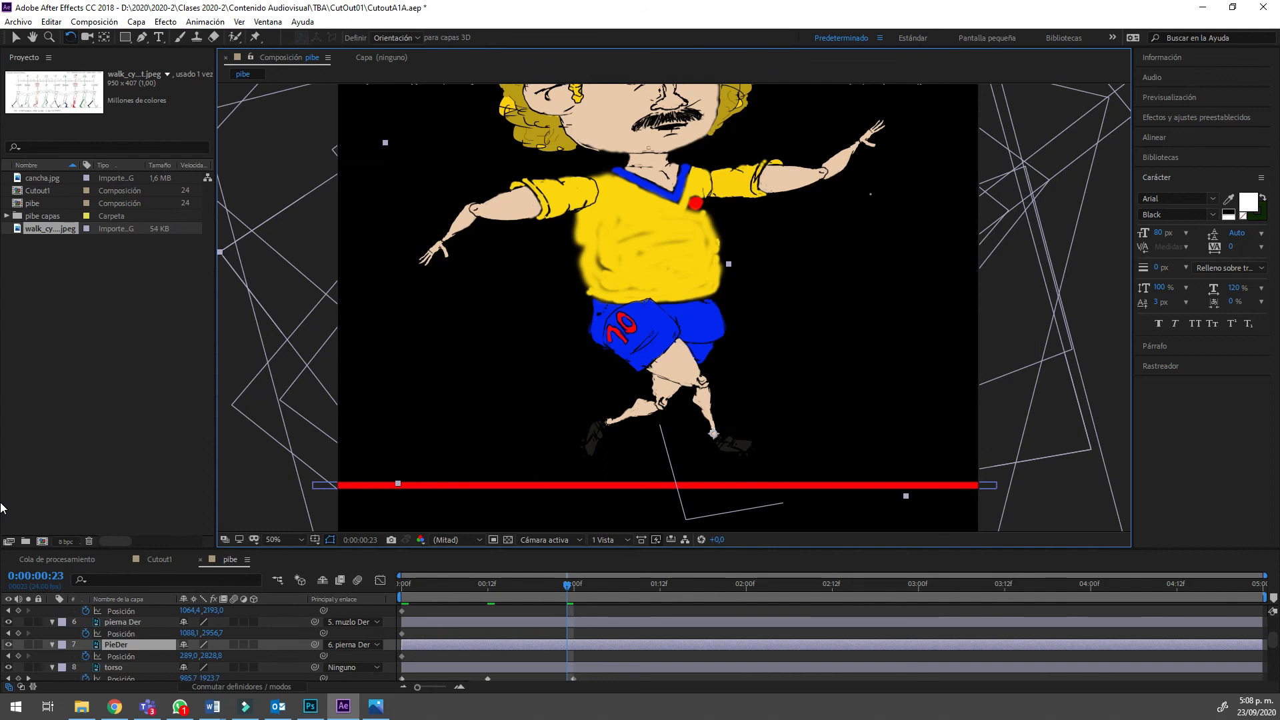
scroll(1, 510, "up", 1)
left_click(122, 634)
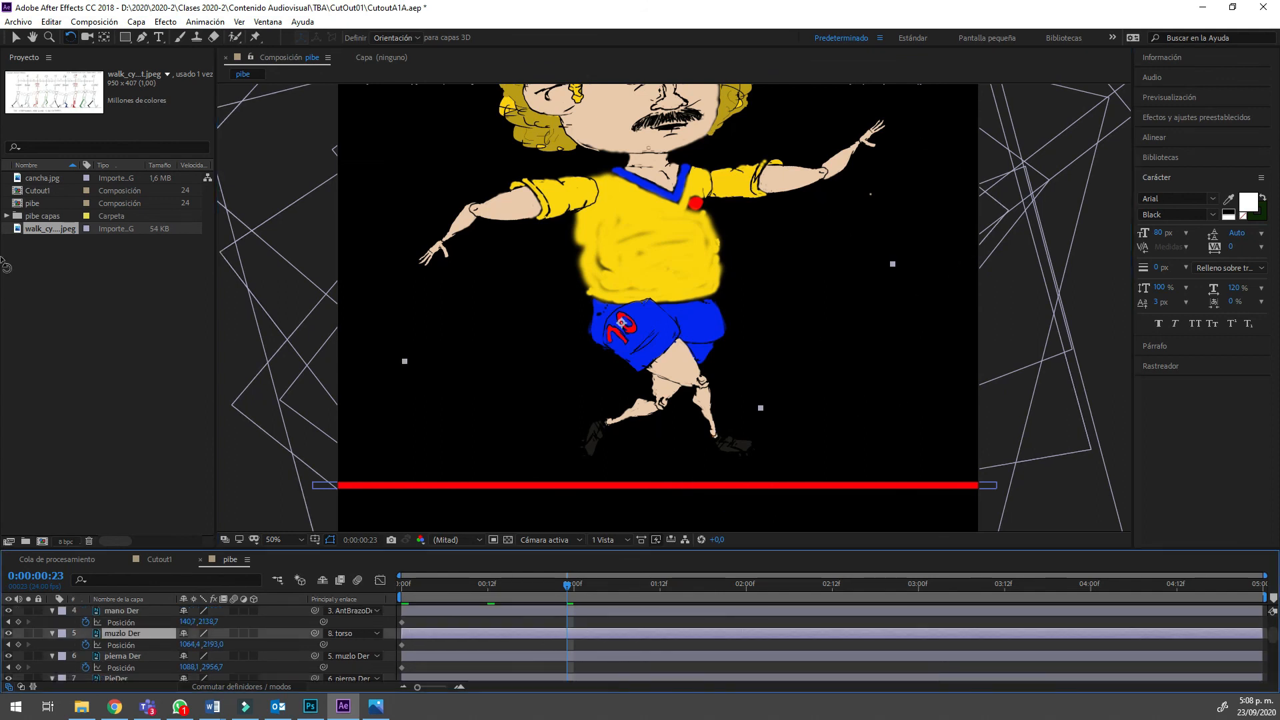
left_click_drag(659, 355, 638, 369)
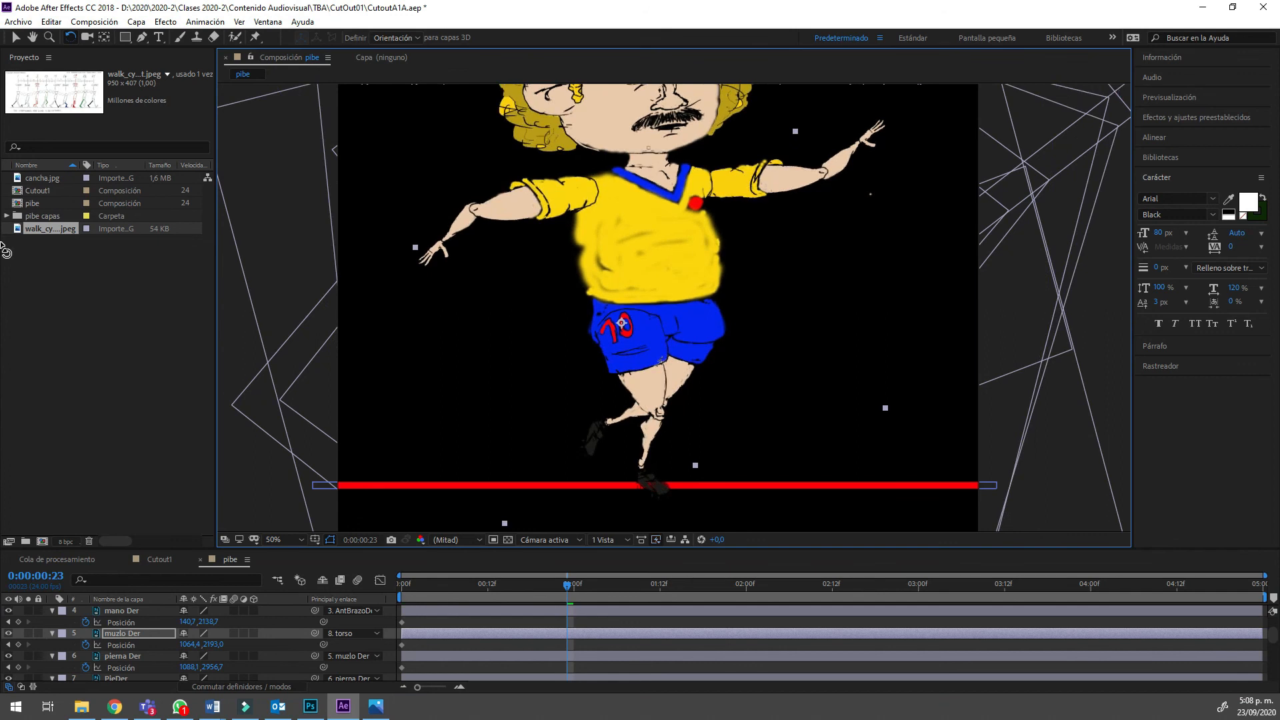
Fine-tune the rotation of muzlo Der at frame 23 so the right foot rests on the lower red ground line.
key("KP_Add")
key("KP_Add")
key("KP_Add")
key("KP_Add")
key("KP_Add")
key("KP_Add")
key("KP_Add")
key("KP_Add")
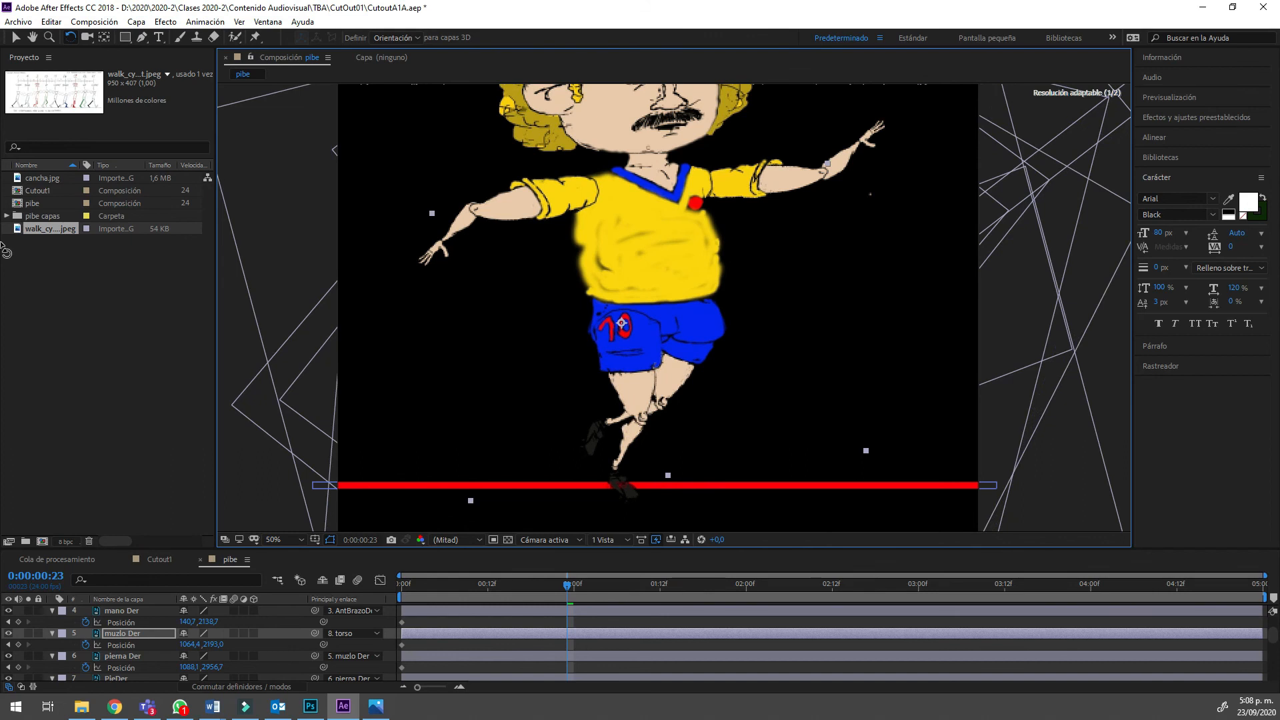
left_click_drag(2, 247, 4, 206)
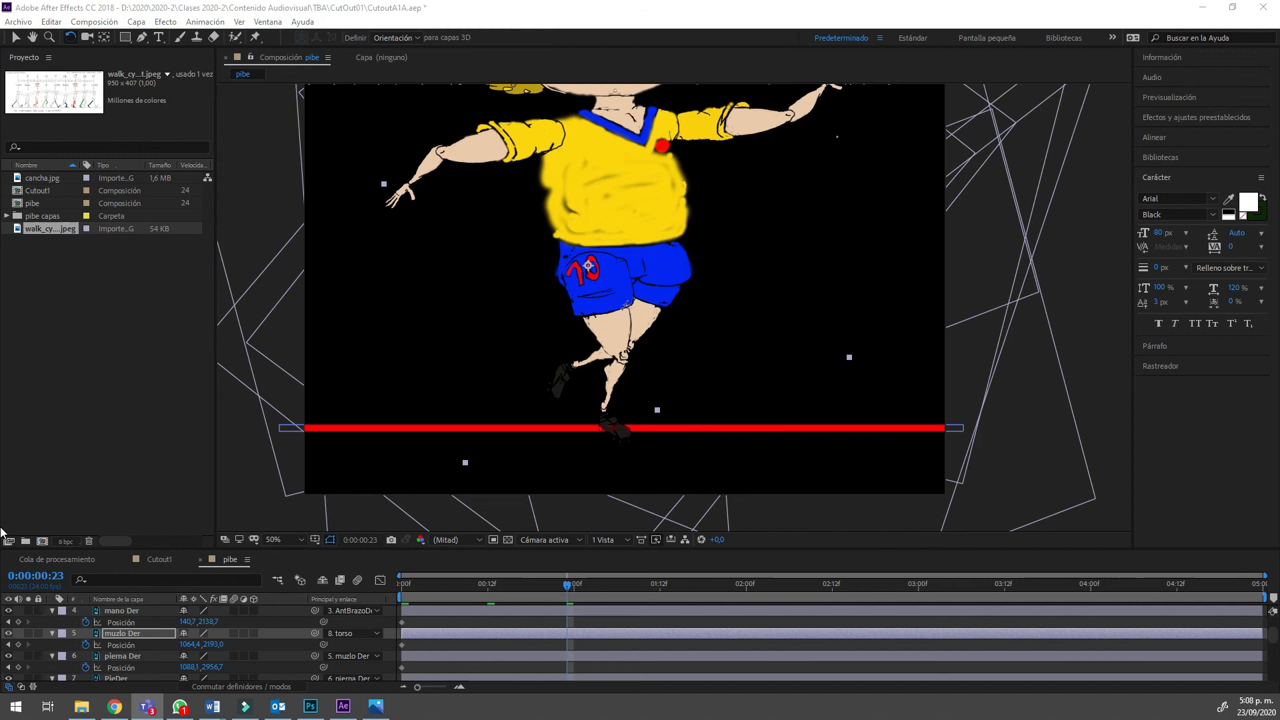
Rotate the right lower leg (pierna Der) forward at frame 23 until it stands nearly vertical on the ground line.
key("ctrl+Down")
left_click_drag(615, 427, 641, 427)
left_click_drag(4, 266, 4, 307)
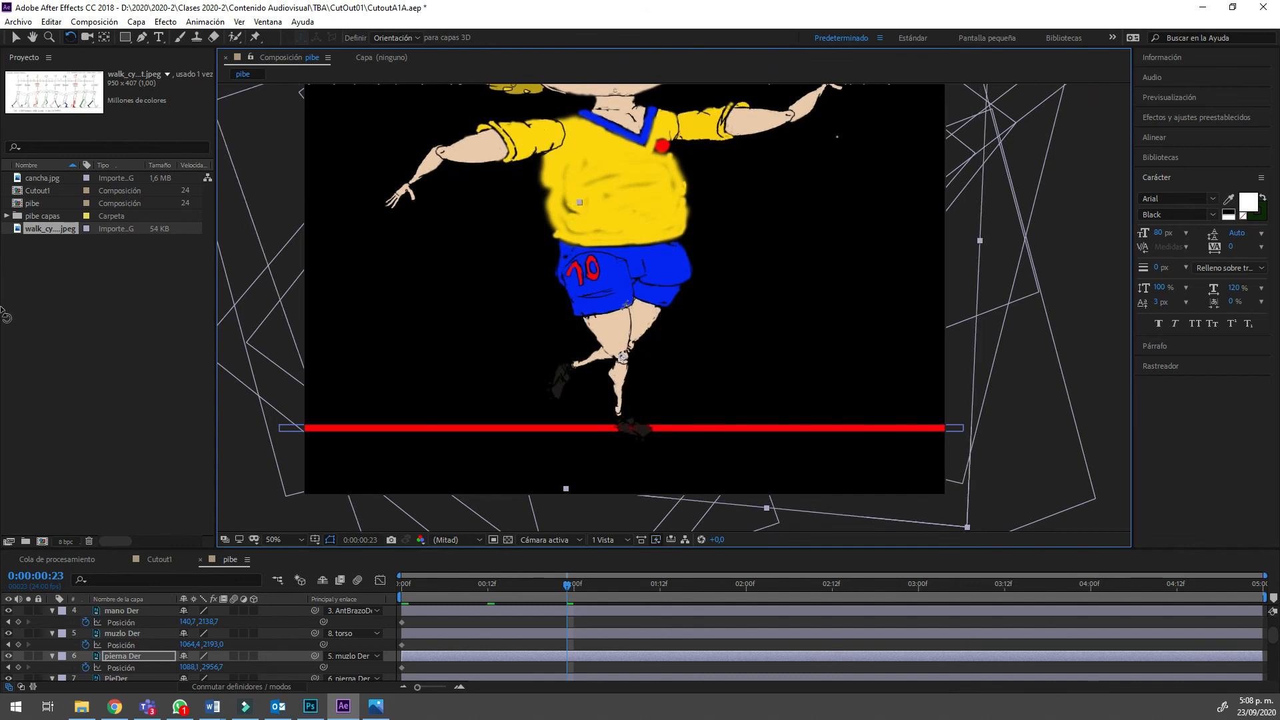
key("ctrl+Up")
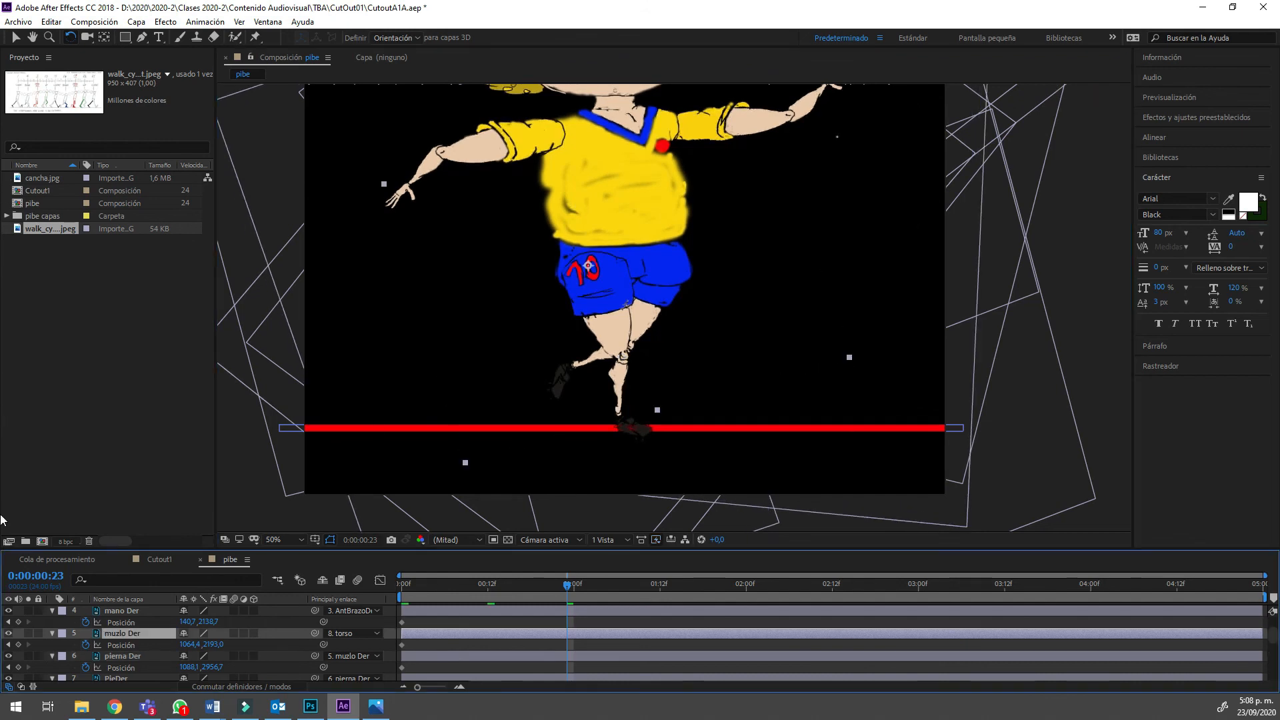
At frame 23, move the torso up and slightly forward to position 1009.7, 1889.7, raising the body for the passing pose.
left_click_drag(4, 175, 6, 354)
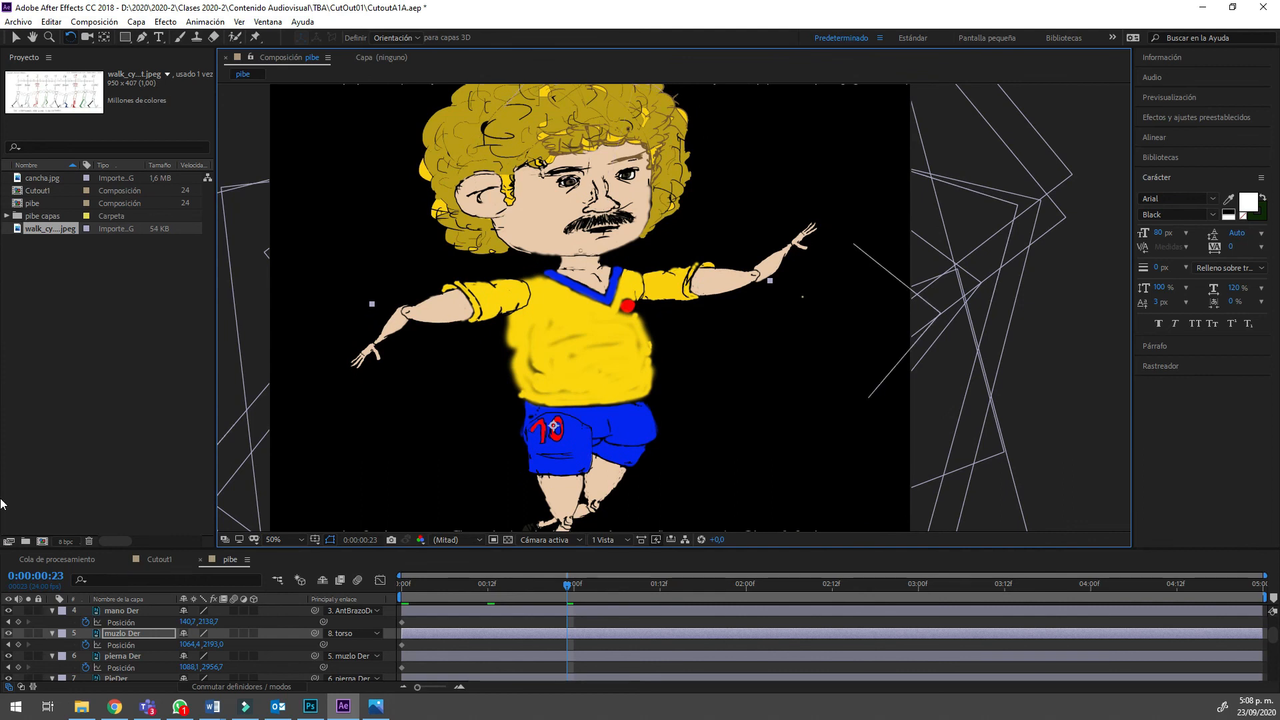
scroll(640, 643, "down", 1)
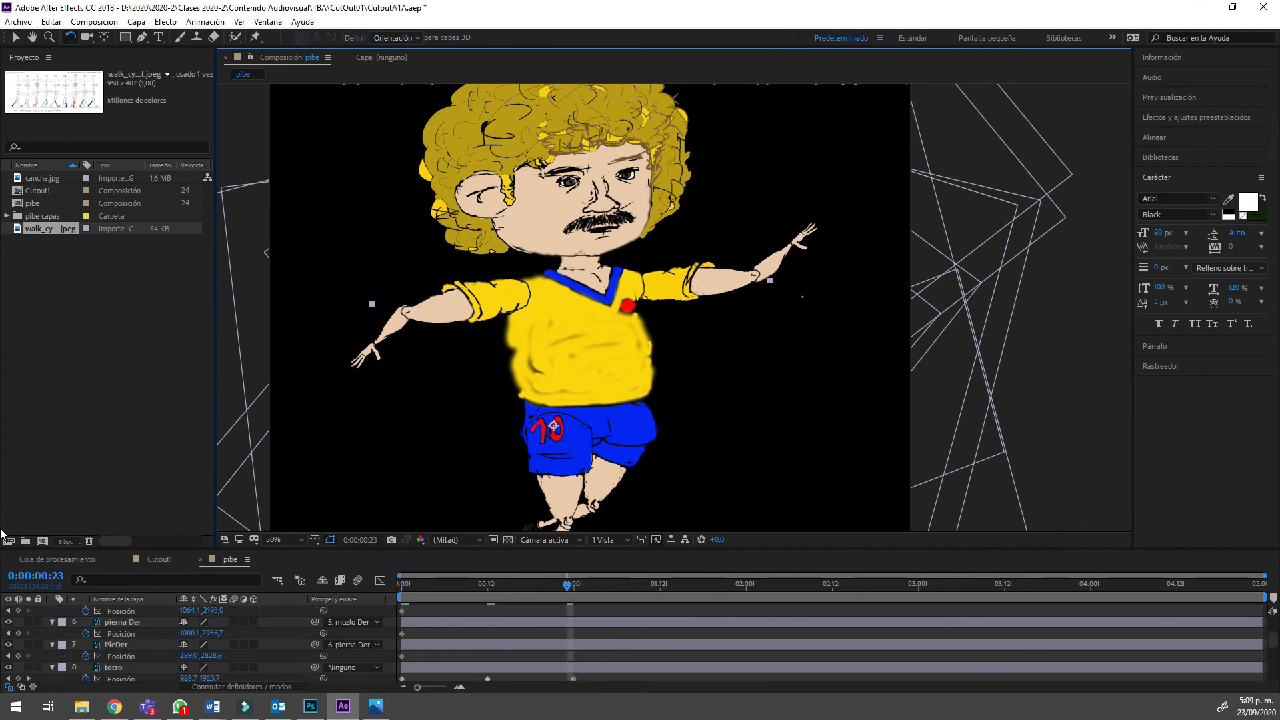
scroll(640, 644, "down", 1)
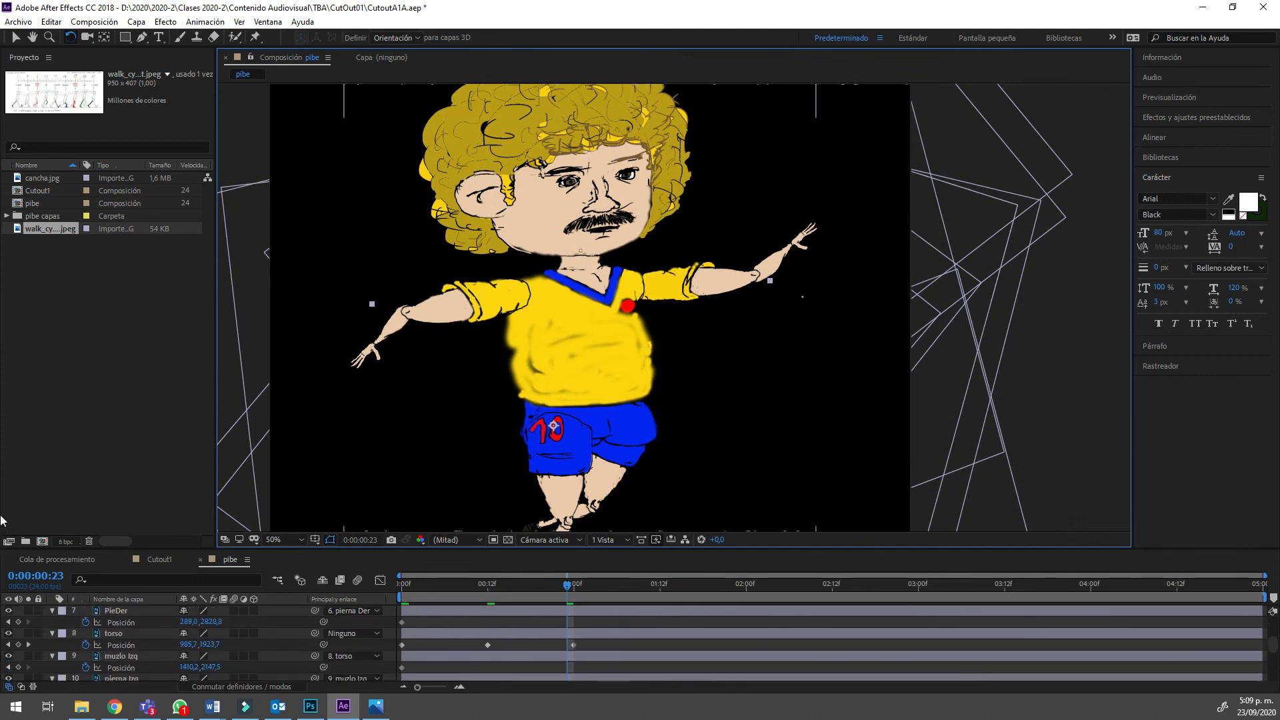
left_click(113, 634)
left_click_drag(7, 230, 6, 166)
key("w")
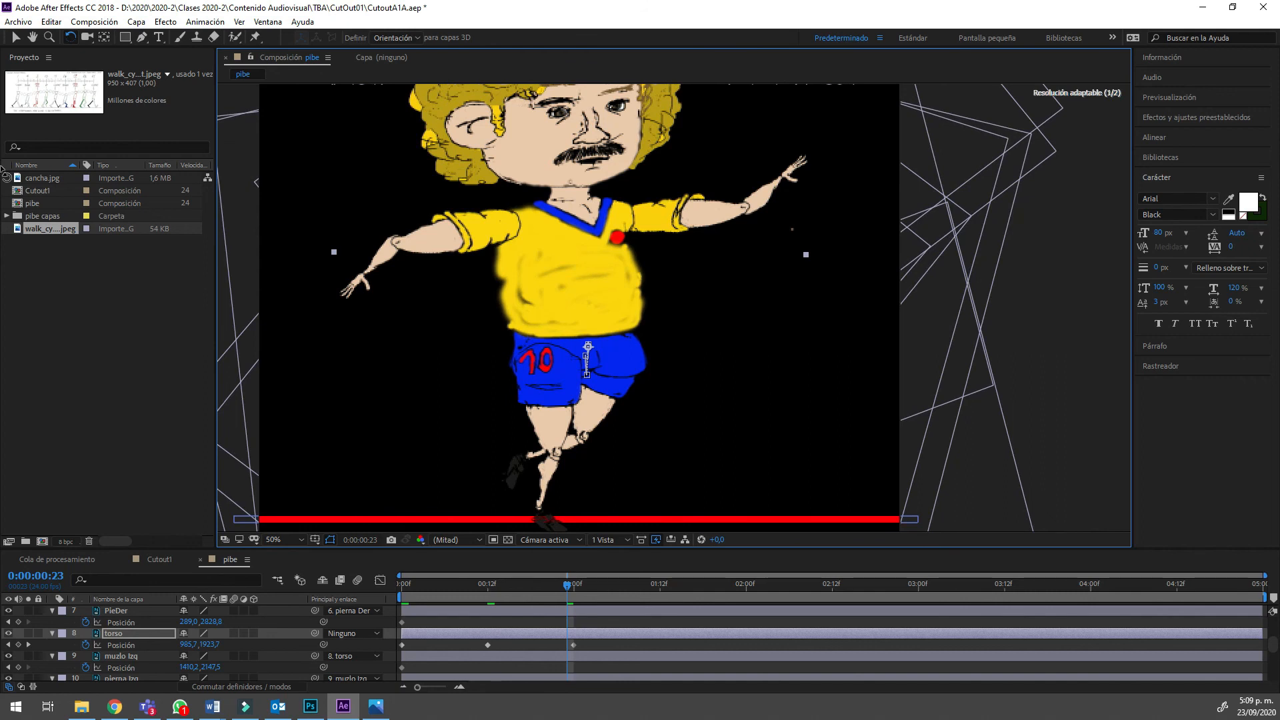
key("v")
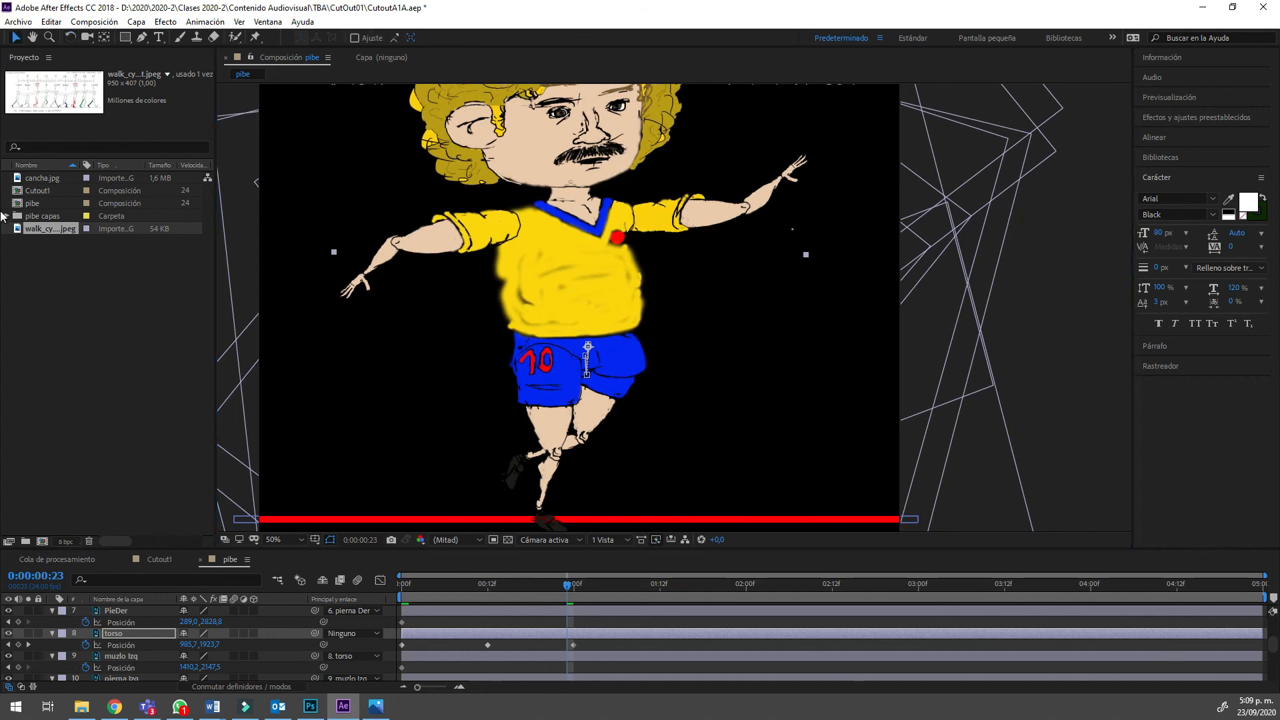
key("shift+Up")
key("shift+Up")
key("shift+Up")
key("shift+Up")
key("Up")
key("Up")
key("Up")
key("Up")
key("shift+Right")
key("shift+Right")
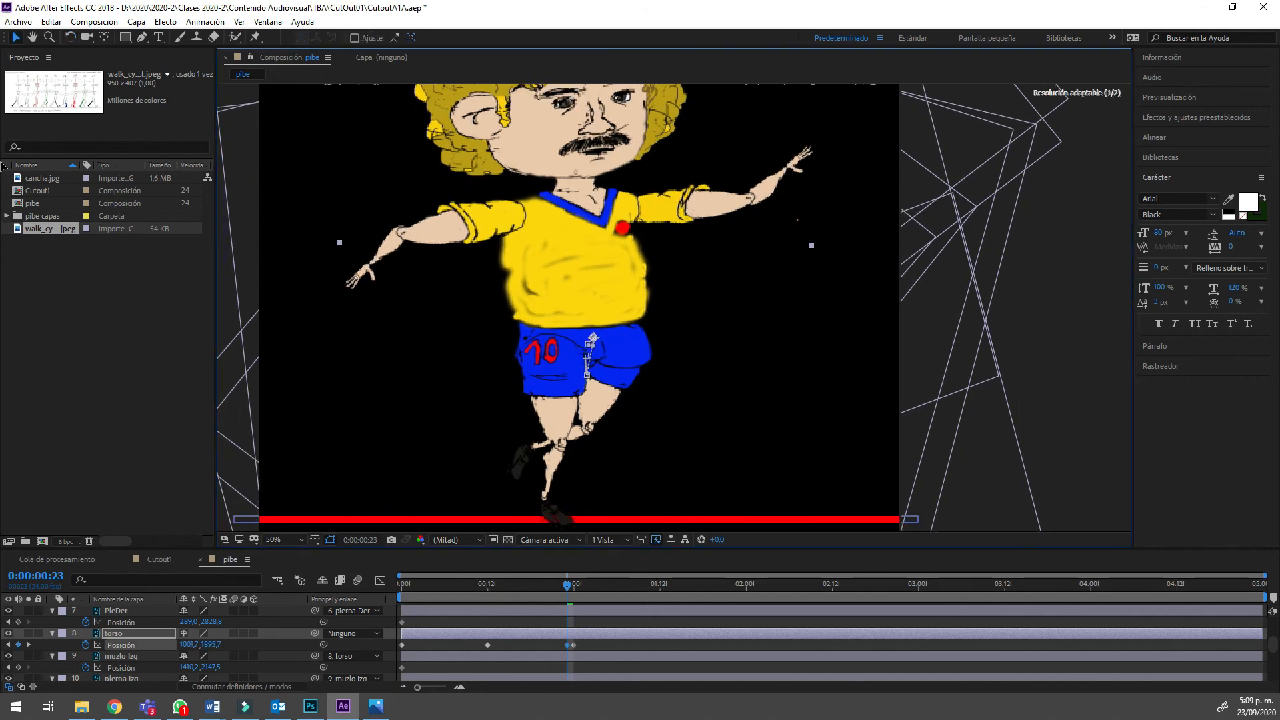
key("shift+Down")
key("Right")
key("Right")
key("Right")
key("Right")
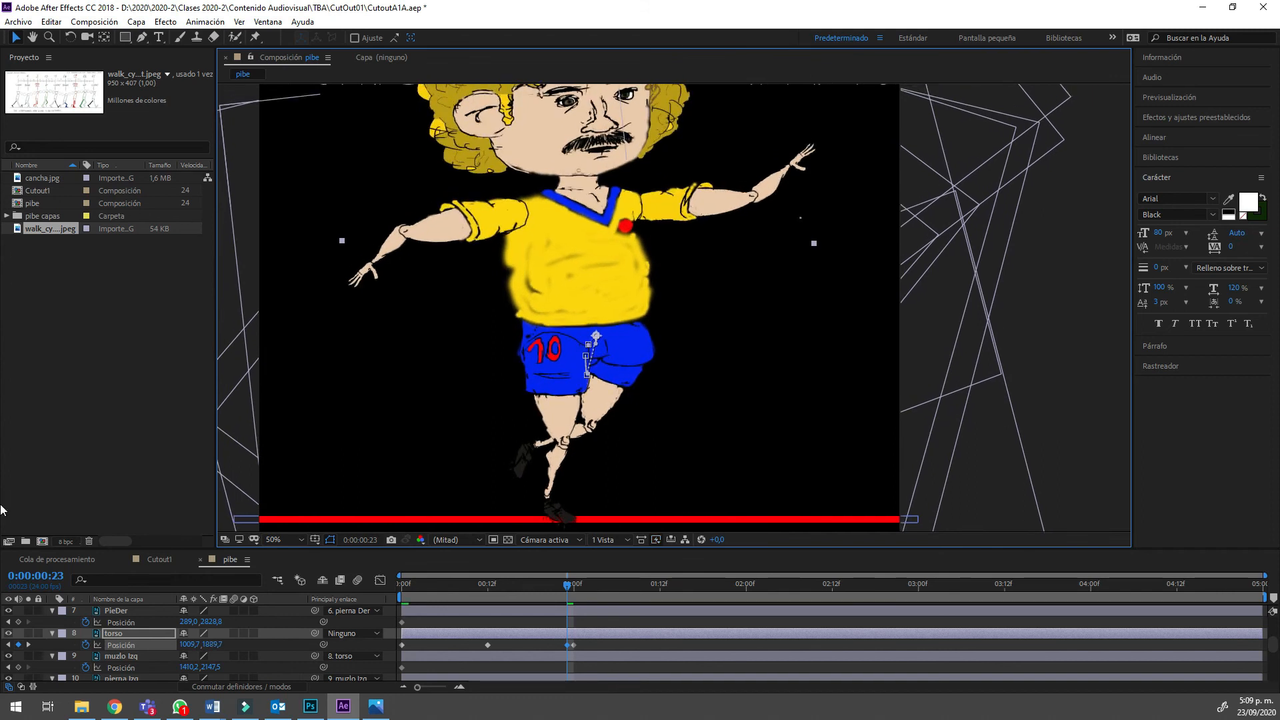
Rotate the right foot (PieDer) slightly at frame 23 so it sits on the red ground line.
key("ctrl+Up")
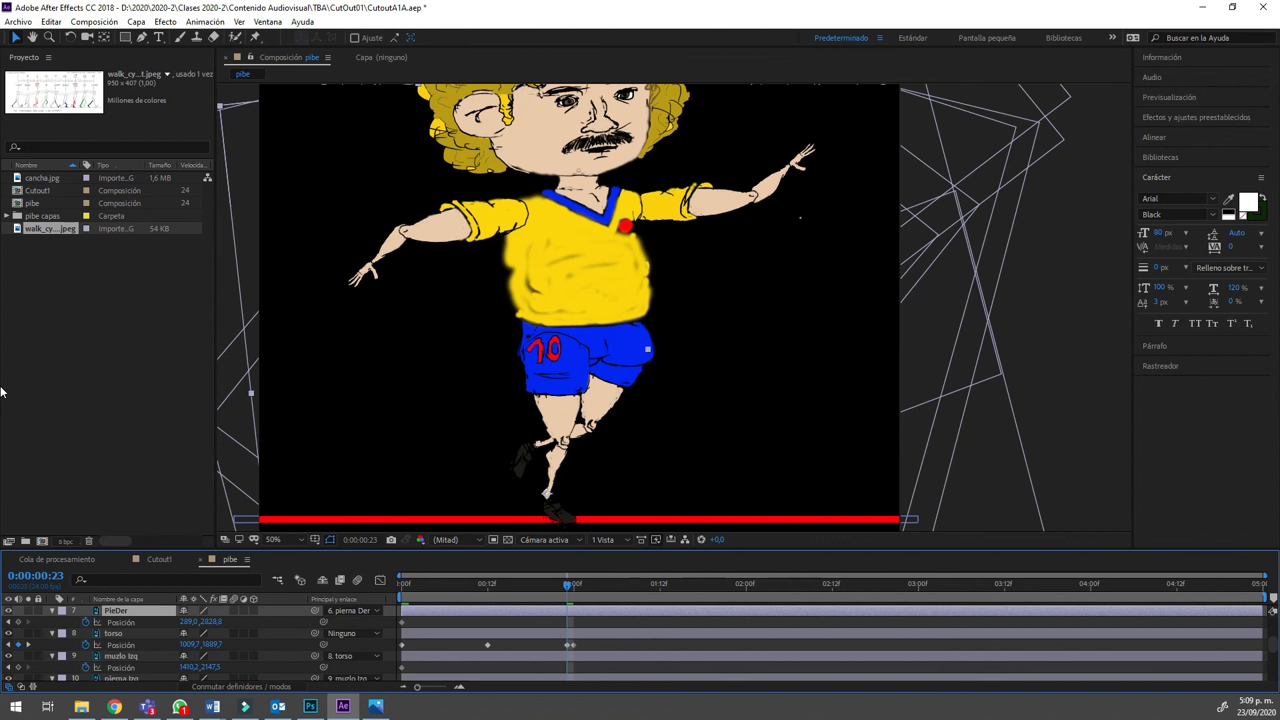
key("ctrl+t")
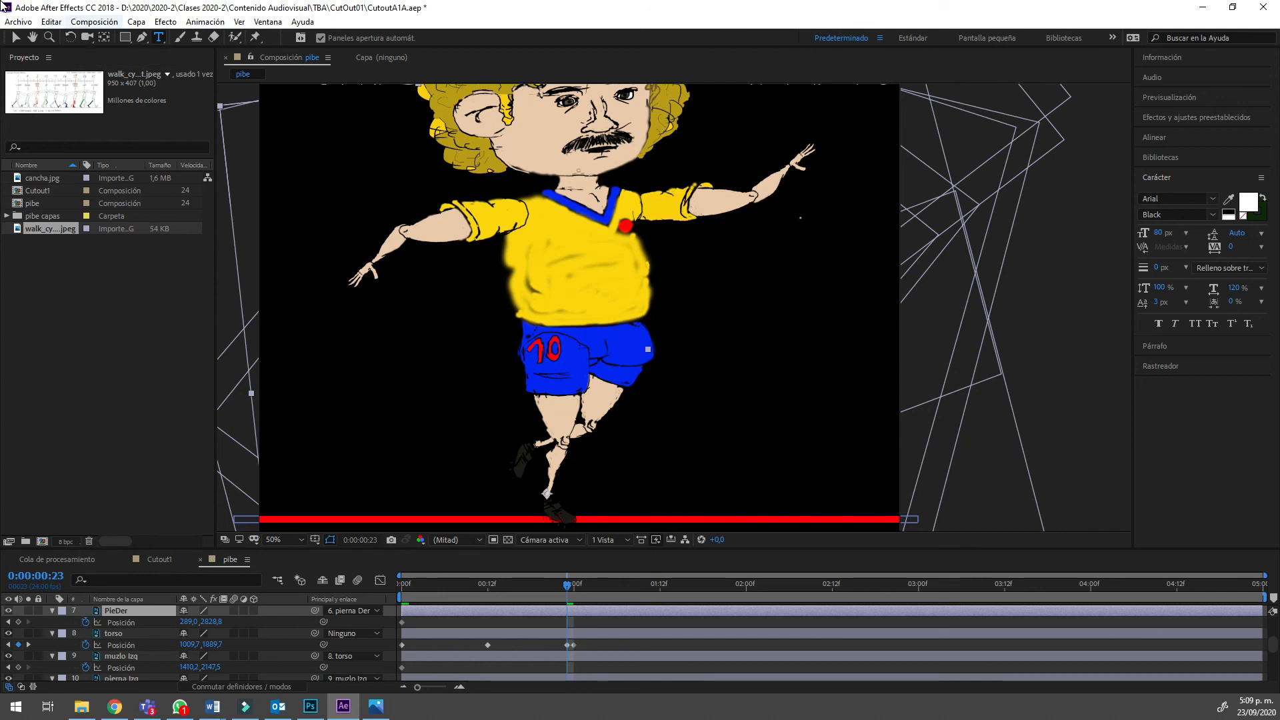
key("w")
left_click_drag(1, 387, 1, 368)
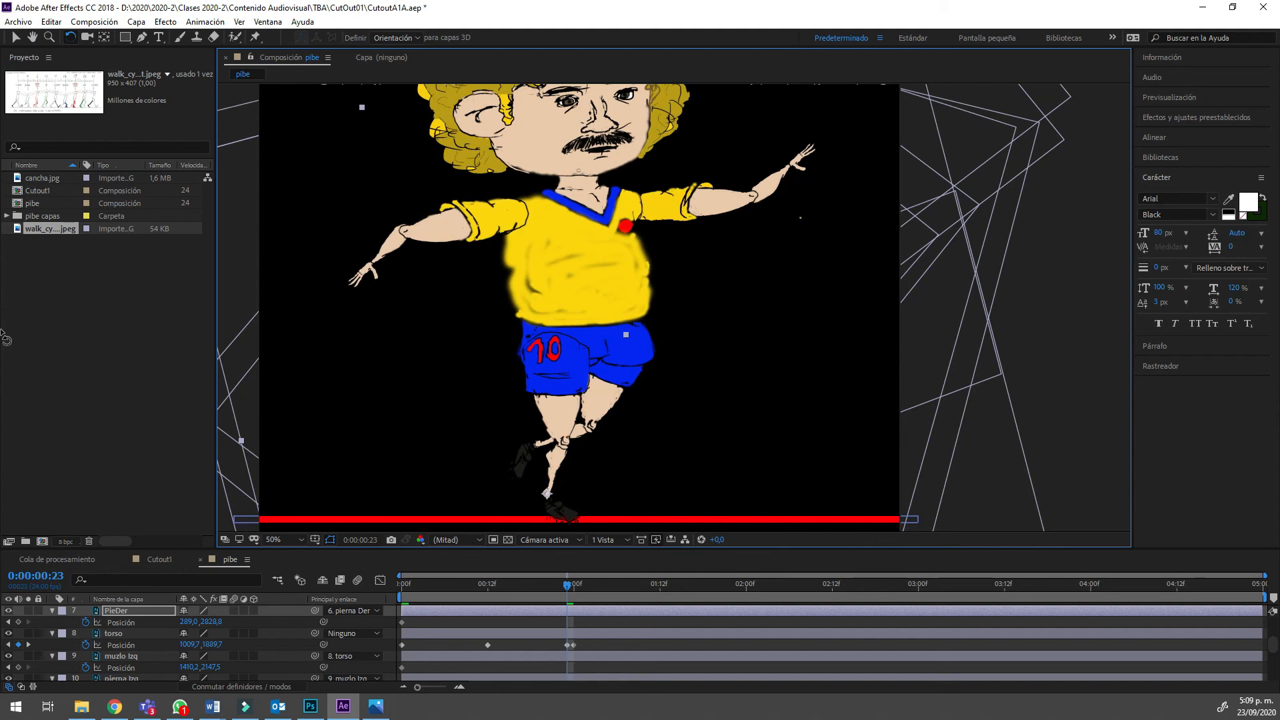
Rotate the left lower leg (pierna Izq) at frame 23 so the trailing shin lifts to nearly horizontal behind the supporting leg.
scroll(200, 640, "down", 3)
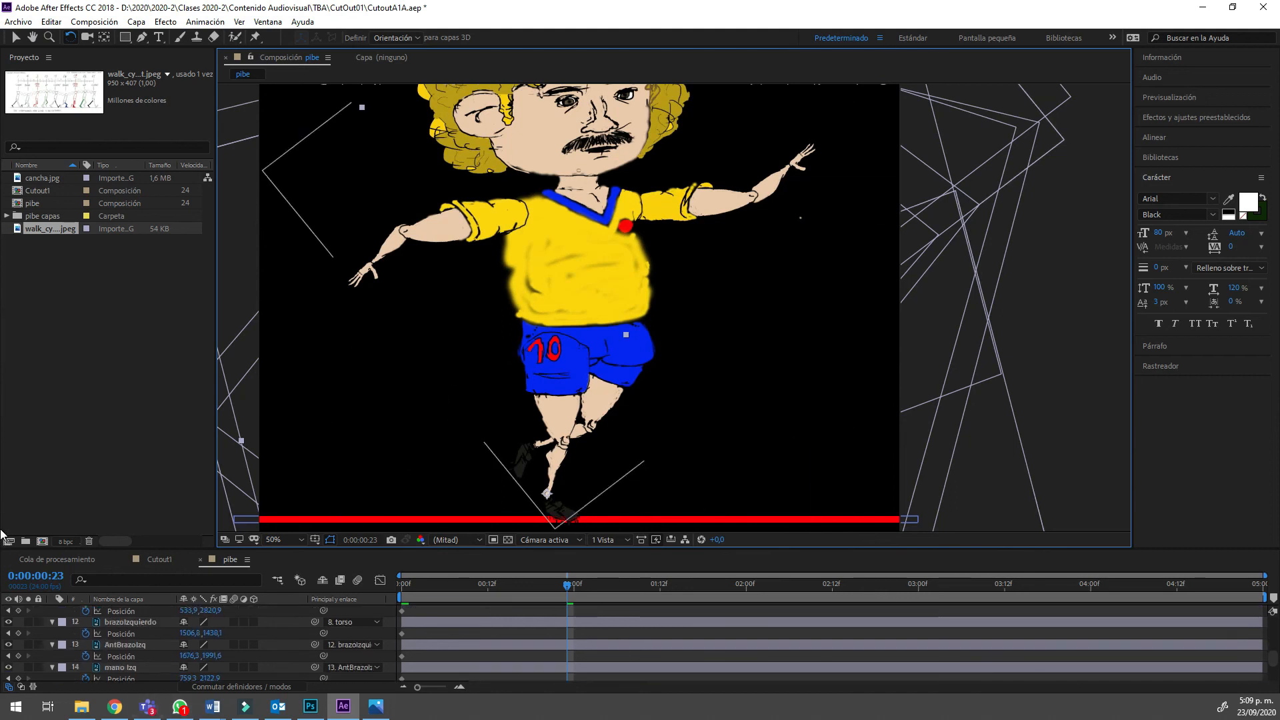
scroll(200, 667, "up", 1)
left_click(122, 611)
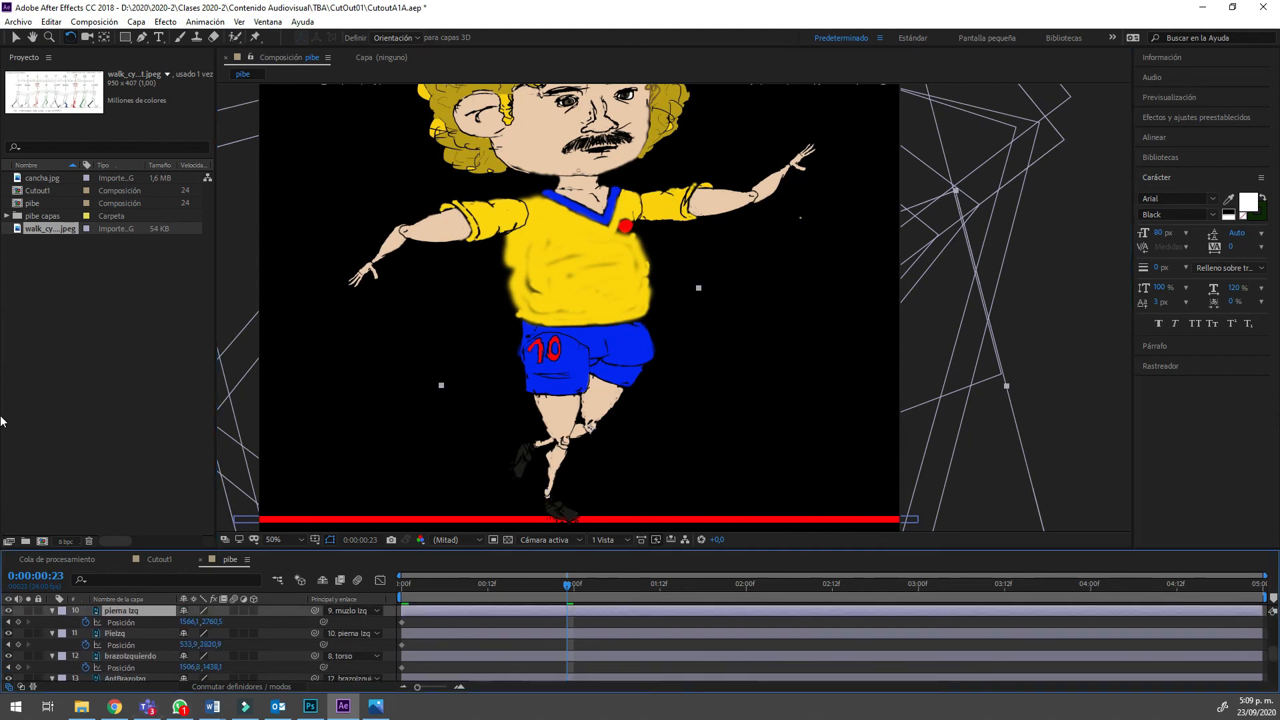
key("ctrl+Up")
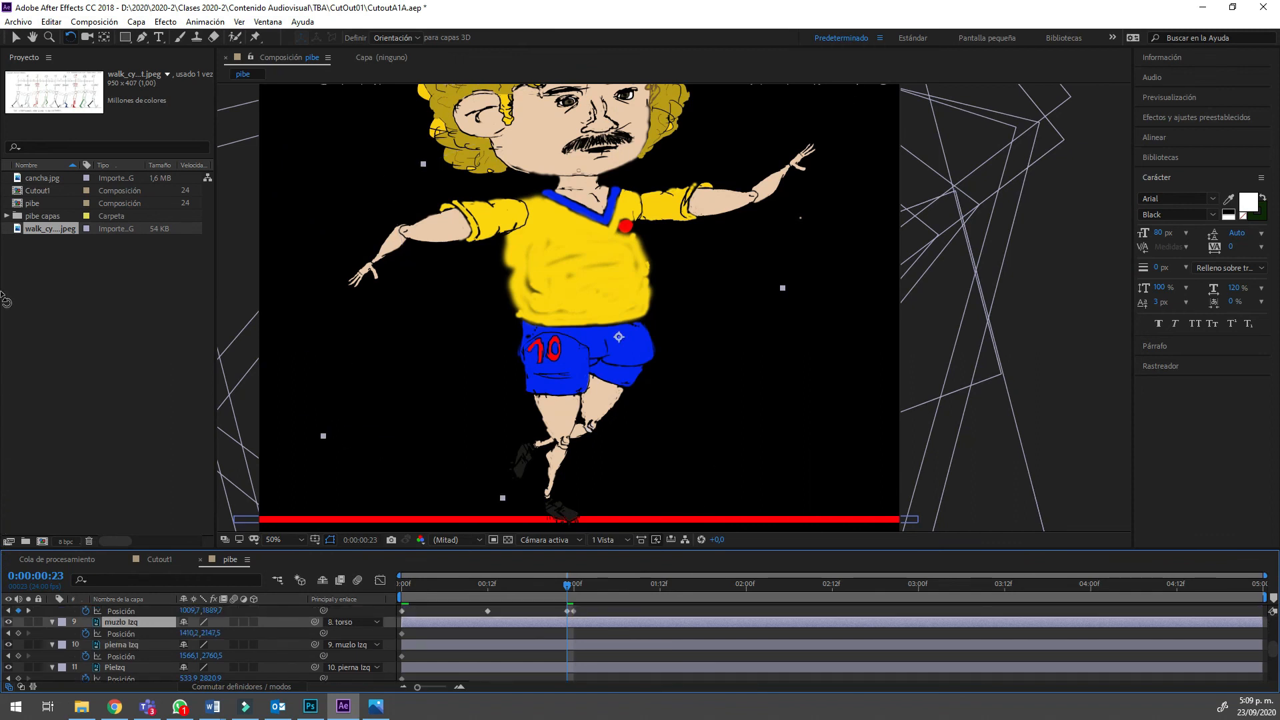
key("ctrl+Down")
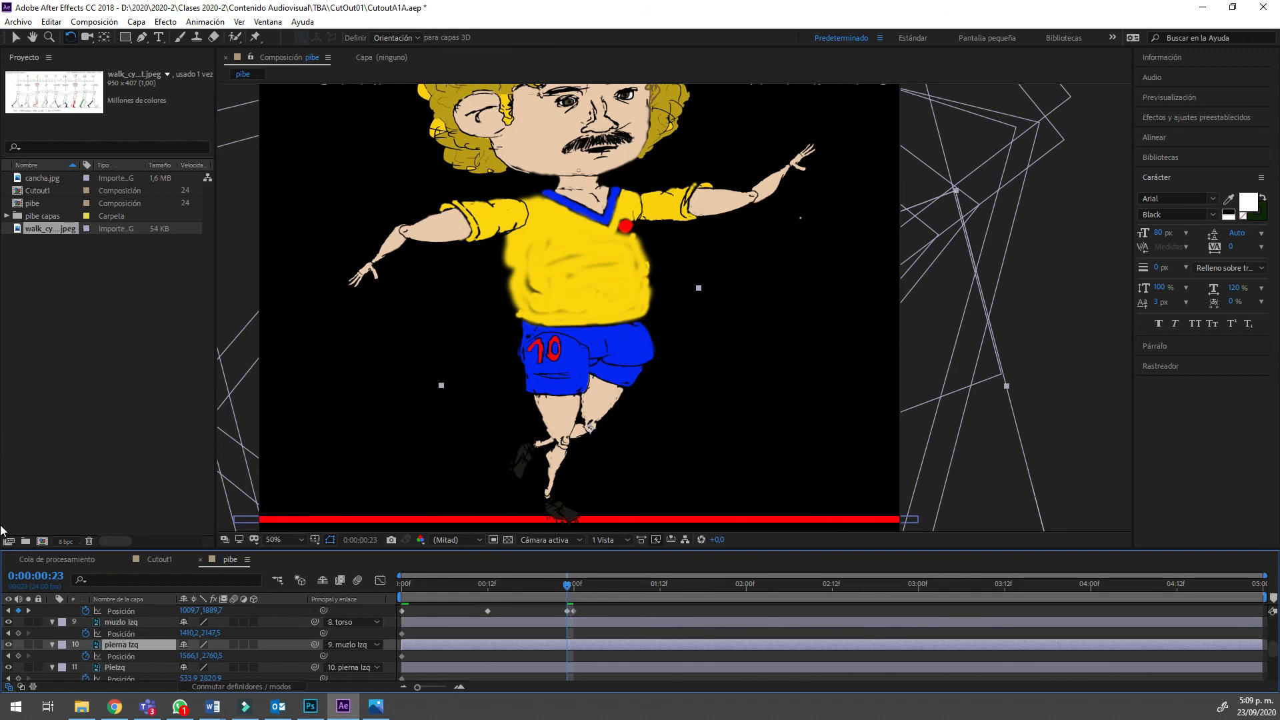
left_click_drag(1, 315, 1, 315)
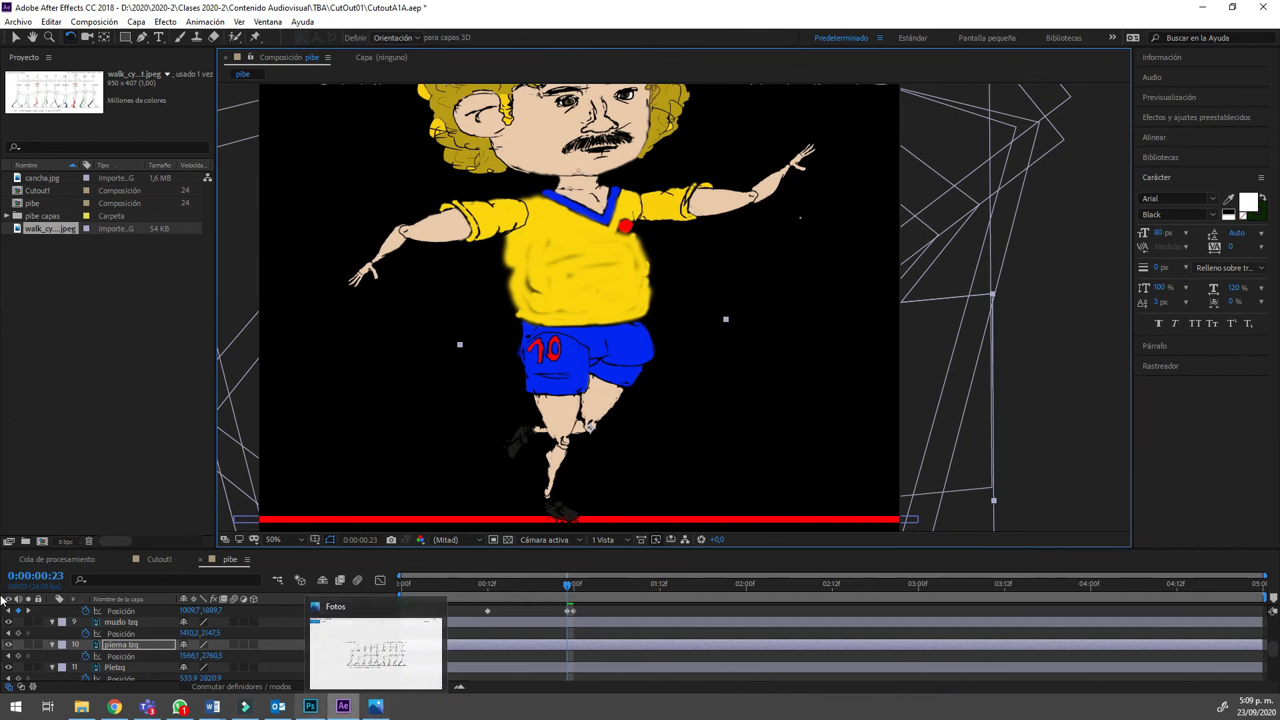
Switch to Photos to check the passing position in the walk cycle reference image, and return to After Effects.
left_click(146, 643)
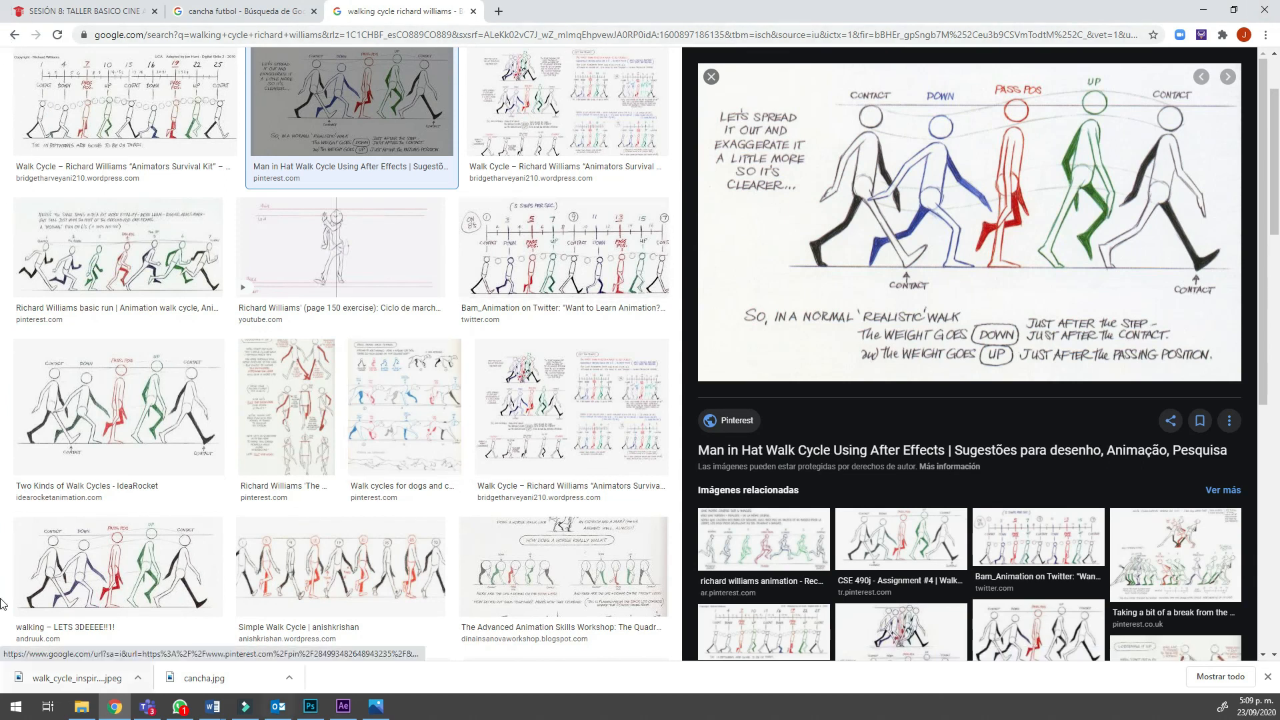
left_click(376, 706)
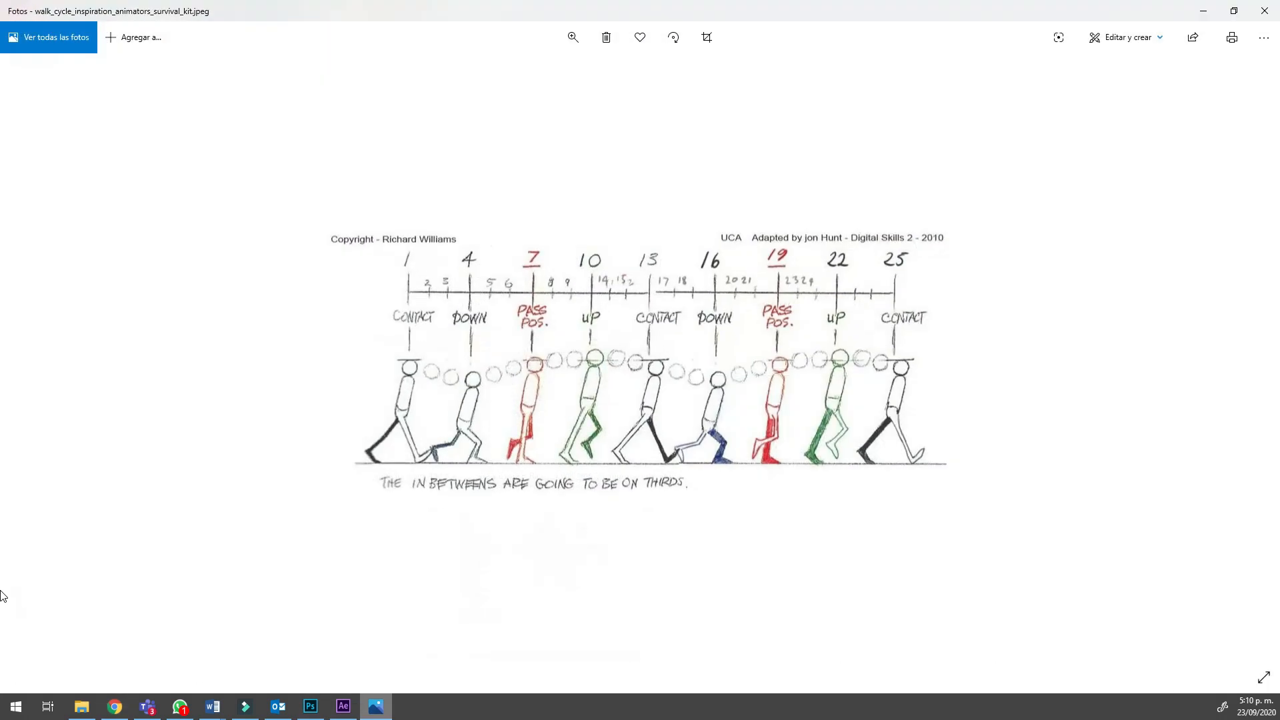
left_click(1203, 11)
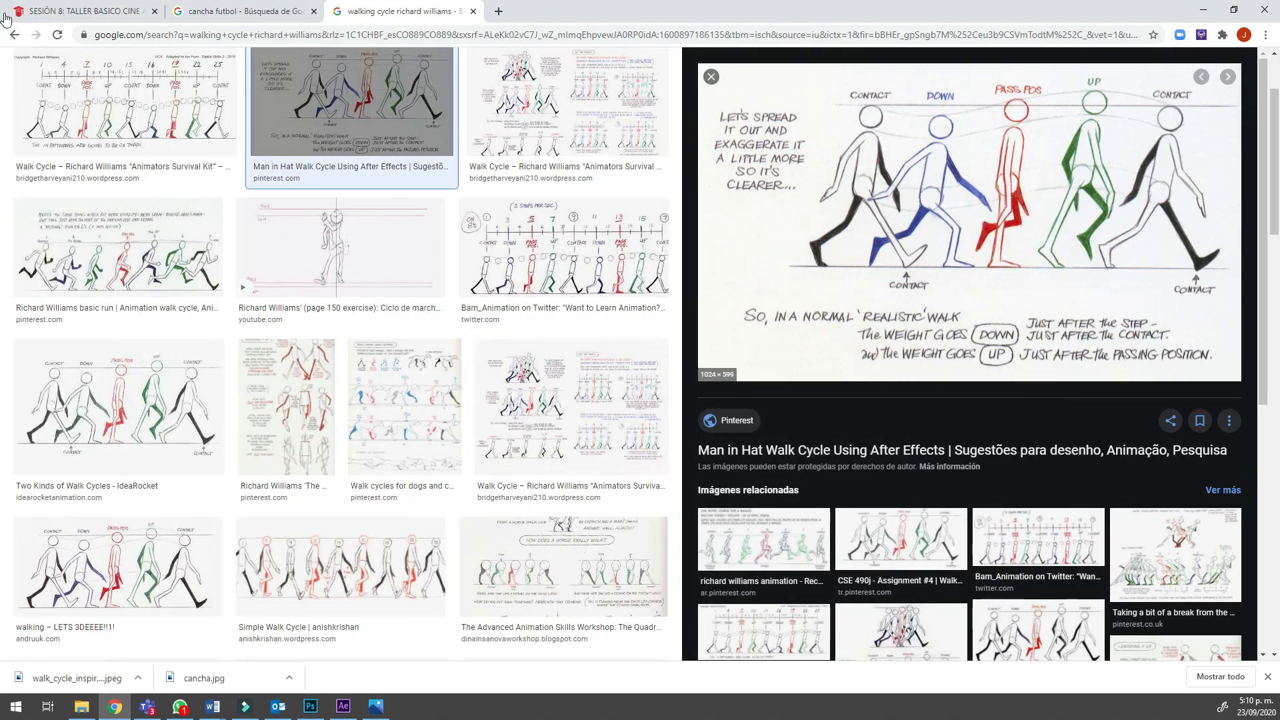
left_click(343, 706)
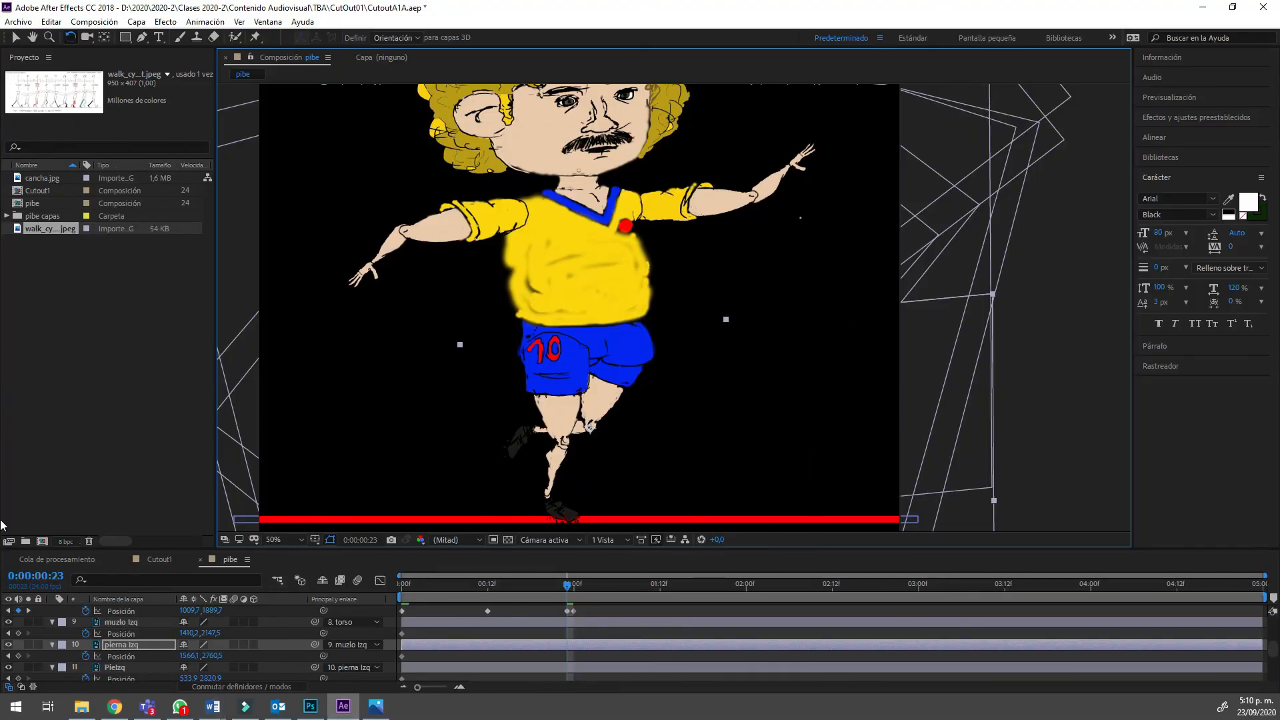
Rotate the right upper arm (BrazoDerecho) down at frame 23 until it hangs beside the torso.
scroll(634, 645, "up", 1)
scroll(634, 645, "up", 3)
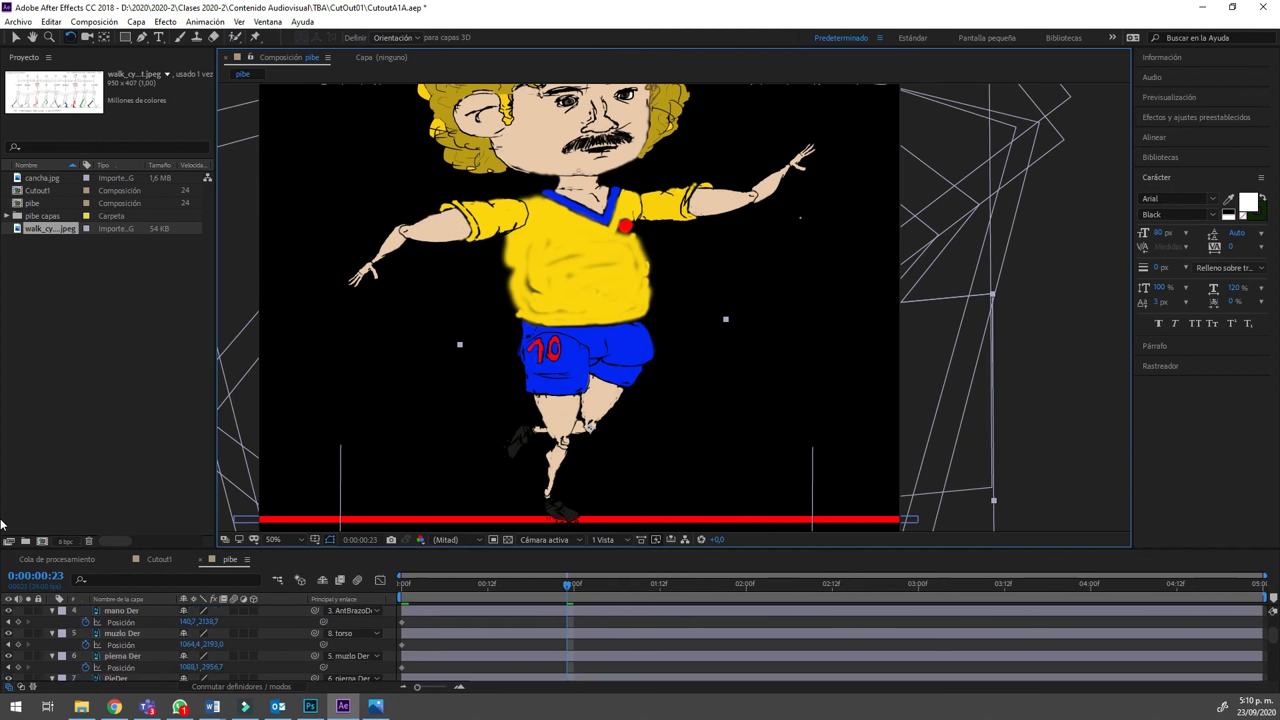
scroll(633, 644, "up", 1)
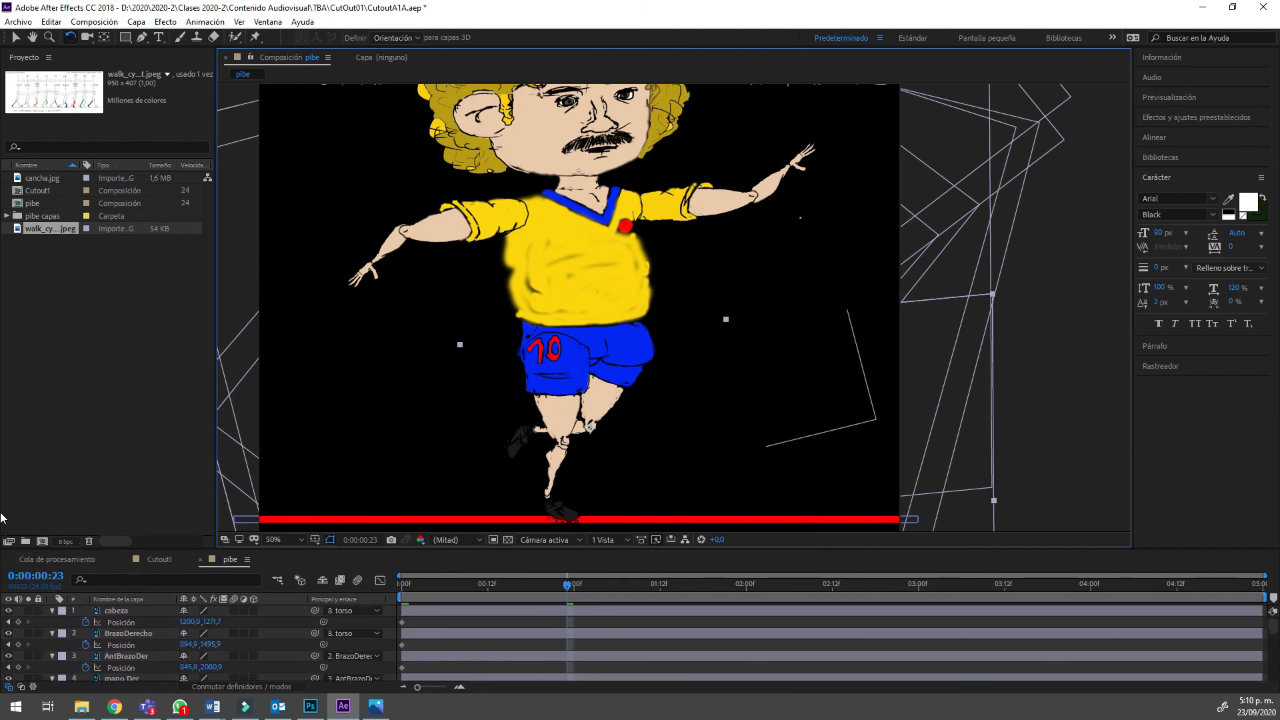
left_click(129, 634)
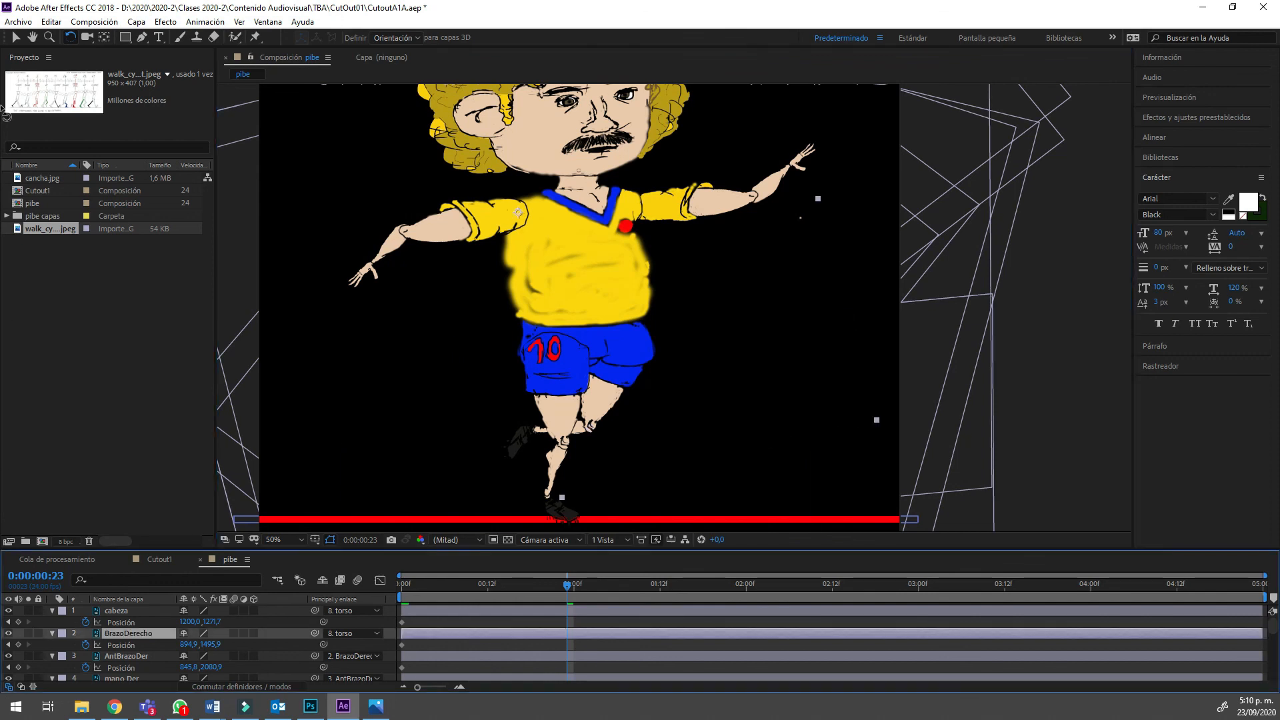
left_click_drag(427, 230, 507, 306)
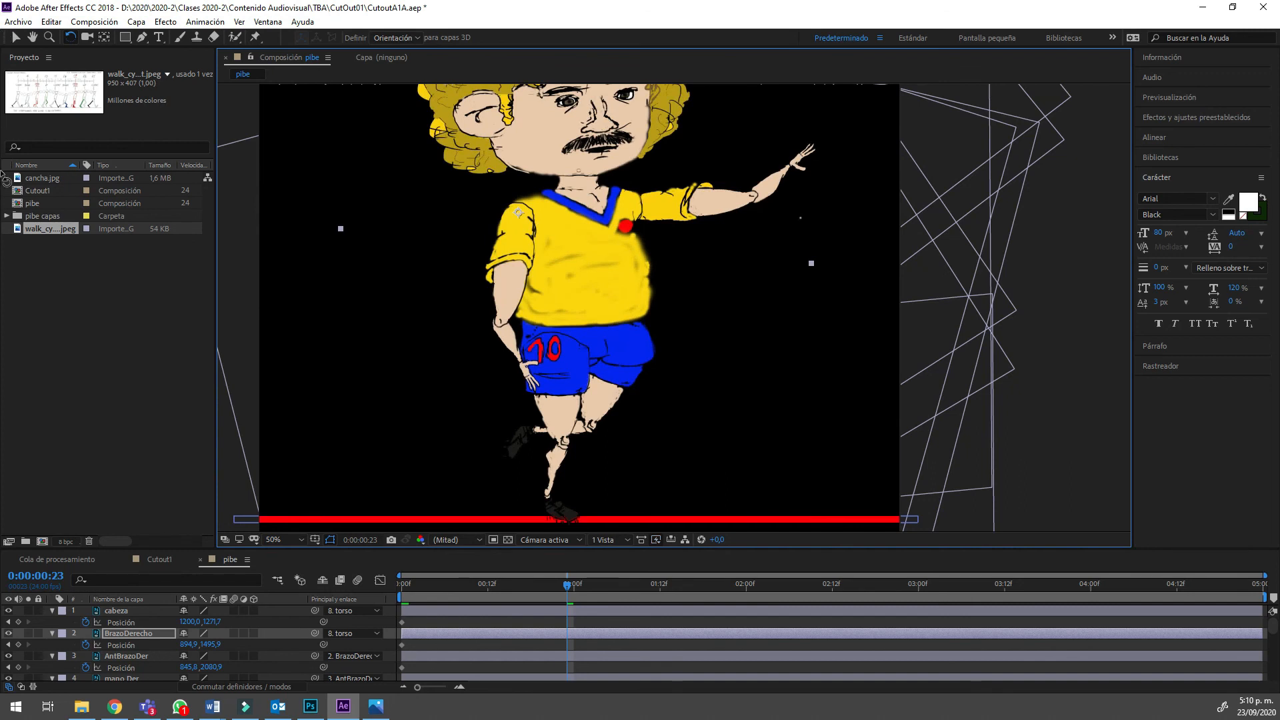
Rotate the left upper arm (brazoIzquierdo) down at frame 23 so it hangs along the other side of the torso.
scroll(8, 640, "down", 3)
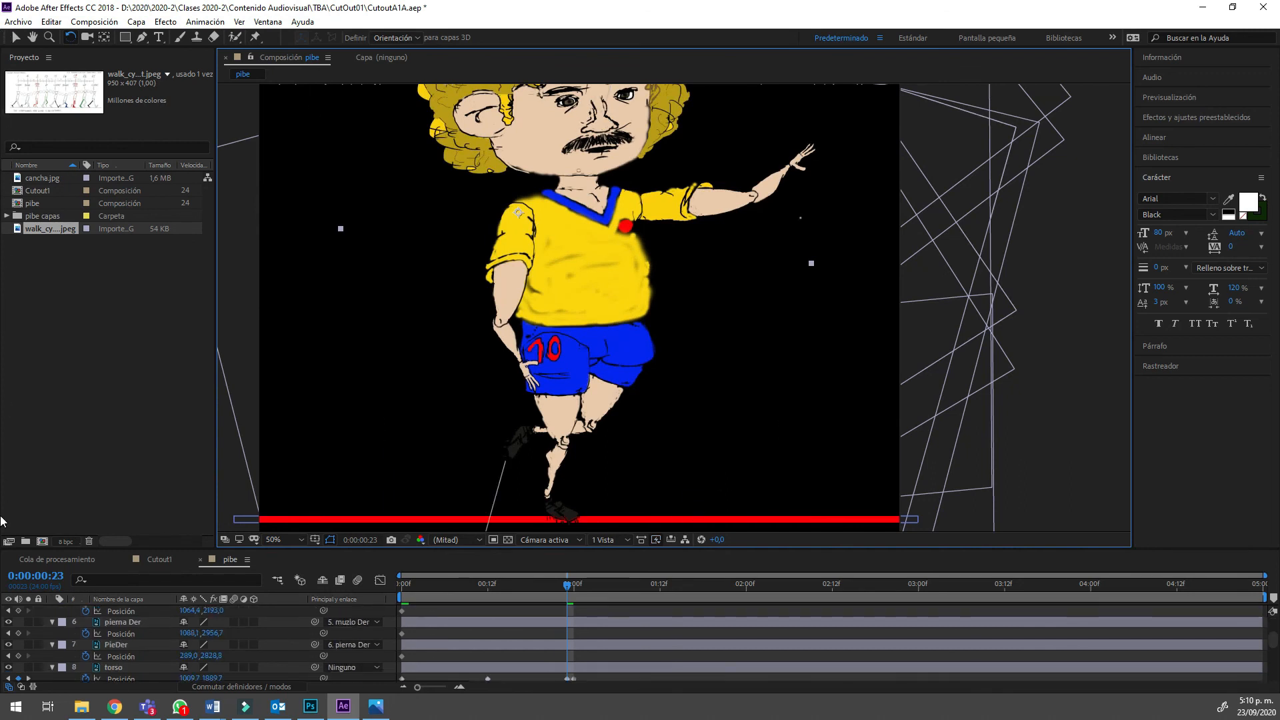
scroll(8, 640, "down", 2)
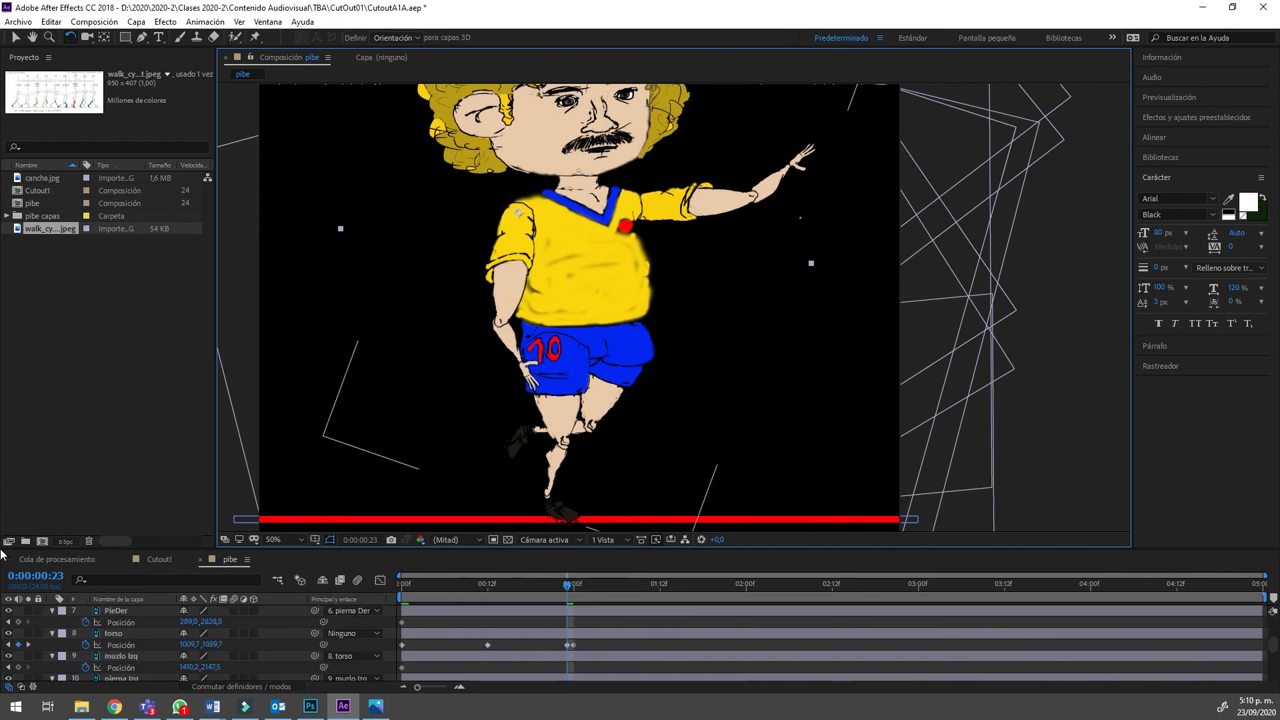
scroll(2, 640, "down", 1)
scroll(127, 660, "down", 1)
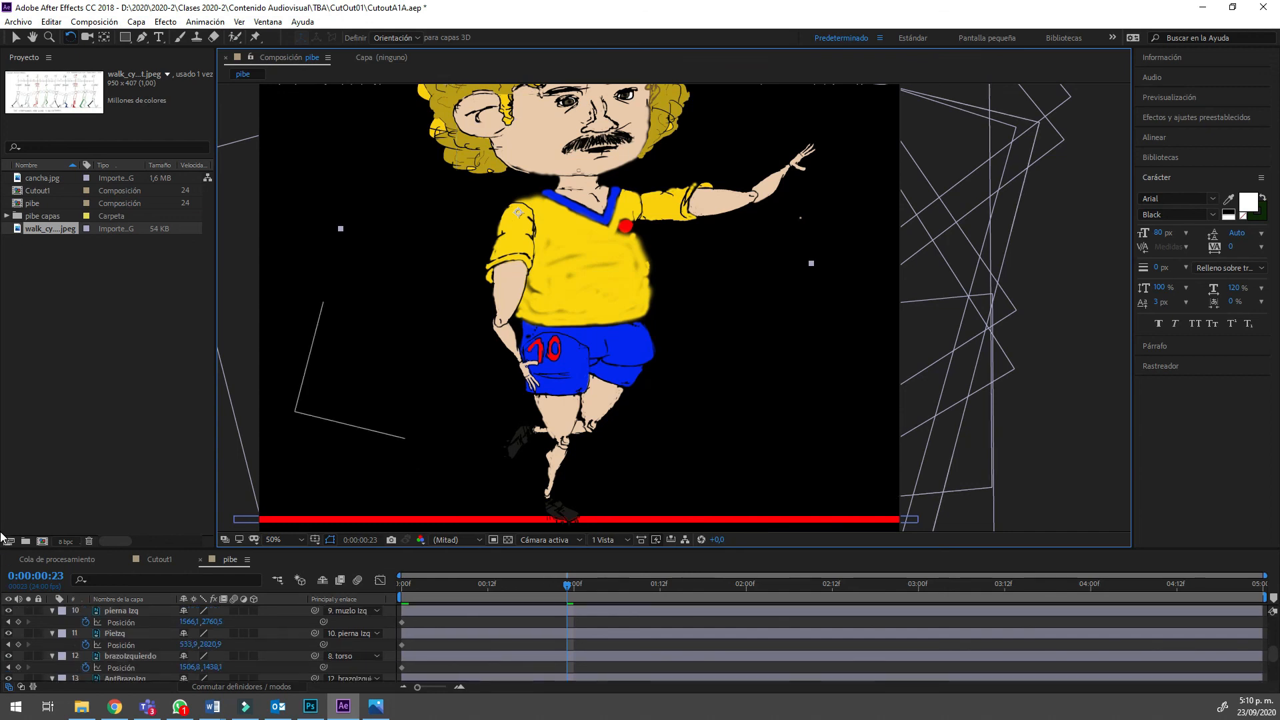
left_click(130, 656)
left_click_drag(802, 159, 741, 343)
left_click_drag(5, 138, 4, 150)
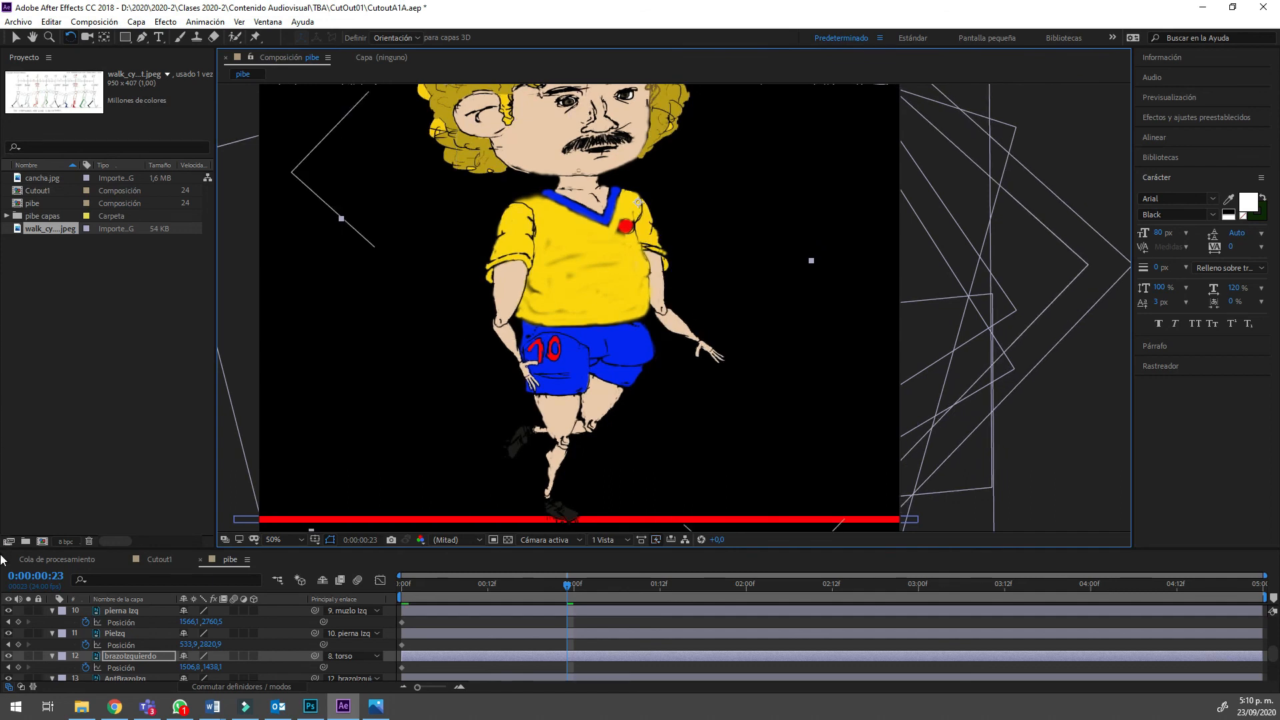
Rotate both forearms (AntBrazoIzq and AntBrazoDer) at frame 23 so they hang nearly straight down beside the shorts.
key("ctrl+Down")
left_click_drag(691, 333, 664, 344)
left_click_drag(4, 223, 4, 227)
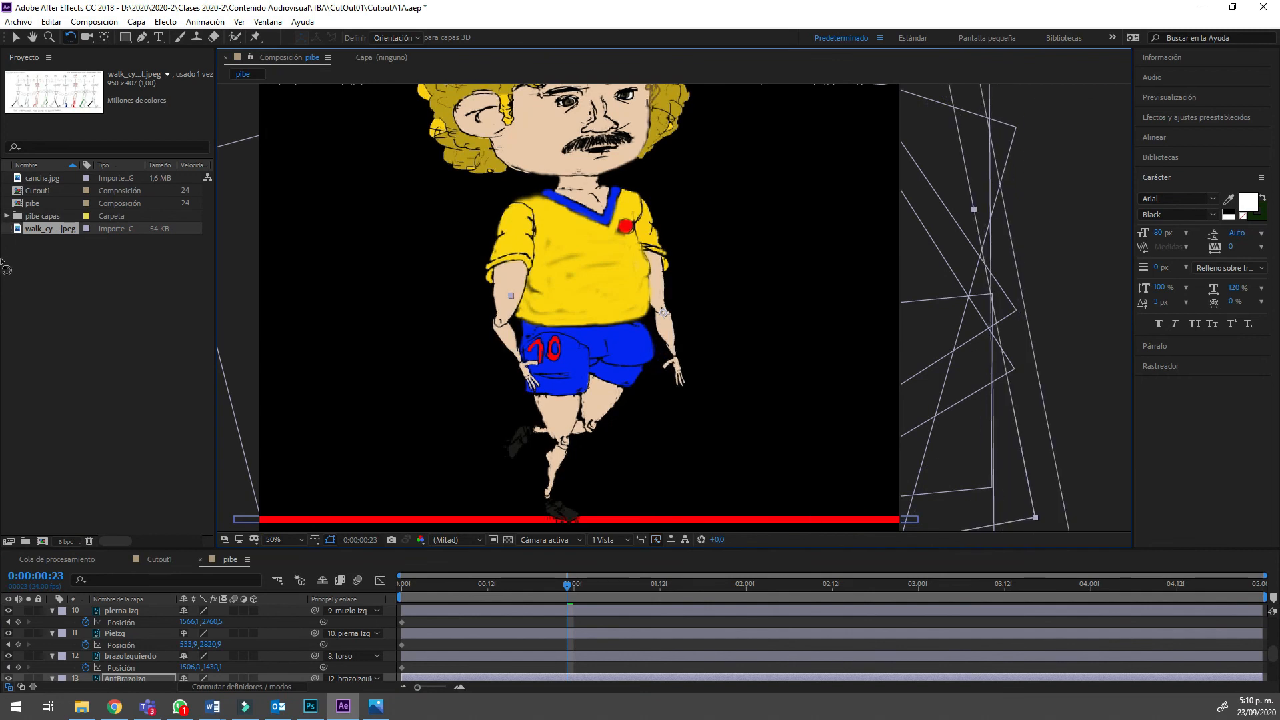
key("KP_3")
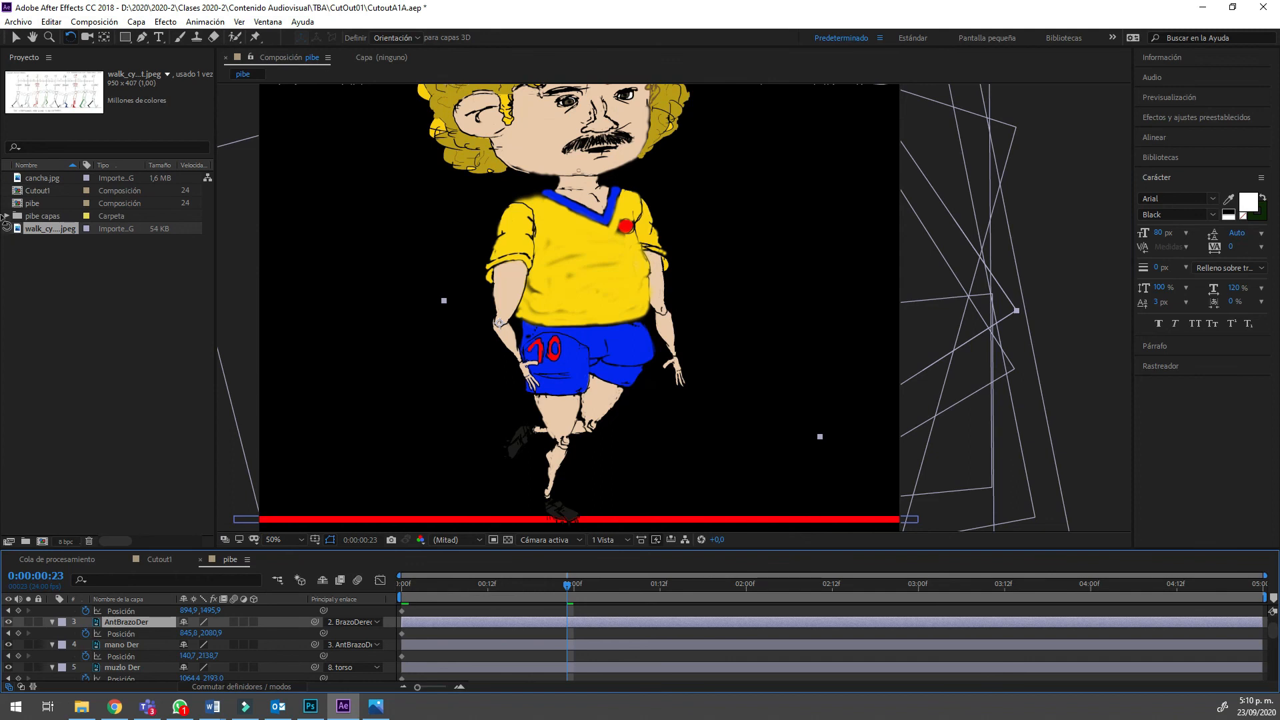
left_click_drag(4, 230, 6, 236)
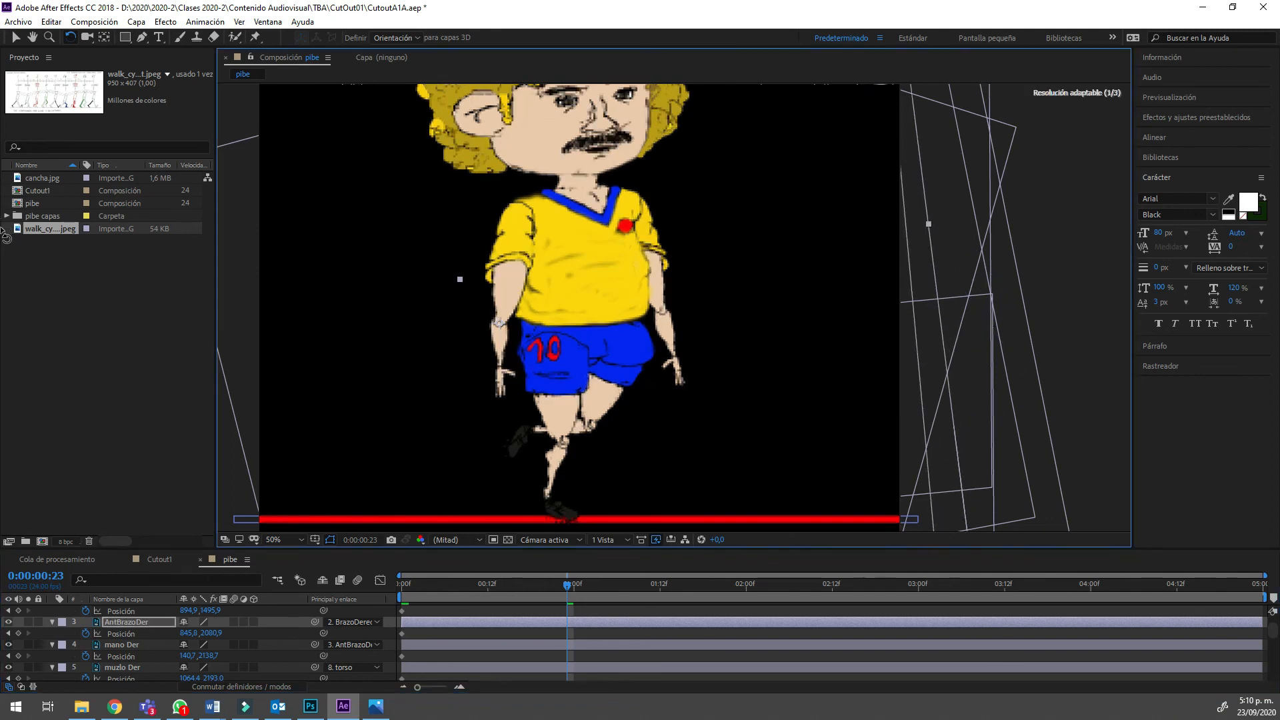
Play back the walk from the first frame through the passing pose at frame 23.
key("Home")
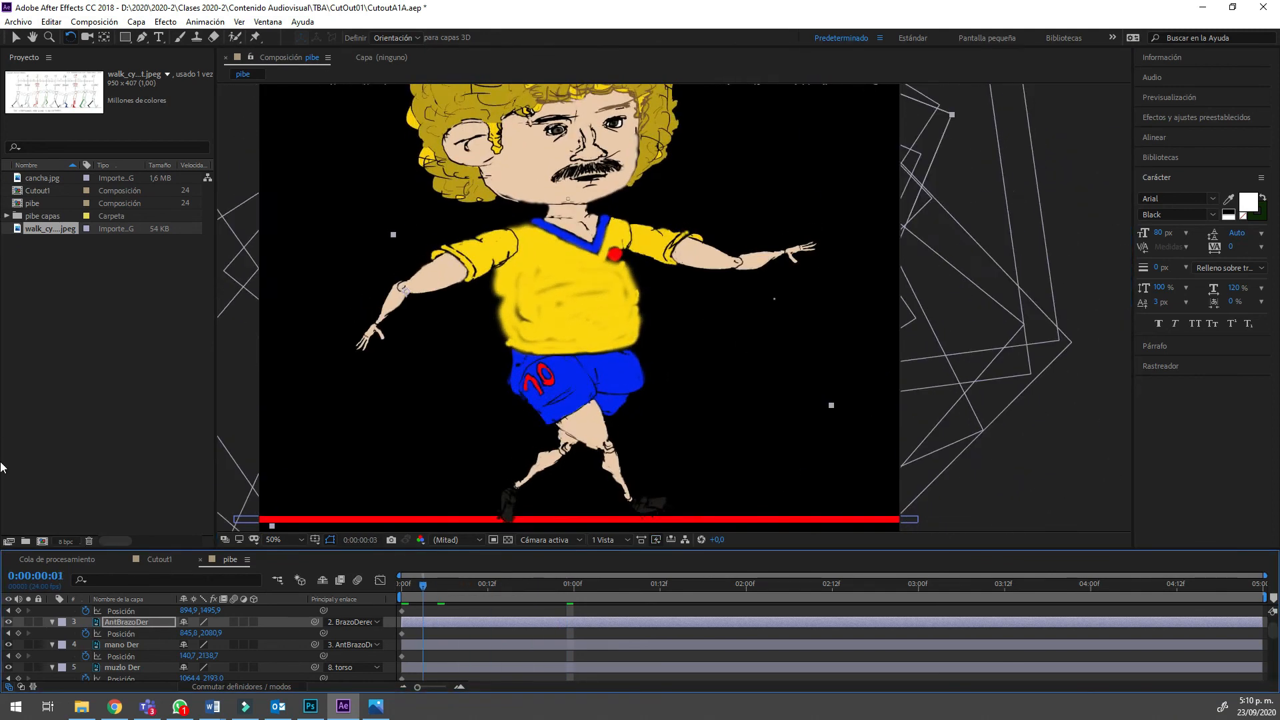
key("space")
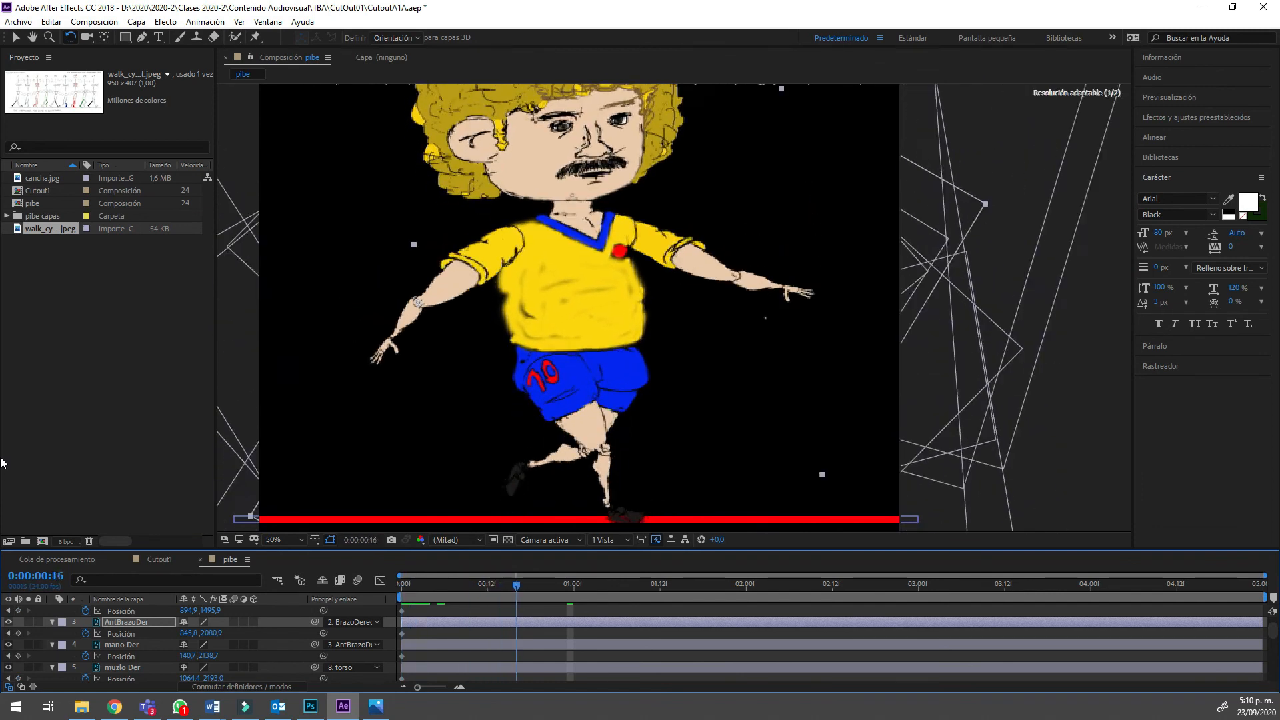
key("space")
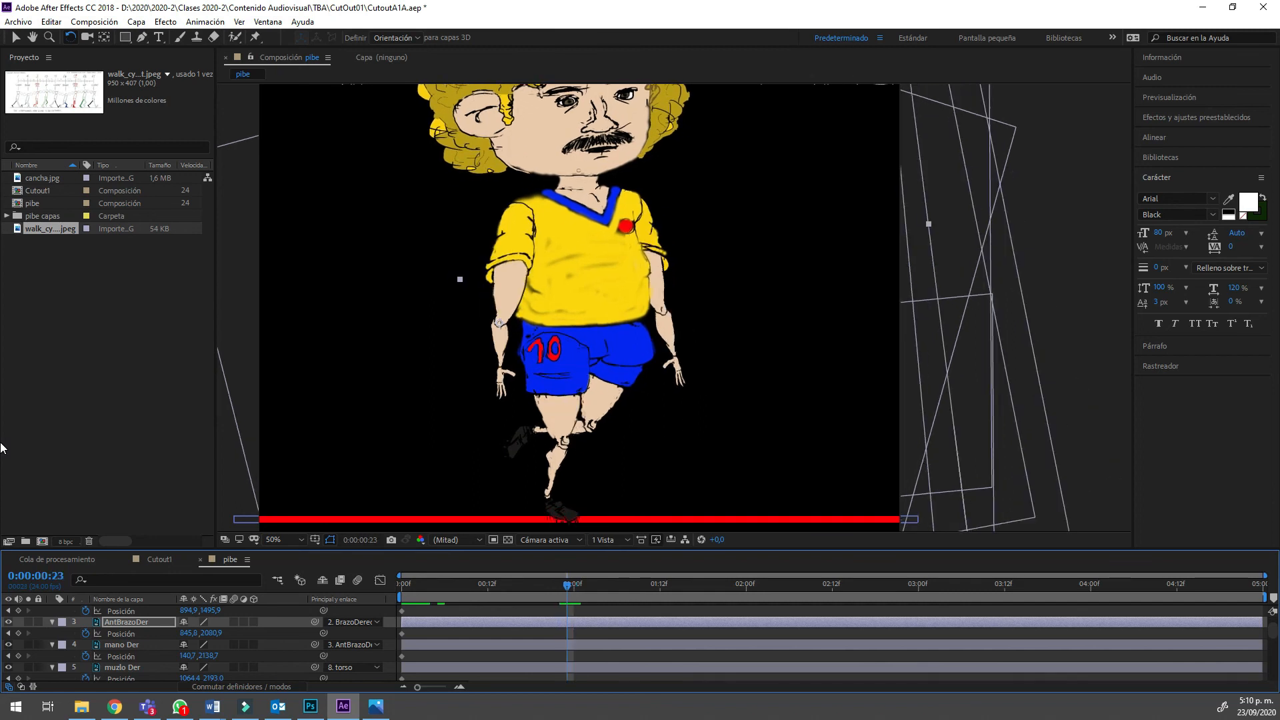
Step backward frame by frame from the one-second mark to examine the motion leading into the passing pose.
key("Page_Down")
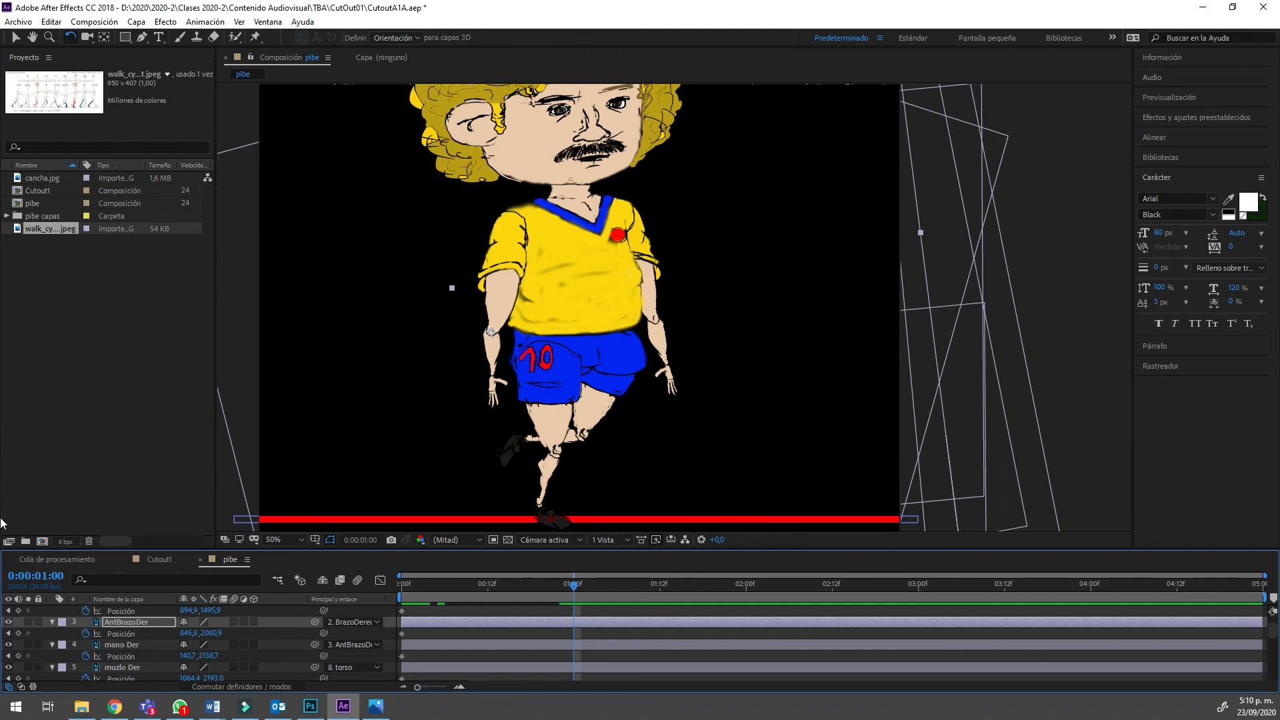
key("Page_Up")
key("Page_Up")
key("Page_Up")
key("Page_Up")
key("Page_Up")
key("Page_Up")
key("Page_Up")
key("Page_Up")
key("Page_Up")
key("Page_Up")
key("Page_Up")
key("Page_Up")
key("Page_Up")
key("Page_Up")
key("Page_Up")
key("Page_Up")
key("Page_Up")
key("Page_Up")
key("Page_Up")
key("Page_Up")
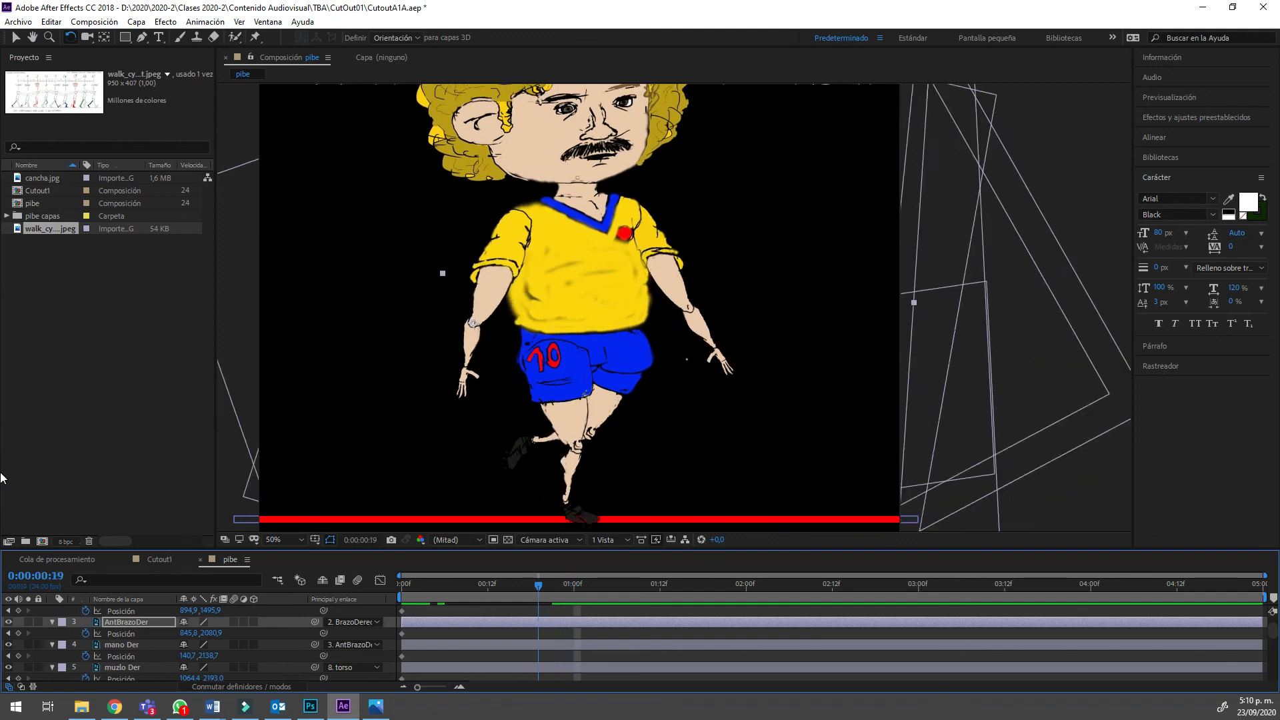
Delete the torso layer's Position keyframe at frame 23, keeping the one at 0:00:01:00.
key("space")
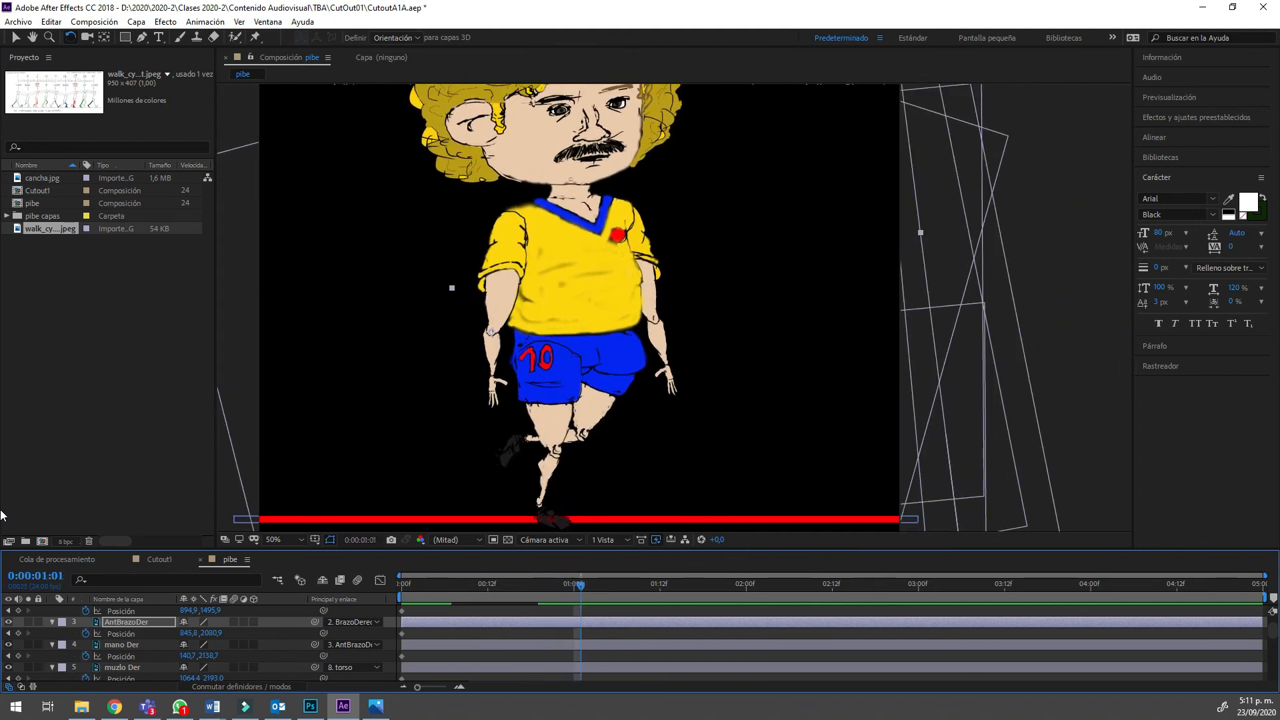
key("Page_Up")
key("Page_Up")
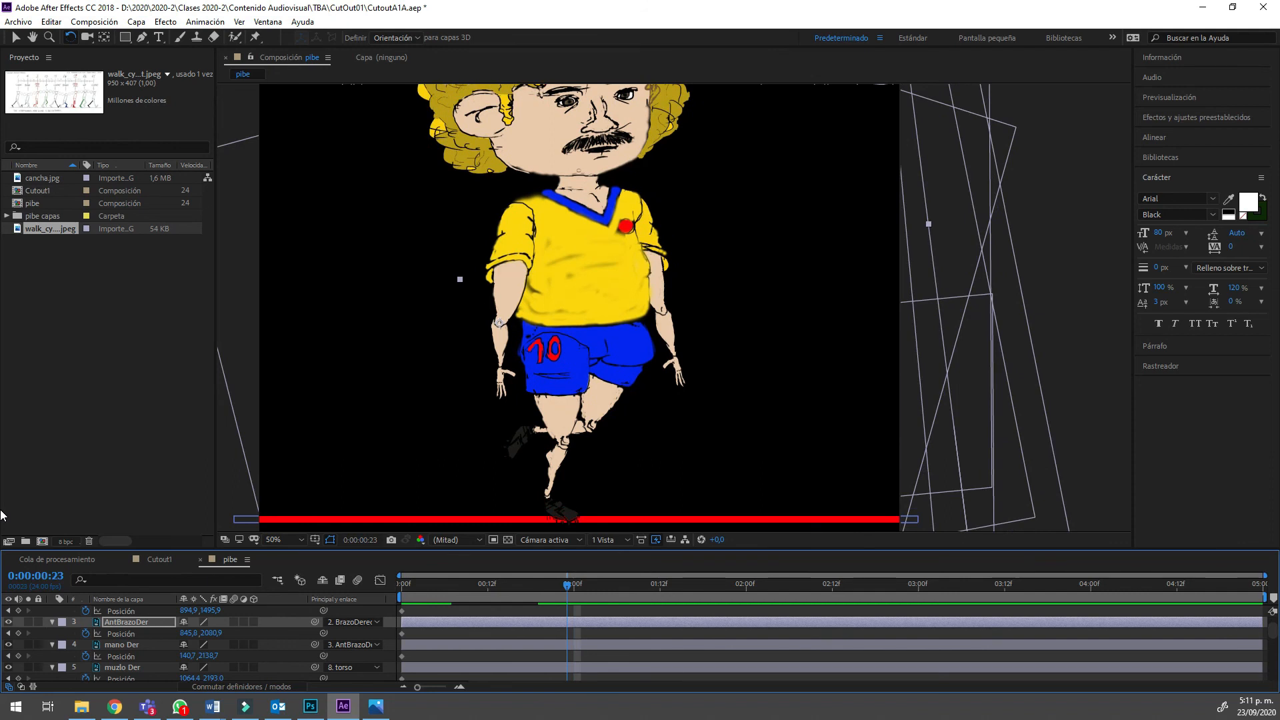
key("Page_Down")
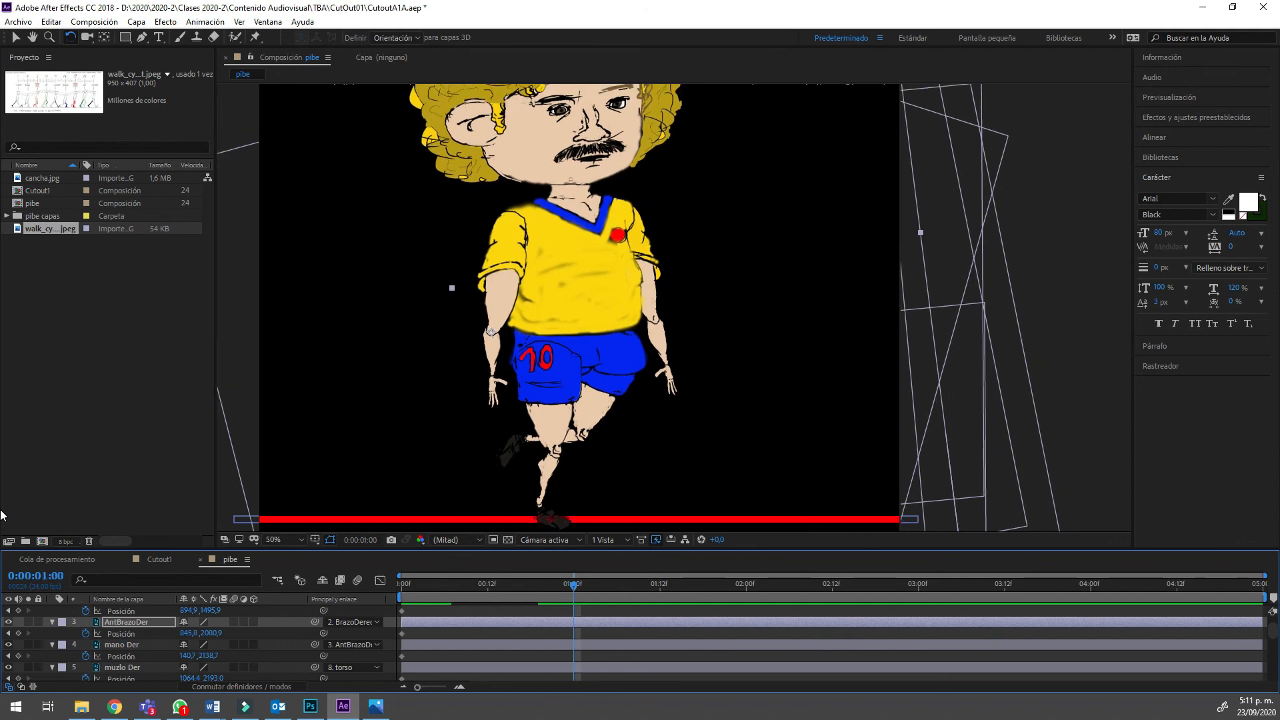
scroll(1, 526, "up", 1)
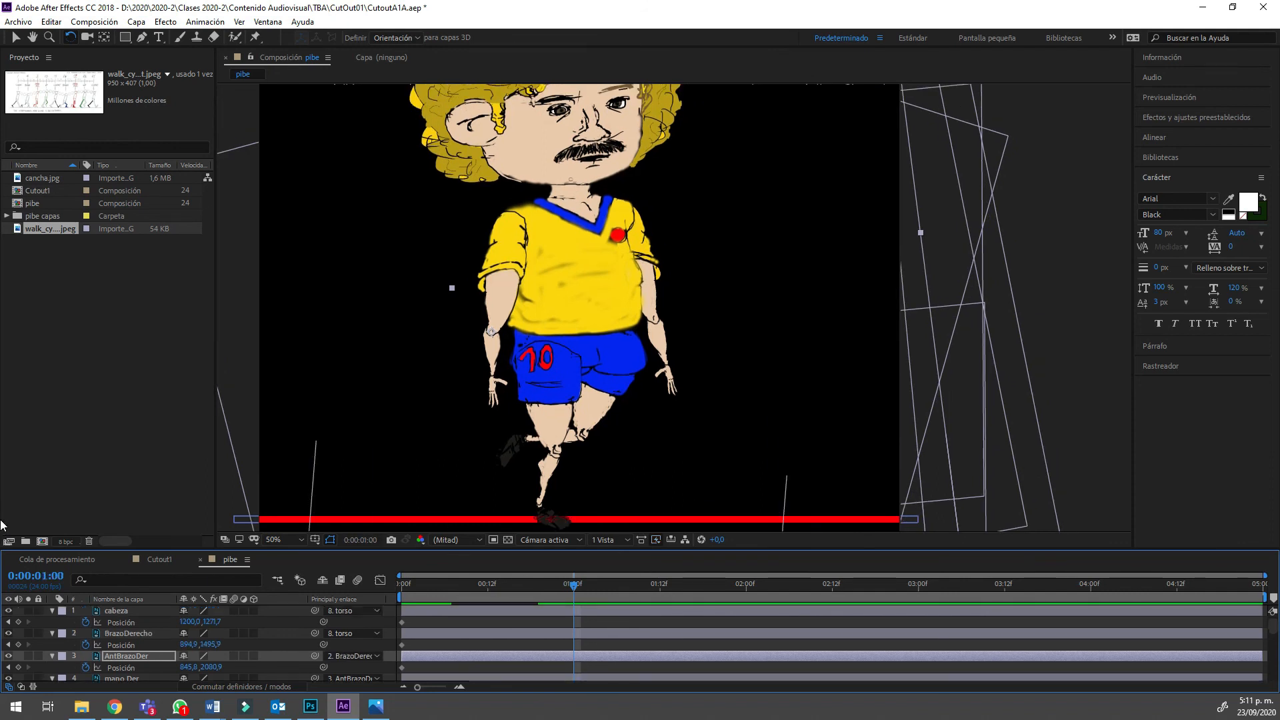
scroll(2, 524, "down", 4)
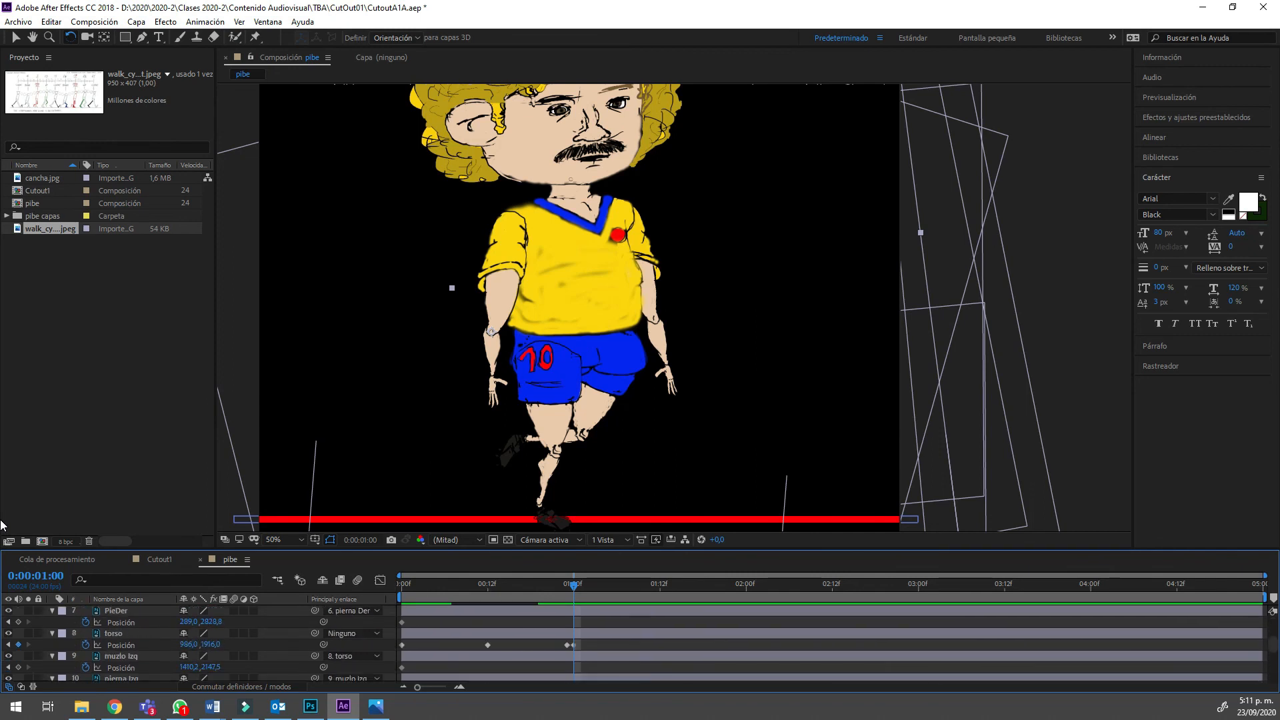
left_click(113, 633)
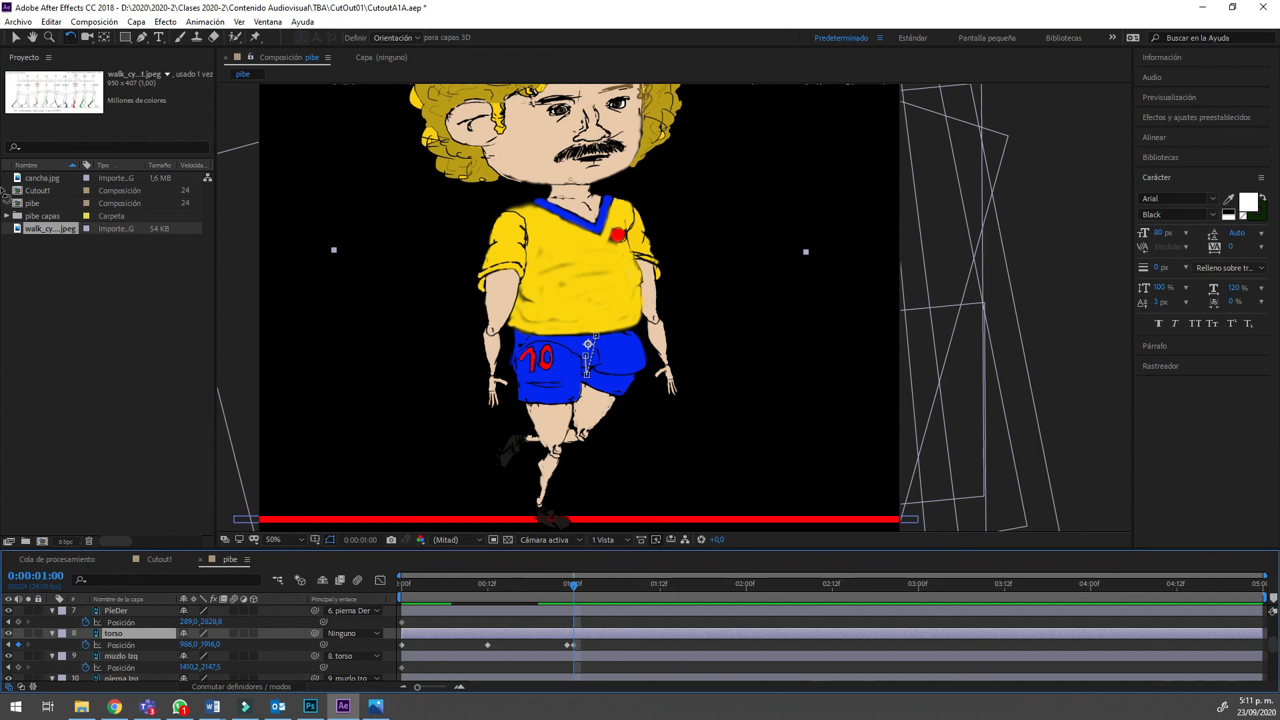
key("v")
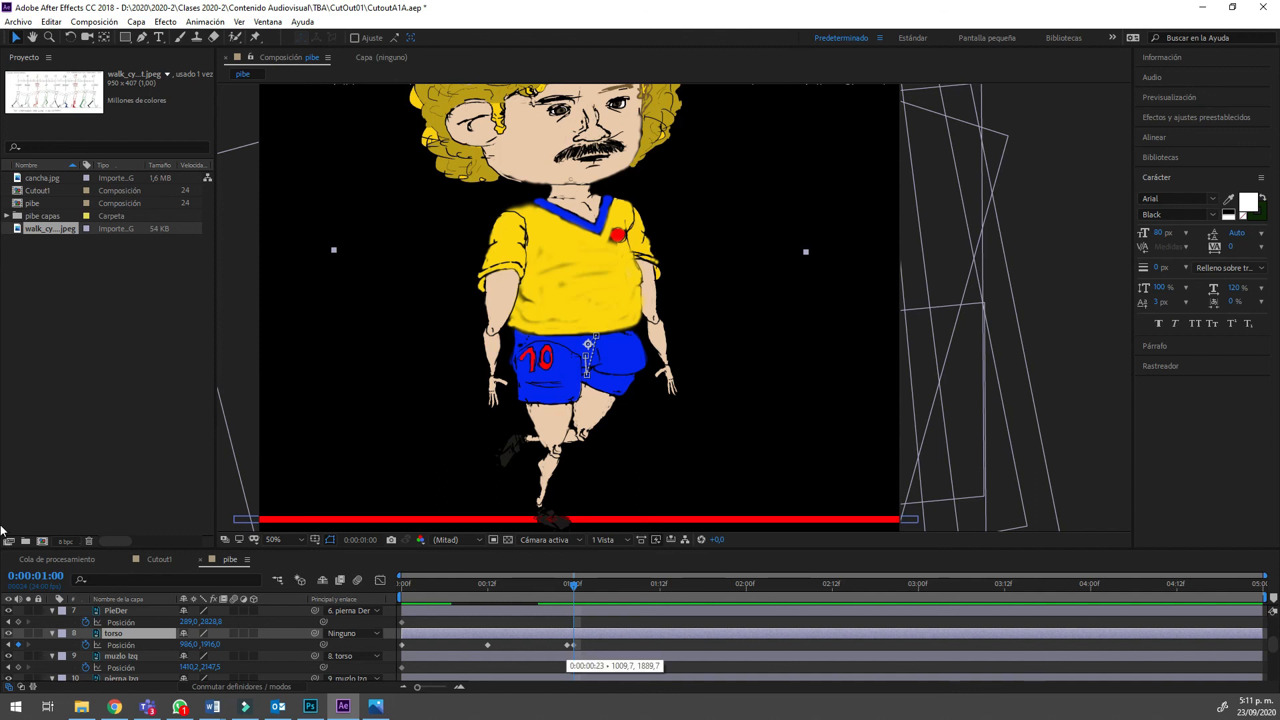
left_click(567, 645)
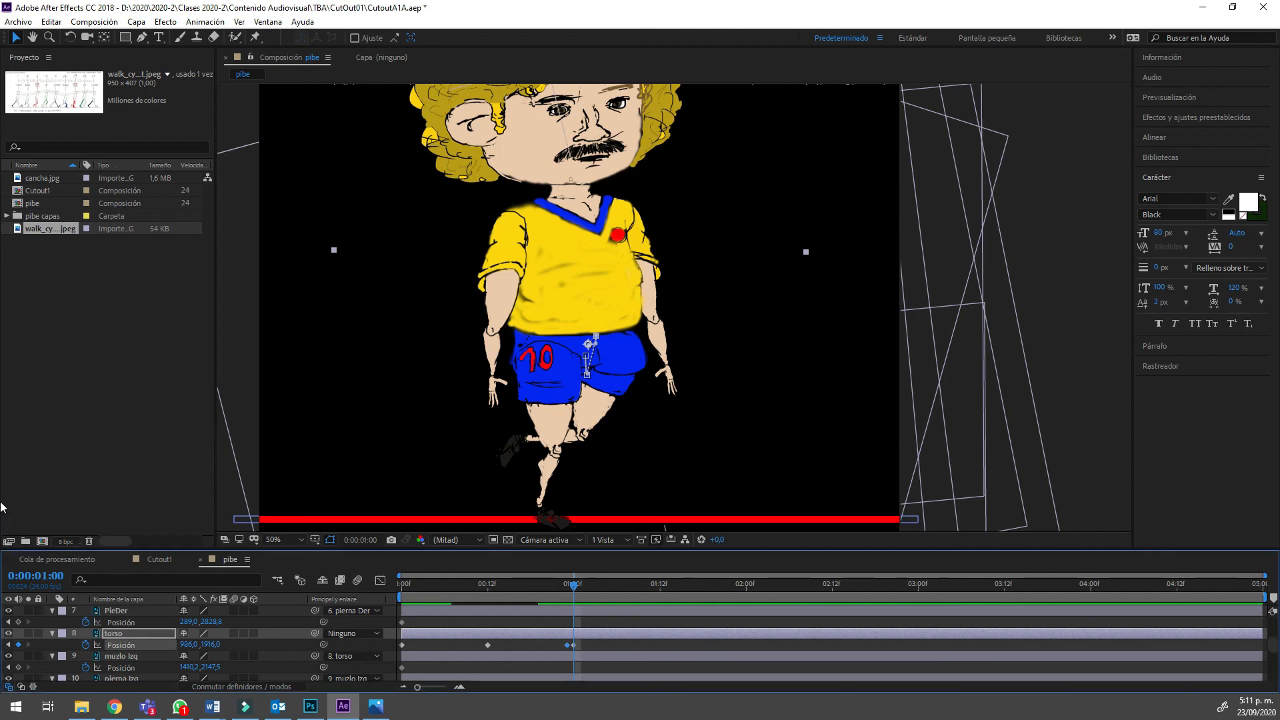
key("Delete")
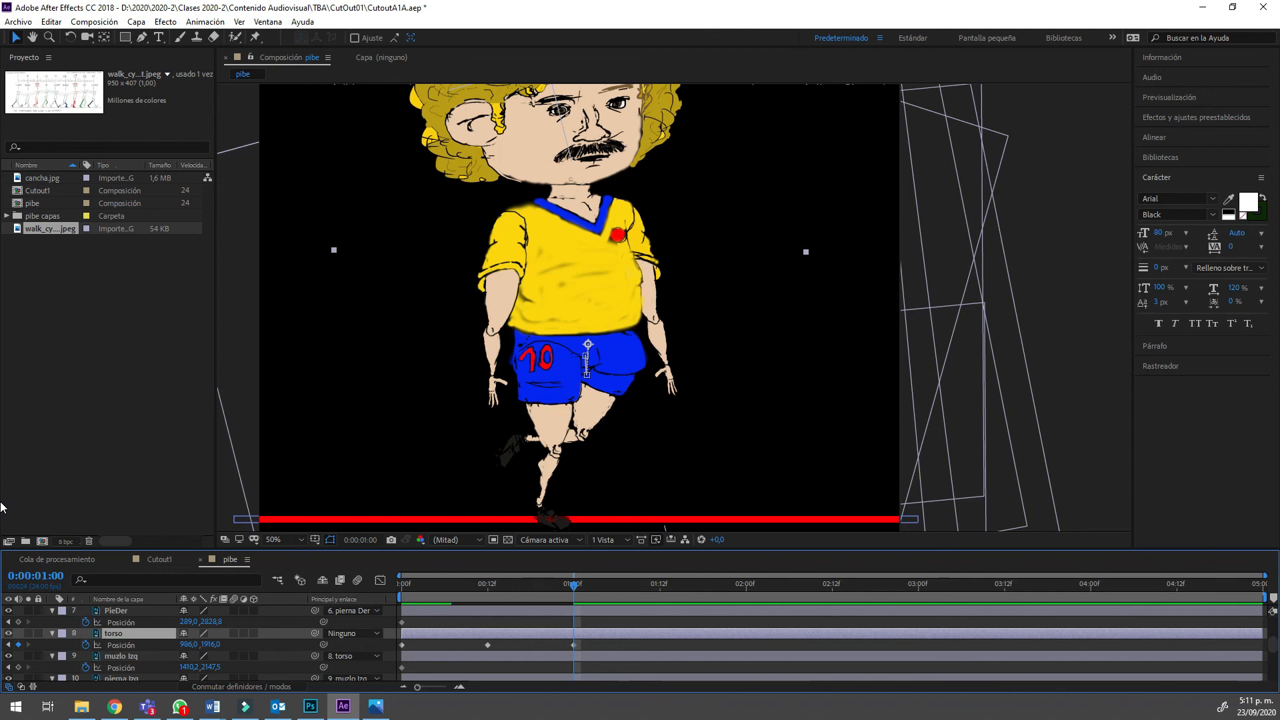
Play back the walk with the remaining torso keyframes and return to the one-second mark.
key("space")
key("space")
key("space")
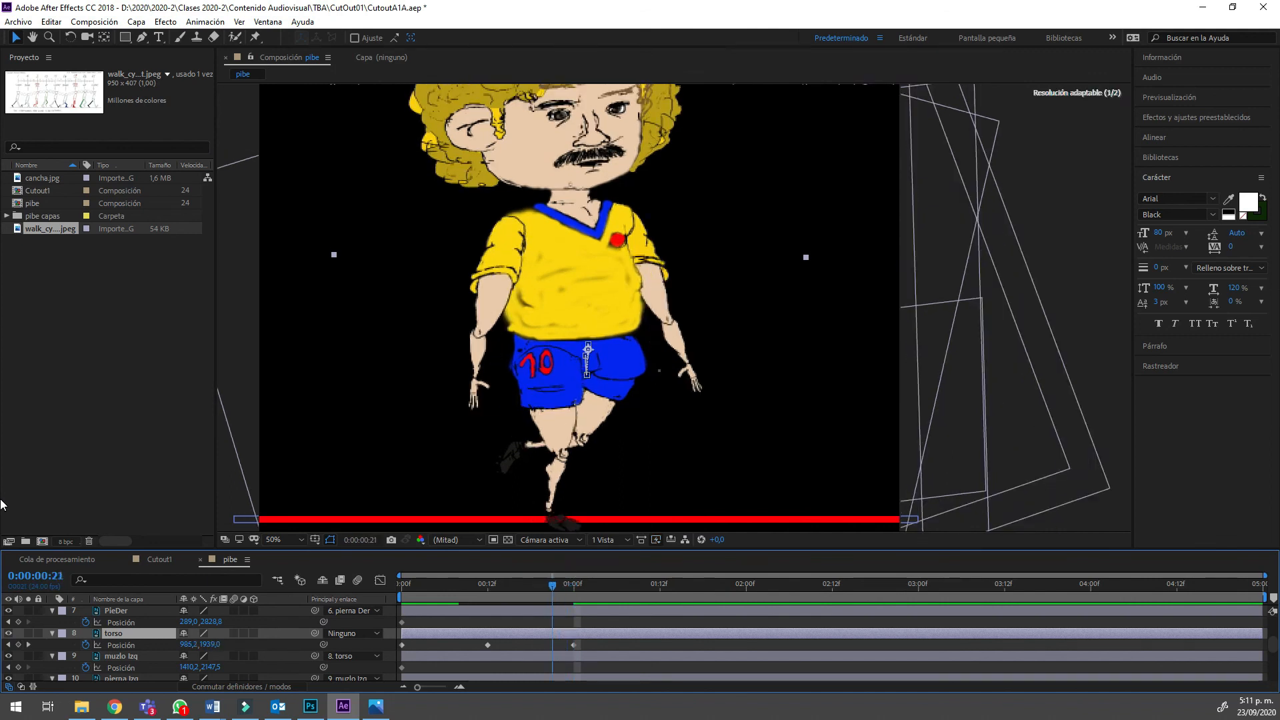
key("space")
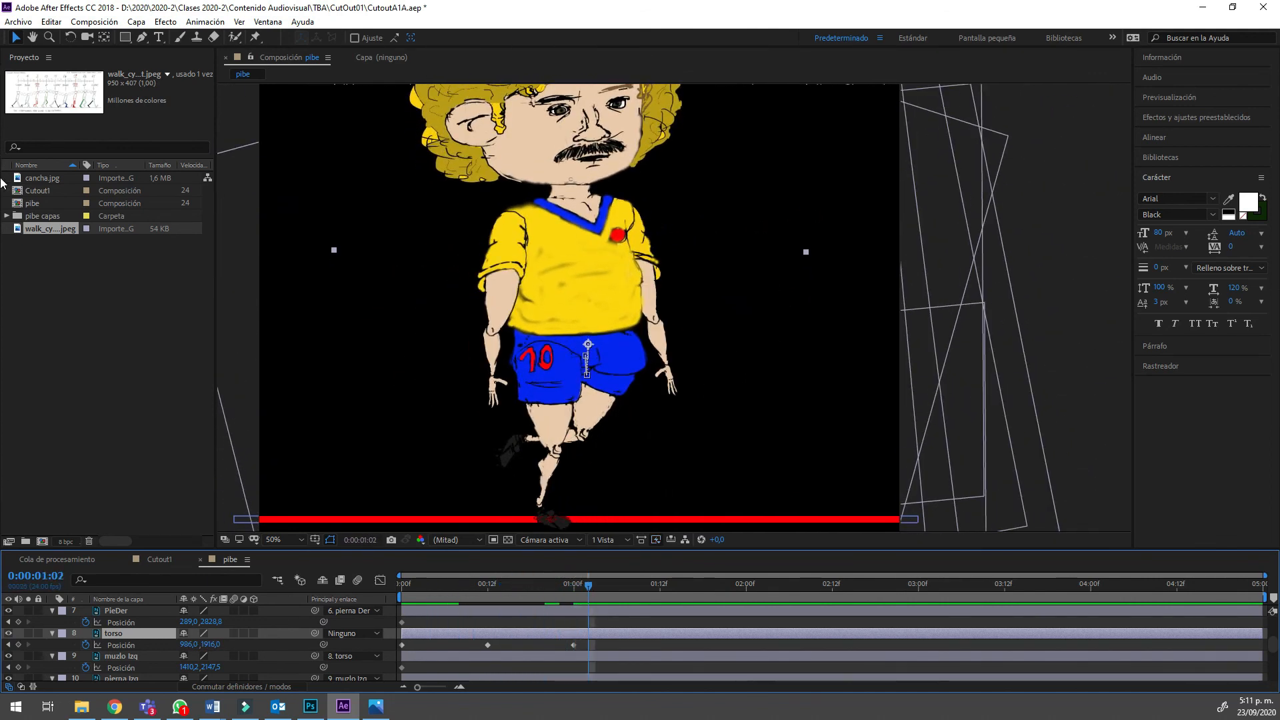
key("Page_Up")
key("Page_Up")
Compare the first frame with 0:00:01:00, and raise the torso there to position 994, 1882 so the supporting foot meets the red ground line.
left_click_drag(1, 182, 6, 139)
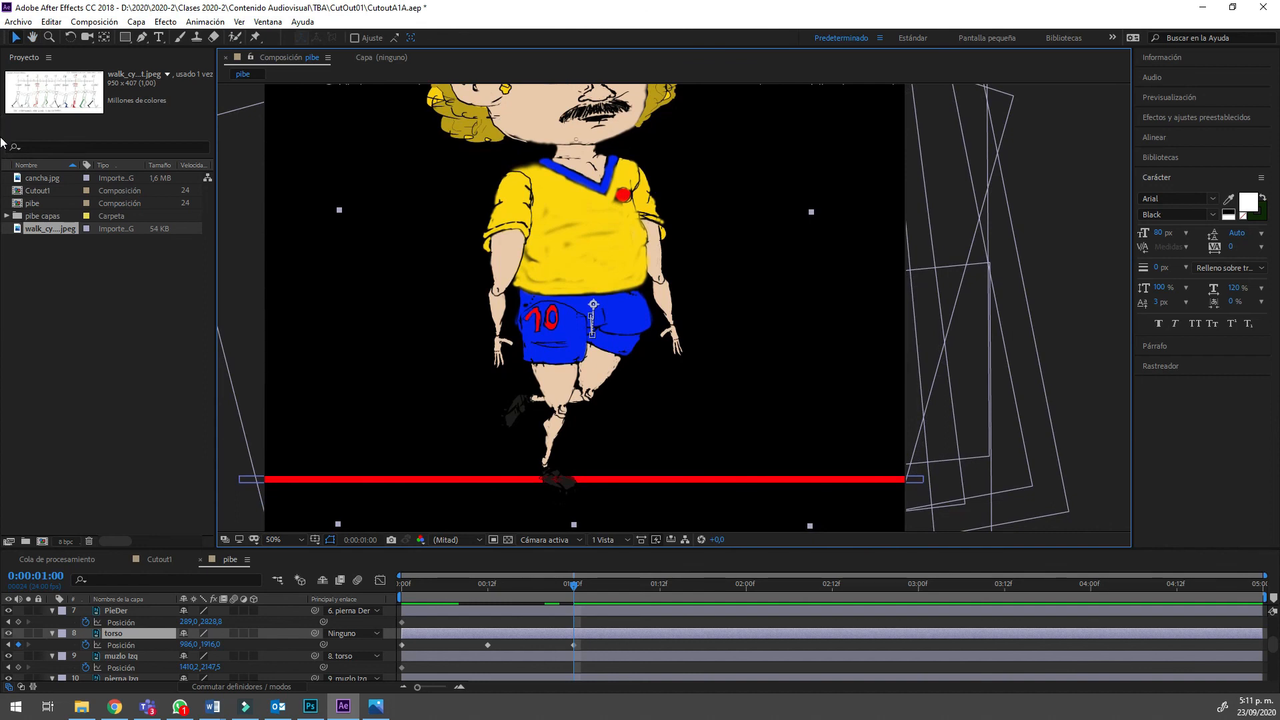
key("Page_Up")
key("Page_Up")
key("Page_Up")
key("Page_Up")
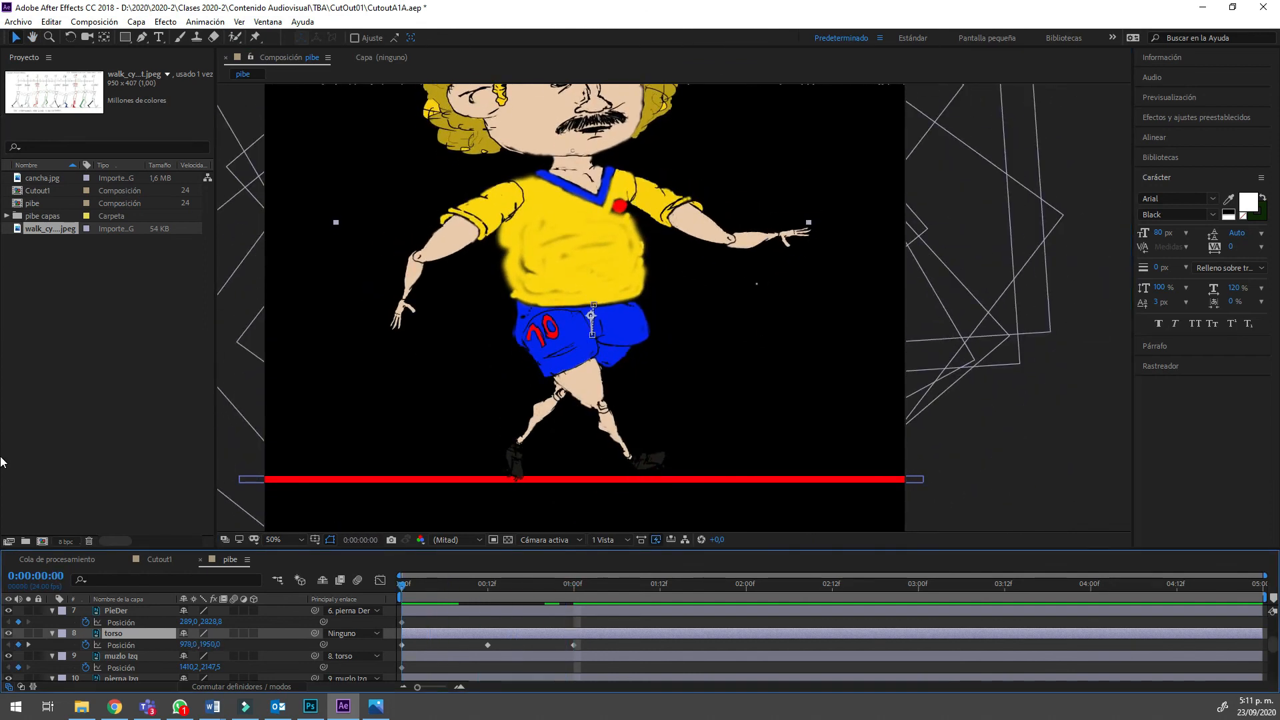
key("Page_Down")
key("Page_Down")
key("Page_Down")
key("Page_Down")
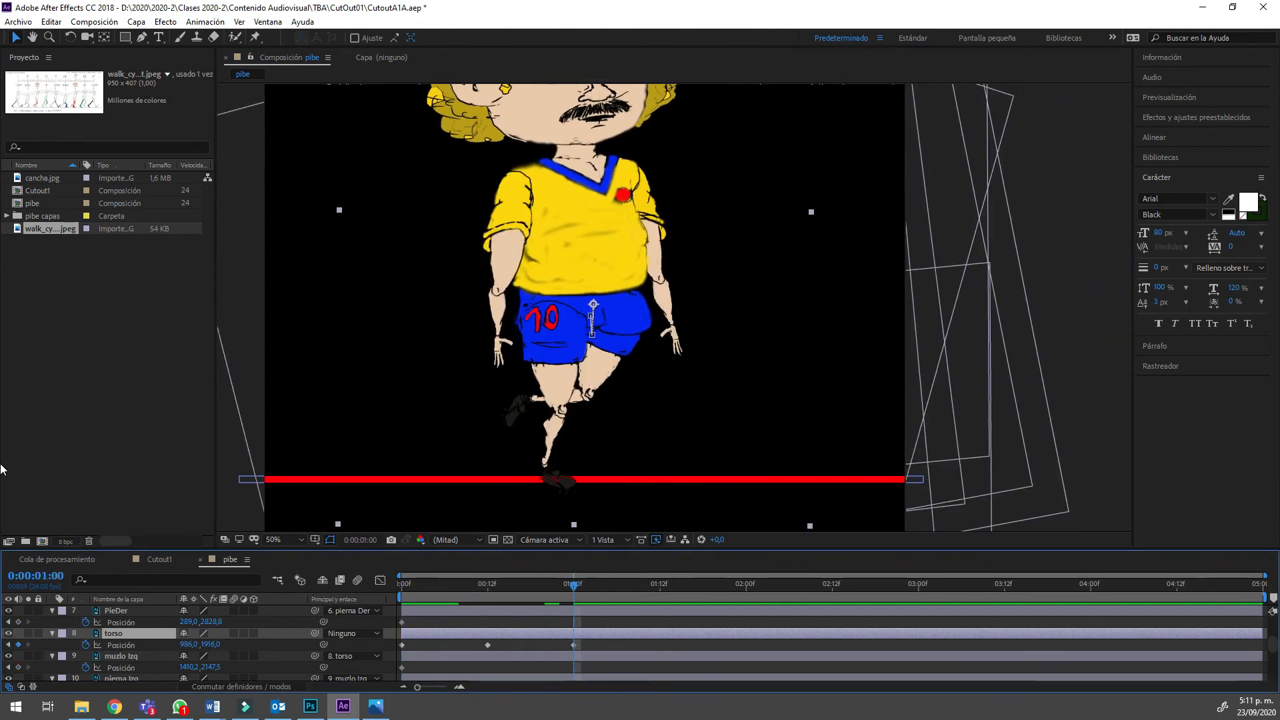
left_click_drag(2, 152, 2, 141)
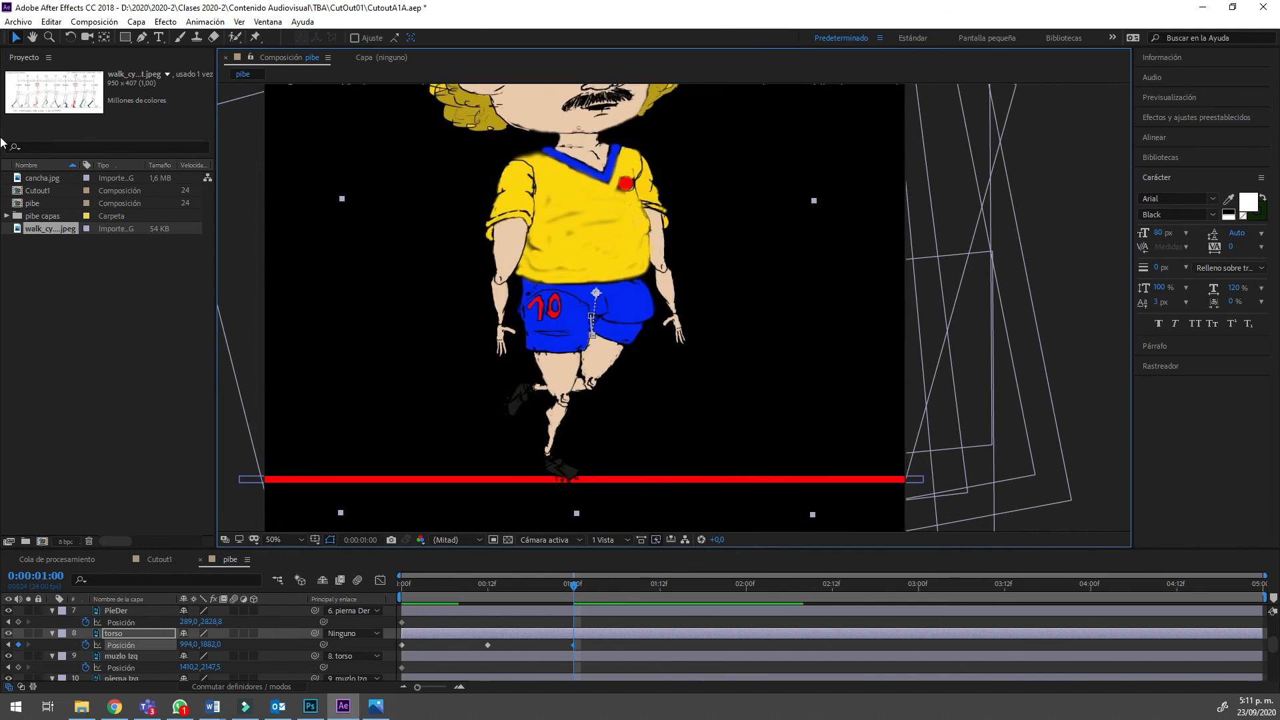
Play back the walk and move the current time to 0:00:01:12 for the next pose.
key("space")
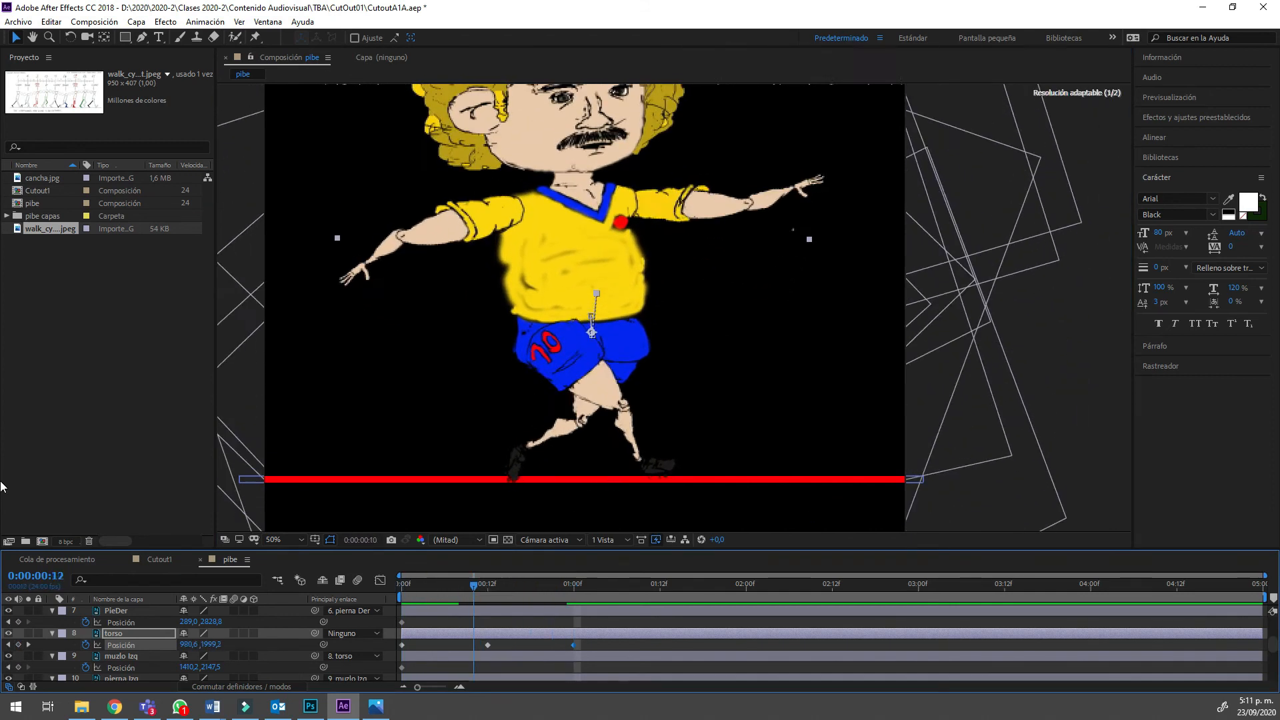
key("space")
key("Page_Down")
key("Page_Down")
key("Page_Down")
key("Page_Down")
key("Page_Down")
key("Page_Down")
key("Page_Down")
key("Page_Down")
key("Page_Down")
key("Page_Down")
key("Page_Down")
key("Page_Down")
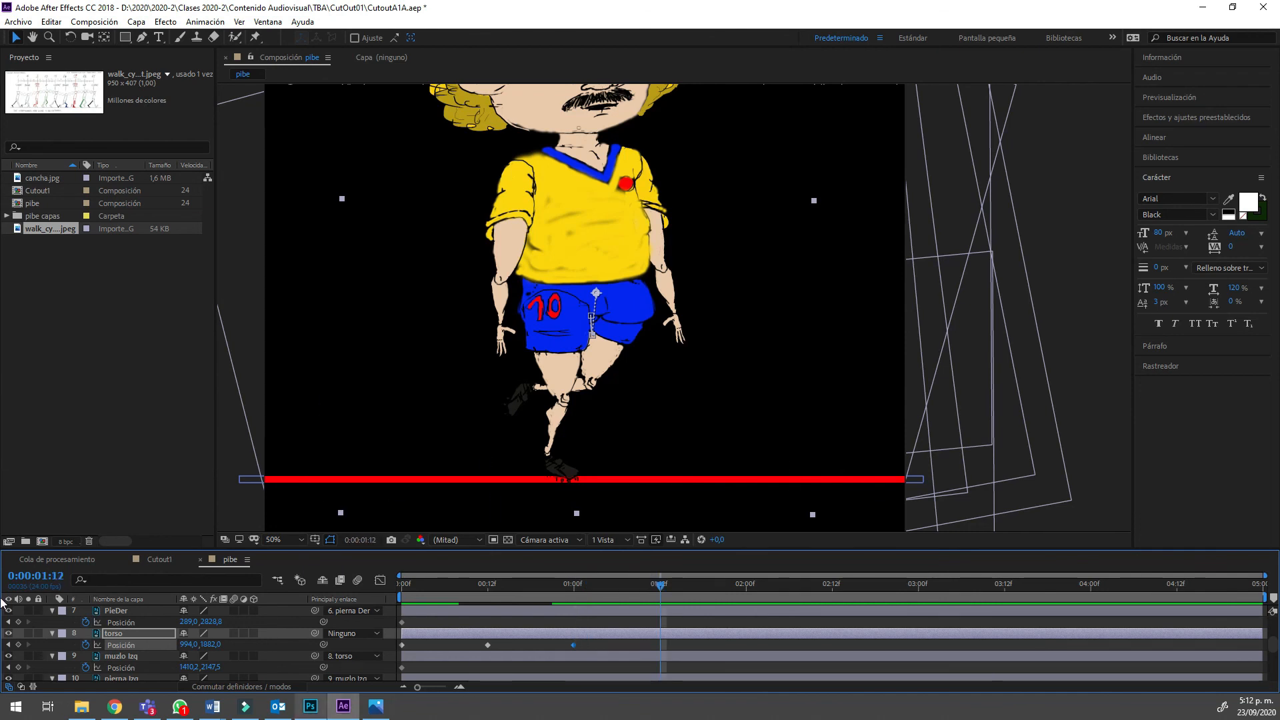
Switch to Photos and Chrome to examine the walk cycle references for the up pose, and return to After Effects.
key("alt+Tab")
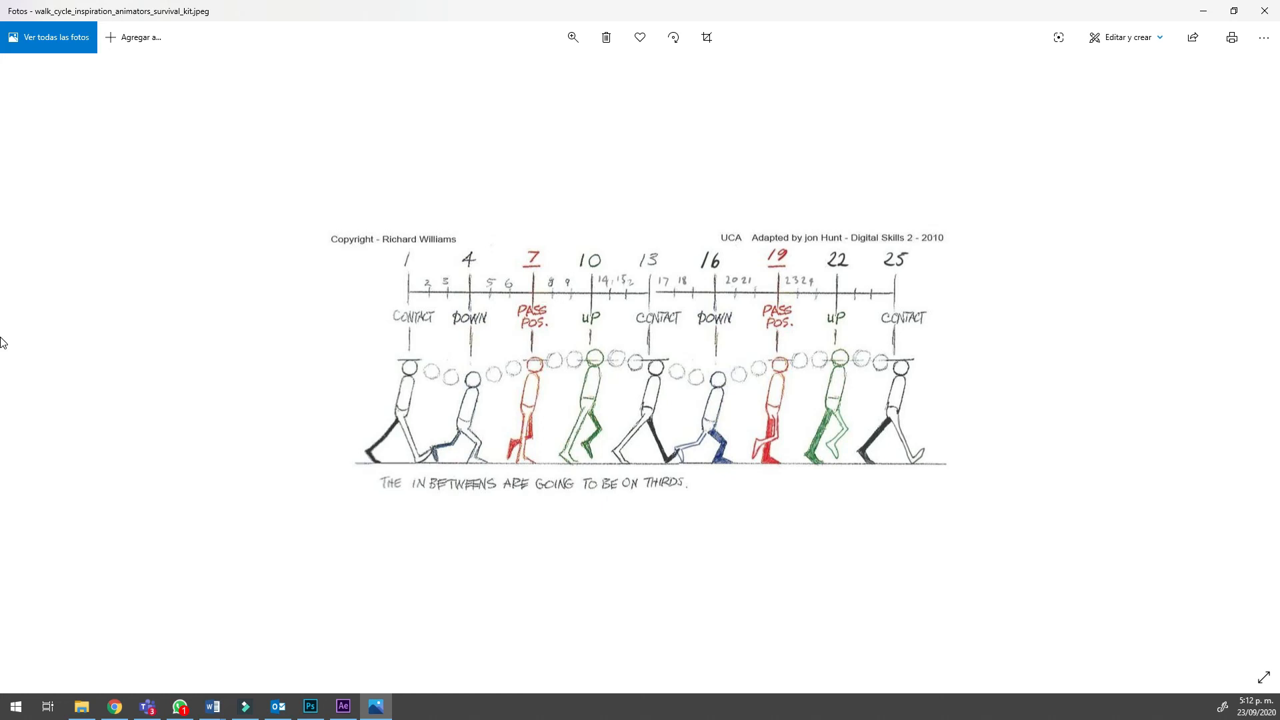
left_click(573, 36)
key("ctrl+plus")
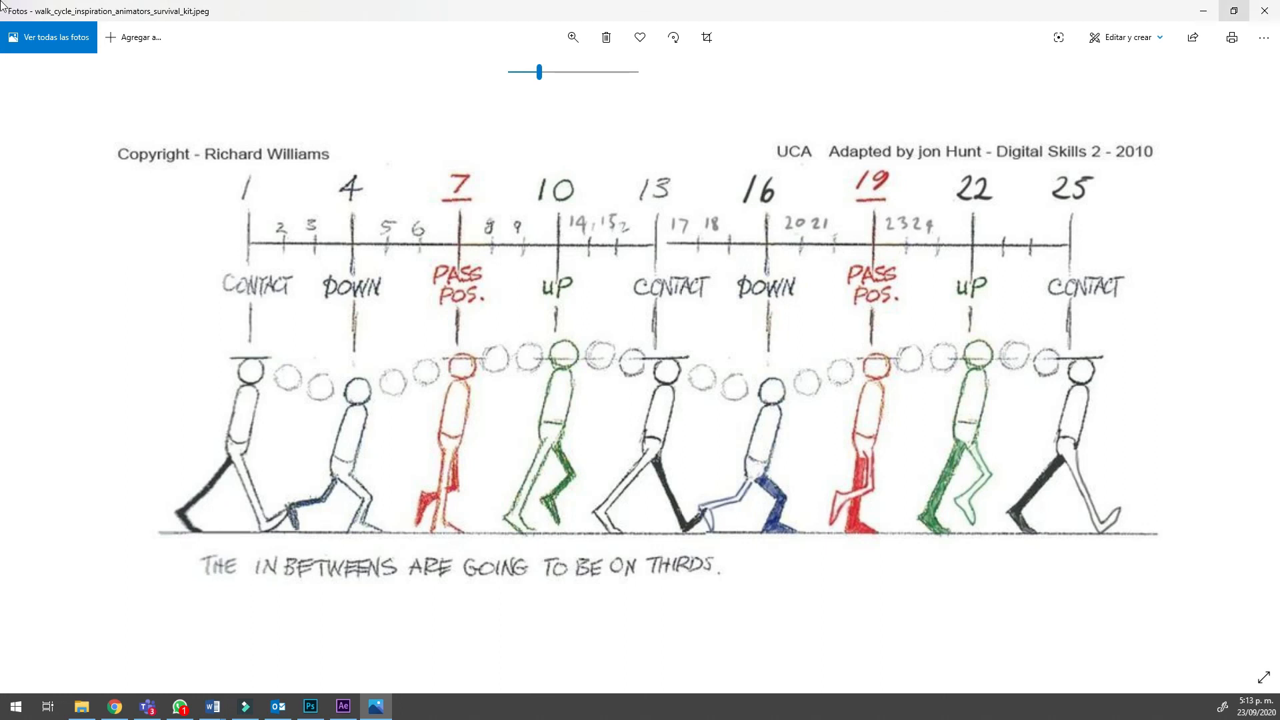
left_click(1203, 10)
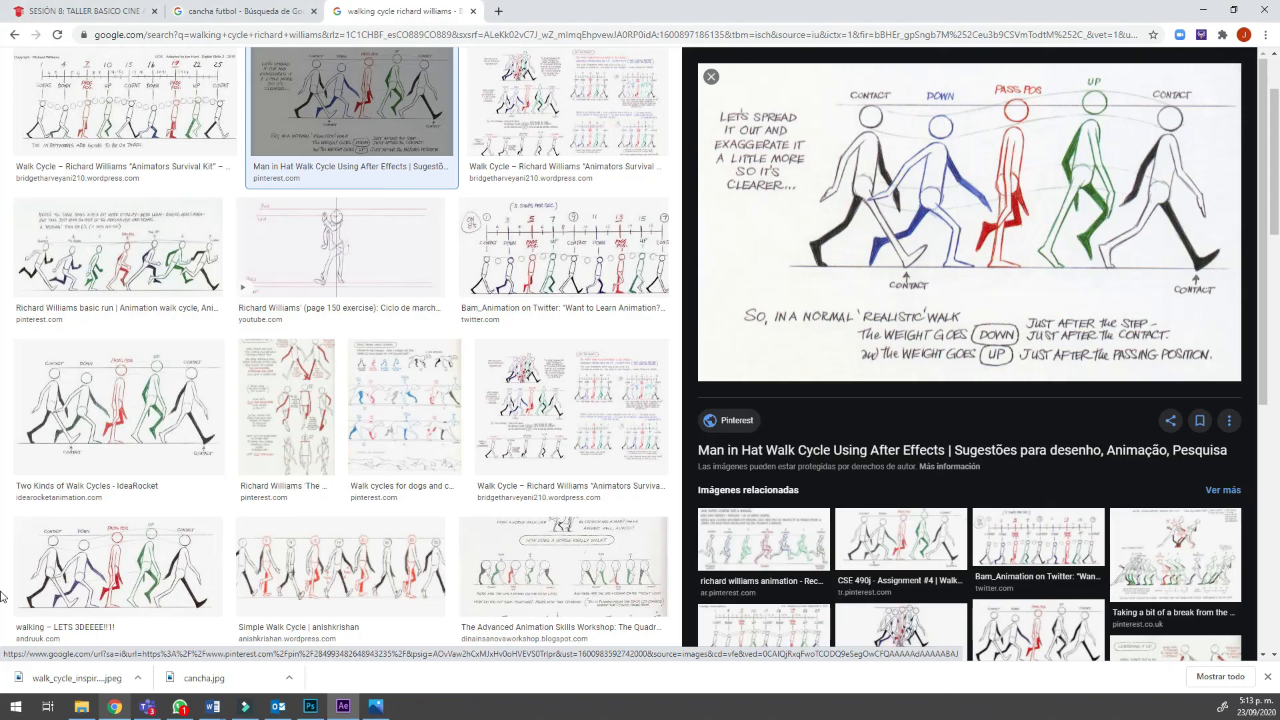
left_click(115, 706)
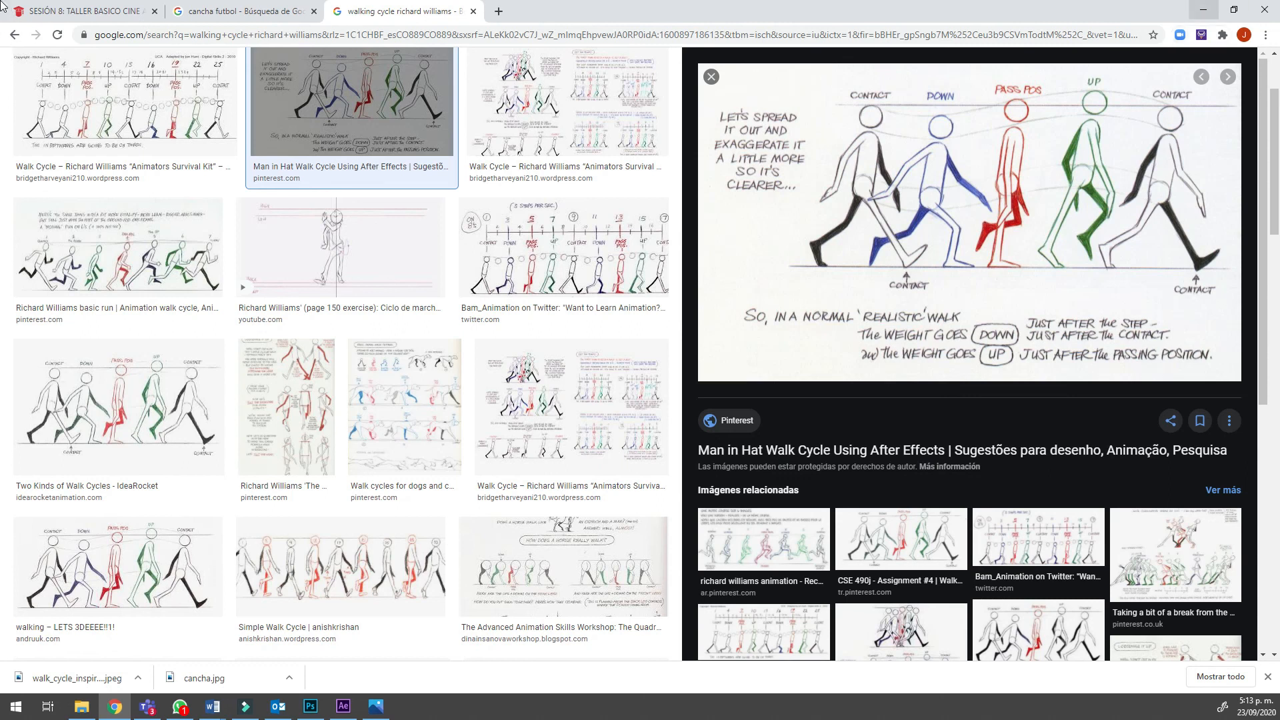
key("alt+Tab")
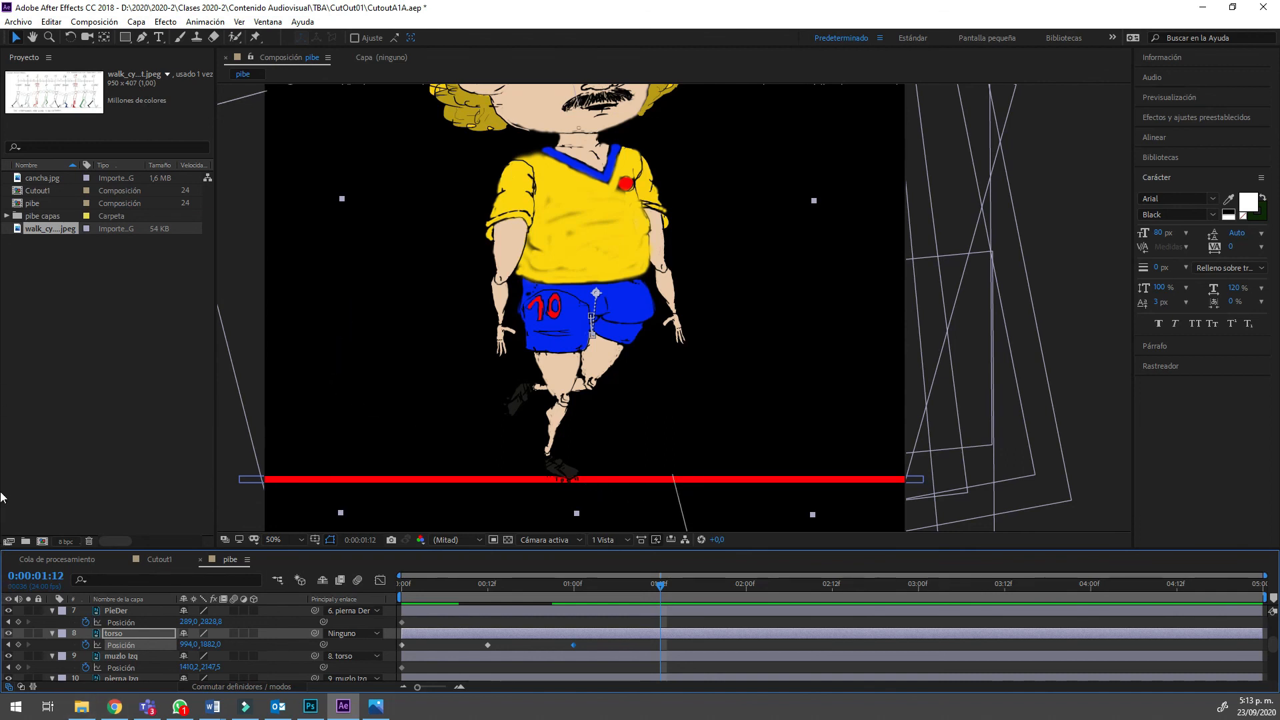
At 0:00:01:12, rotate the right foot (PieDer) toe-down and straighten the right lower leg (pierna Der) to nearly vertical.
key("ctrl+Up")
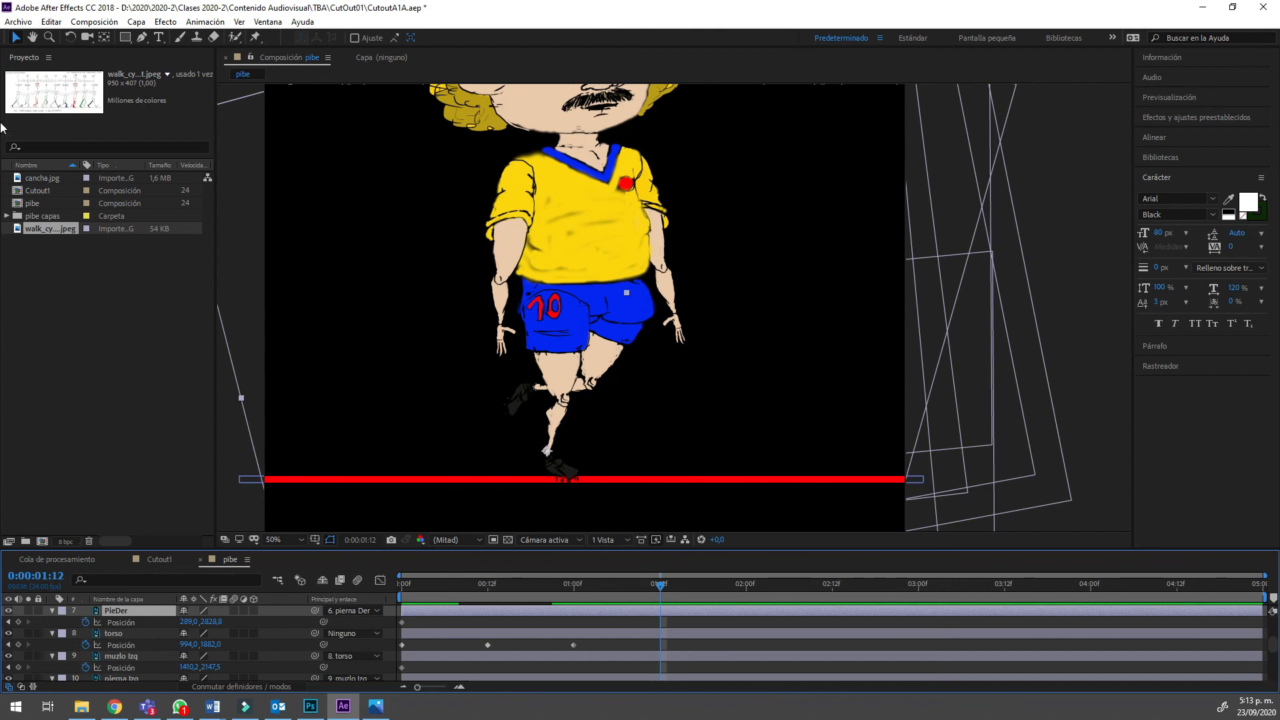
key("w")
left_click_drag(1, 346, 2, 357)
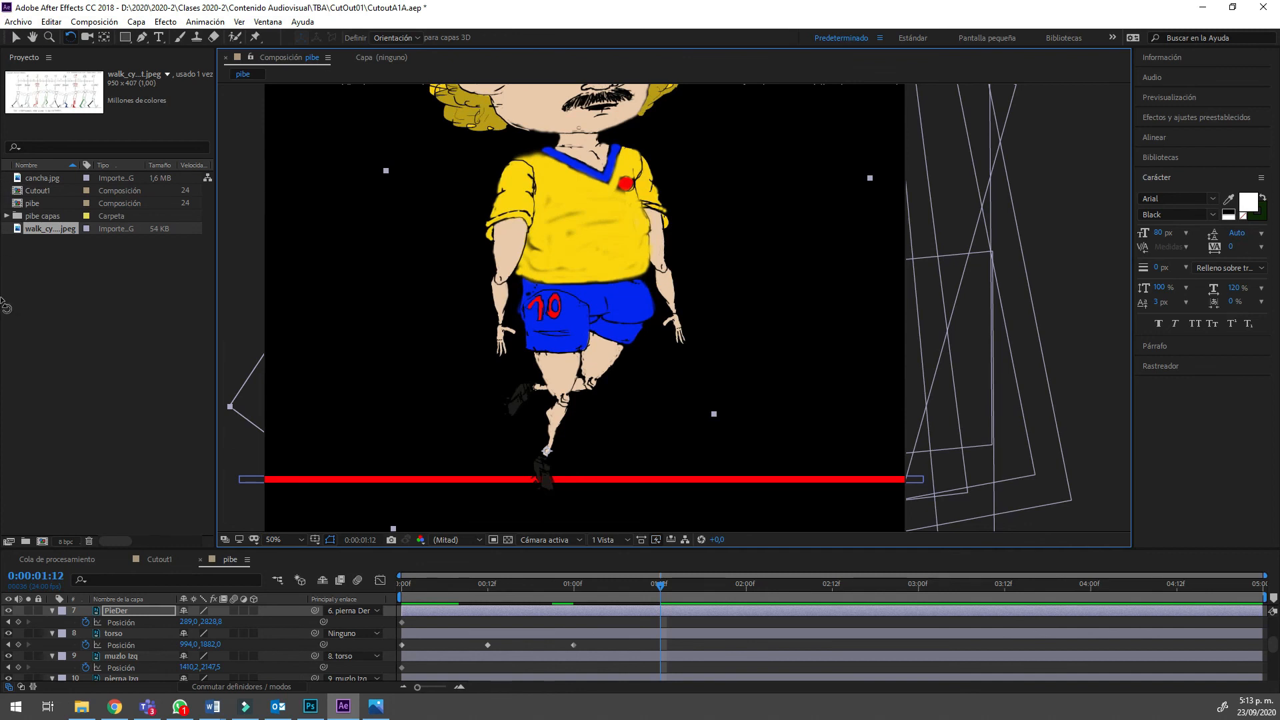
scroll(640, 644, "up", 1)
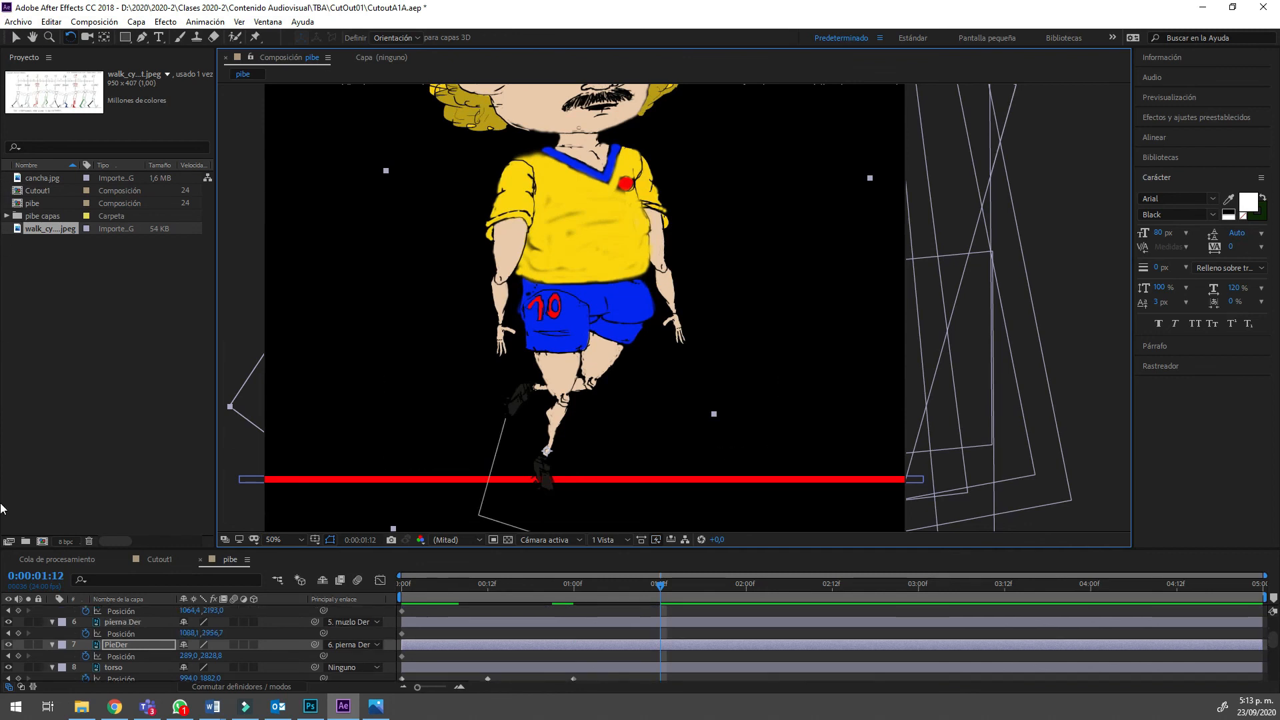
left_click(122, 622)
left_click_drag(1, 302, 2, 306)
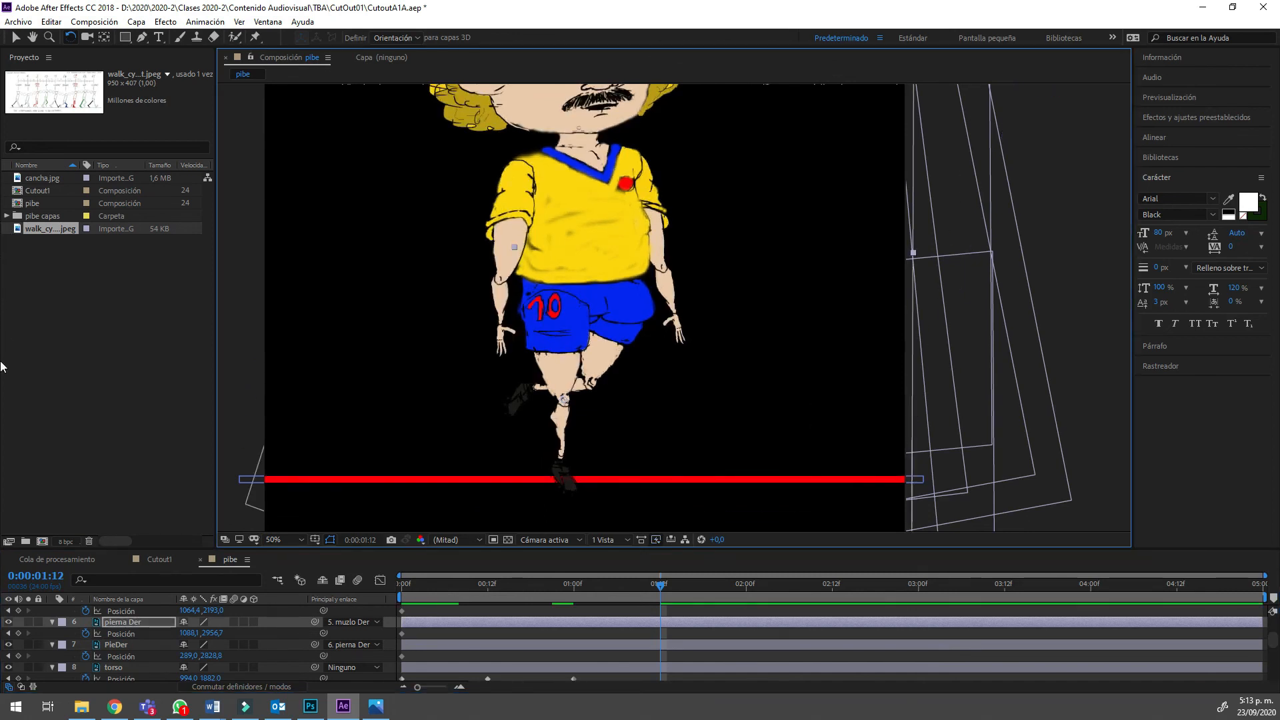
Rotate the right thigh (muzlo Der) backward at 0:00:01:12 so the supporting leg trails behind the body.
scroll(267, 643, "up", 1)
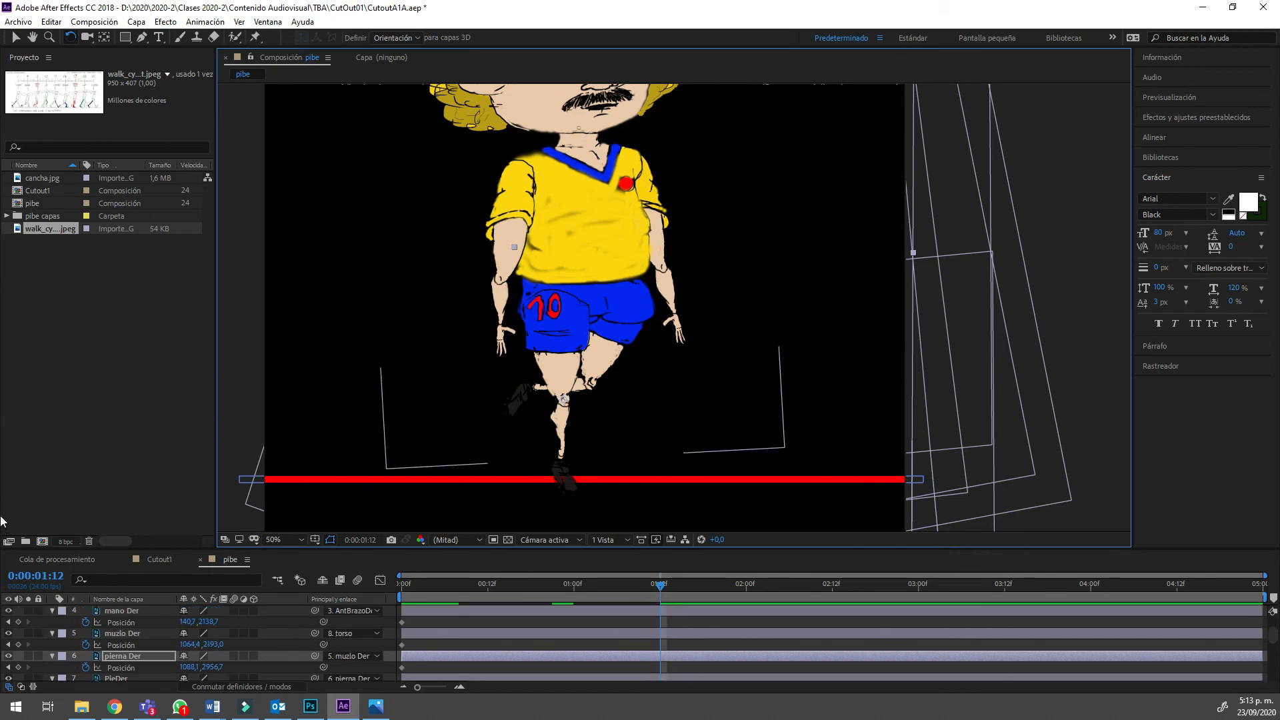
key("ctrl+Up")
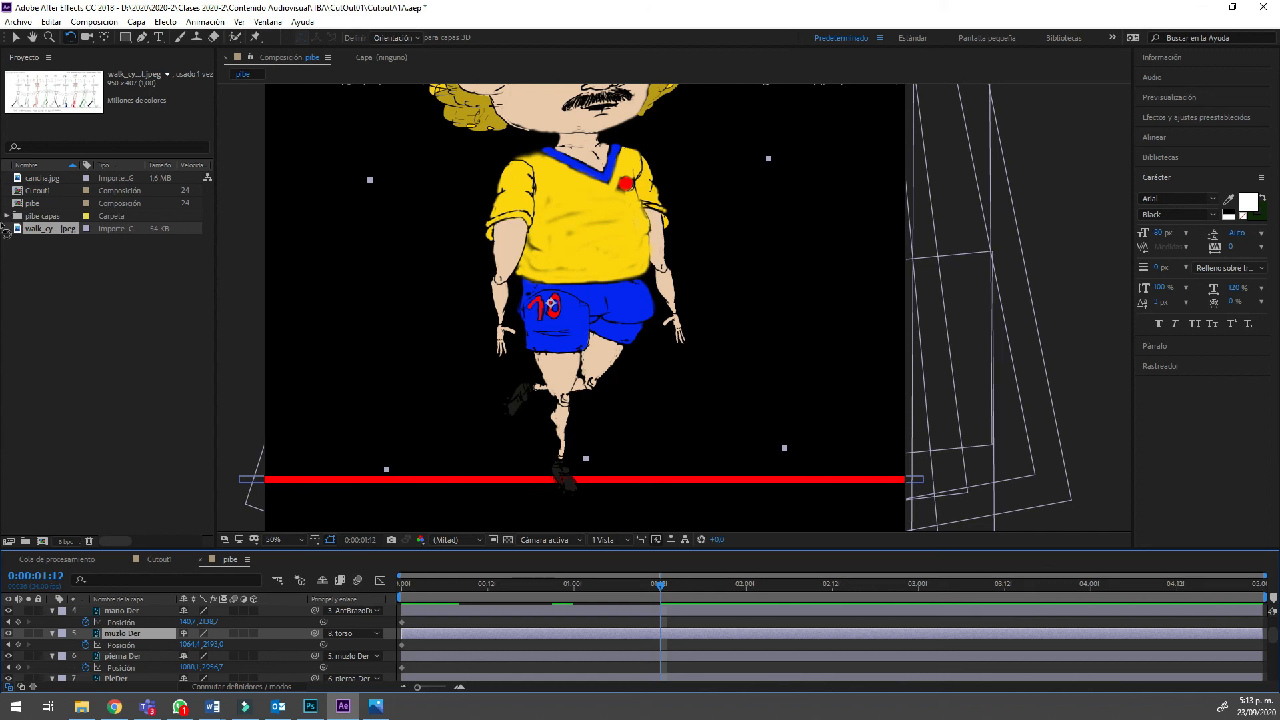
left_click(559, 334)
left_click_drag(562, 400, 543, 401)
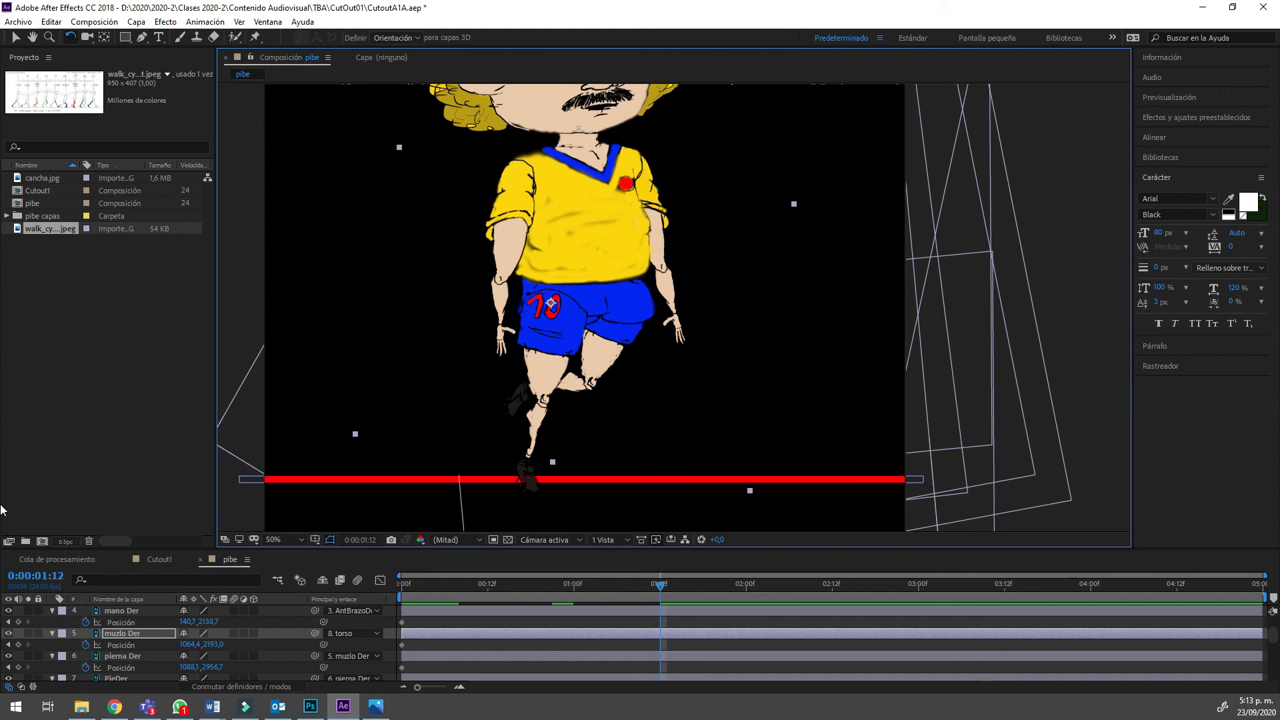
Rotate the right hand (mano Der) and right forearm (AntBrazoDer) inward over the shorts at 0:00:01:12.
key("ctrl+Up")
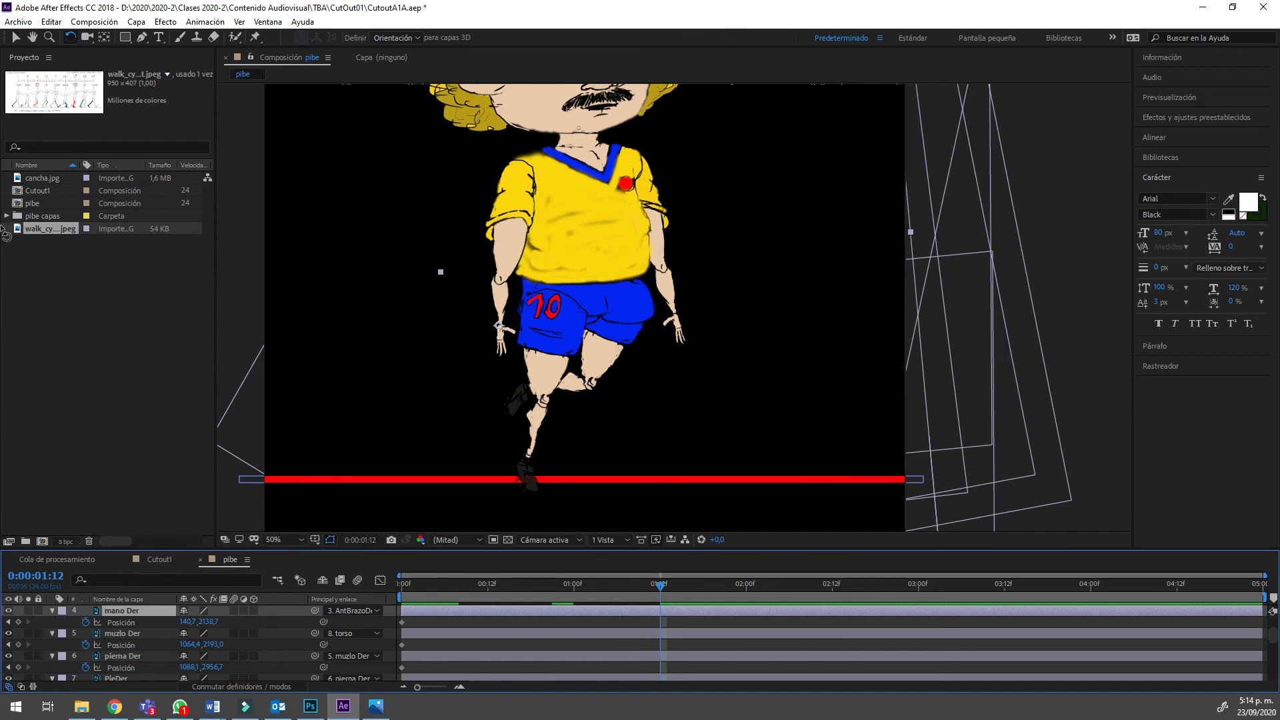
key("backslash")
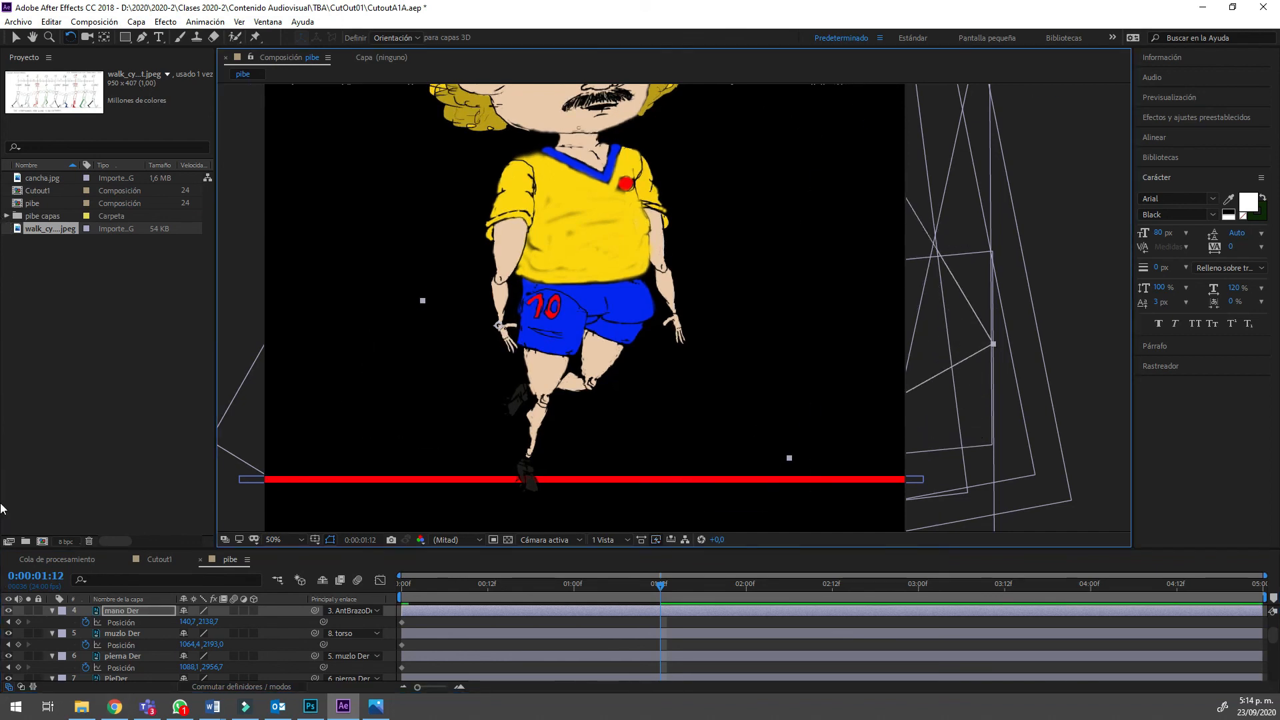
key("ctrl+Up")
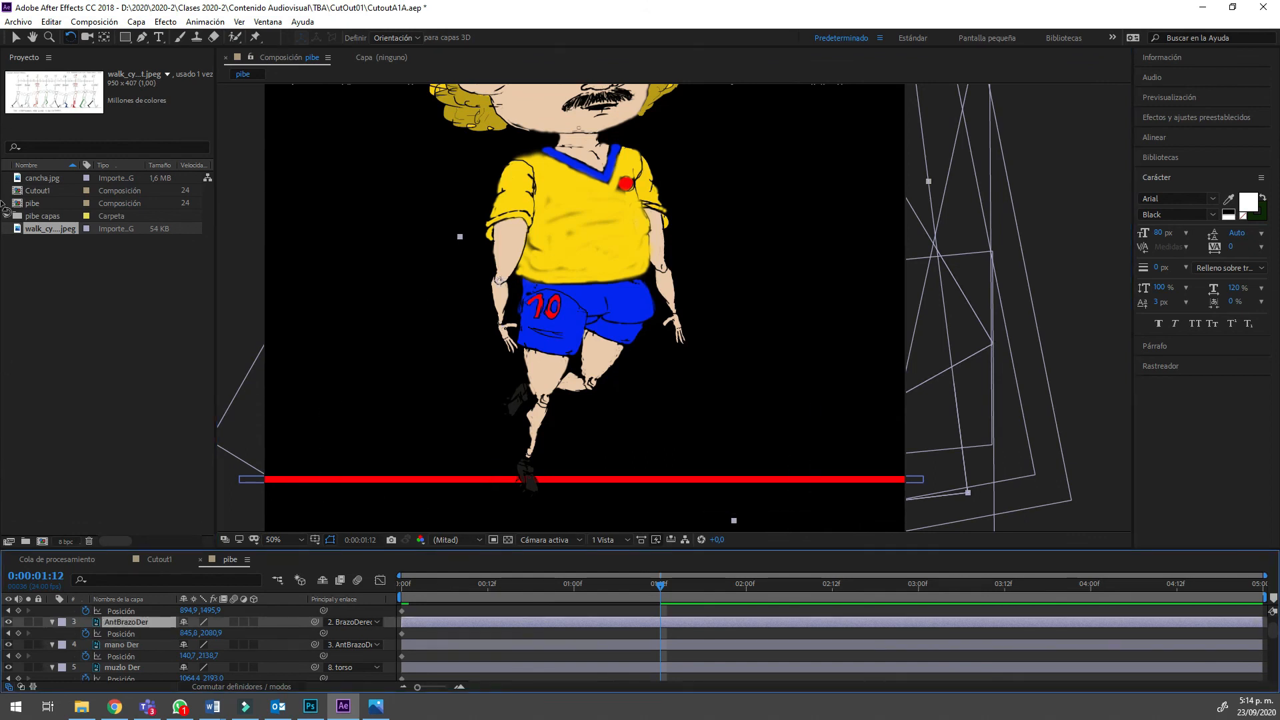
key("backslash")
left_click_drag(1, 180, 1, 179)
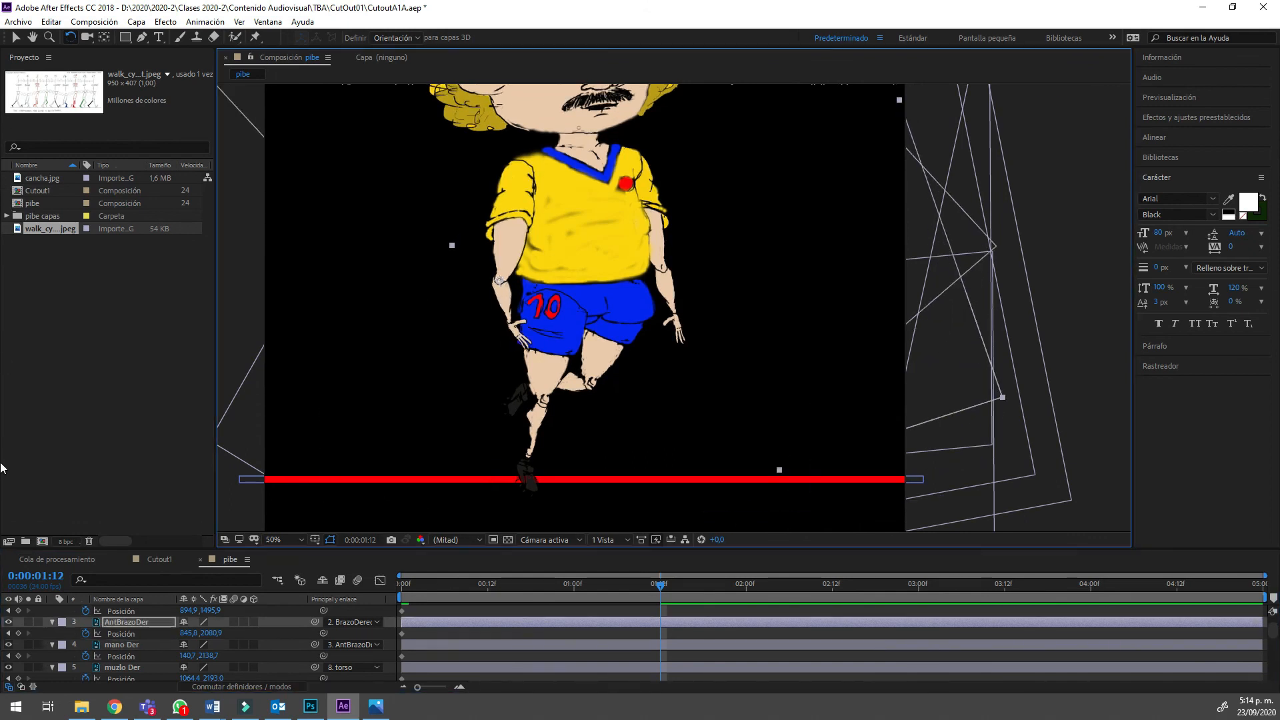
Rotate the right upper arm (BrazoDerecho) inward at 0:00:01:12 so the whole arm swings forward across the shirt and shorts.
scroll(641, 643, "up", 1)
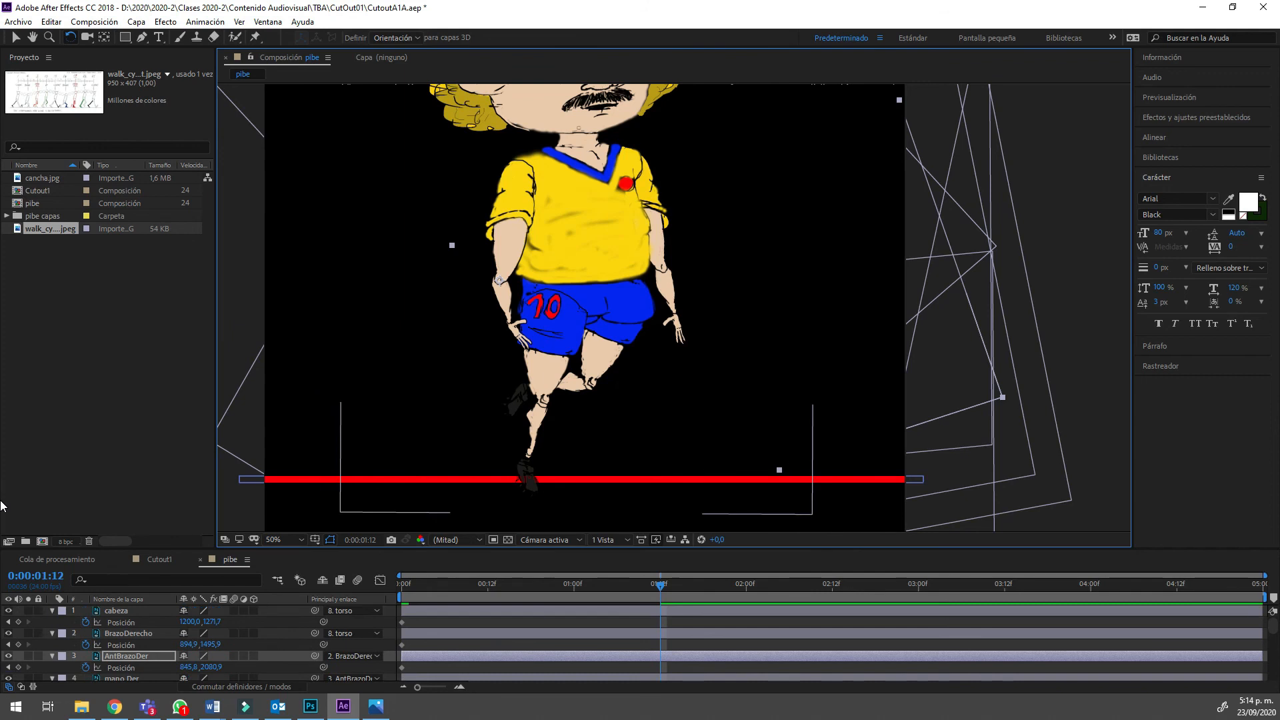
key("ctrl+Up")
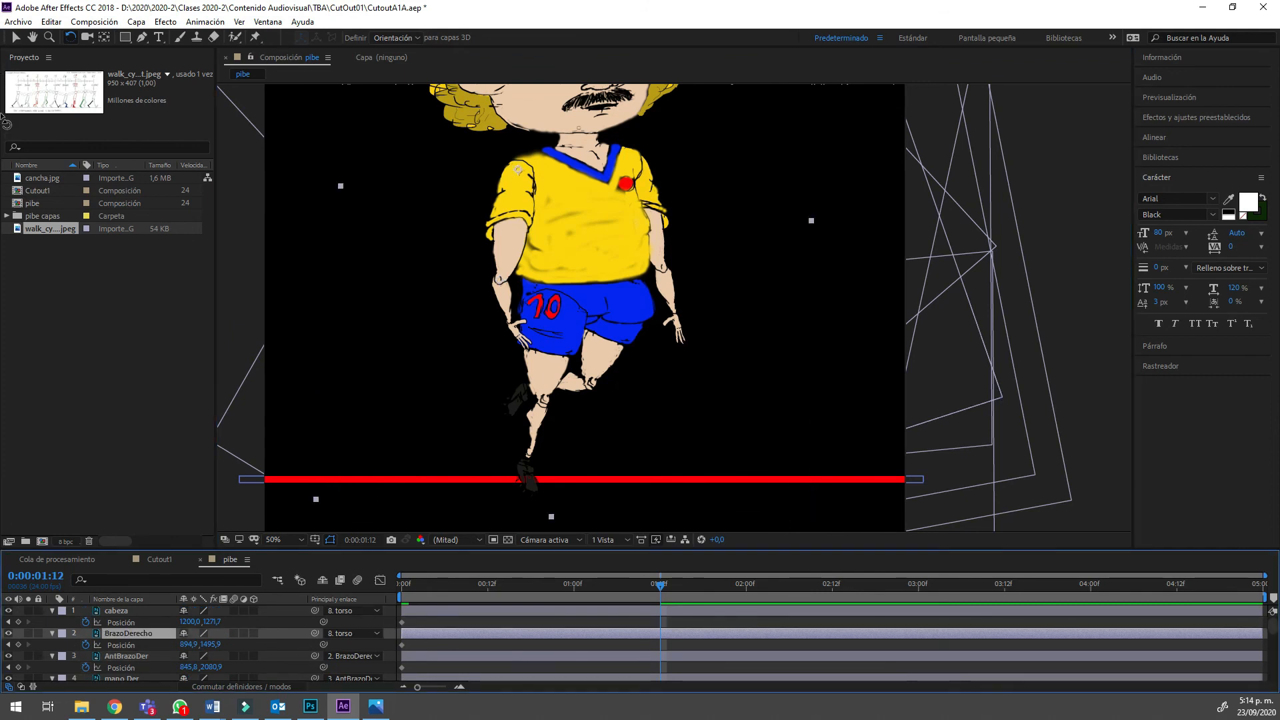
left_click_drag(511, 253, 541, 251)
left_click_drag(2, 123, 2, 125)
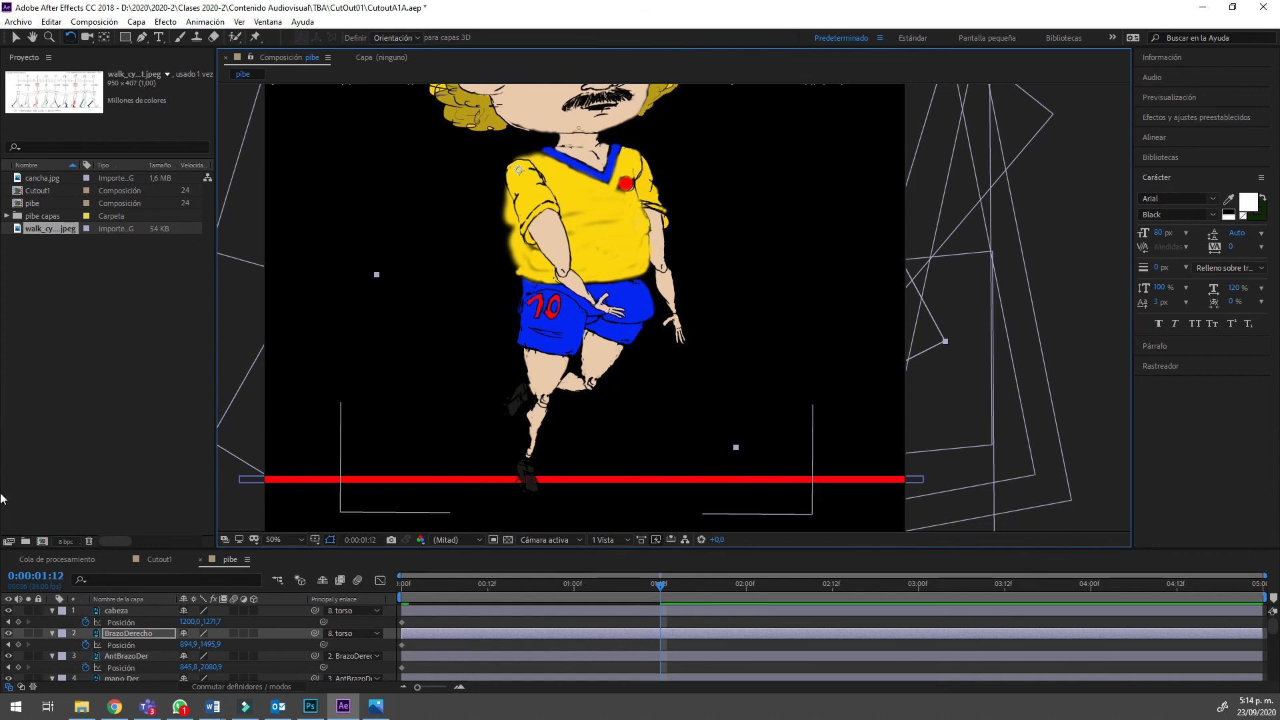
Raise the torso at 0:00:01:12 to position 1012, 1830 so the supporting right foot's toe rests on the red ground line.
scroll(200, 644, "down", 6)
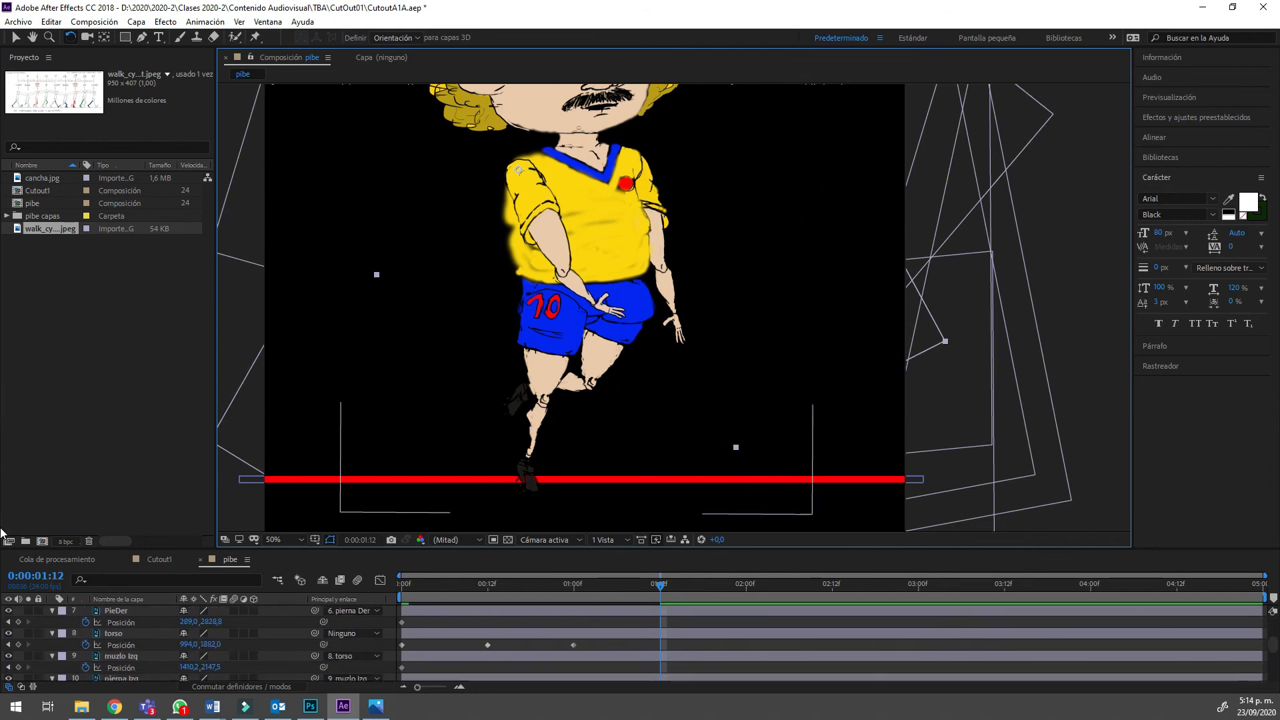
left_click(113, 634)
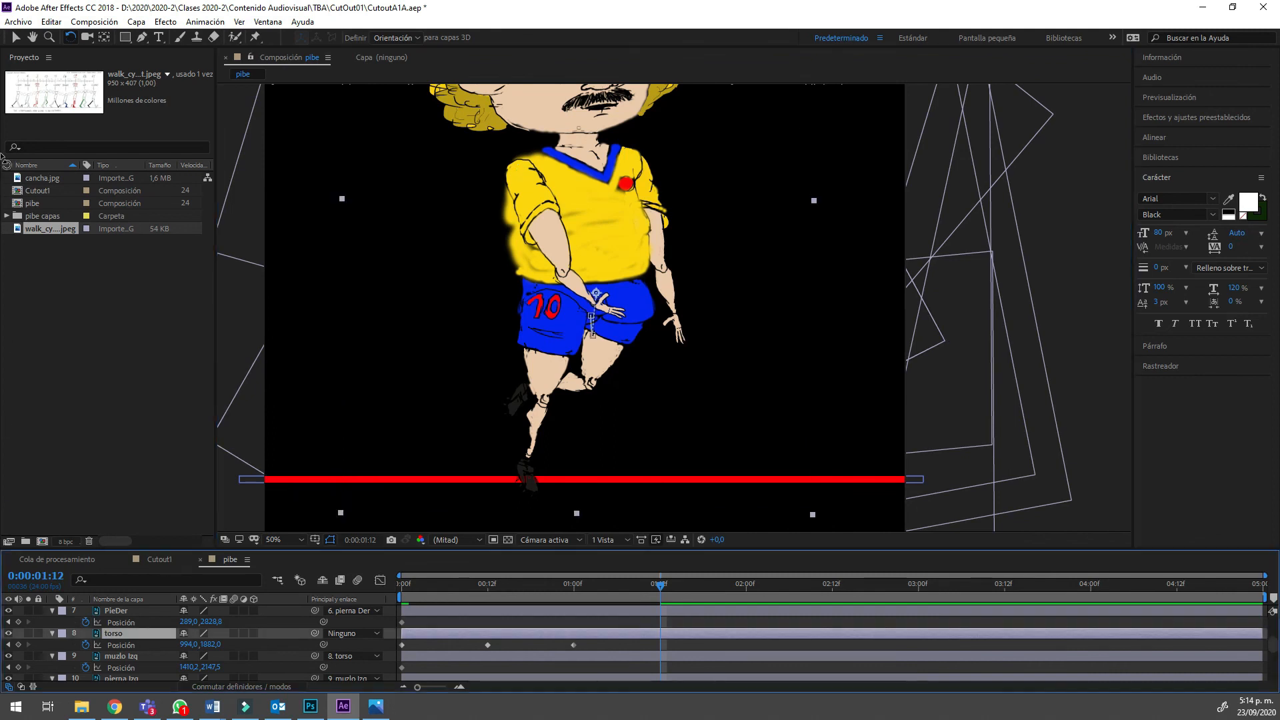
key("comma")
key("v")
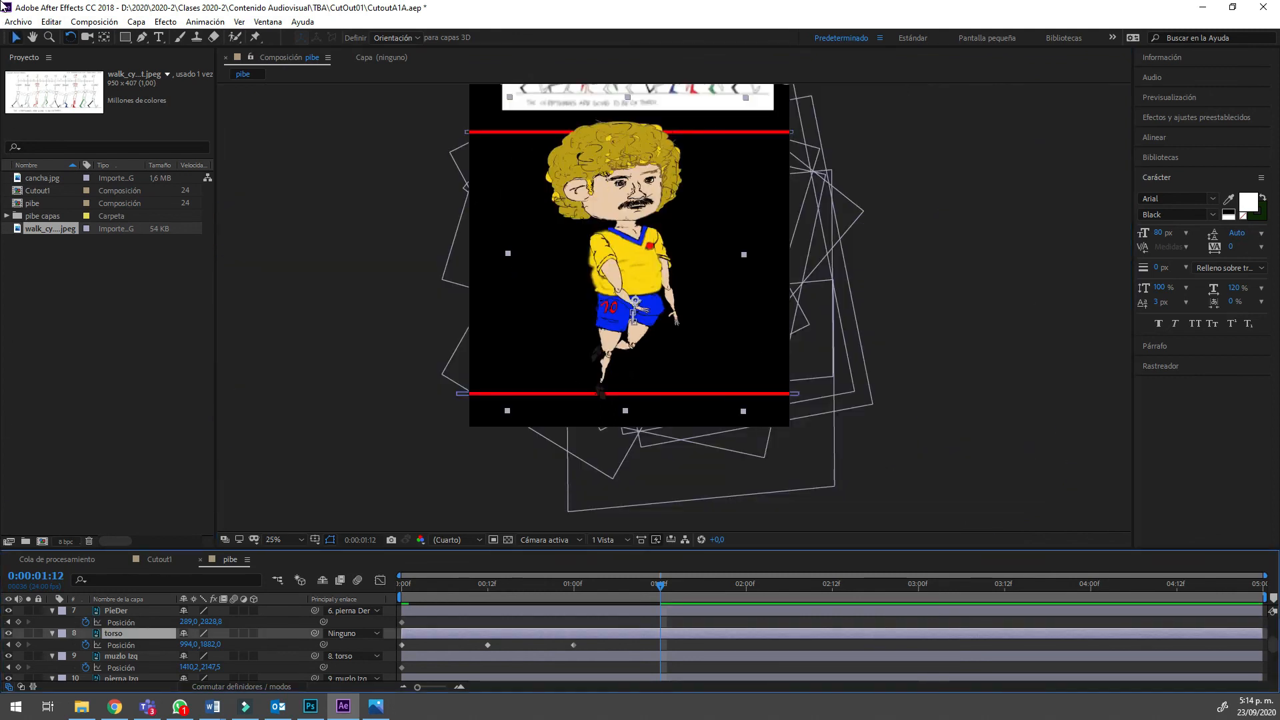
key("period")
left_click_drag(581, 223, 588, 207)
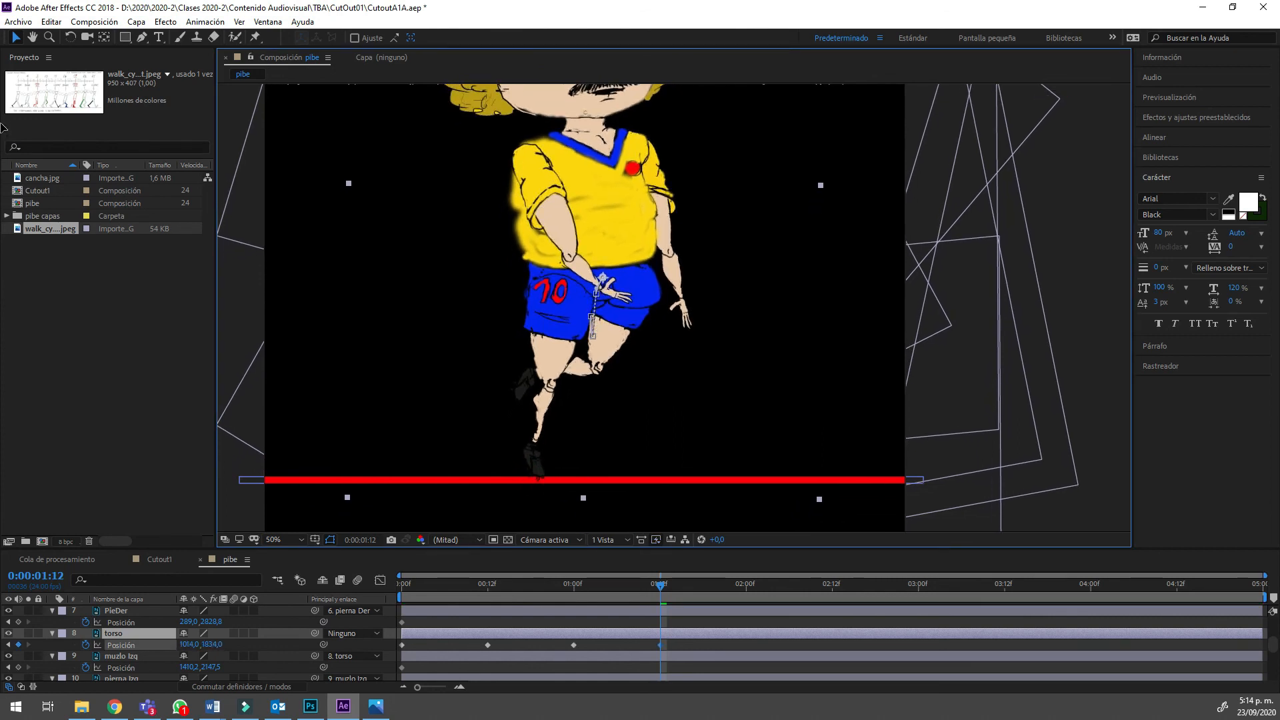
key("Left")
key("Up")
key("Up")
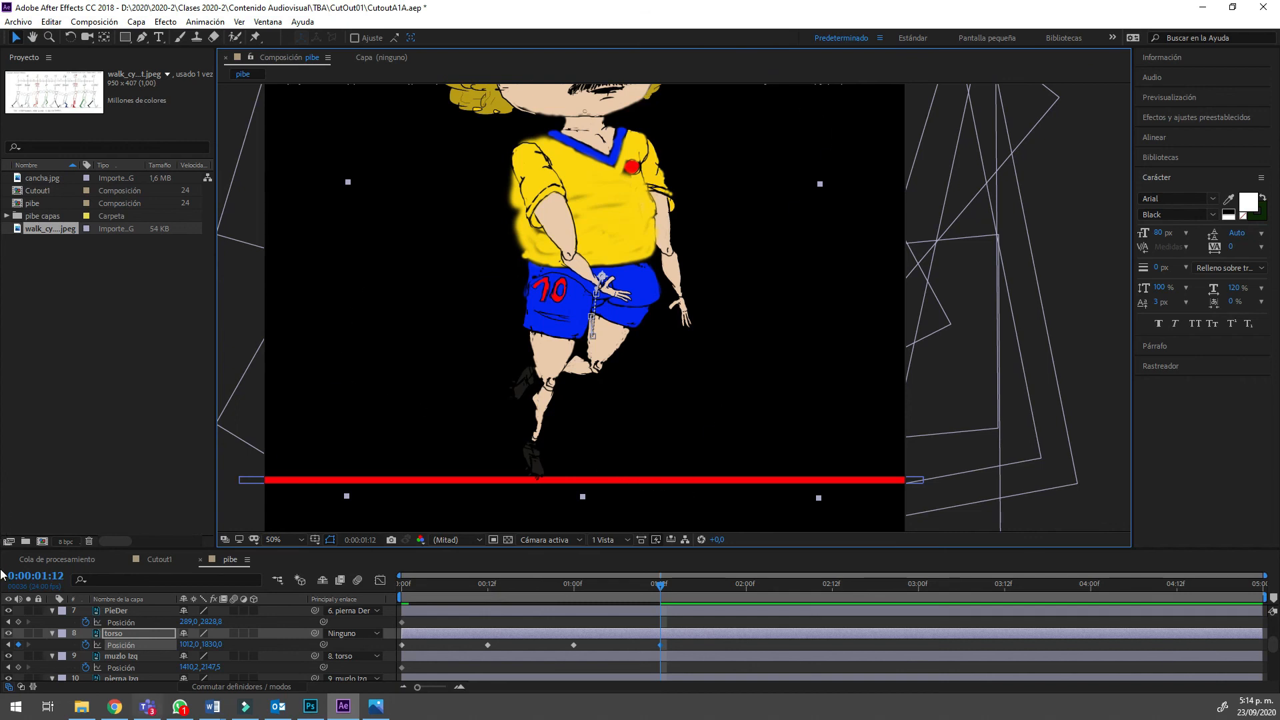
Rotate the left thigh (muzlo Izq) forward at 0:00:01:12 so the raised leg moves ahead of the body.
scroll(2, 531, "down", 3)
scroll(1, 530, "up", 1)
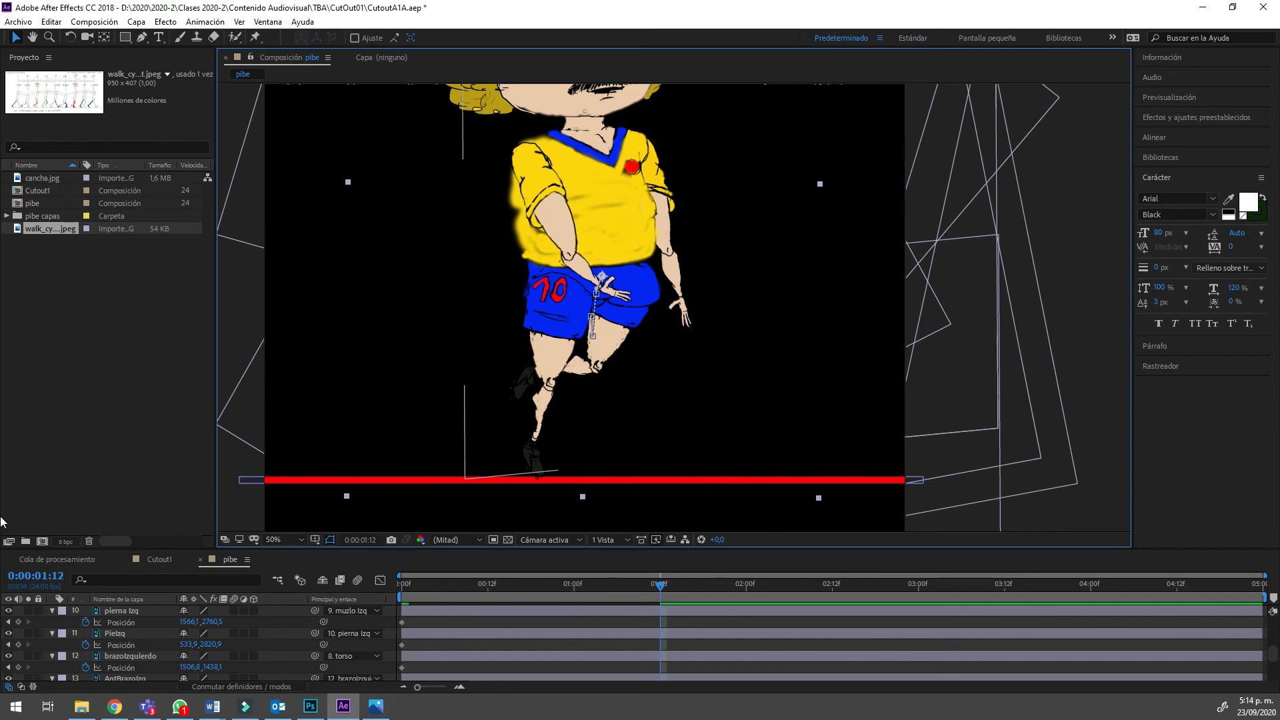
scroll(2, 554, "down", 1)
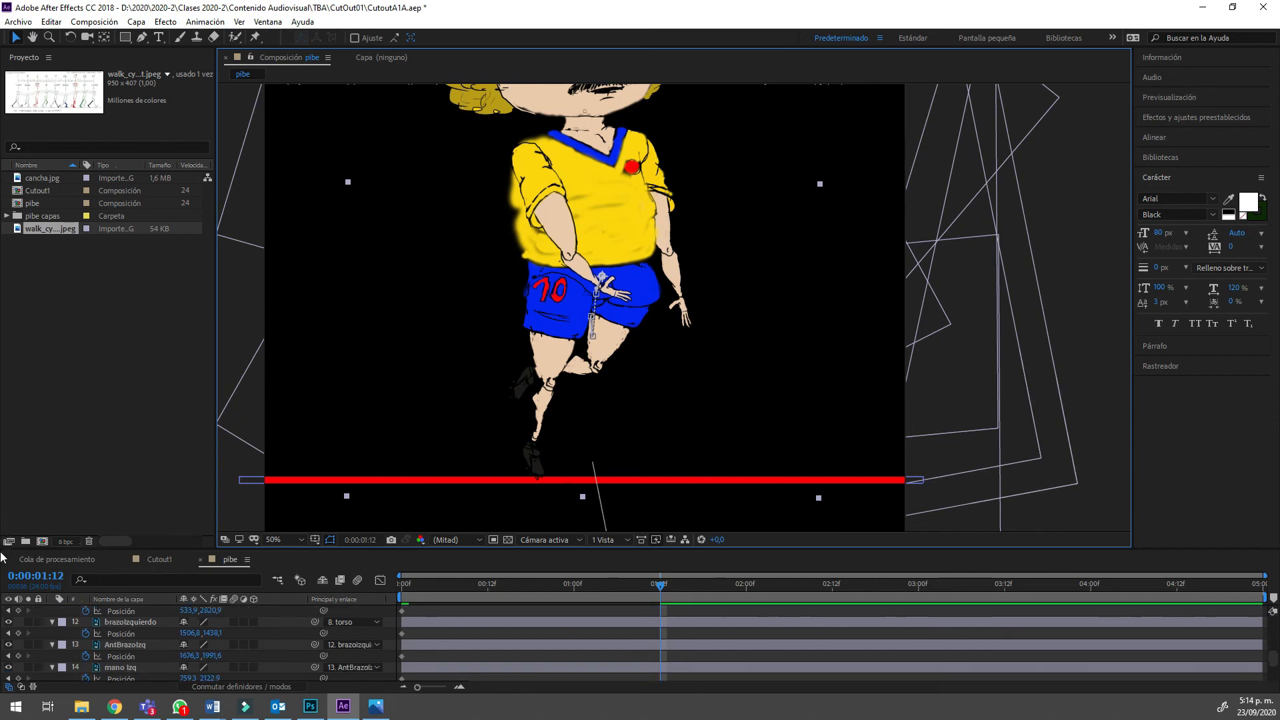
scroll(2, 529, "down", 1)
scroll(2, 531, "up", 4)
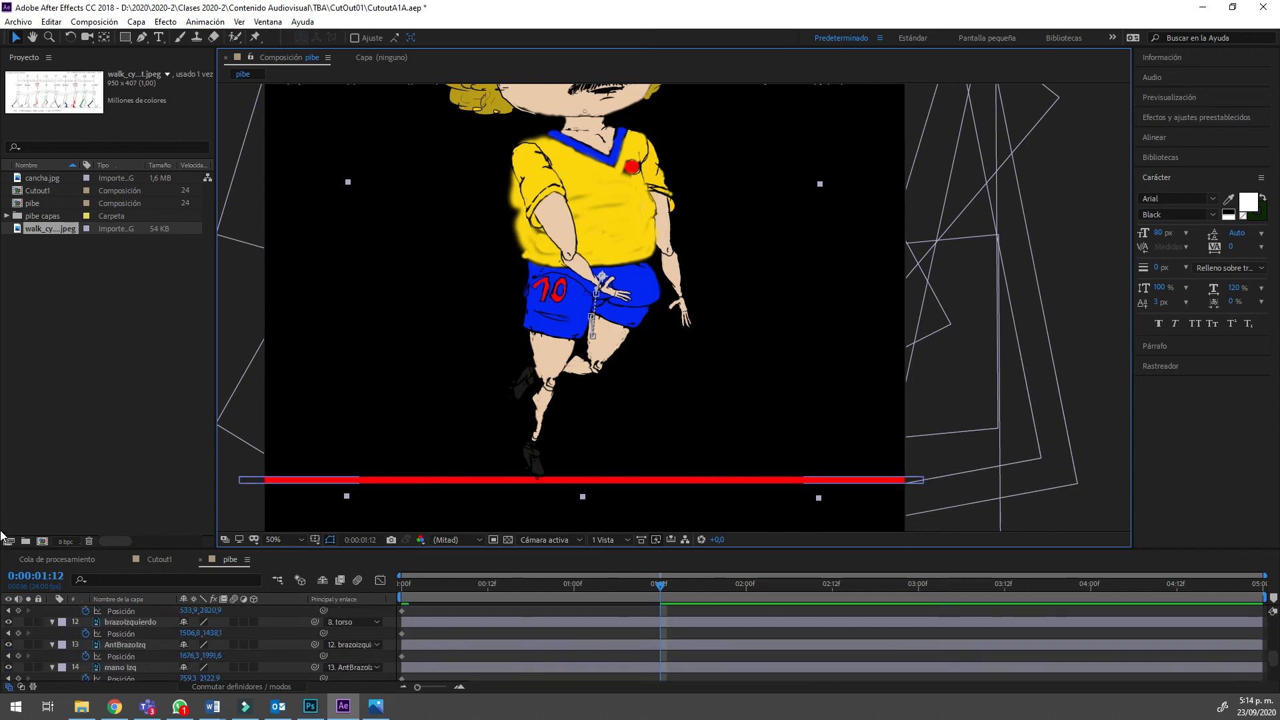
scroll(1, 531, "up", 3)
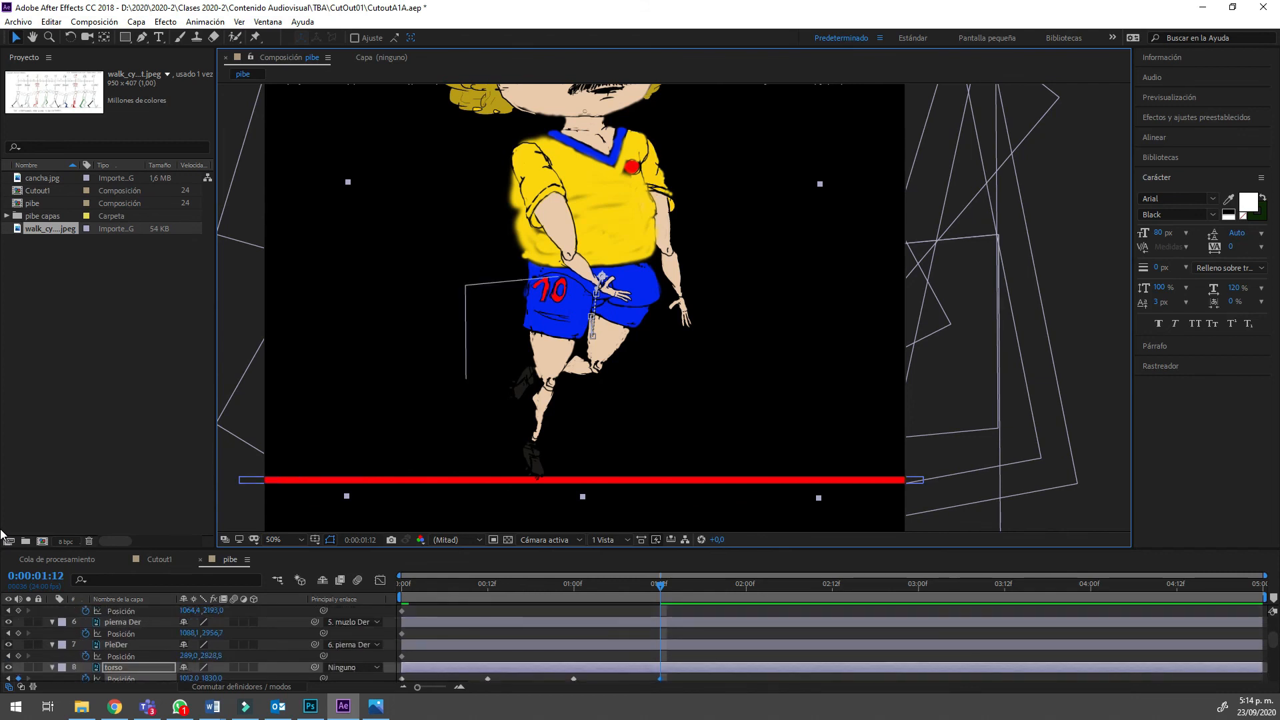
scroll(2, 546, "down", 2)
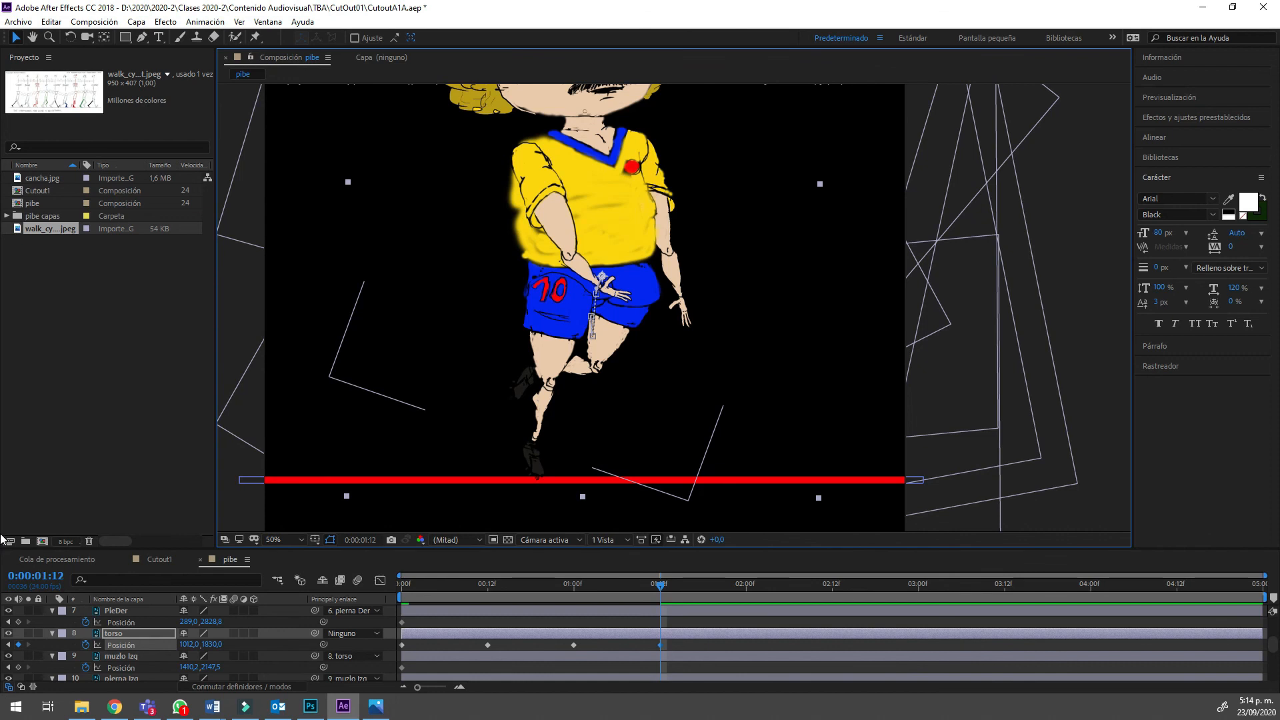
key("ctrl+Down")
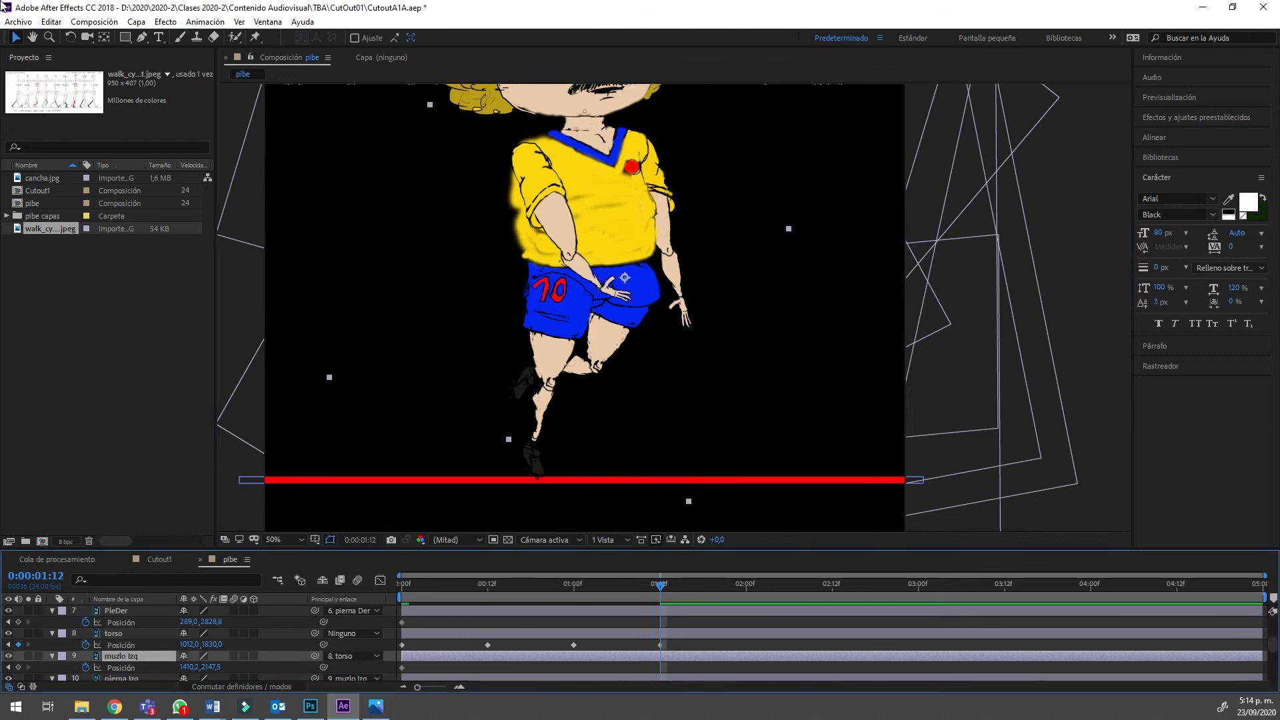
left_click(70, 37)
left_click_drag(597, 365, 652, 365)
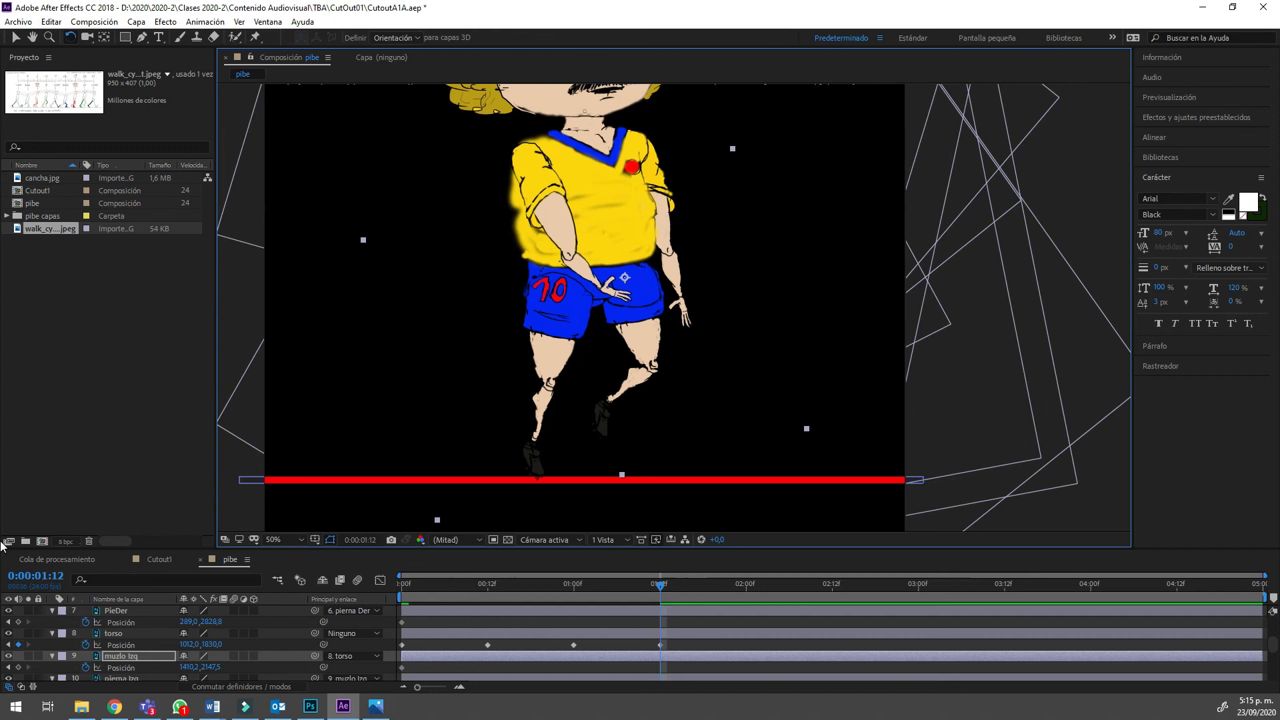
Rotate the left lower leg (pierna Izq) slightly backward at the knee at 0:00:01:12.
scroll(4, 546, "down", 1)
key("ctrl+Down")
left_click_drag(1, 259, 2, 259)
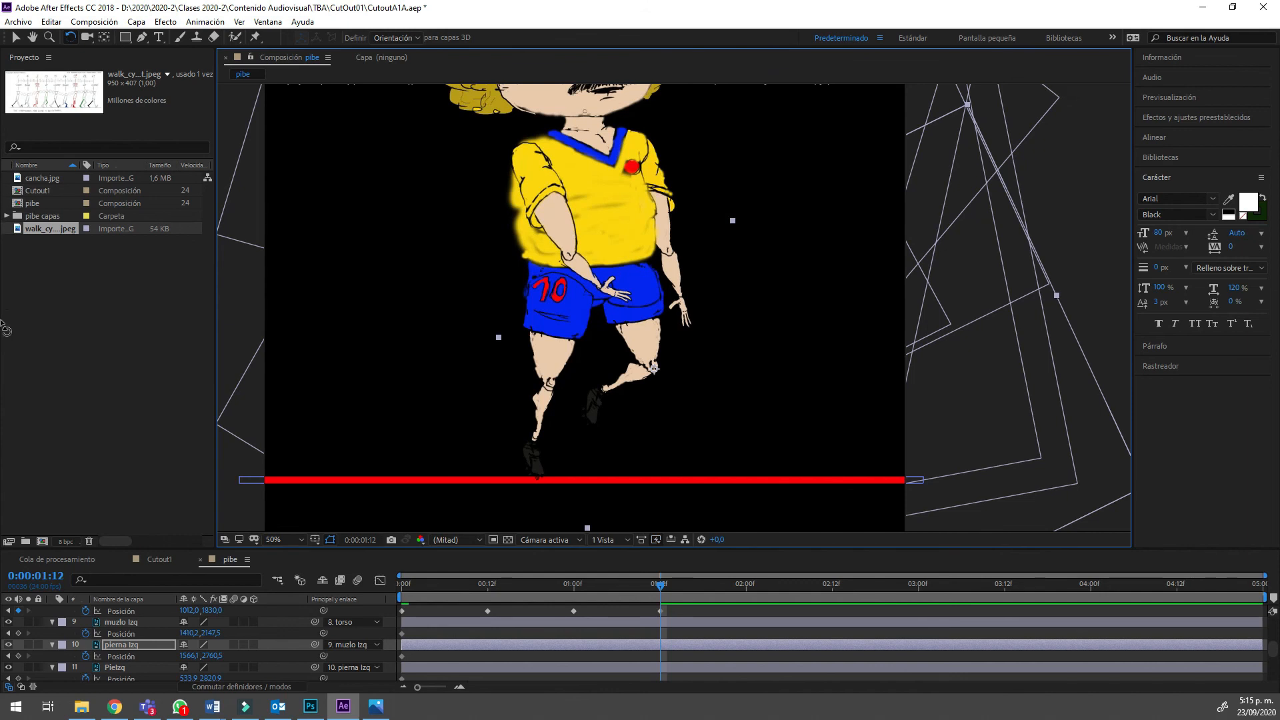
left_click_drag(1, 264, 2, 534)
Rotate the left upper arm (brazoIzquierdo) and left forearm (AntBrazoIzq) at 0:00:01:12 until the arm is hidden behind the torso.
key("ctrl+Down")
key("ctrl+Down")
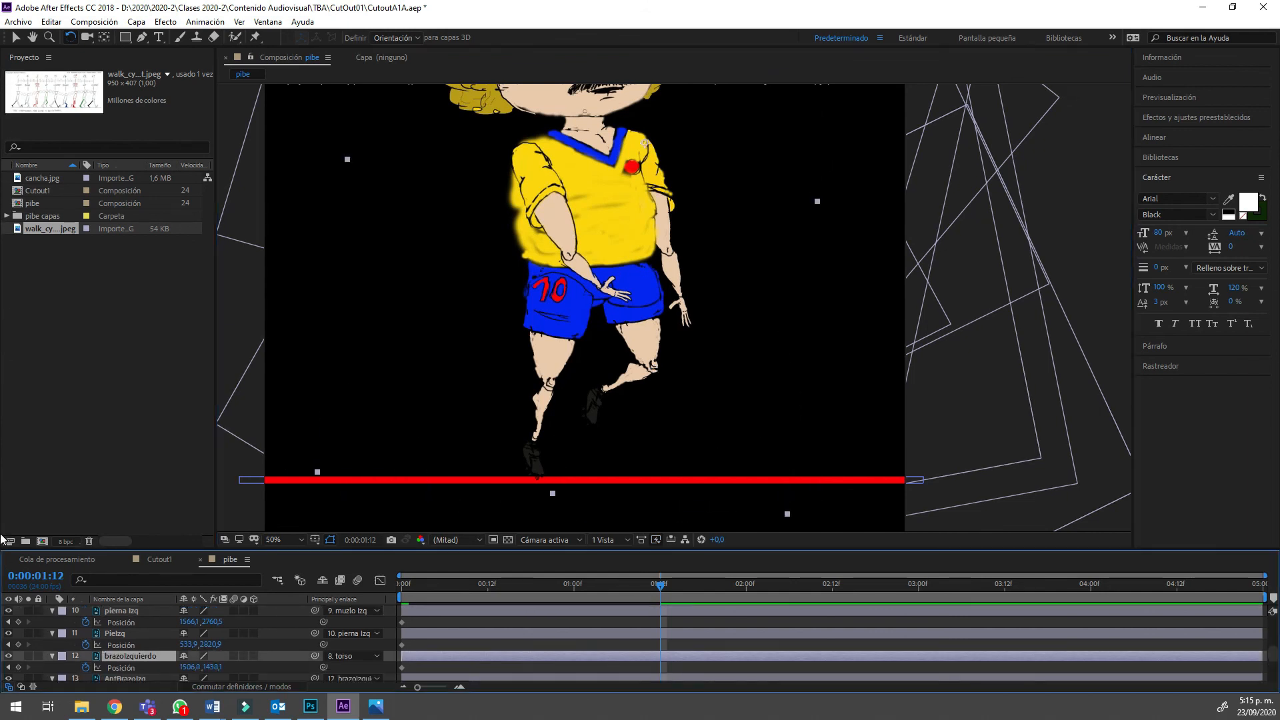
left_click_drag(1, 62, 2, 562)
key("ctrl+Down")
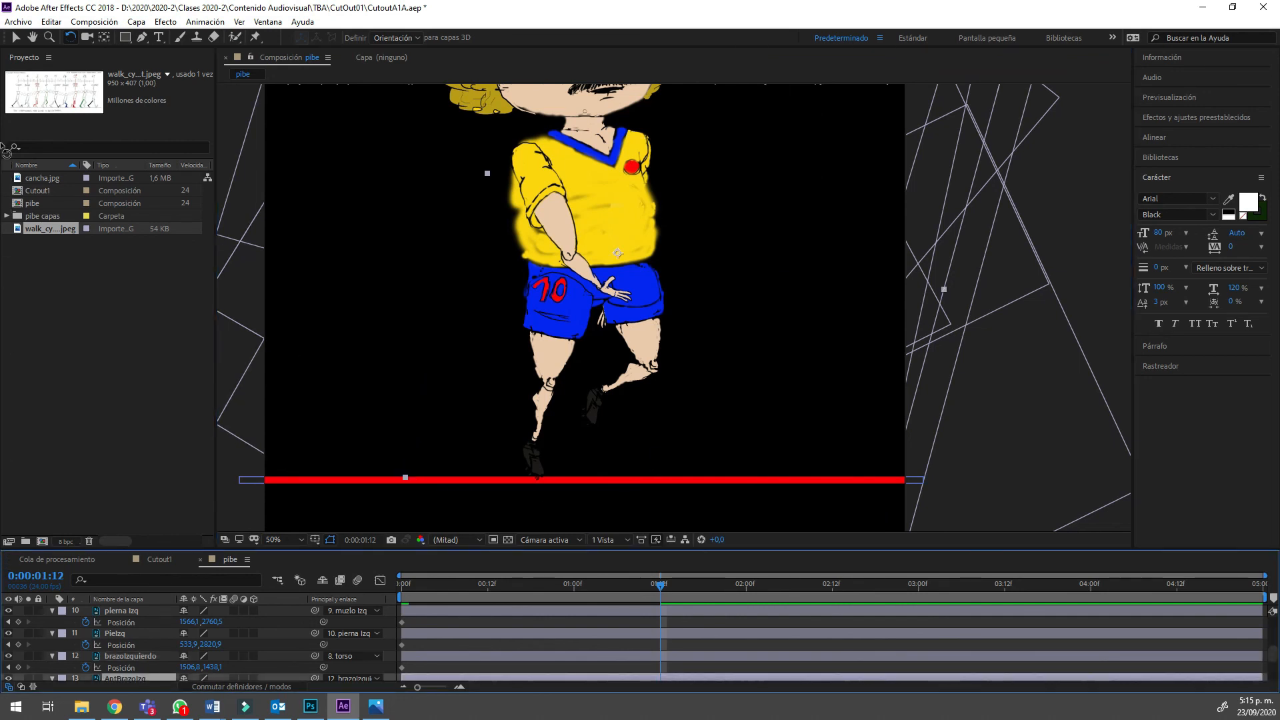
left_click_drag(2, 146, 3, 148)
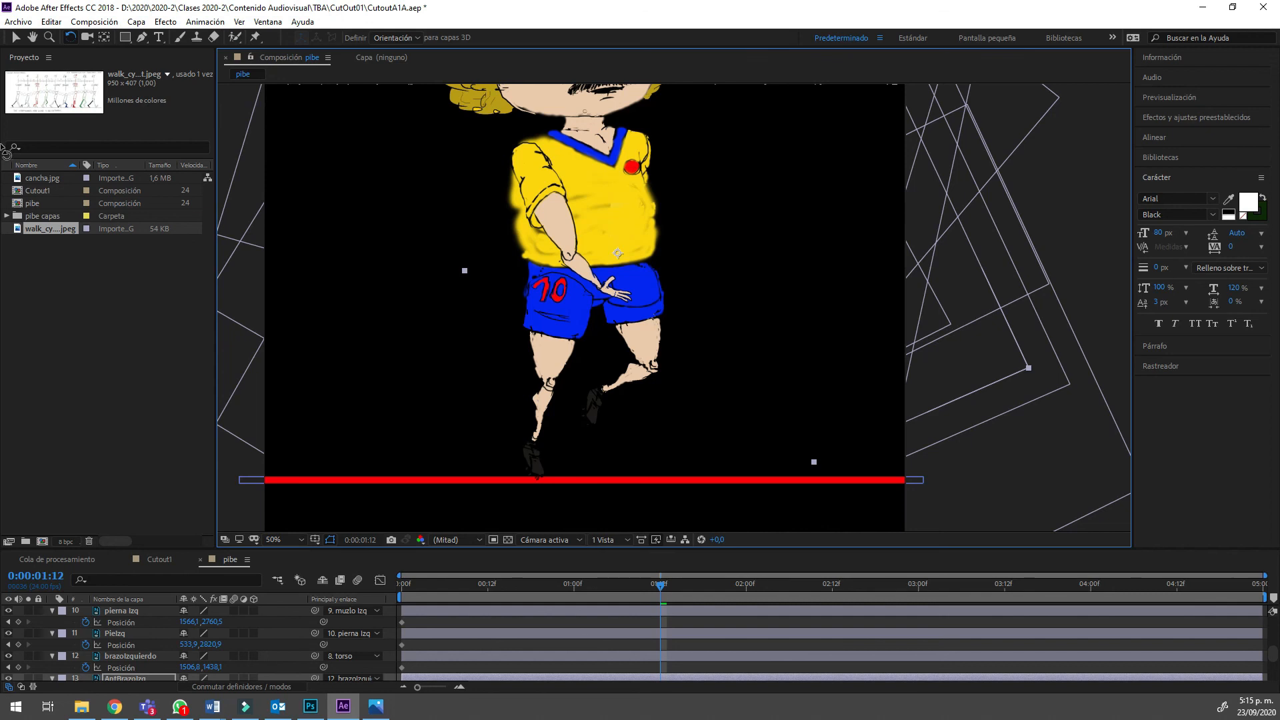
Step through the animation from the first frame back to 0:00:01:12 to review the walk poses.
key("Page_Up")
key("Page_Up")
key("Page_Up")
key("Page_Up")
key("Page_Up")
key("Page_Up")
key("Page_Up")
key("Page_Up")
key("Page_Up")
key("Page_Up")
key("Page_Up")
key("Page_Up")
key("Page_Up")
key("Page_Up")
key("Page_Up")
key("Page_Up")
key("Page_Up")
key("Page_Up")
key("Page_Up")
key("Page_Up")
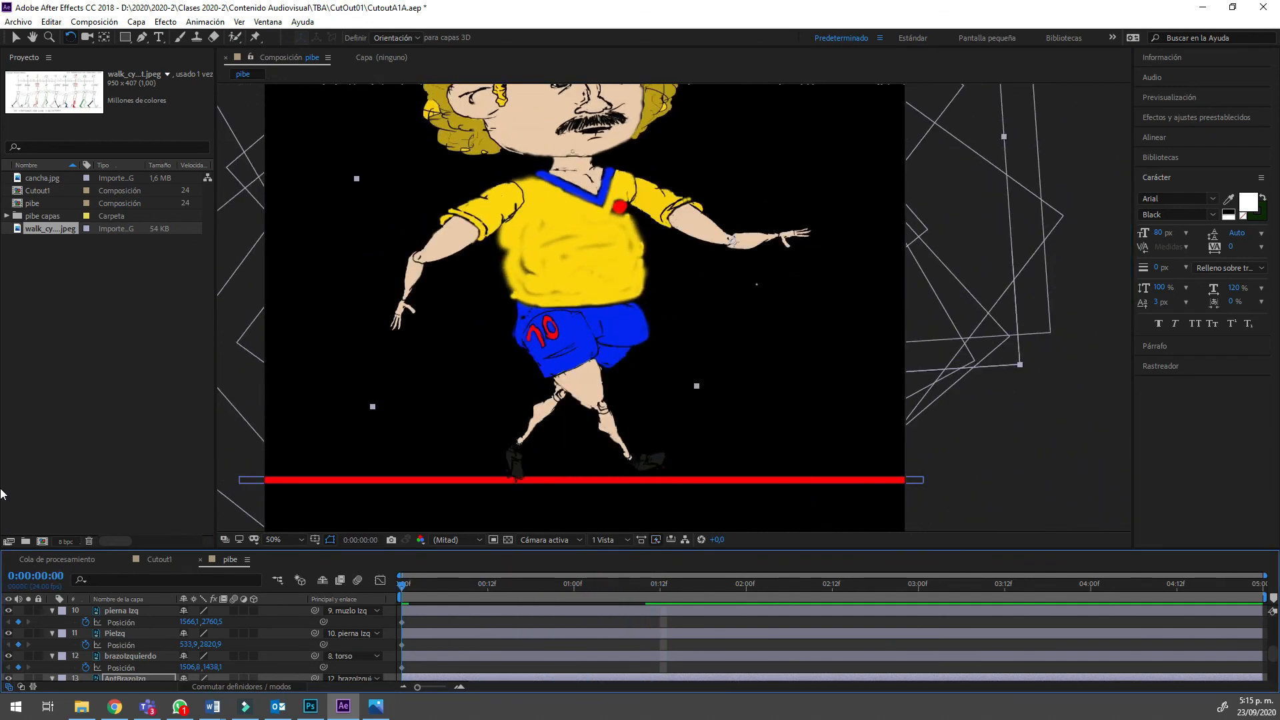
key("Page_Down")
key("Page_Down")
key("Page_Down")
key("Page_Down")
key("Page_Down")
key("Page_Down")
key("Page_Down")
key("Page_Down")
key("Page_Down")
key("Page_Down")
key("Page_Down")
key("Page_Down")
key("Page_Down")
key("Page_Down")
key("Page_Down")
key("Page_Down")
key("Page_Down")
key("Page_Down")
key("Page_Down")
key("Page_Down")
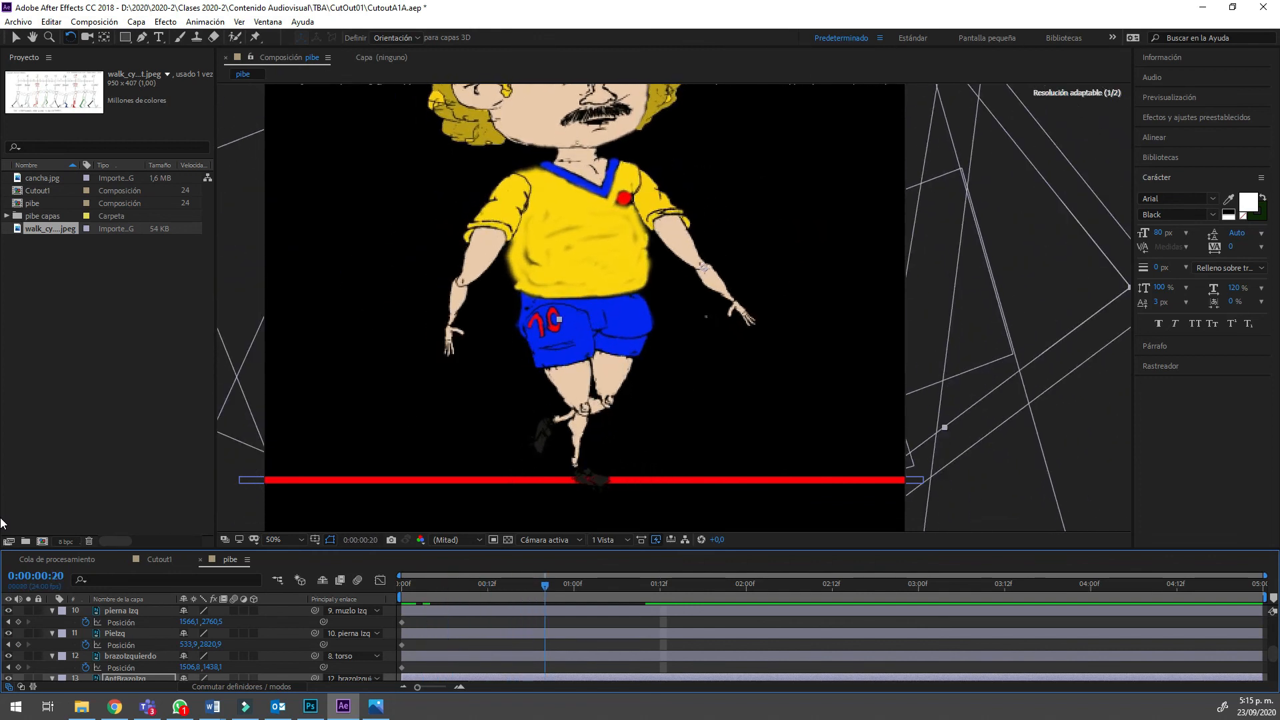
key("Page_Down")
key("Page_Down")
key("Page_Down")
key("Page_Down")
key("Page_Down")
key("Page_Down")
key("Page_Down")
key("Page_Down")
key("Page_Down")
key("Page_Down")
key("Page_Down")
key("Page_Down")
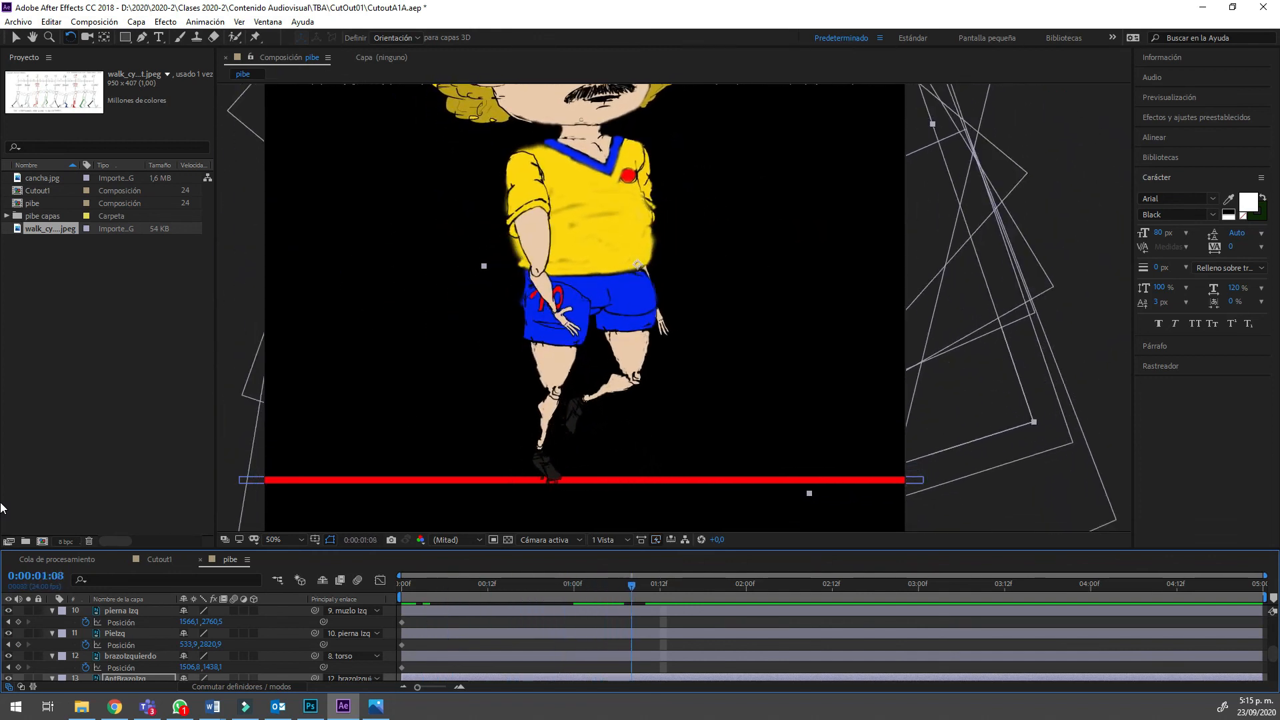
key("Page_Down")
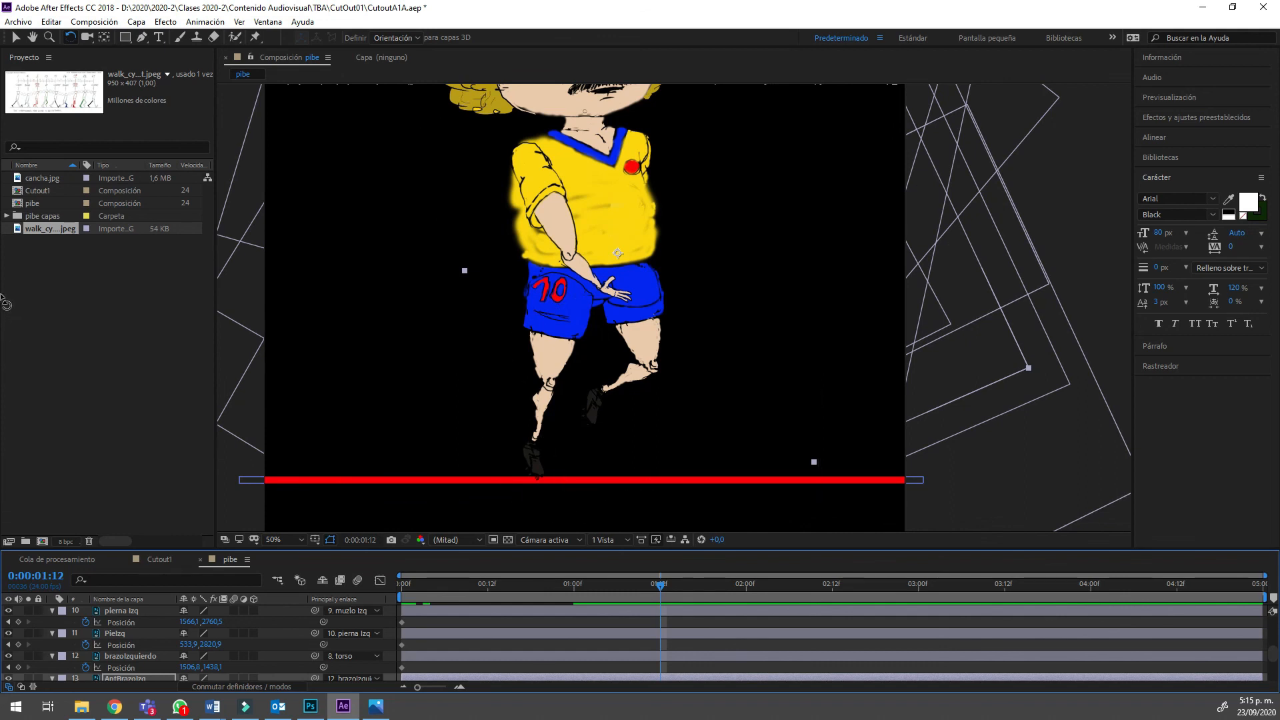
Move the current time to 0:00:02:00, enlarge the walk cycle reference in Photos to examine the contact pose, and return to After Effects.
key("space")
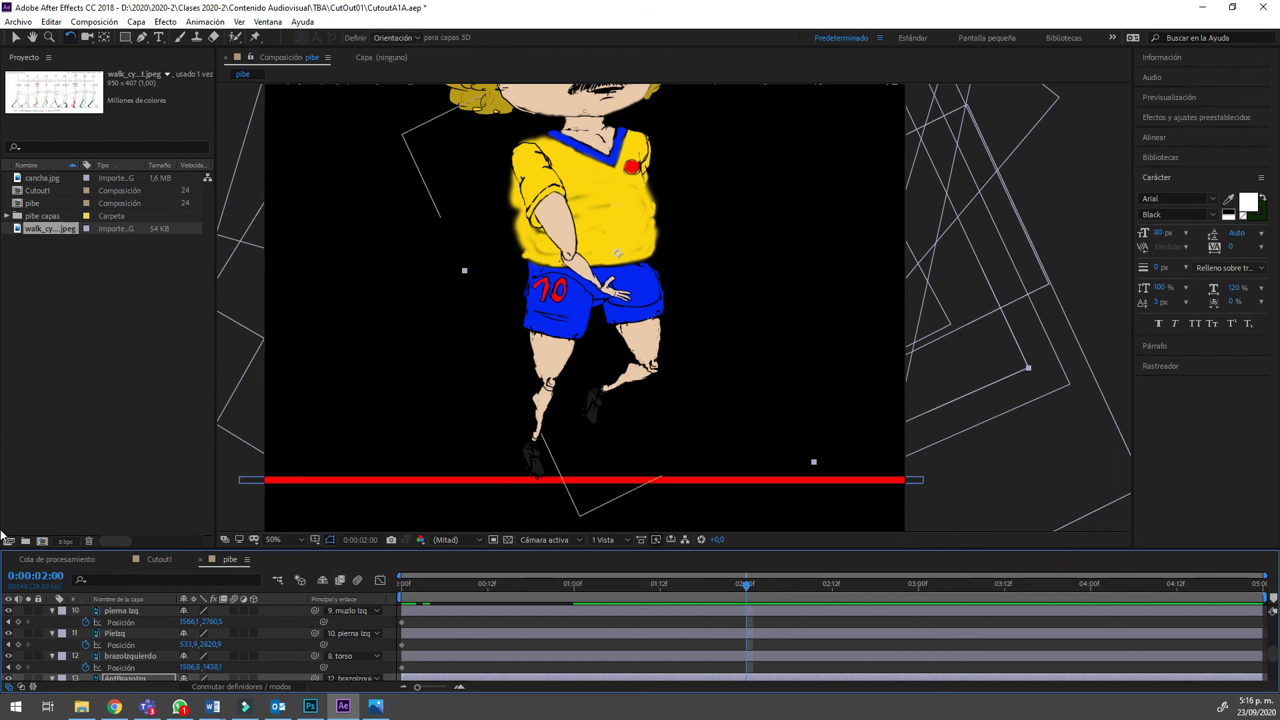
key("alt+Tab")
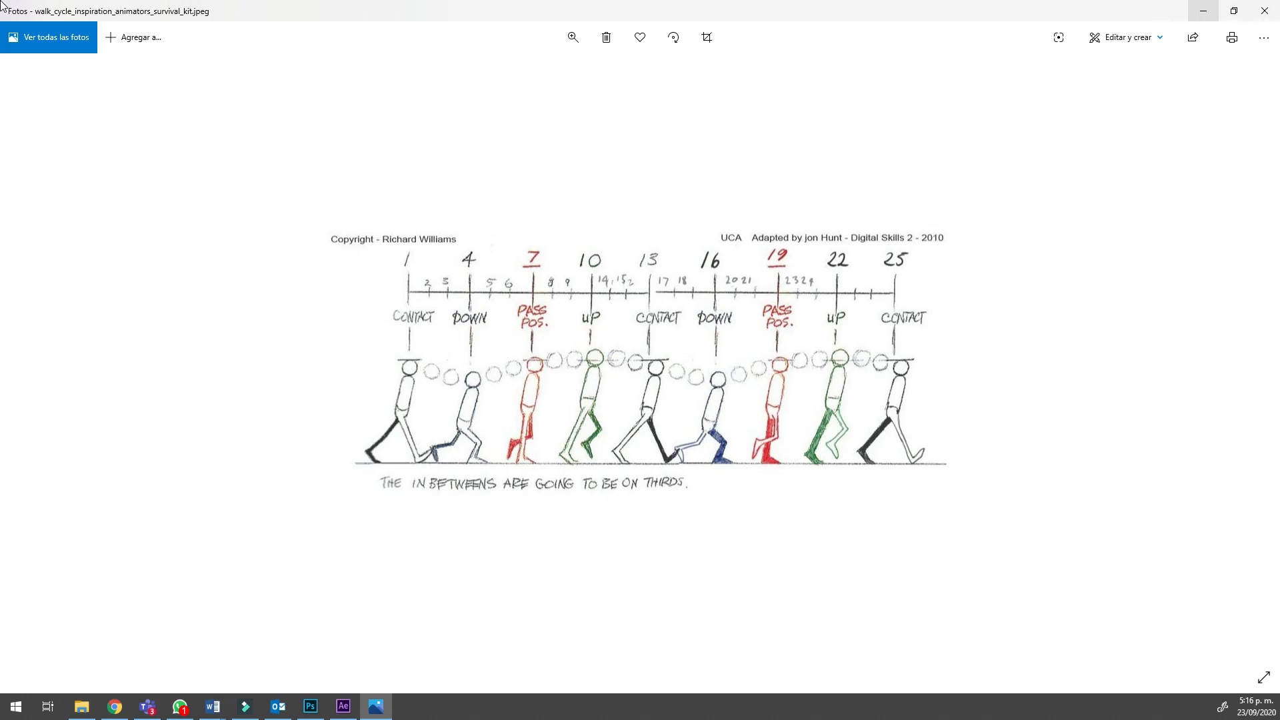
left_click(1204, 10)
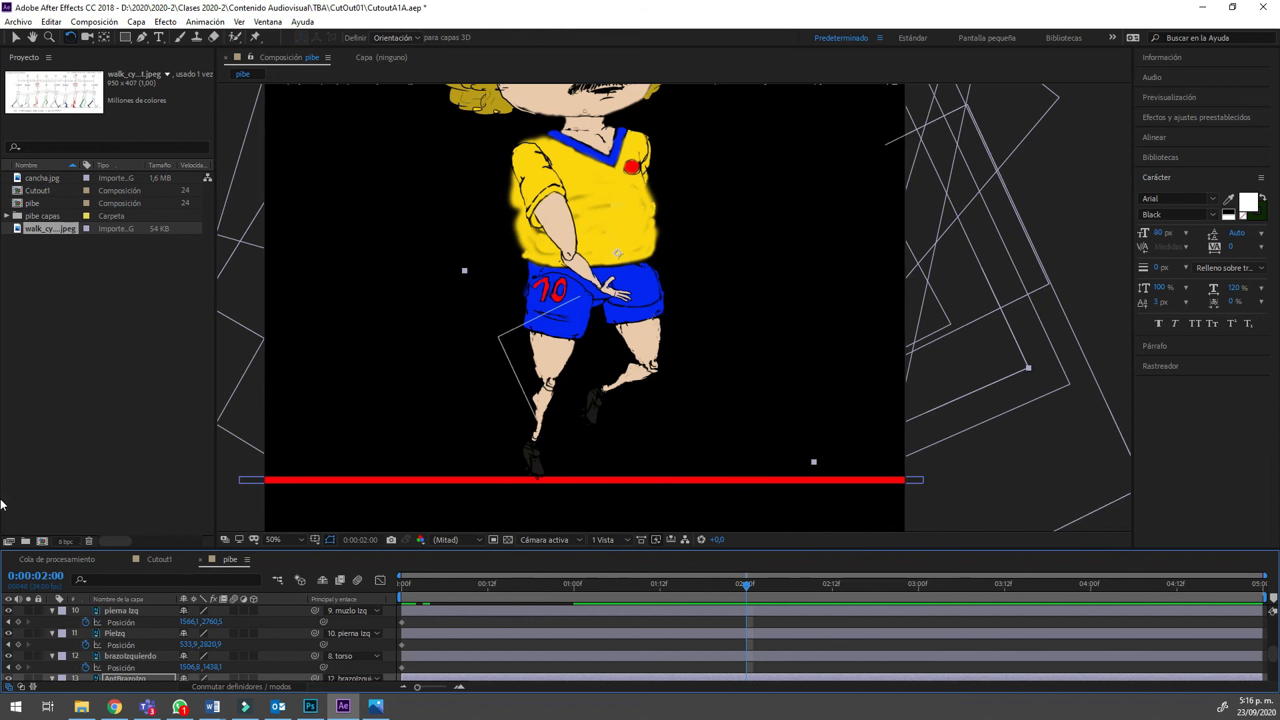
left_click(635, 375)
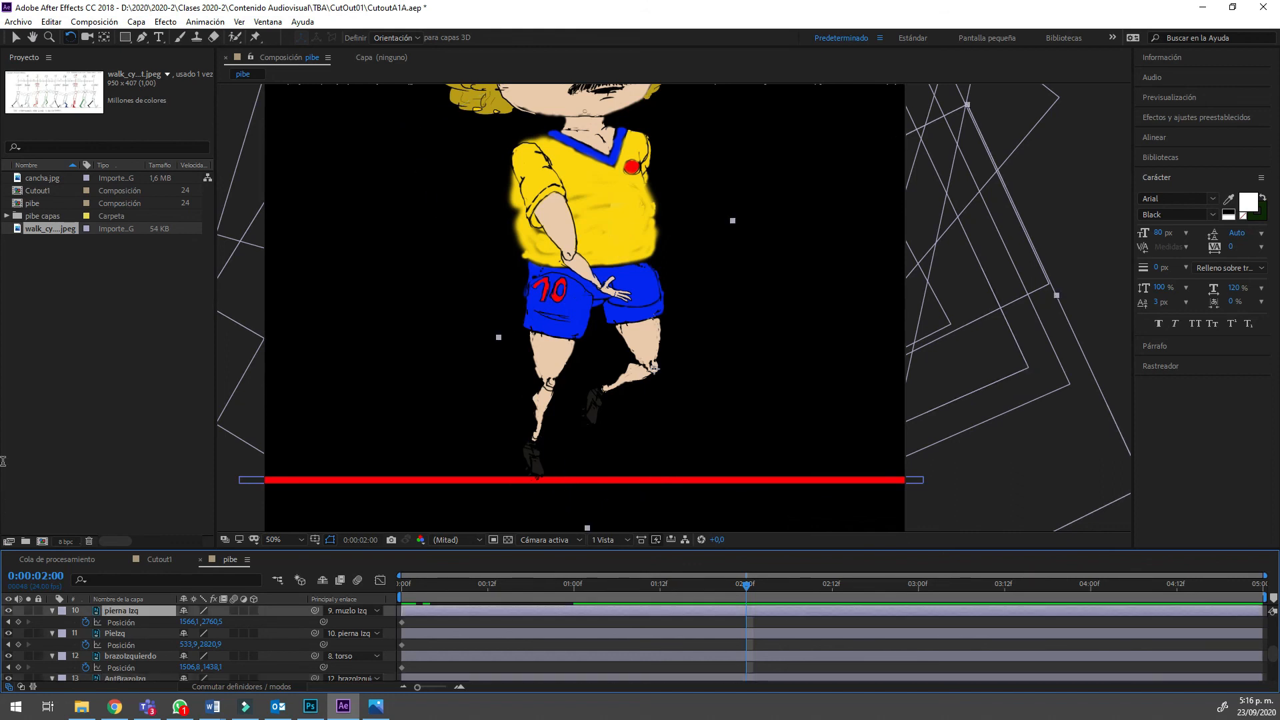
key("alt+Tab")
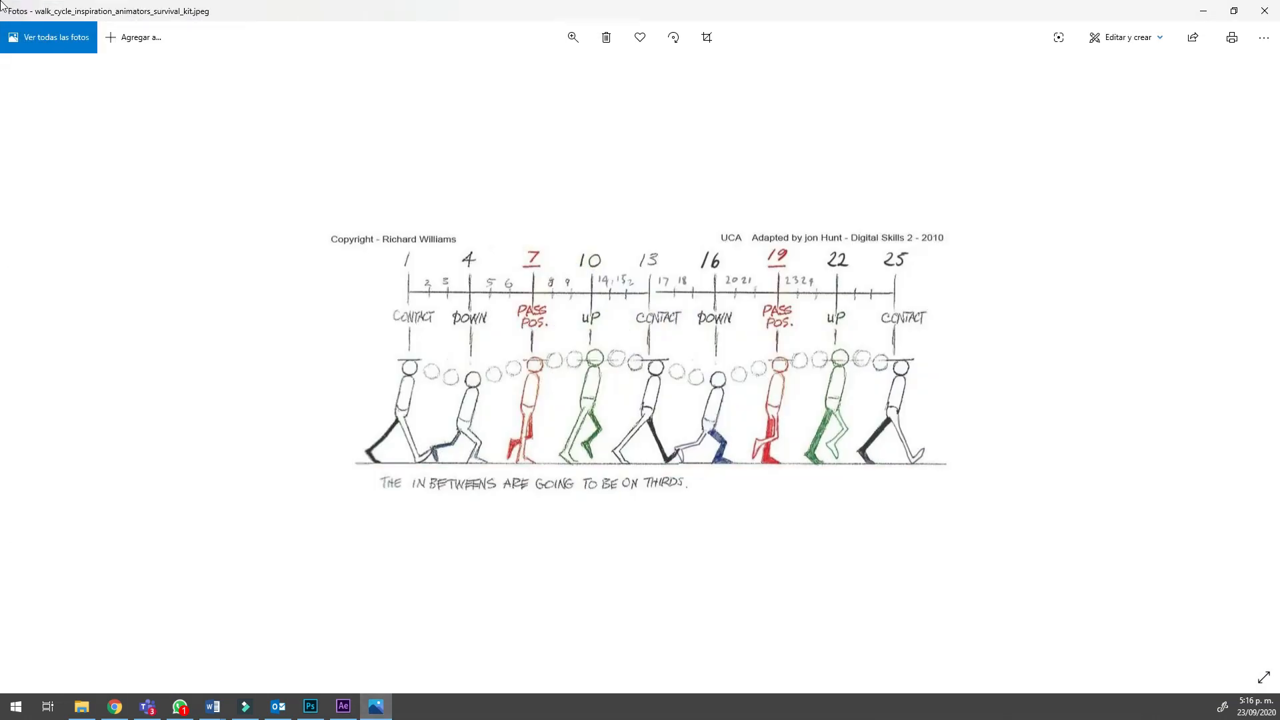
left_click(573, 38)
left_click_drag(511, 72, 544, 72)
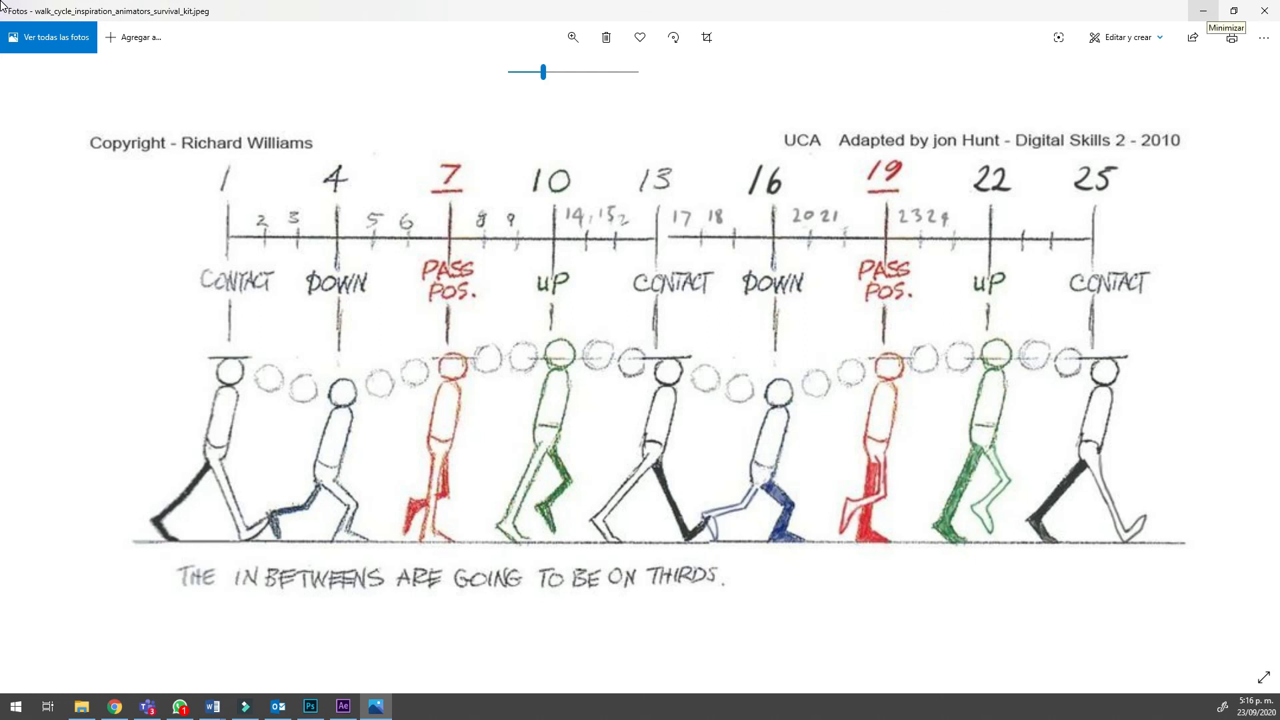
left_click(1204, 11)
At 0:00:02:00, extend the left lower leg (pierna Izq) forward and swing the left thigh (muzlo Izq) ahead of the body.
left_click_drag(7, 342, 7, 173)
key("w")
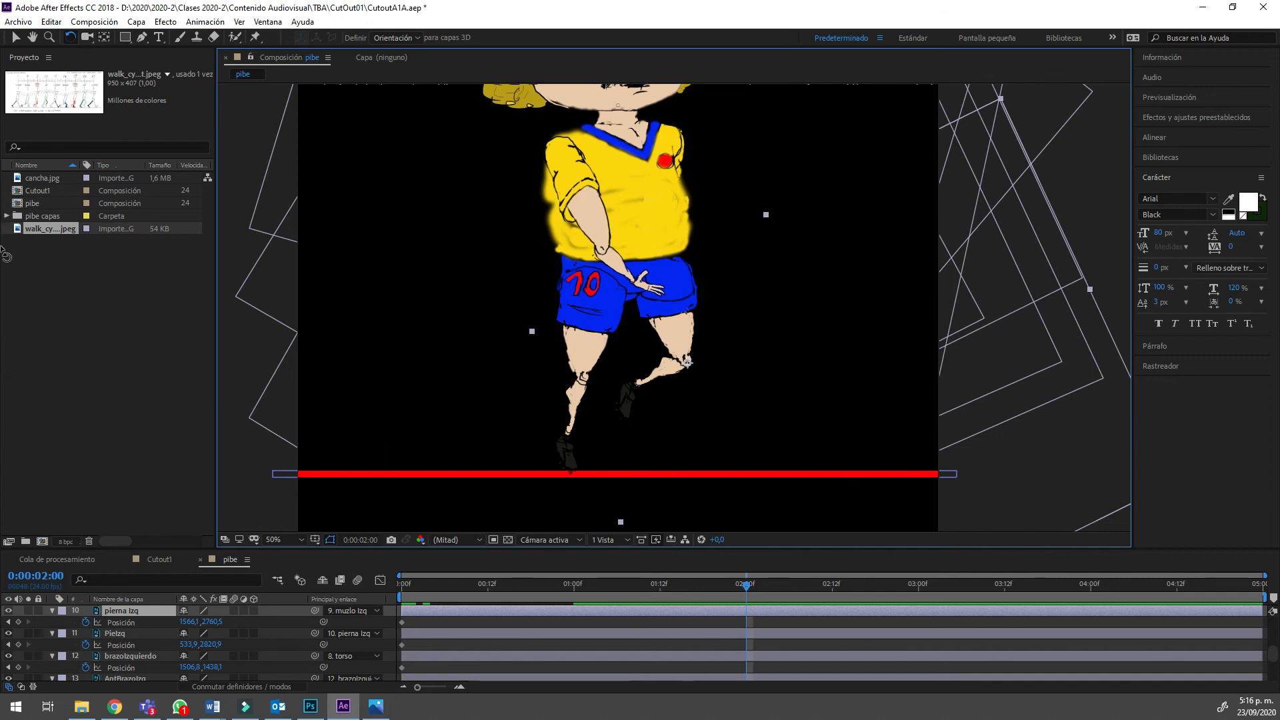
left_click_drag(1, 246, 1, 283)
left_click_drag(2, 495, 2, 517)
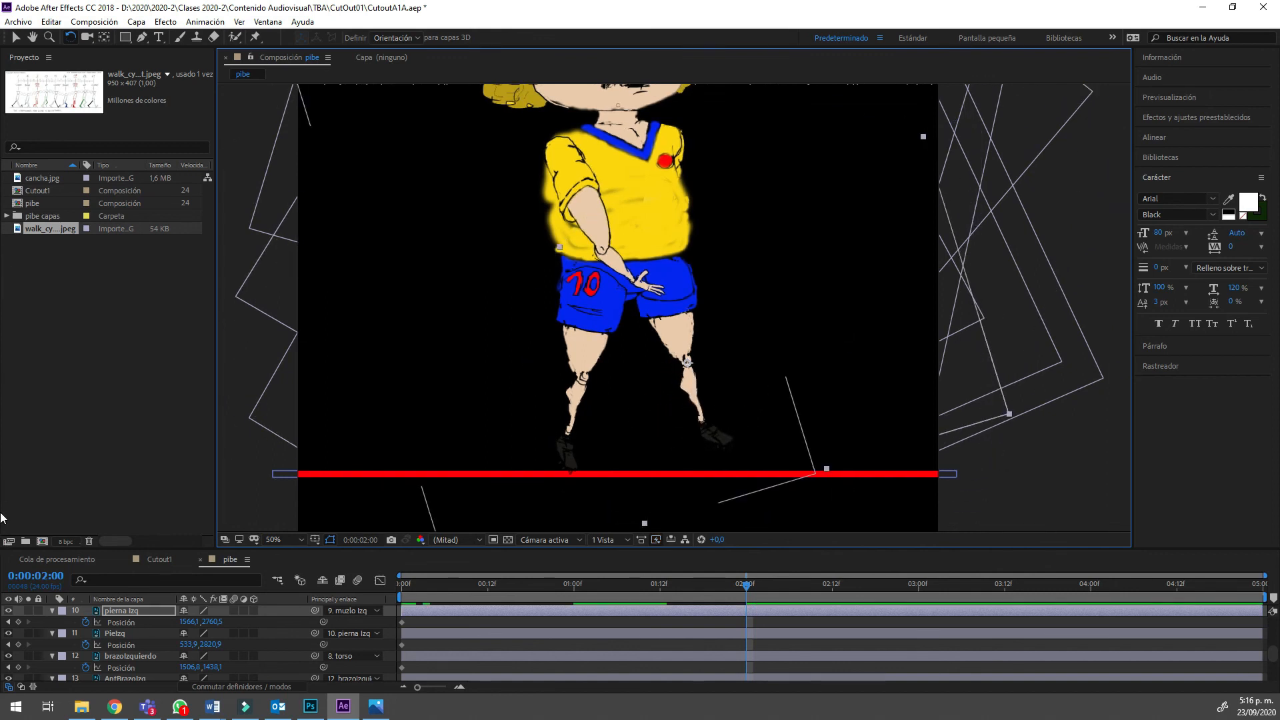
key("ctrl+Up")
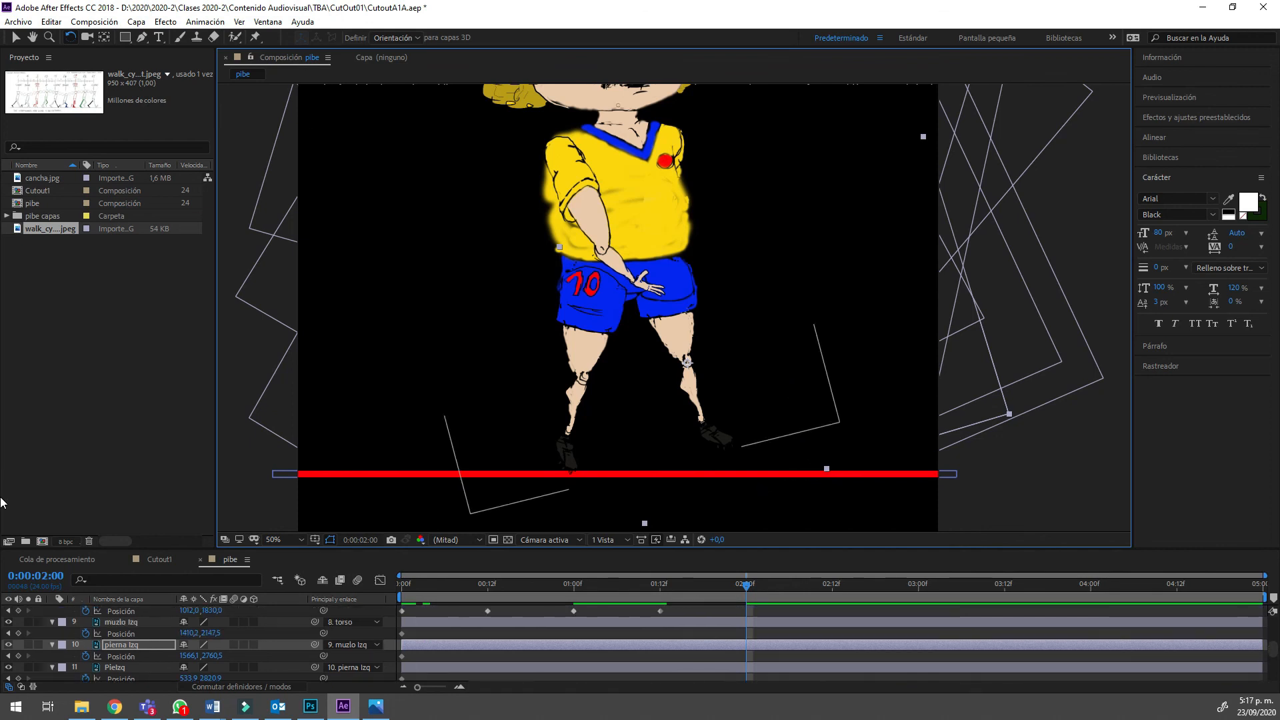
left_click_drag(1, 186, 2, 187)
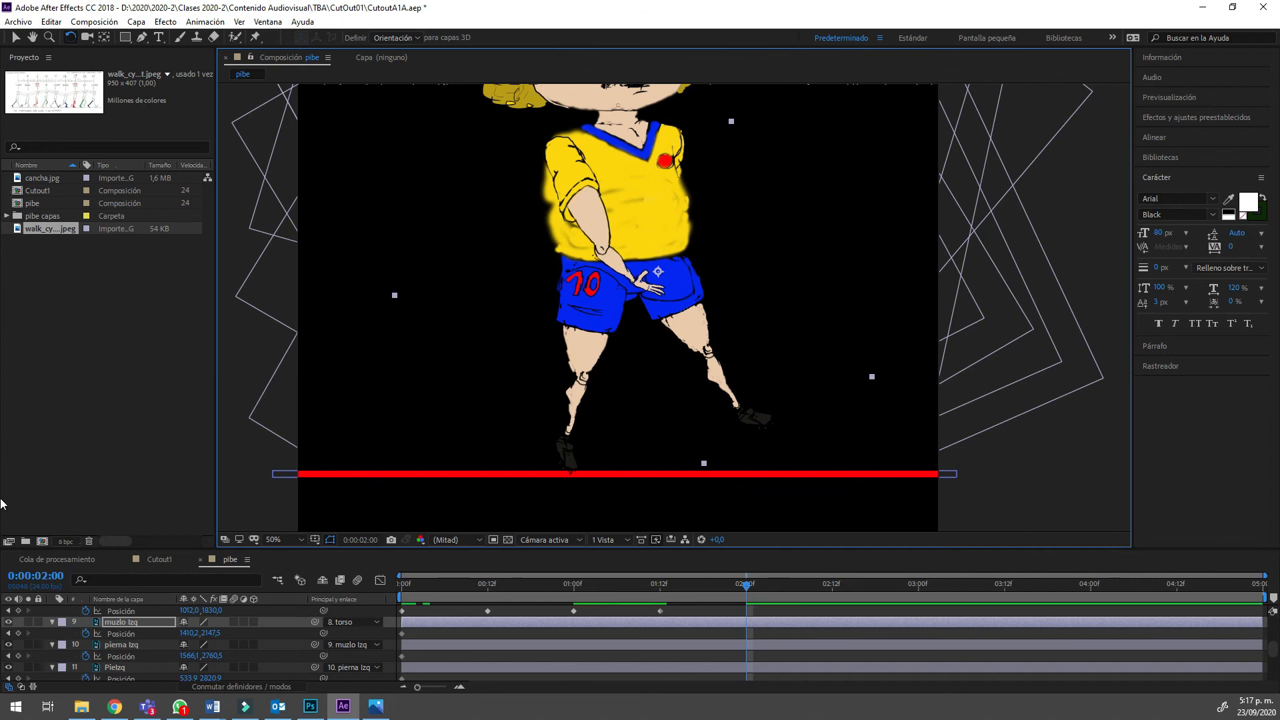
At 0:00:02:00, rotate the right thigh (muzlo Der) and right lower leg (pierna Der) backward so the leg trails behind the body.
scroll(1, 534, "down", 1)
scroll(2, 535, "down", 1)
scroll(1, 534, "up", 7)
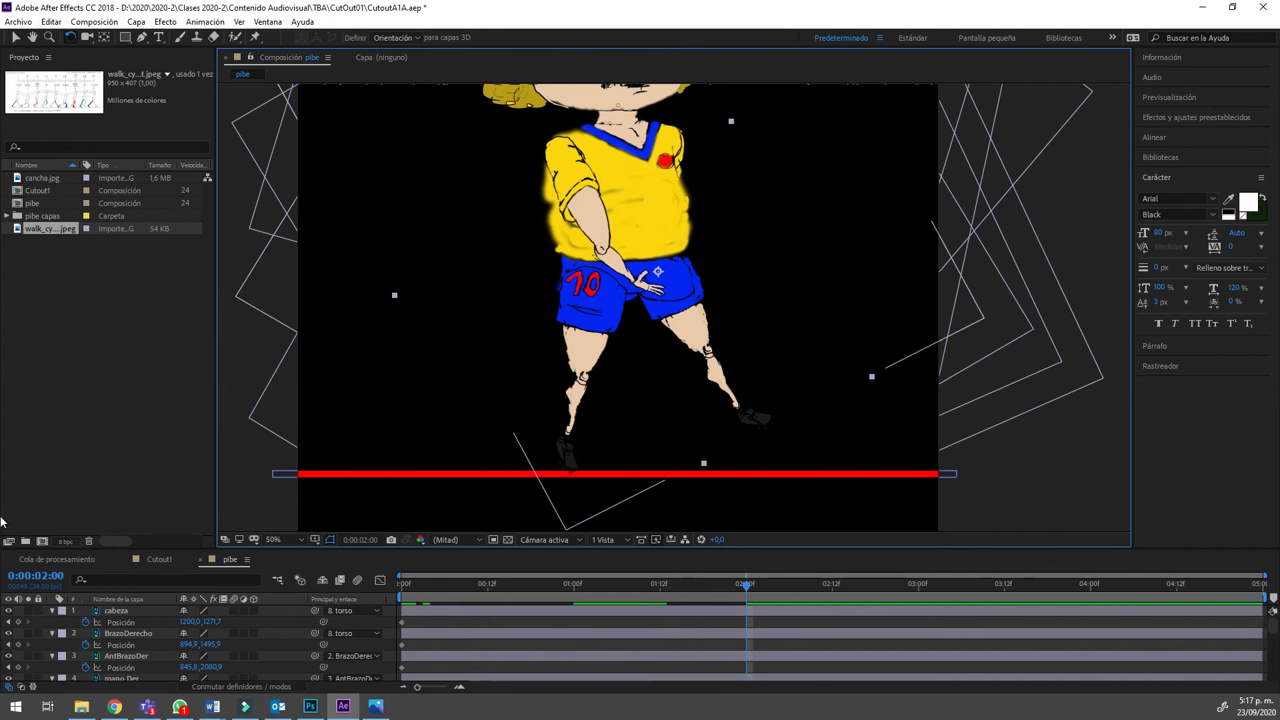
scroll(2, 526, "down", 1)
scroll(2, 524, "up", 1)
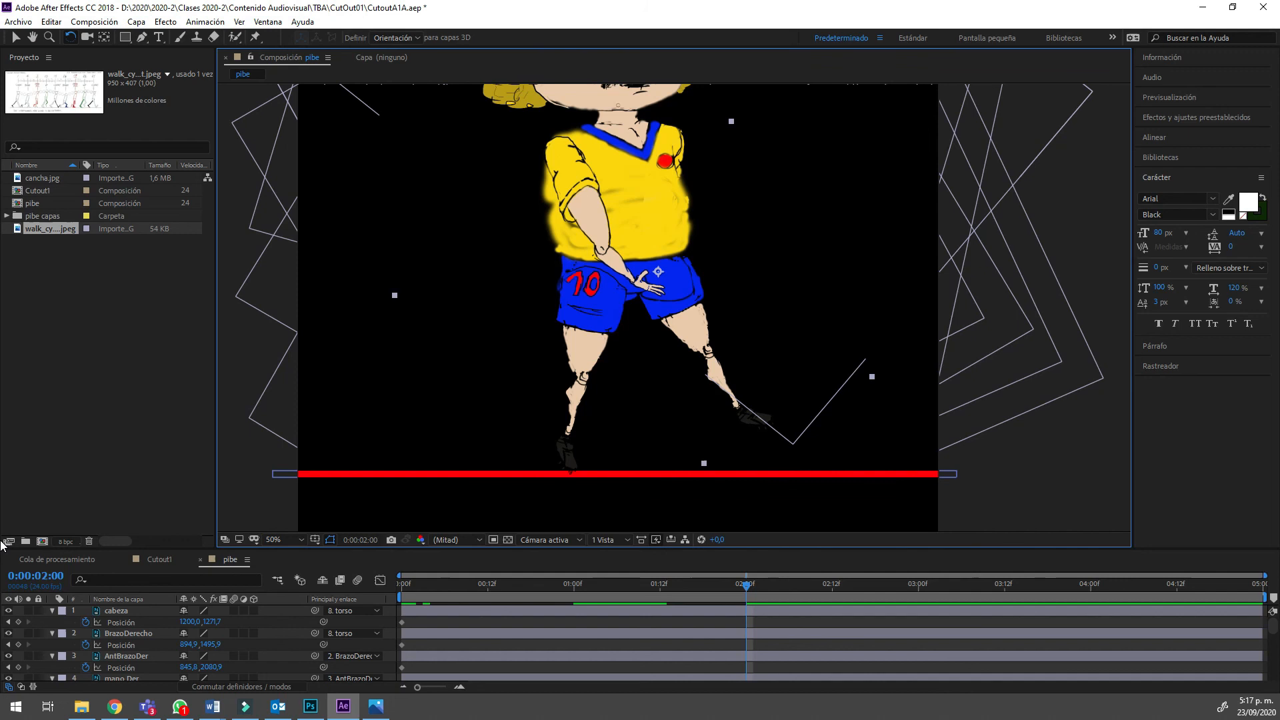
scroll(1, 524, "down", 1)
scroll(2, 537, "down", 1)
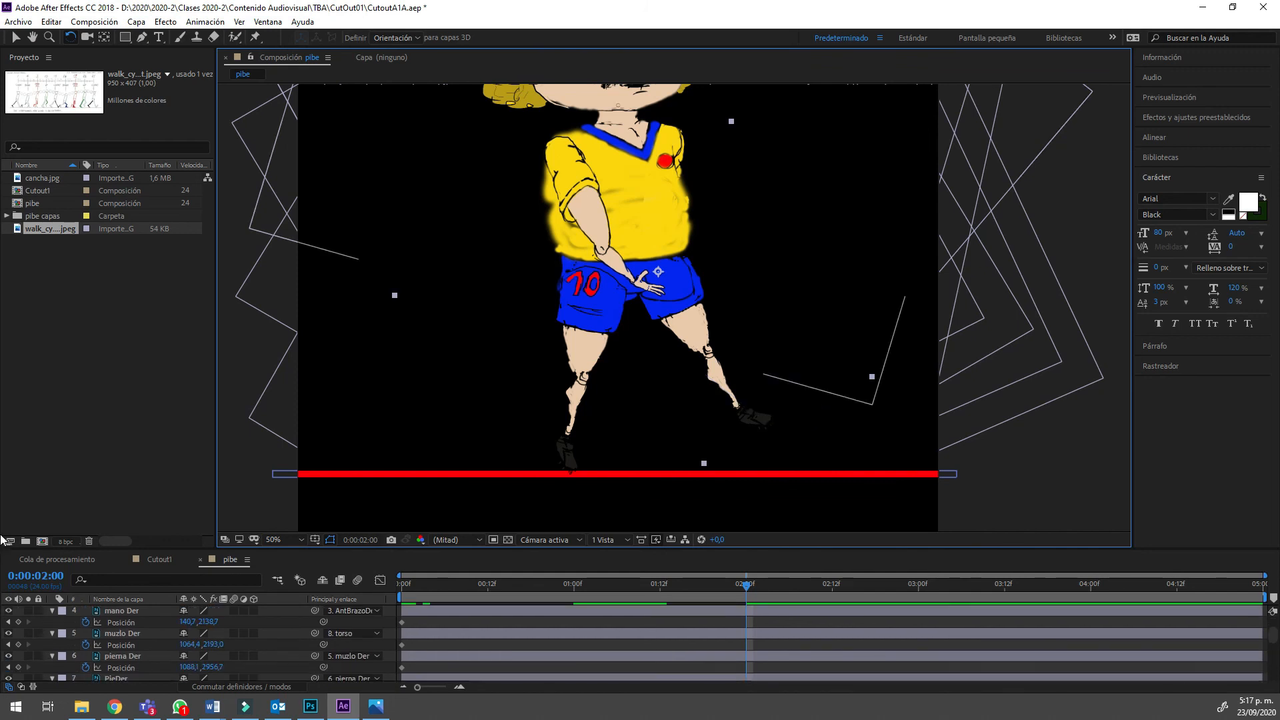
left_click(122, 633)
left_click_drag(586, 347, 562, 341)
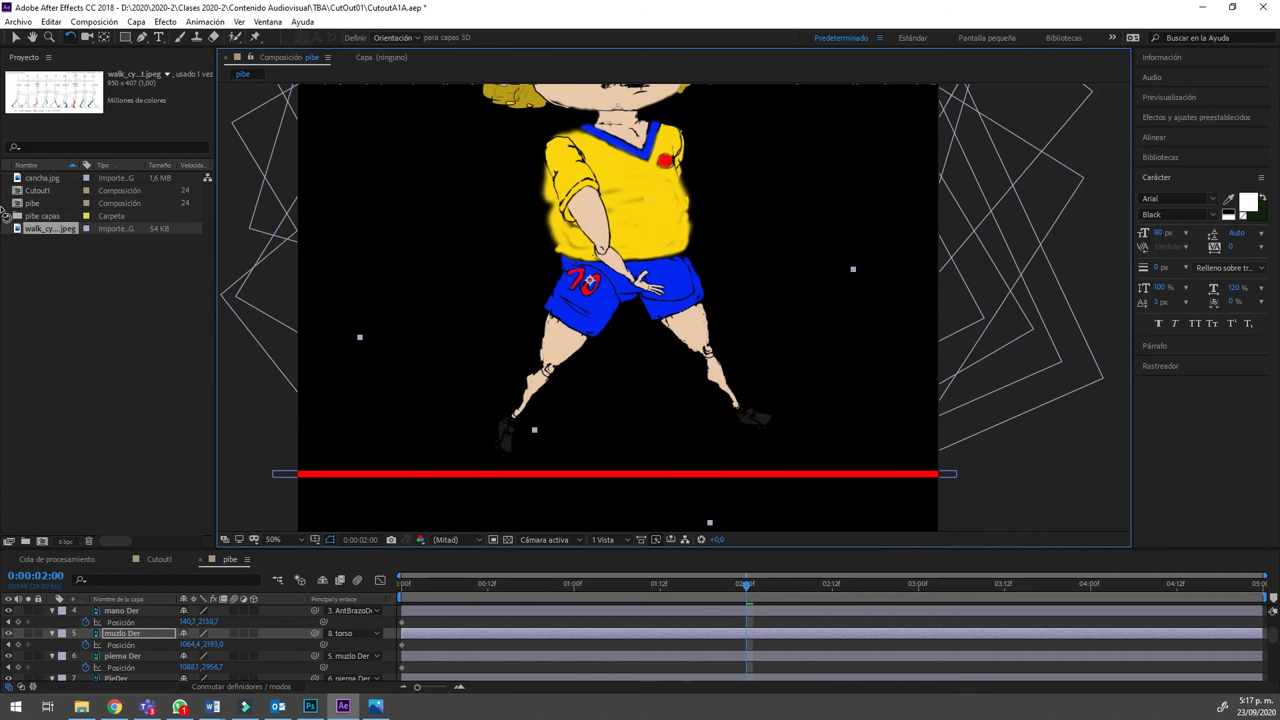
key("ctrl+Down")
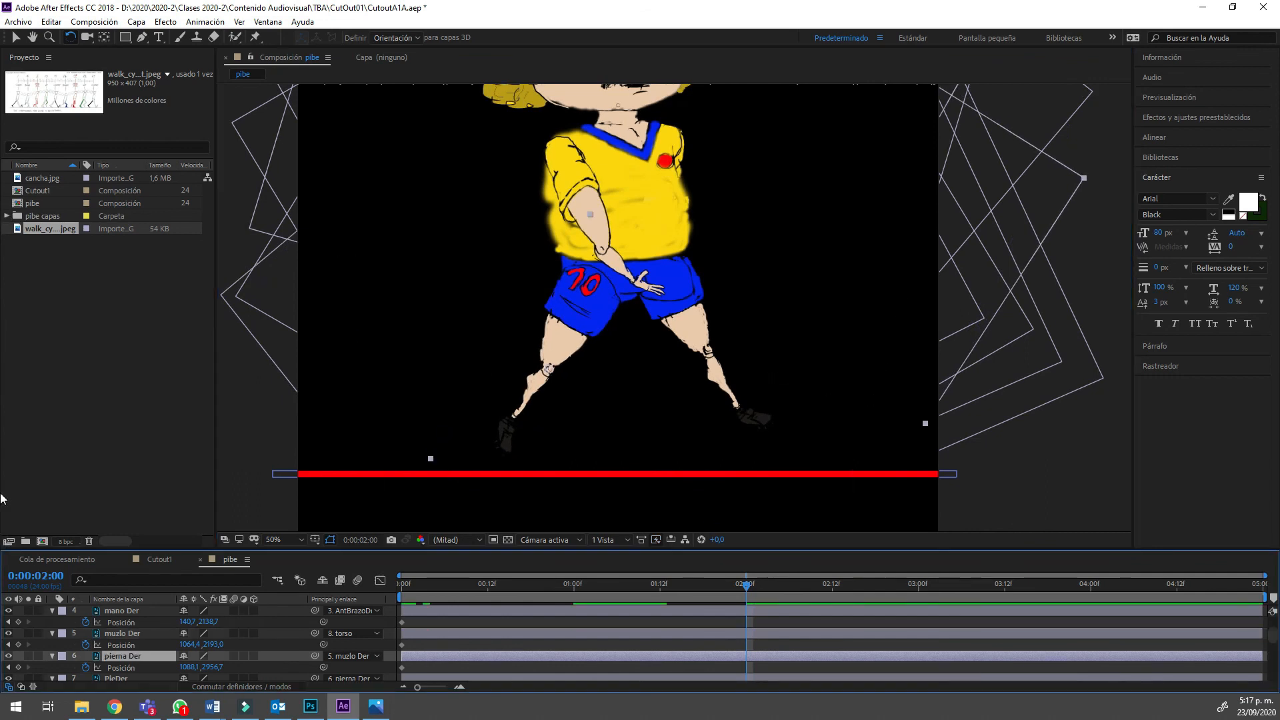
left_click_drag(526, 393, 520, 387)
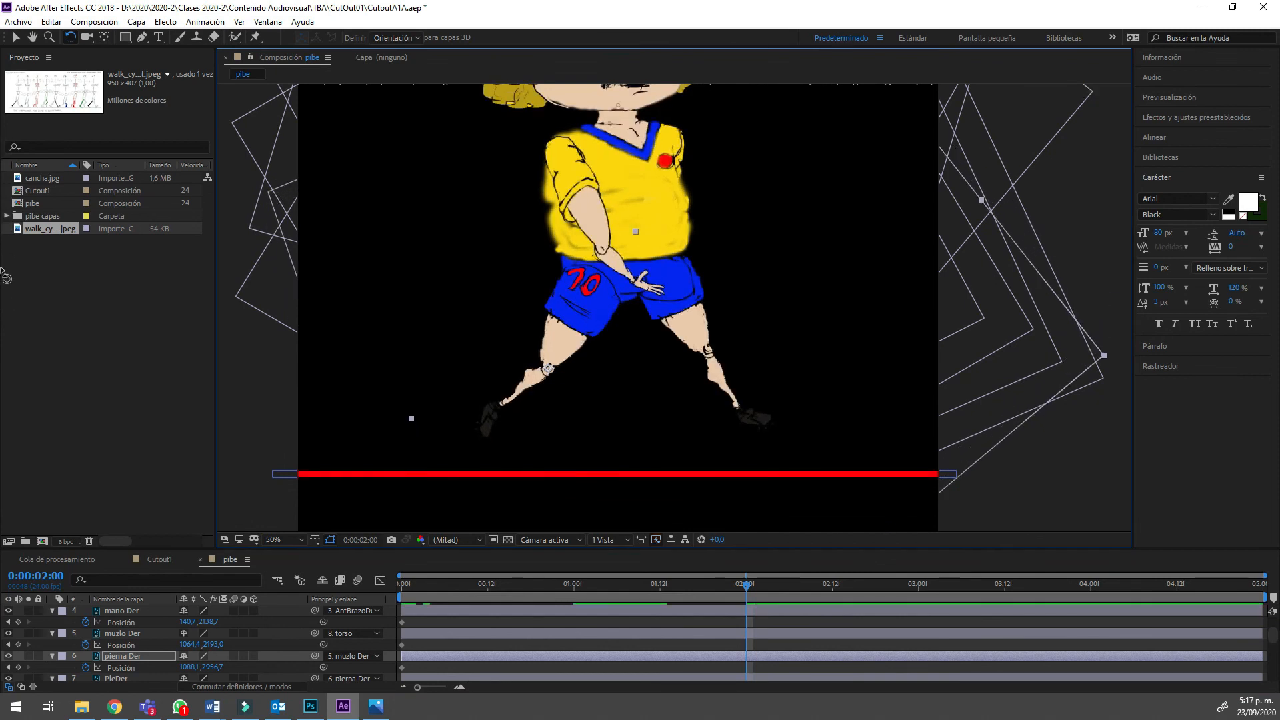
Refine the front leg at 0:00:02:00 by rotating the left lower leg (pierna Izq) downward and the left thigh (muzlo Izq) slightly forward.
scroll(3, 567, "down", 2)
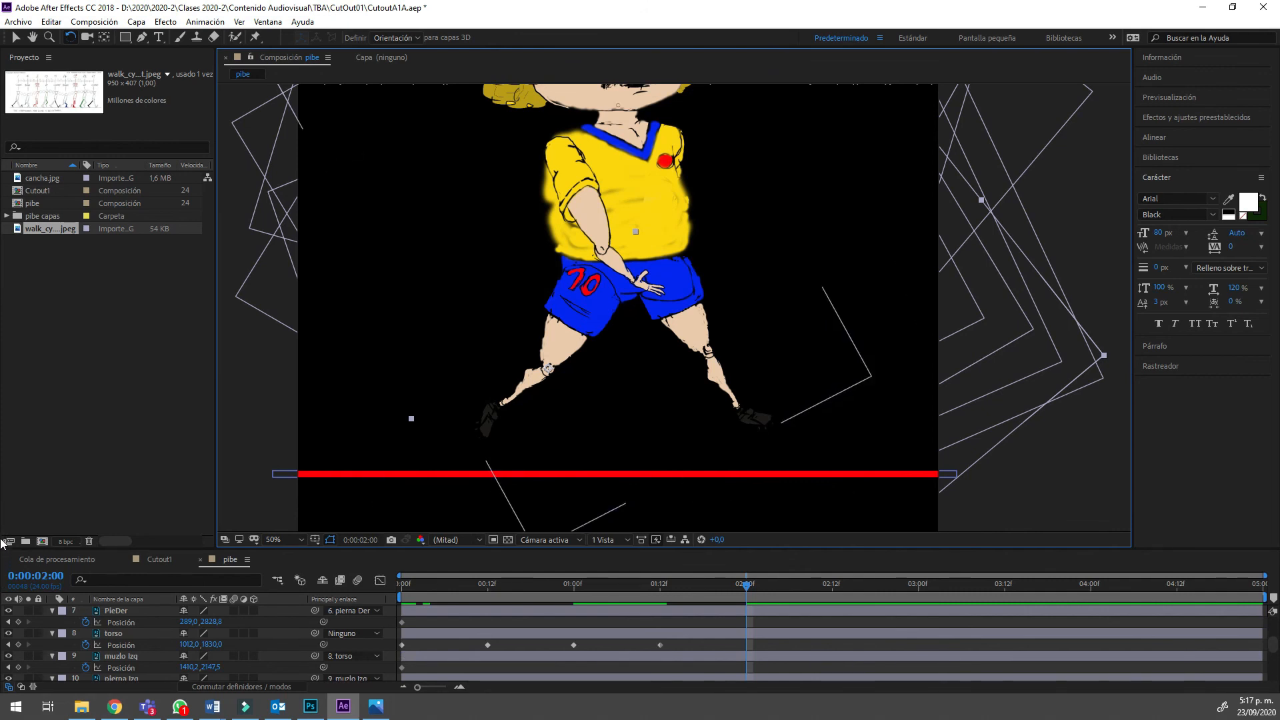
scroll(122, 640, "down", 1)
left_click(121, 645)
left_click_drag(724, 383, 714, 386)
left_click(121, 622)
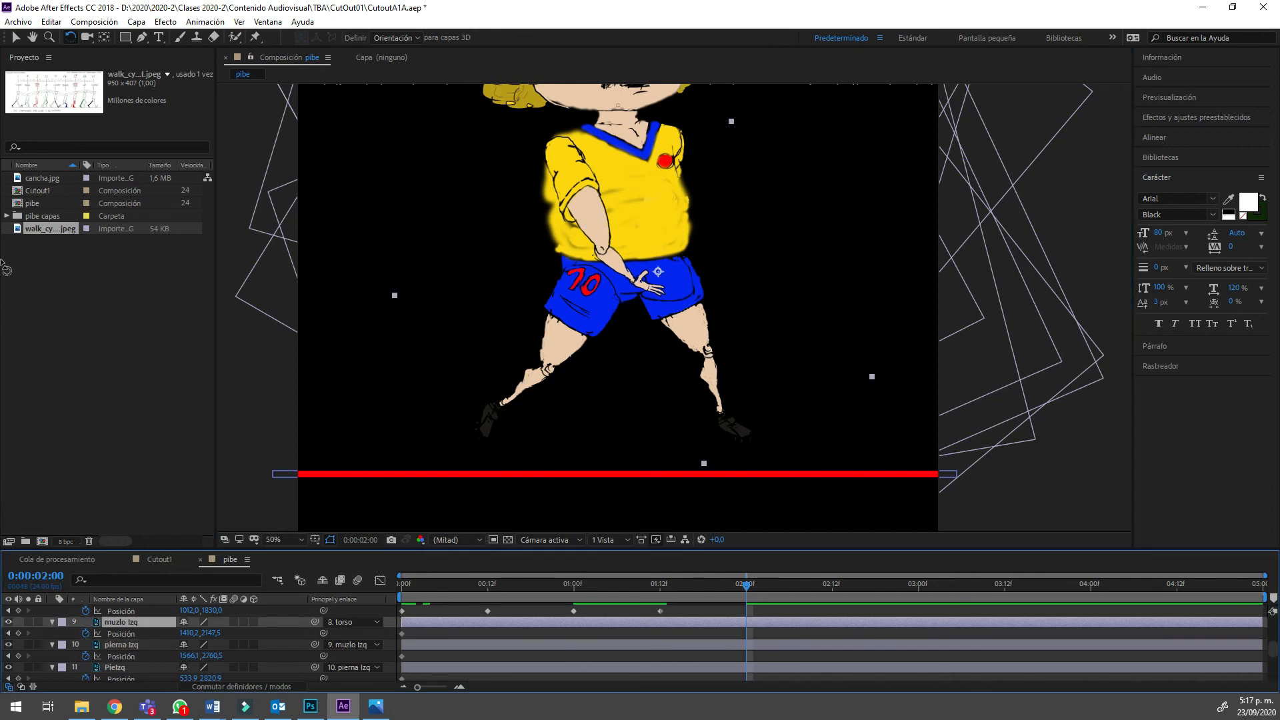
left_click_drag(687, 326, 691, 325)
left_click_drag(4, 204, 6, 164)
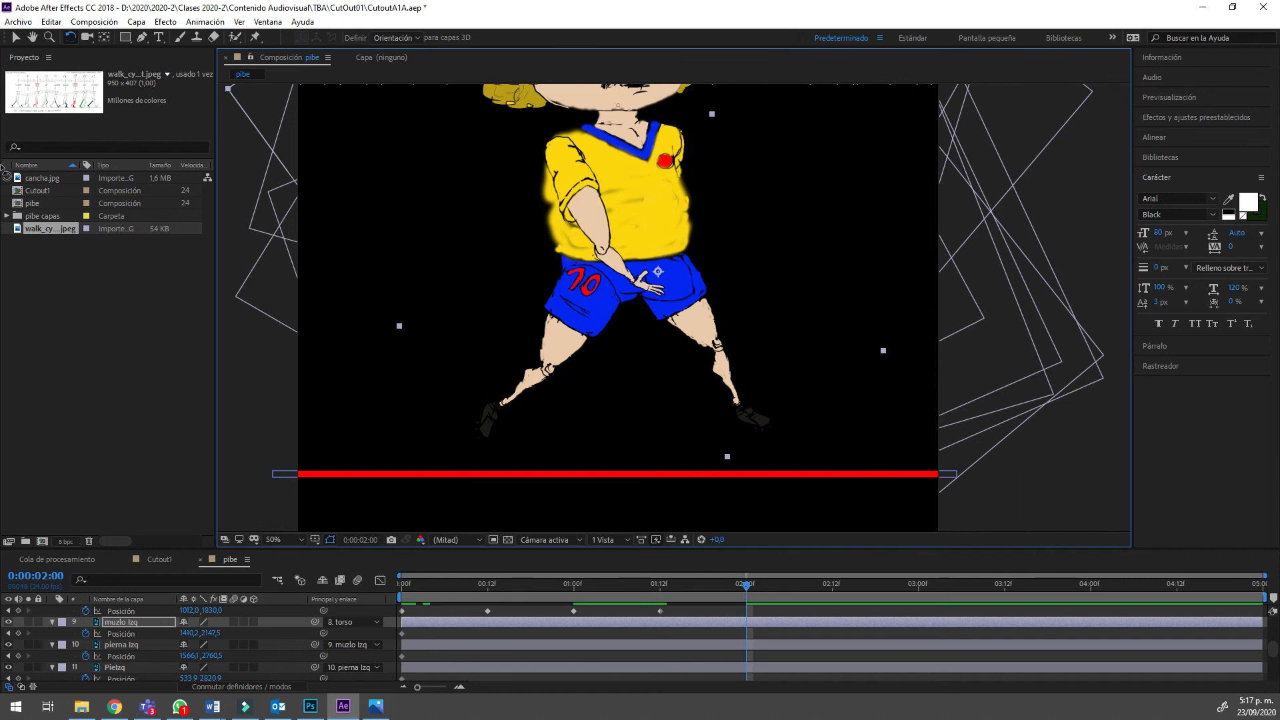
Rotate the left upper arm (brazoIzquierdo) farther back at 0:00:02:00, keeping the arm behind the torso.
scroll(133, 644, "down", 1)
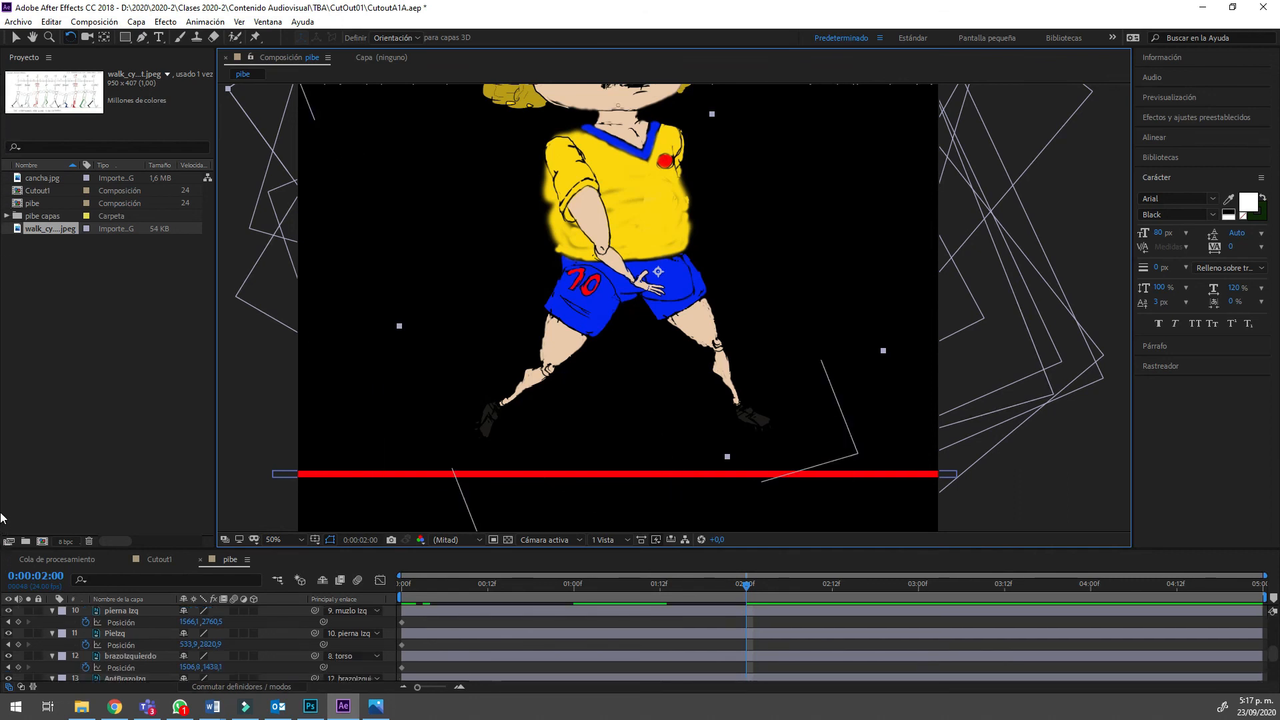
left_click(131, 656)
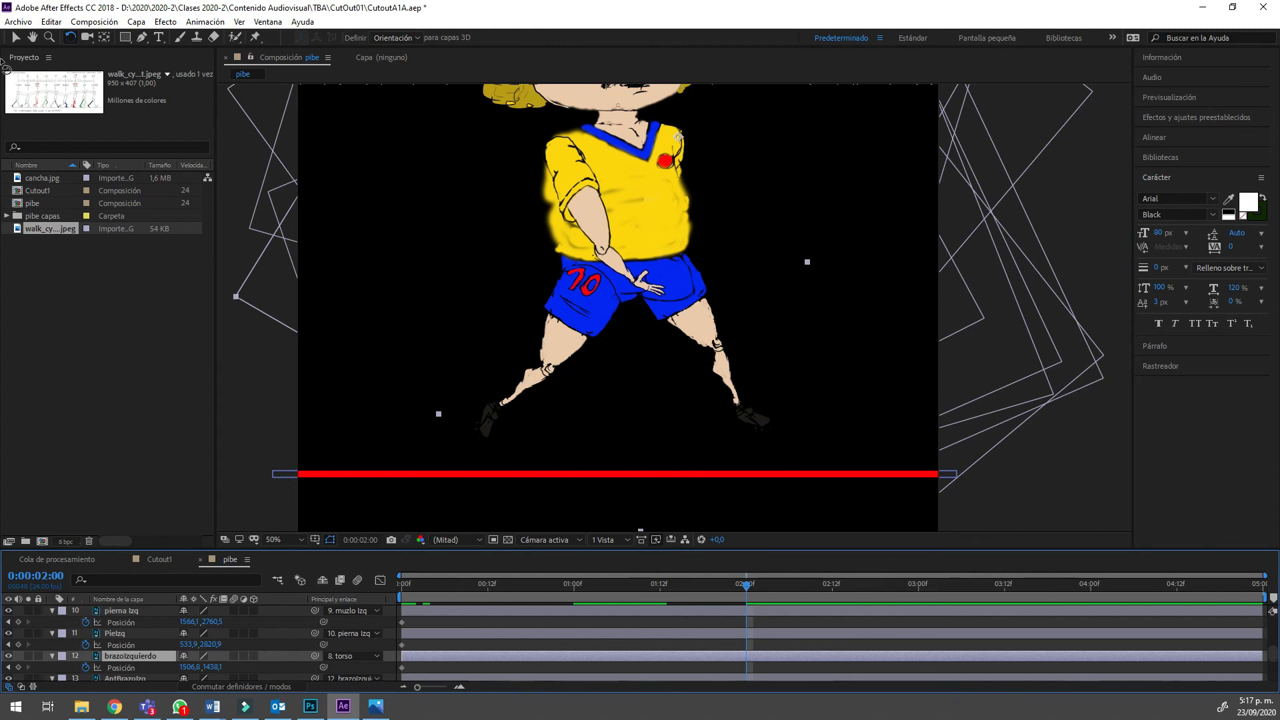
left_click_drag(681, 167, 670, 166)
left_click_drag(6, 59, 5, 81)
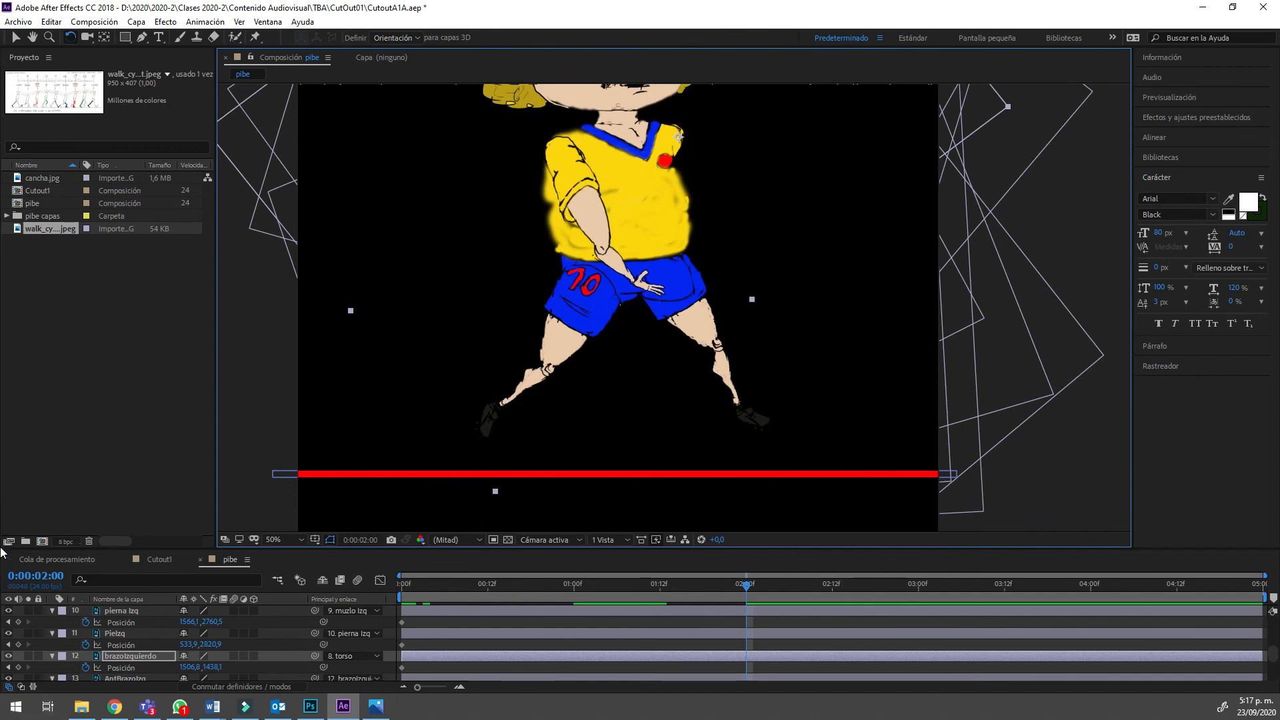
Swing the right upper arm (BrazoDerecho) forward across the torso, raise the forearm (AntBrazoDer) and tilt the hand (mano Der) down.
scroll(10, 674, "up", 6)
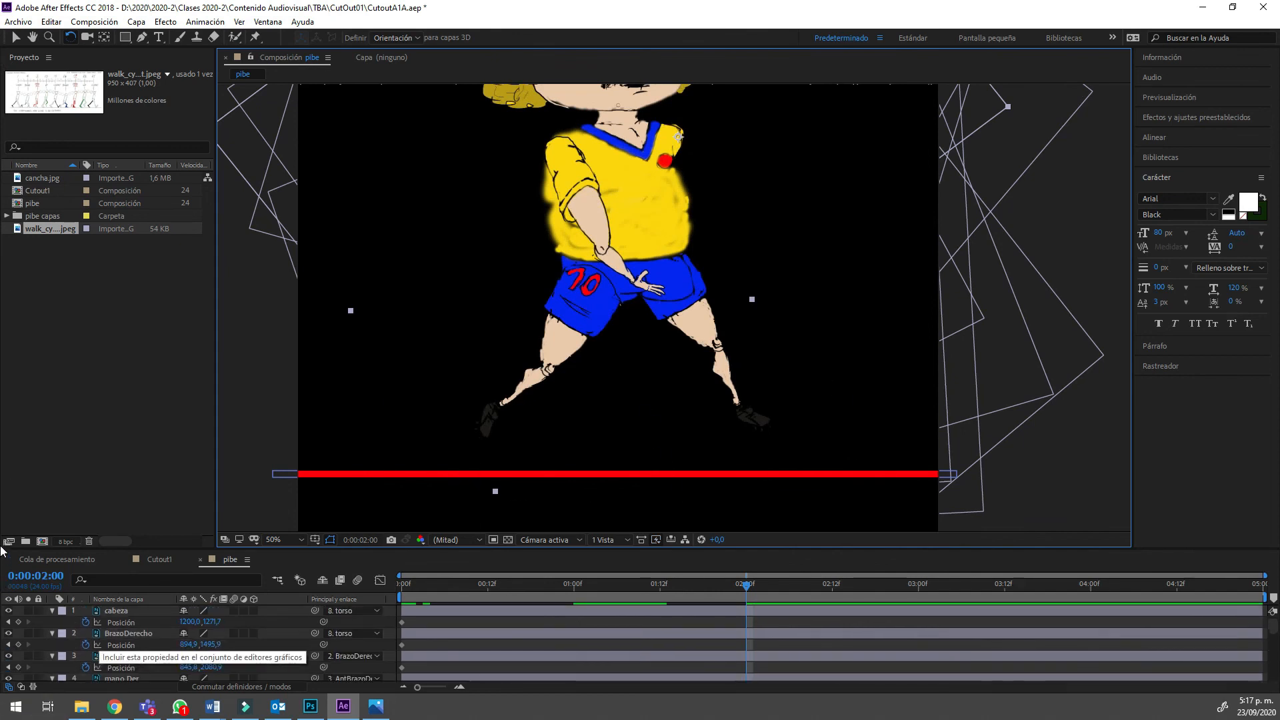
left_click(128, 633)
left_click_drag(3, 66, 3, 441)
key("ctrl+Down")
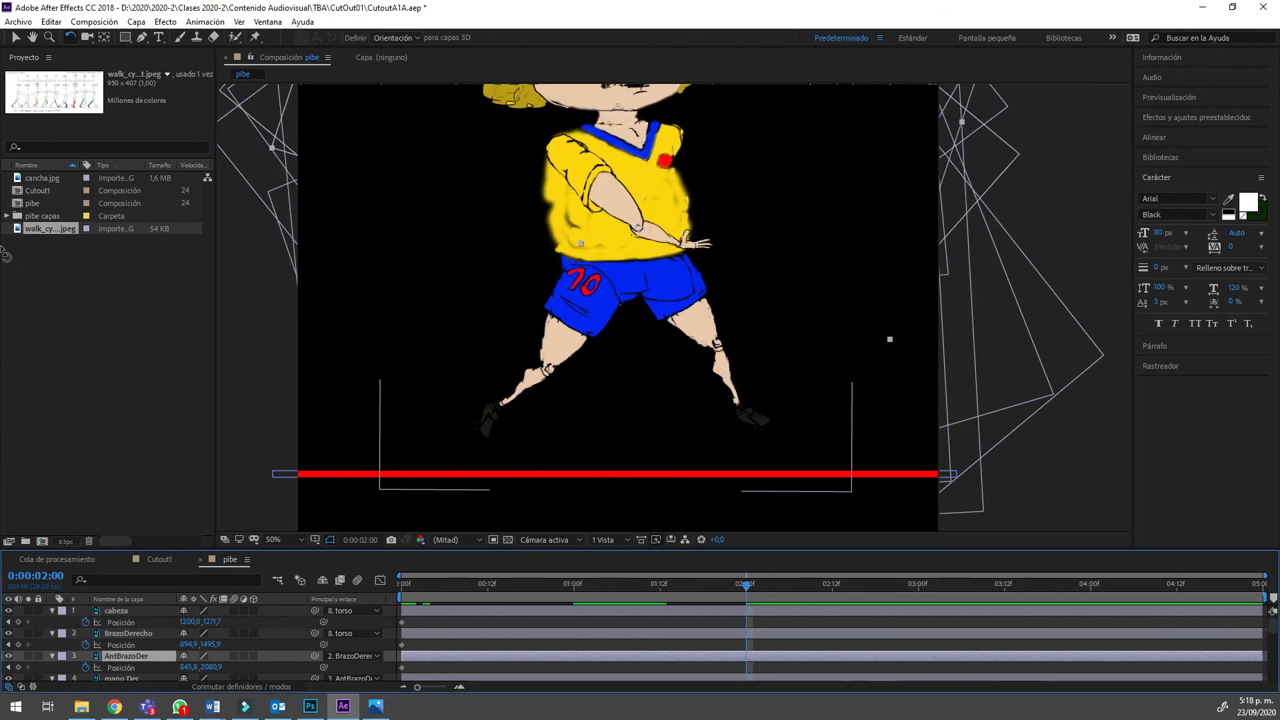
left_click_drag(3, 122, 3, 113)
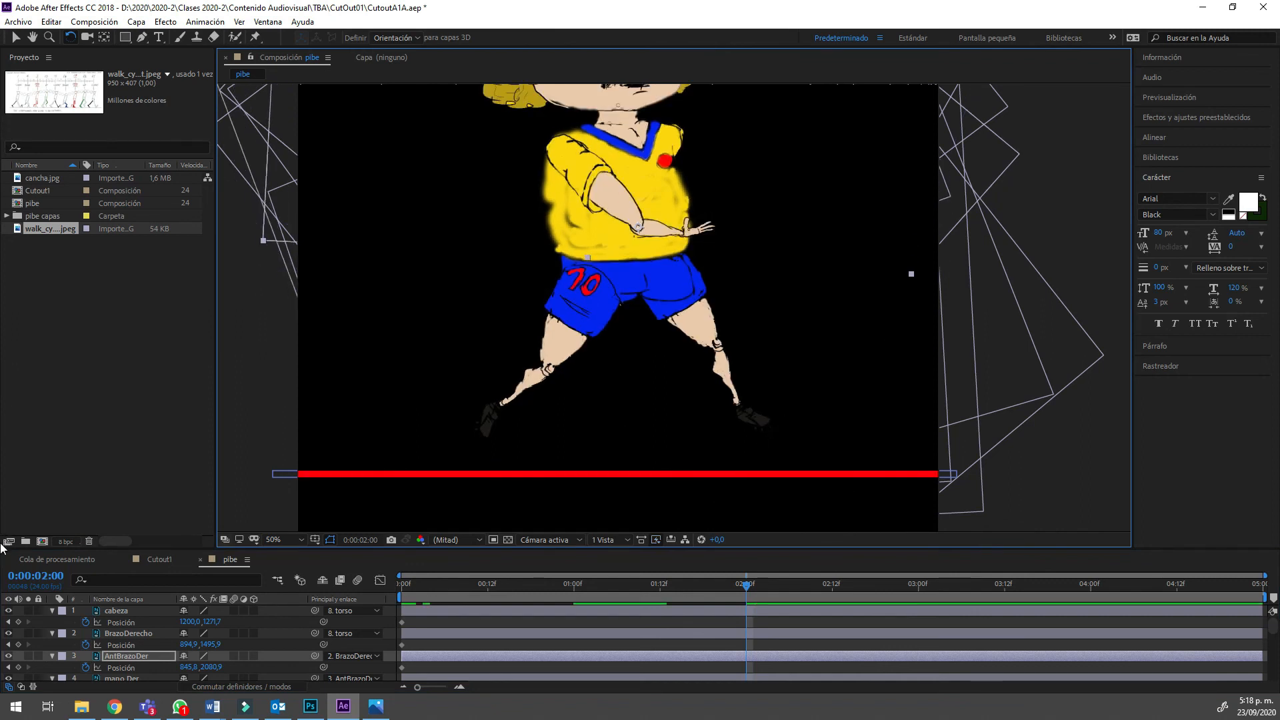
key("ctrl+Down")
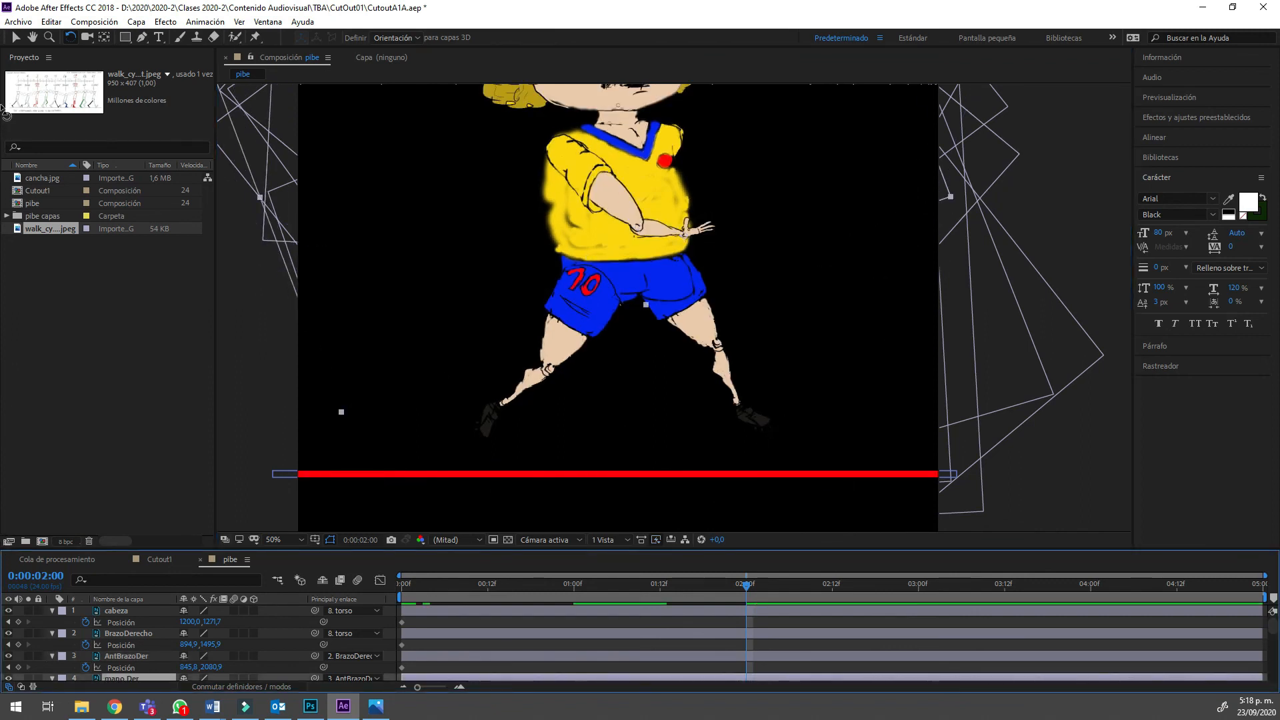
left_click_drag(4, 114, 4, 127)
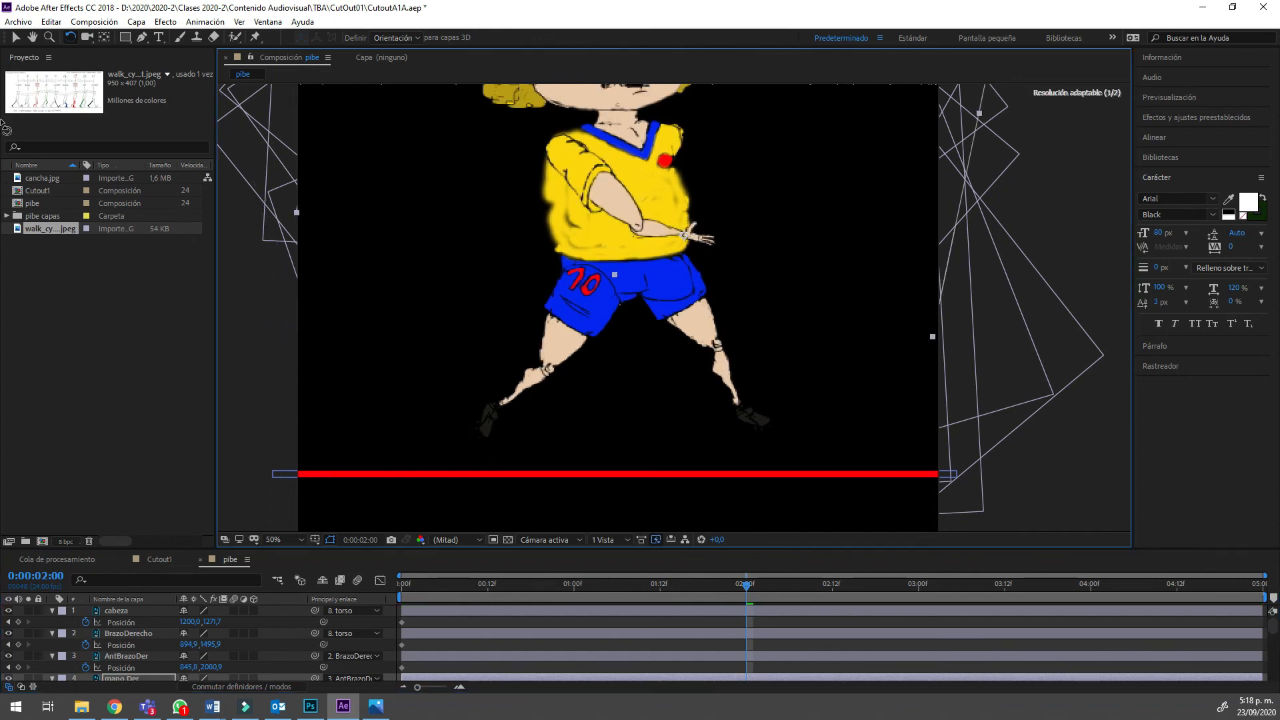
Lower the torso layer at 0:00:02:00 to position 998, 1946 so the rear foot meets the red ground line.
key("space")
mouse_move(6, 264)
left_mouse_down()
mouse_move(7, 489)
mouse_move(7, 261)
left_mouse_up()
scroll(1, 534, "down", 2)
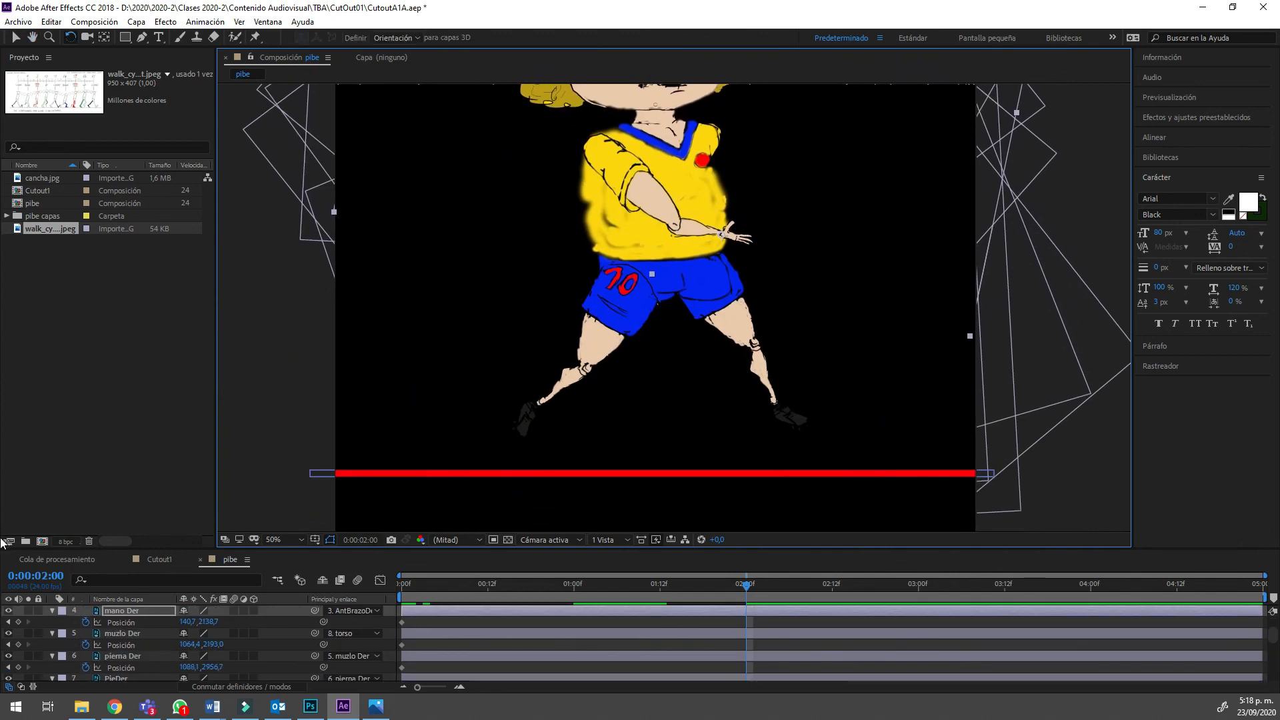
scroll(2, 546, "down", 1)
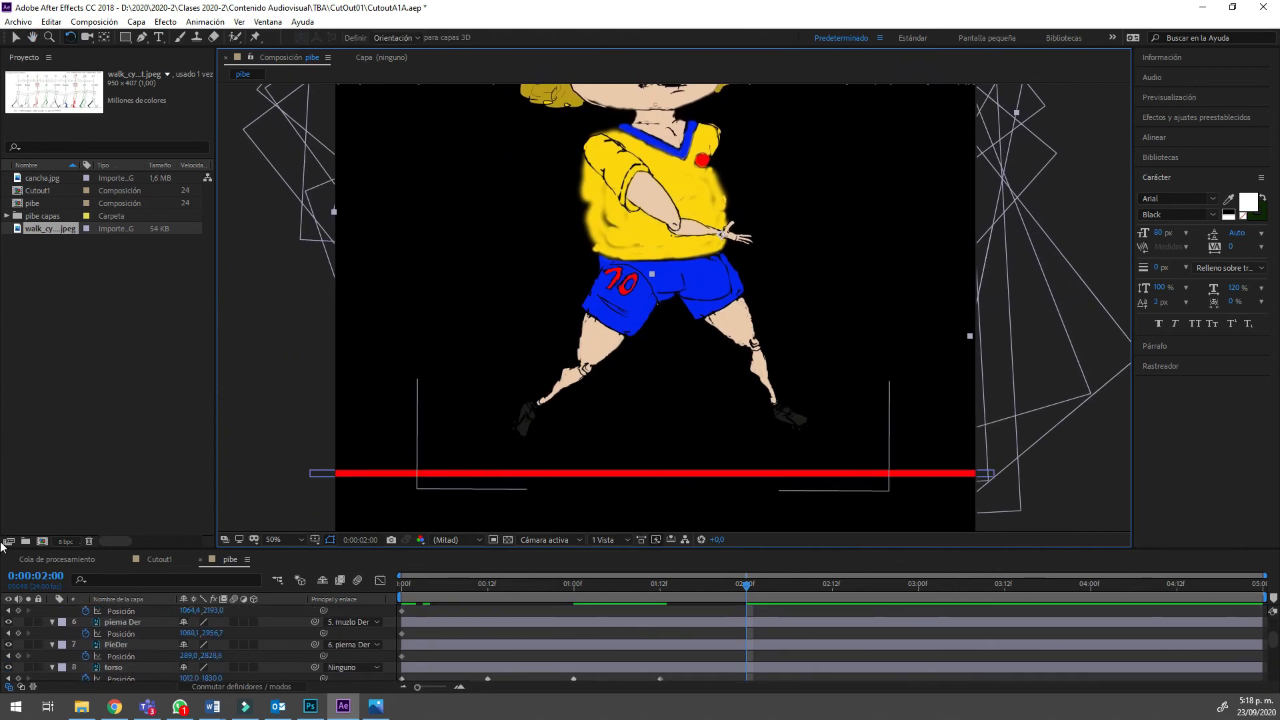
left_click(113, 667)
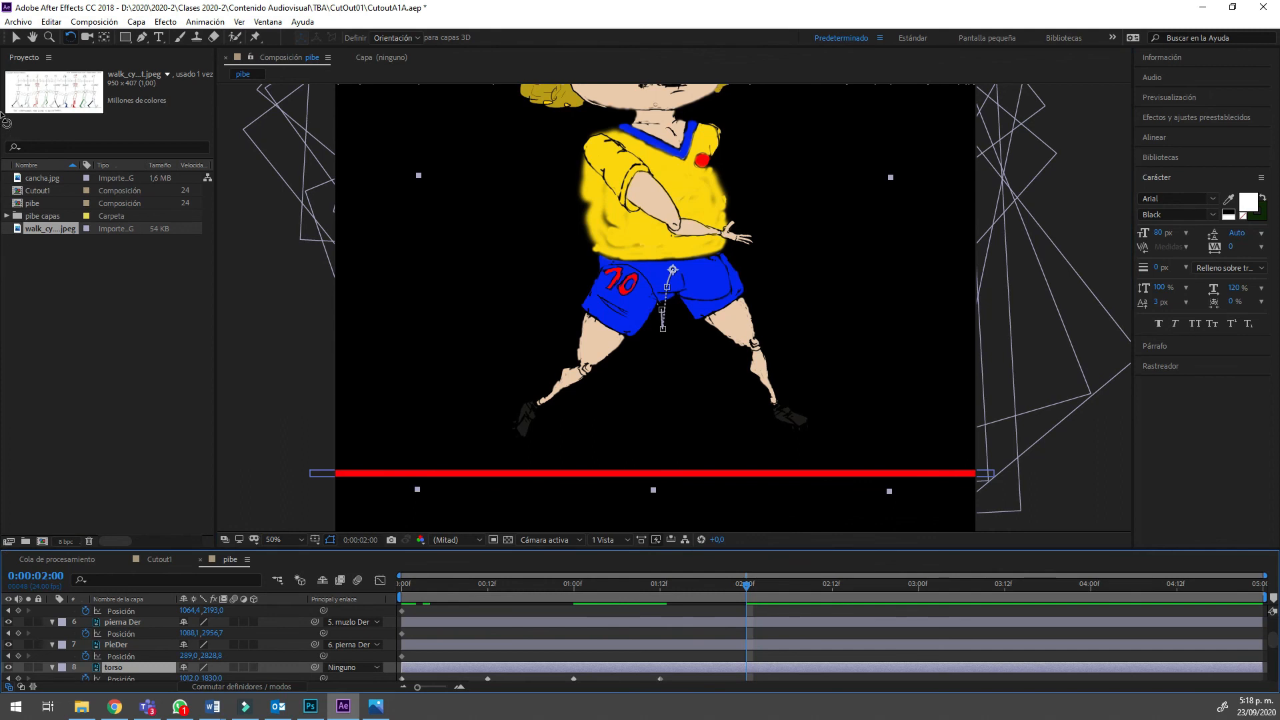
key("v")
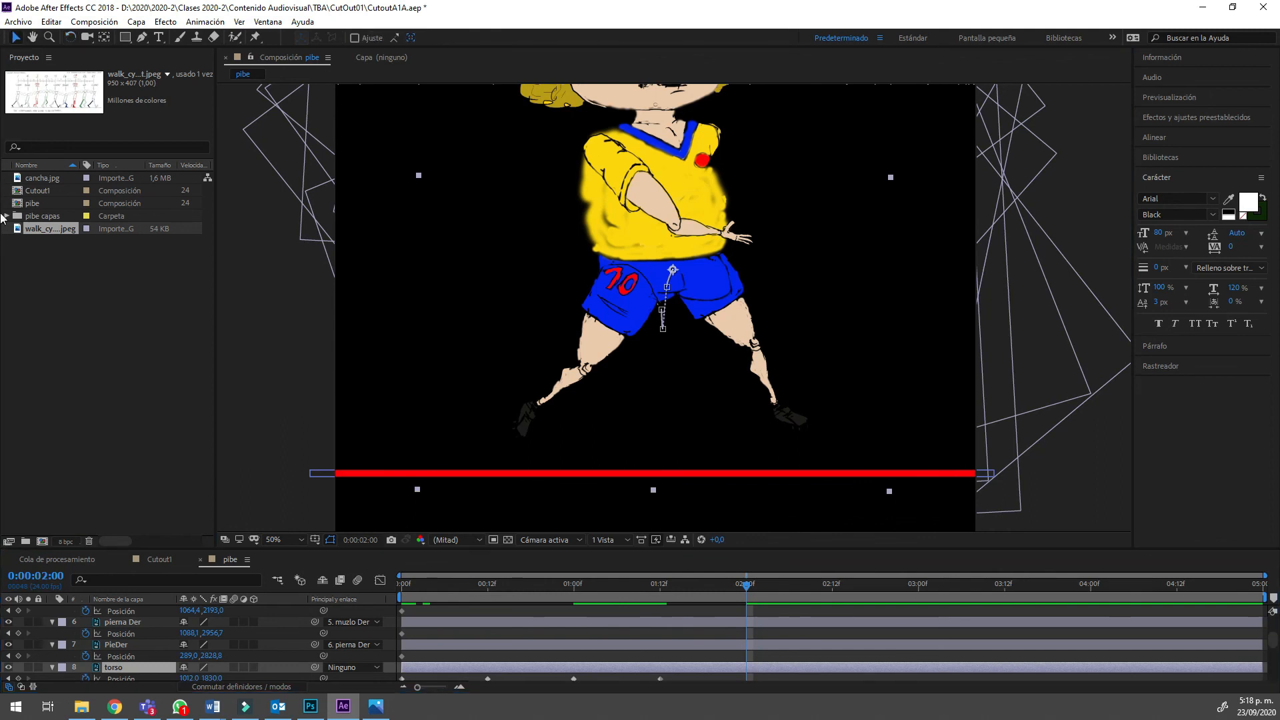
left_click_drag(640, 230, 639, 267)
key("space")
left_click_drag(640, 189, 637, 226)
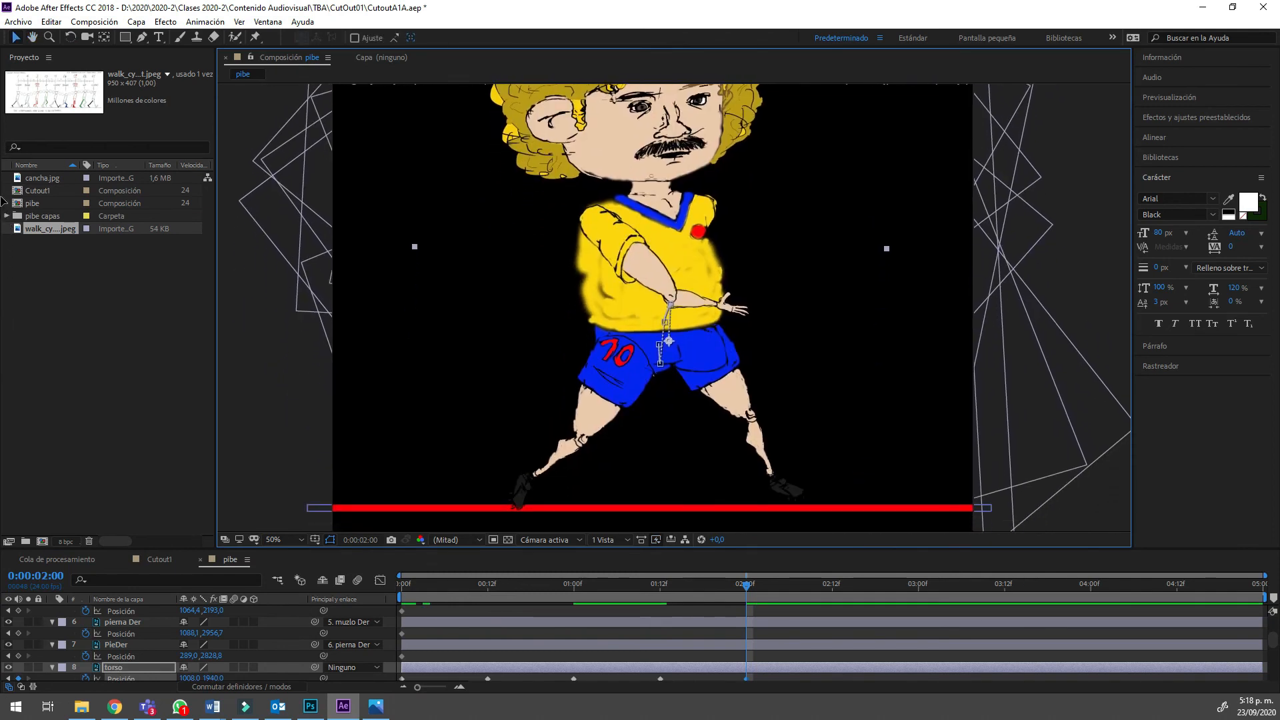
left_click_drag(1, 197, 1, 199)
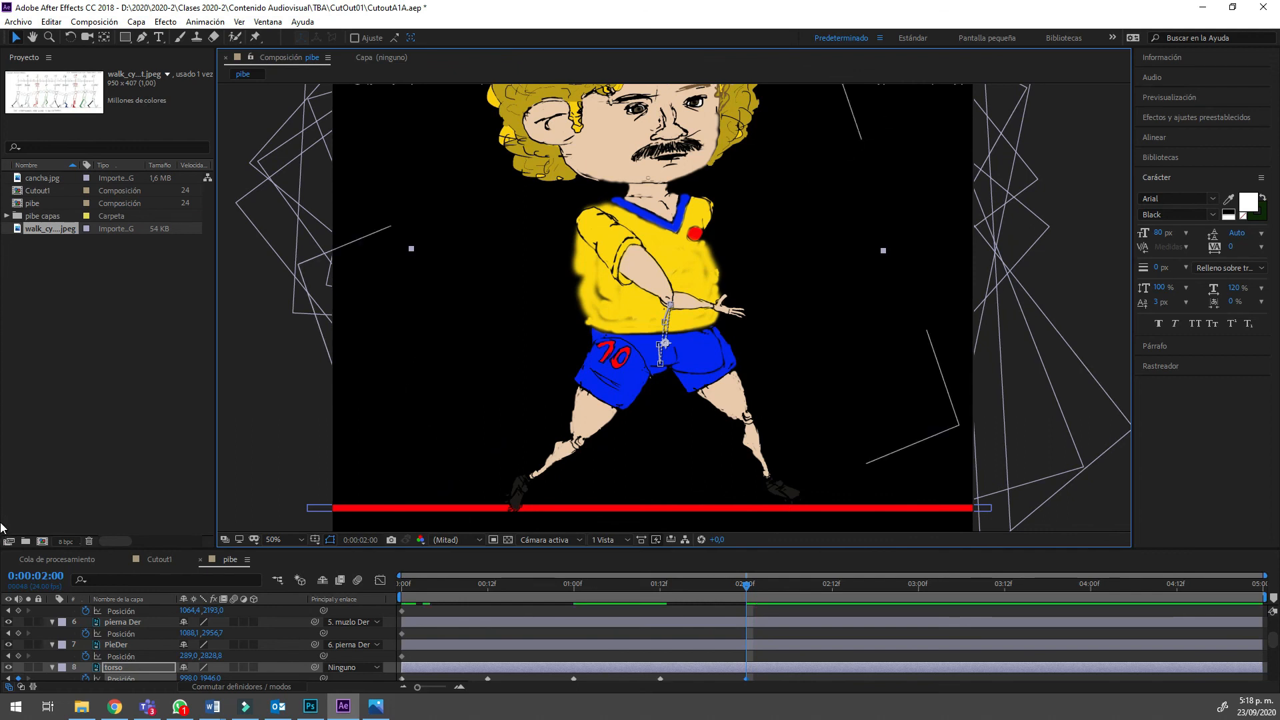
Rotate the right lower leg (pierna Der) slightly to refine the rear foot's contact with the ground line.
key("ctrl+Up")
key("ctrl+Up")
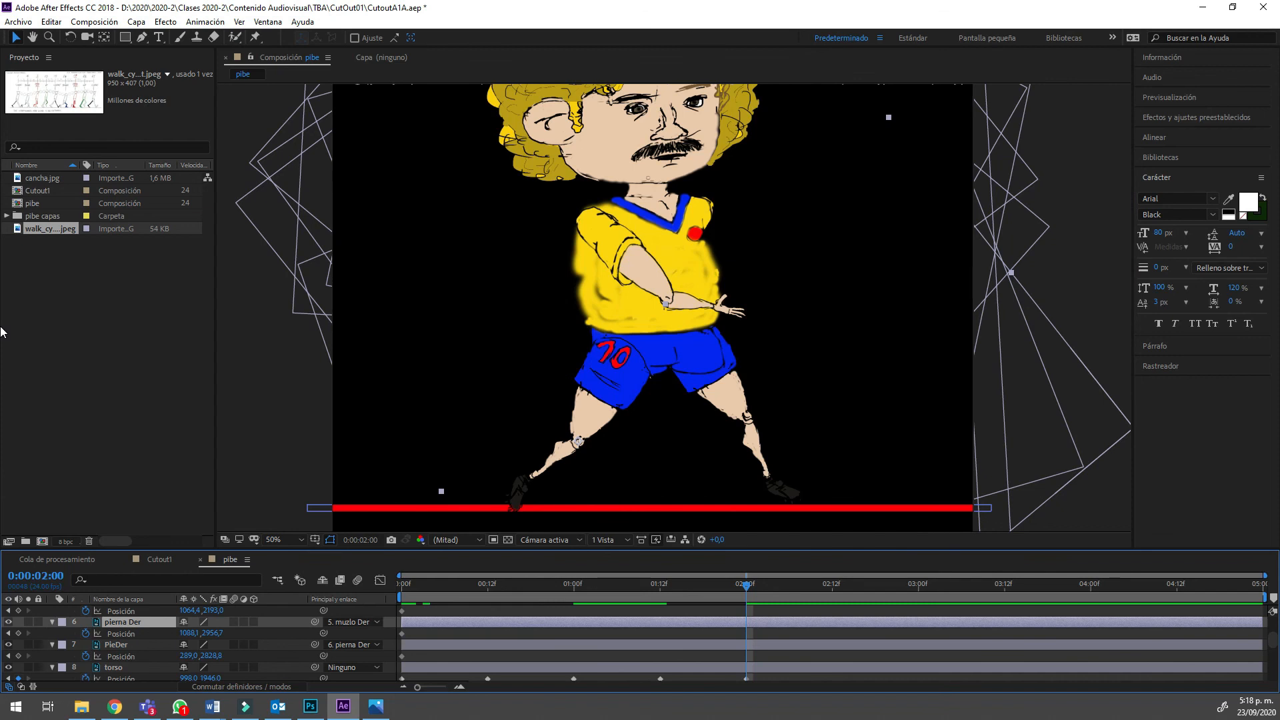
key("w")
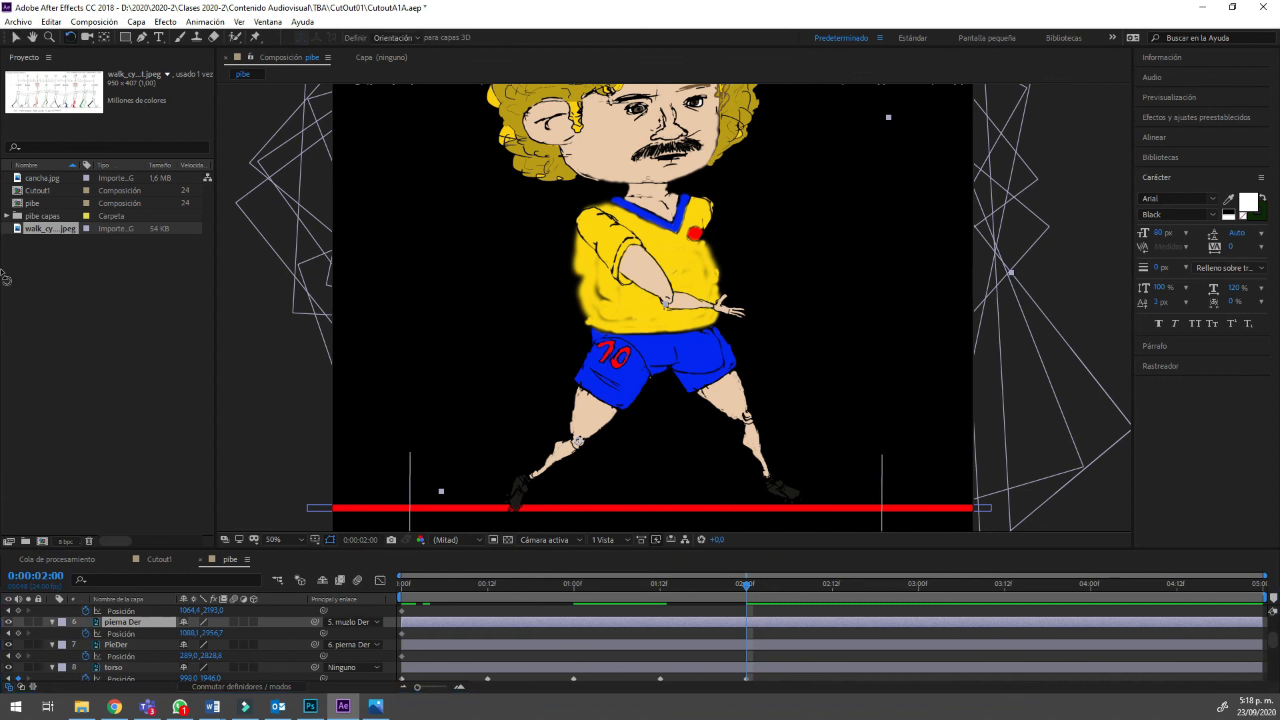
left_click_drag(1, 330, 1, 299)
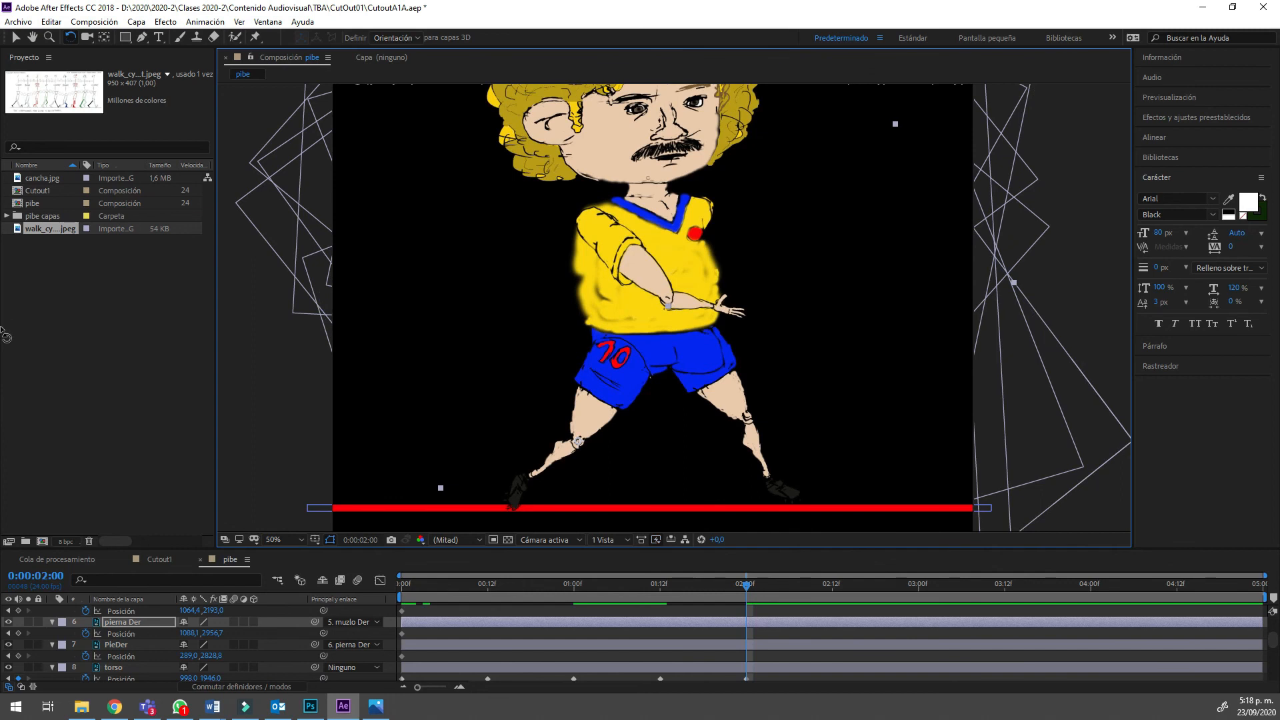
Play the walk animation from the first frame to review the poses, and return the current time to 0:00:02:00.
left_click_drag(746, 585, 408, 585)
key("space")
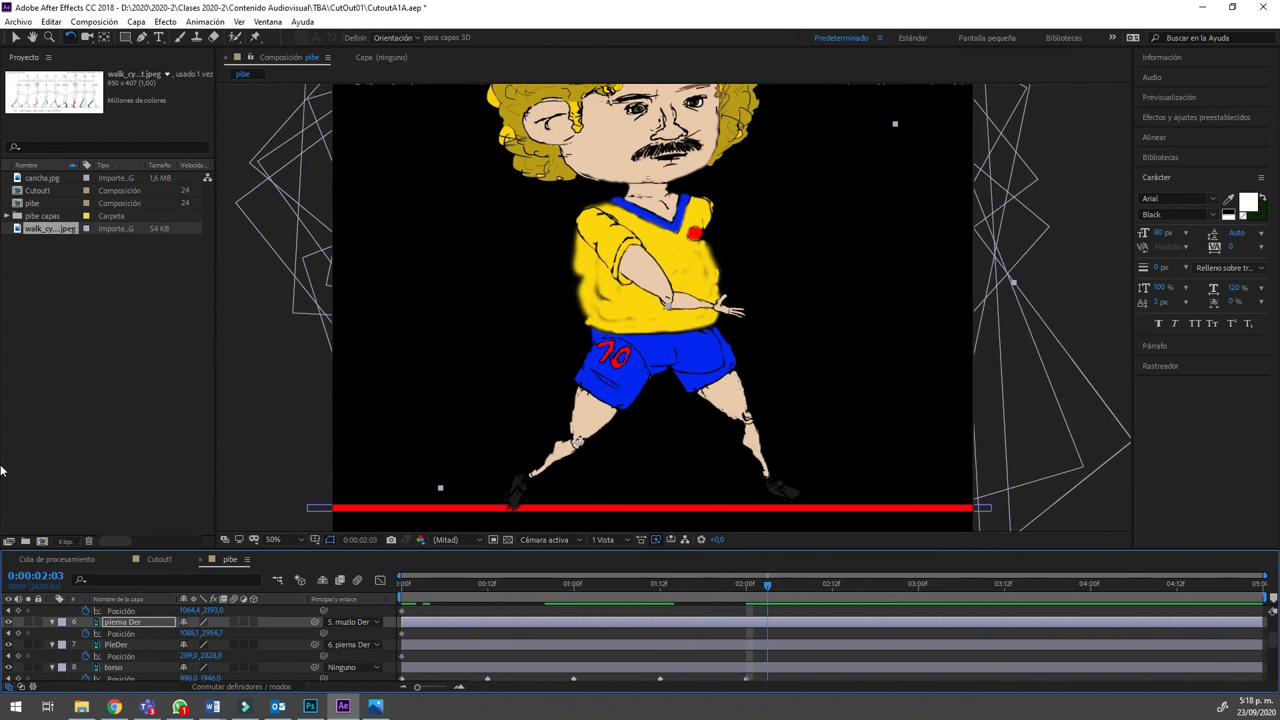
left_click_drag(767, 586, 401, 585)
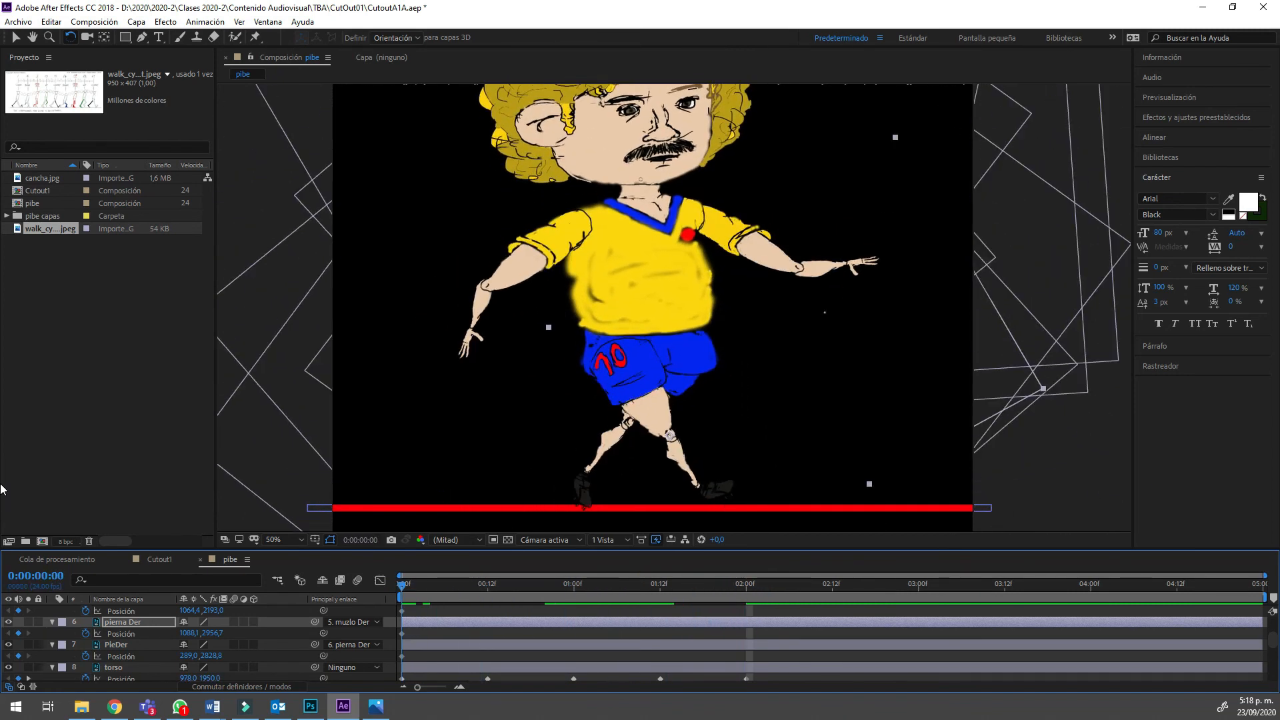
key("space")
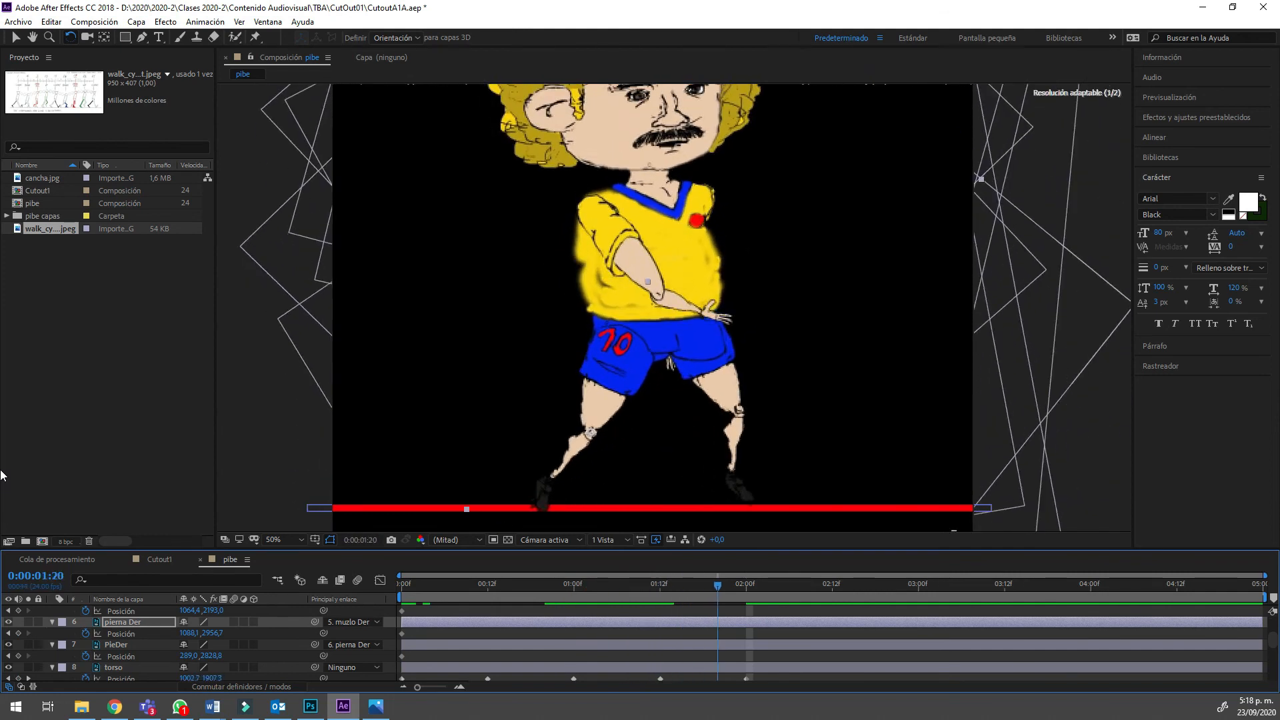
key("Page_Up")
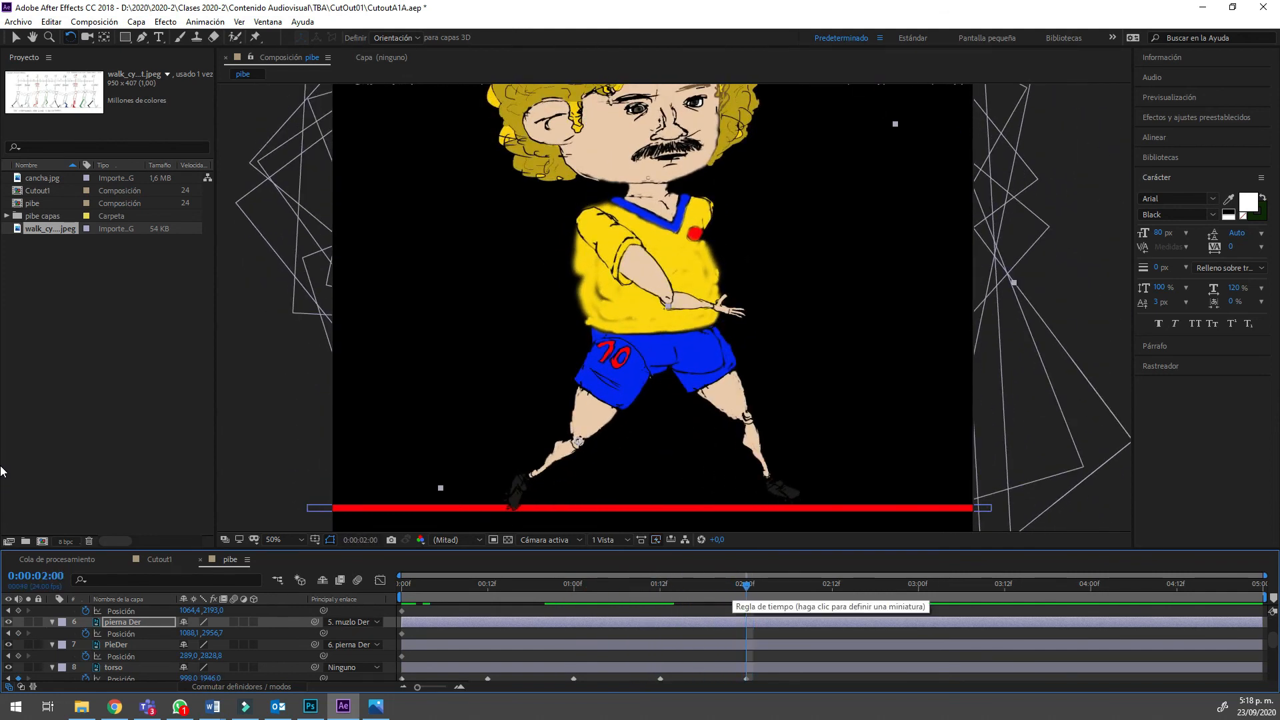
Switch to the walk cycle reference image in Photos to examine the poses after the second contact.
key("alt+Tab")
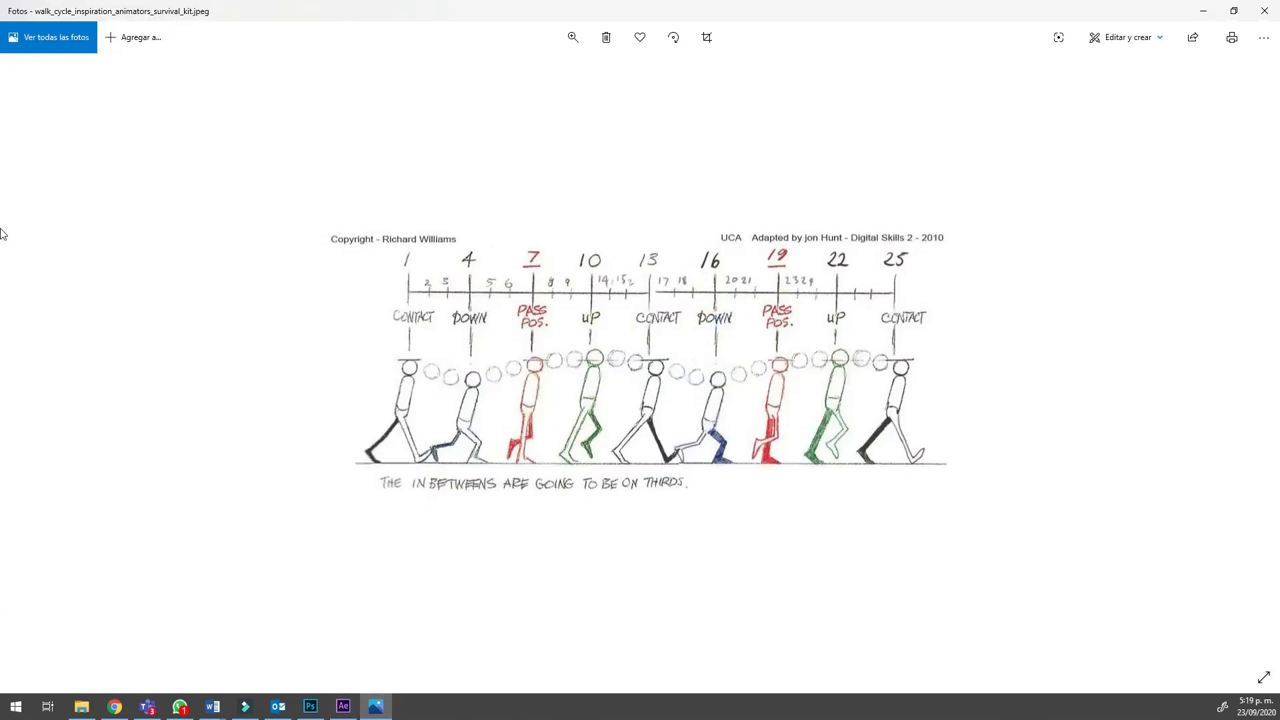